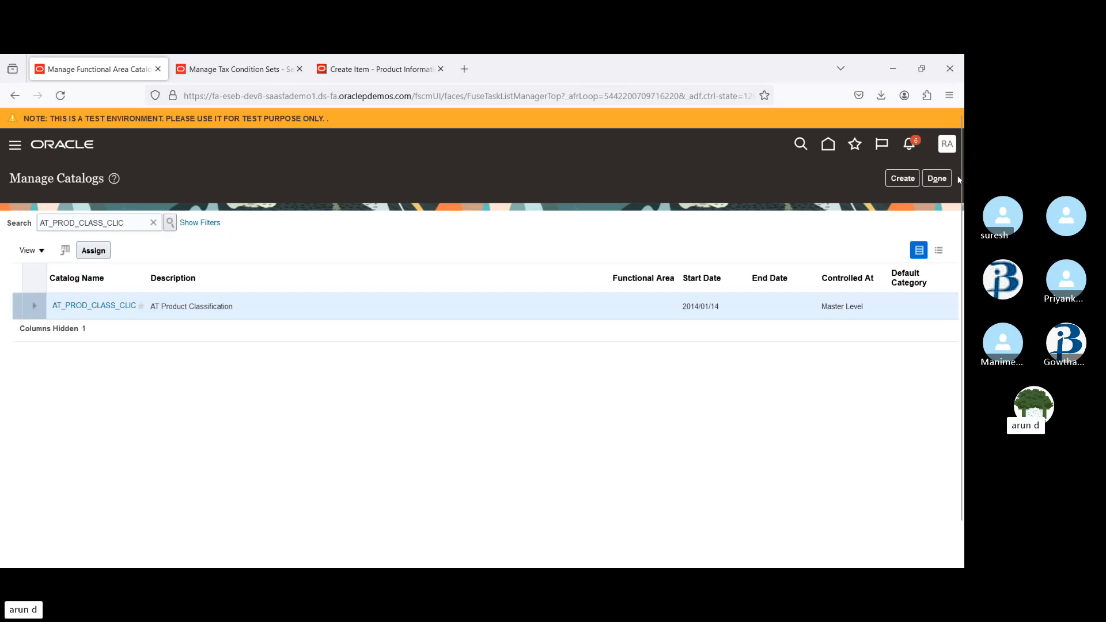
Search the catalogs for ABC Catalog and open it for editing
{"action": "left_click", "coordinate": [154, 217]}
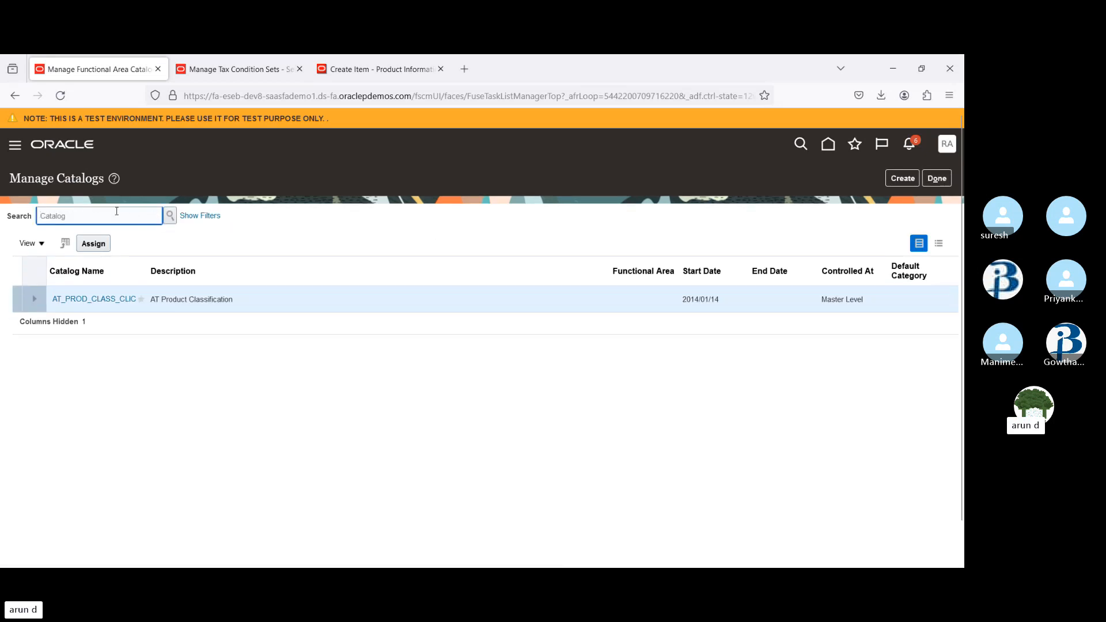
{"action": "type", "text": "ABC"}
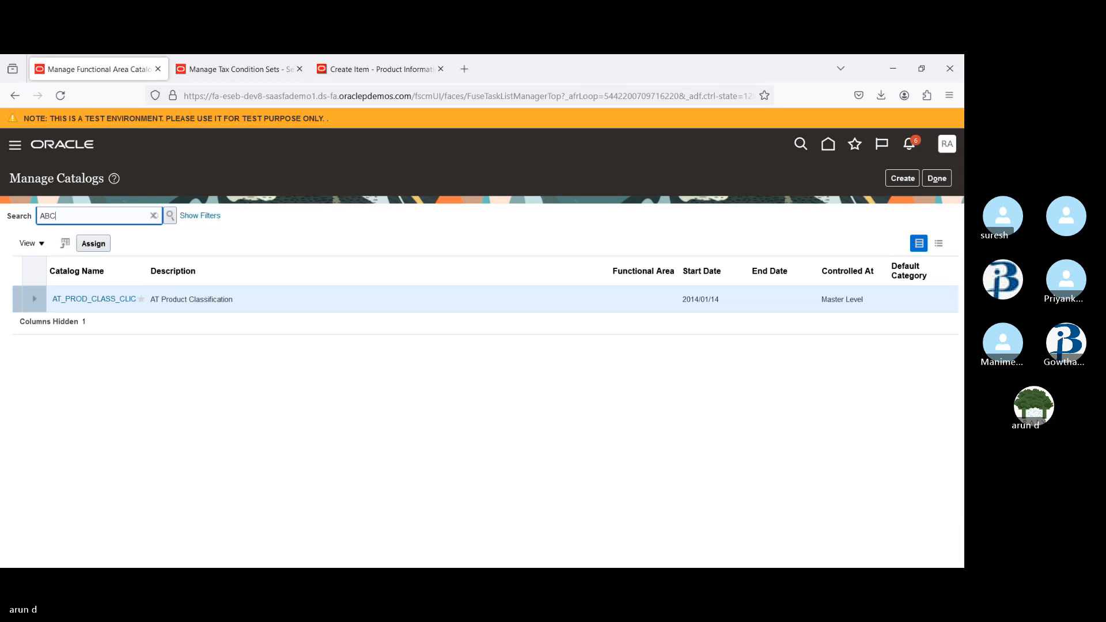
{"action": "left_click", "coordinate": [87, 258]}
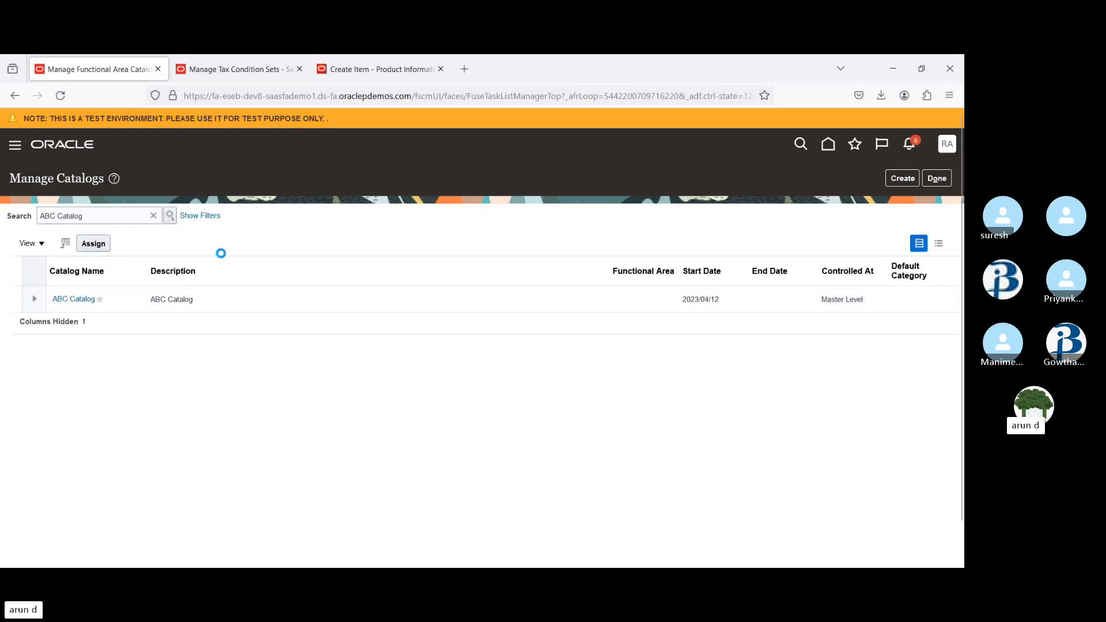
{"action": "left_click", "coordinate": [113, 301]}
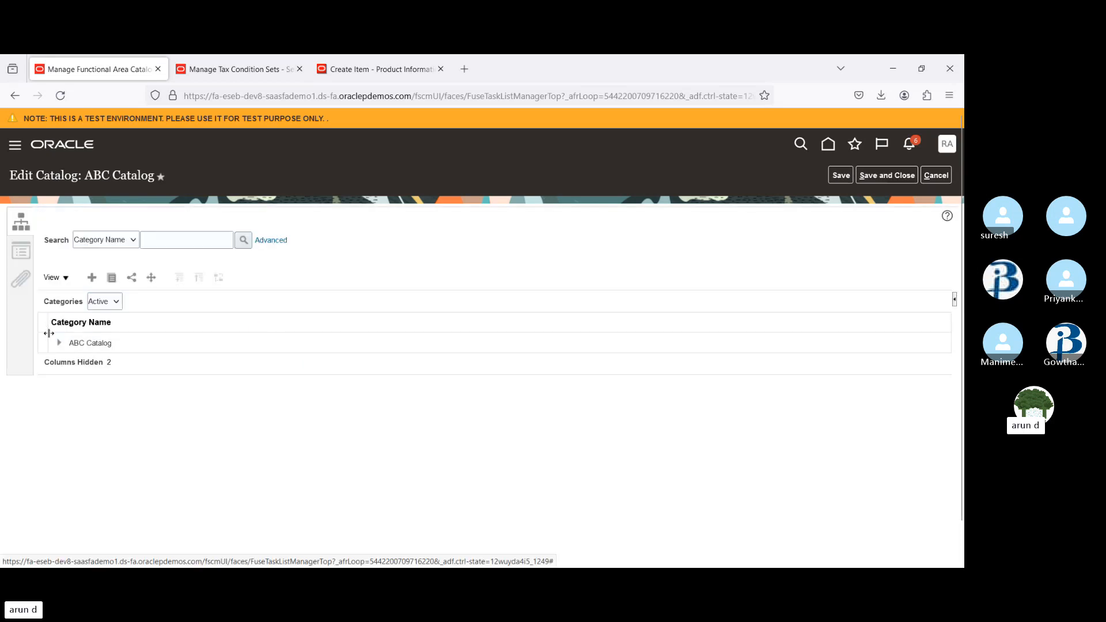
Under ABC Catalog, start a new functional area category and enter 73889 as its name and code
{"action": "left_click", "coordinate": [58, 346]}
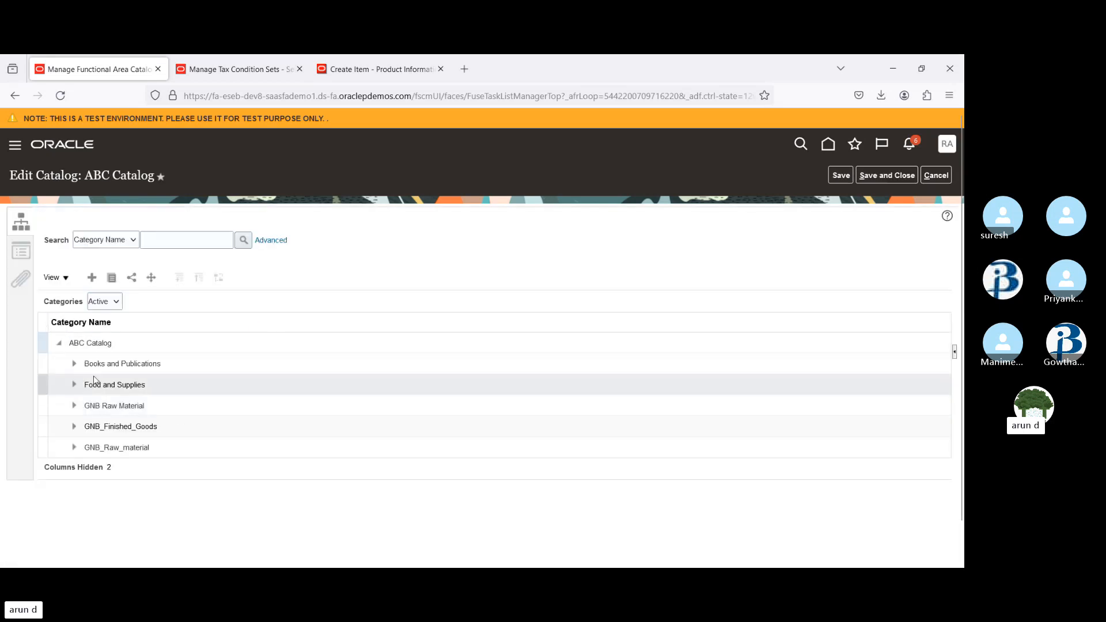
{"action": "left_click", "coordinate": [99, 343]}
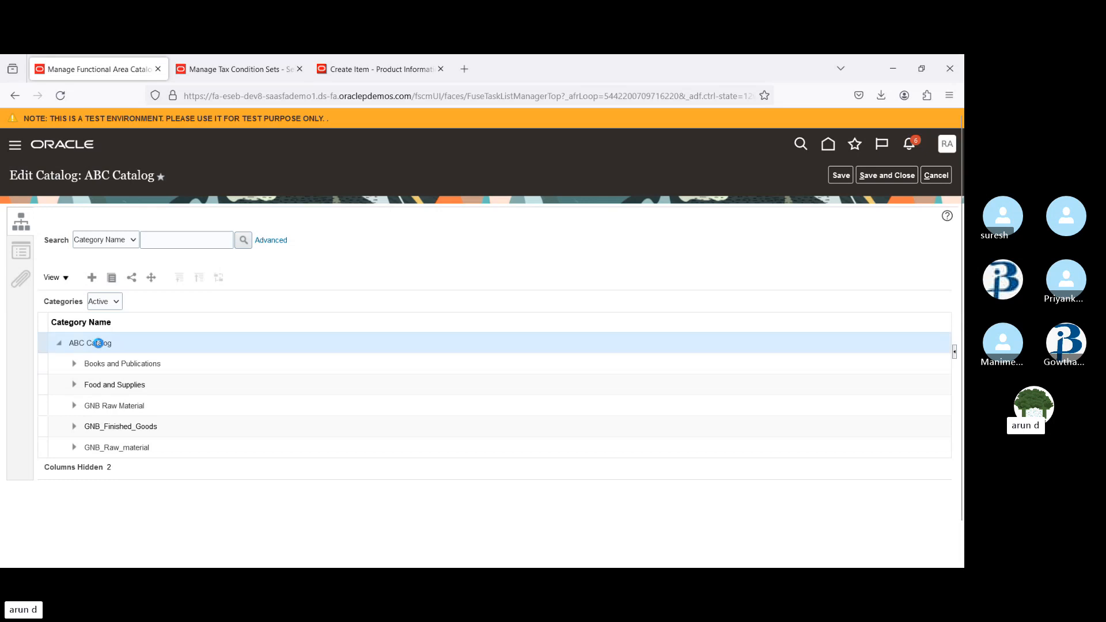
{"action": "left_click", "coordinate": [92, 277]}
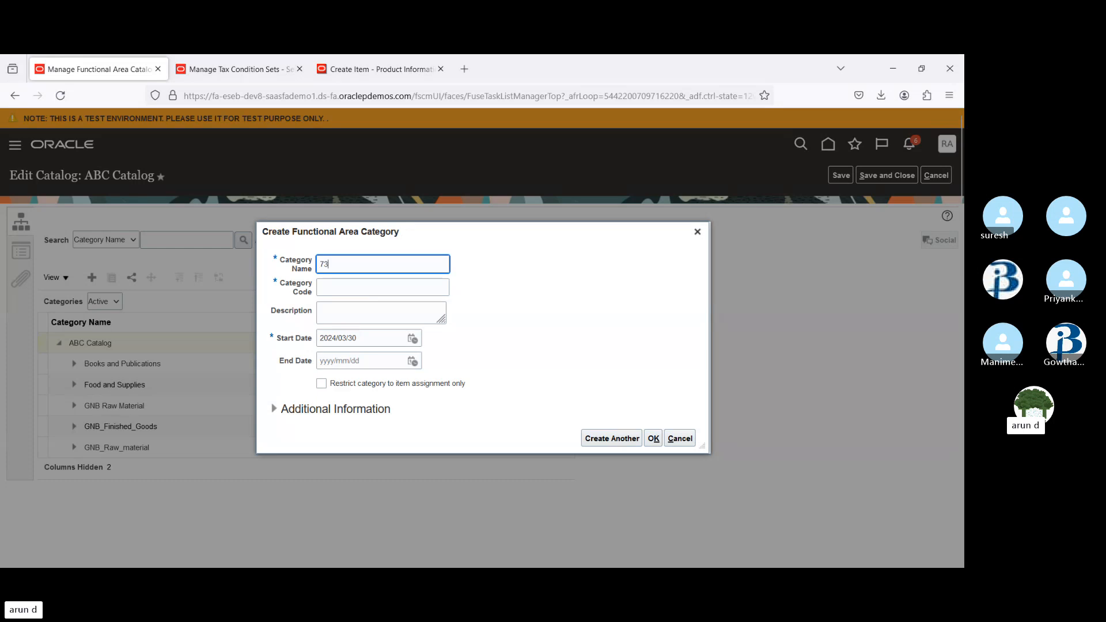
{"action": "type", "text": "889"}
{"action": "key", "text": "Tab"}
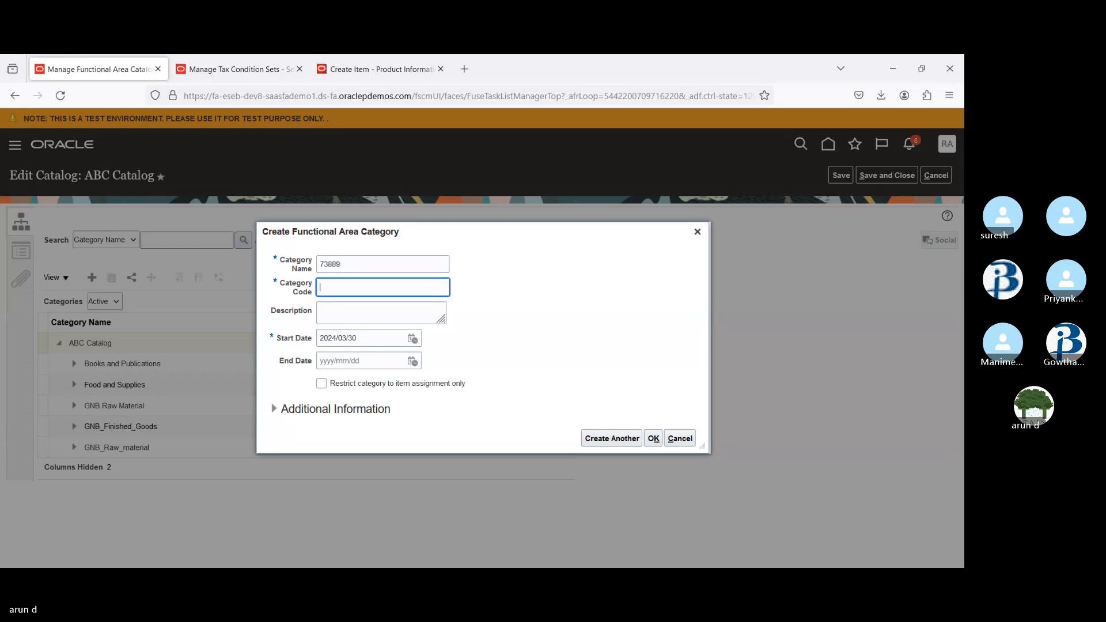
{"action": "type", "text": "73889"}
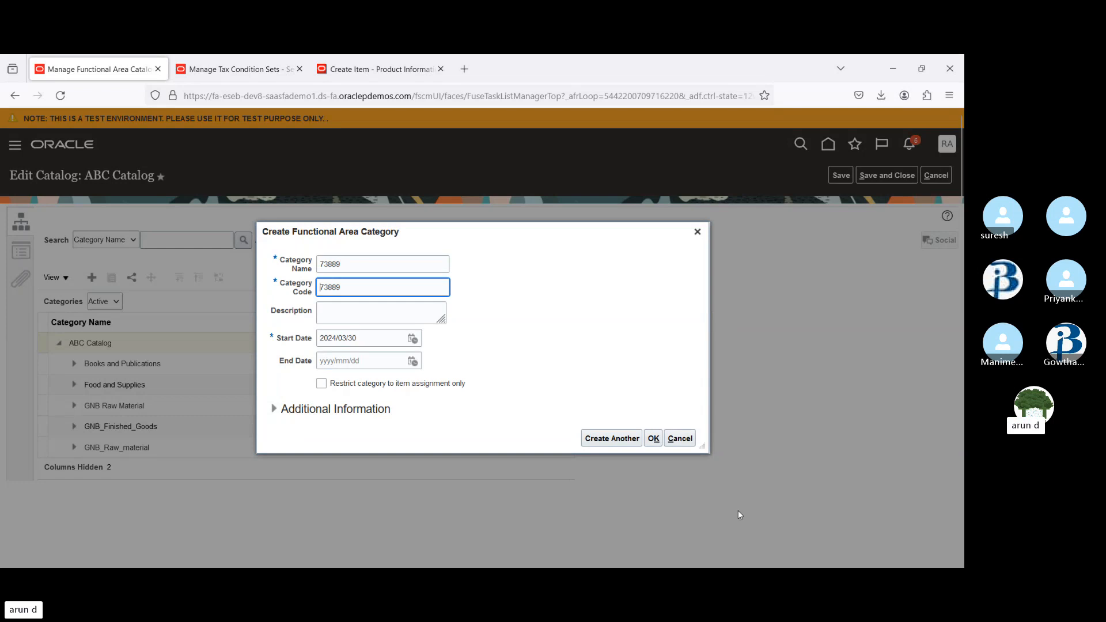
Change the category name to 73899
{"action": "left_click", "coordinate": [358, 263]}
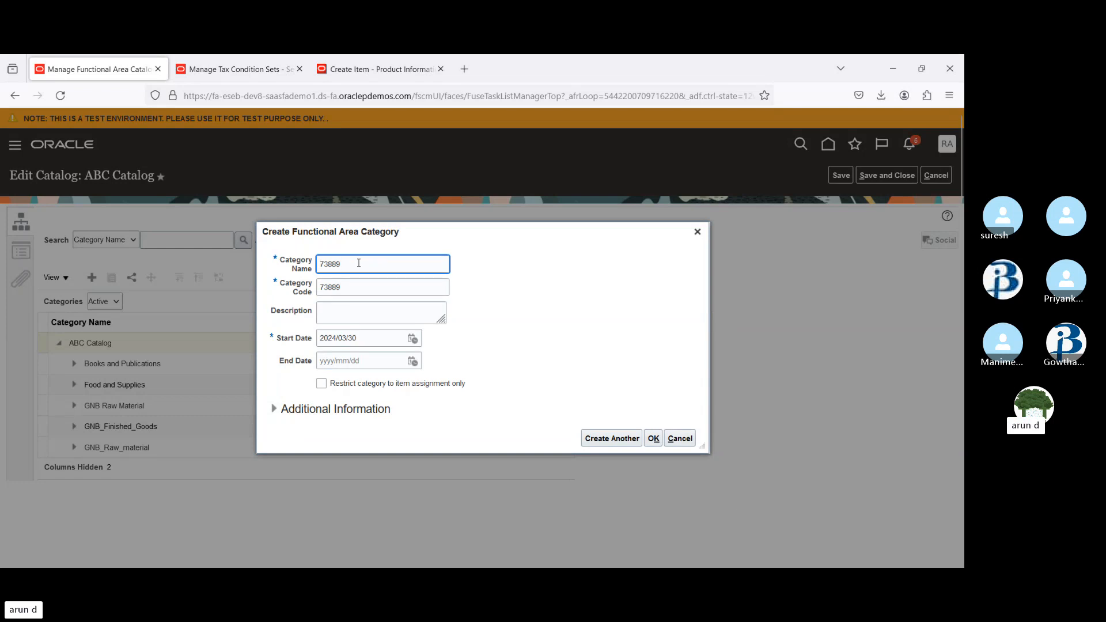
{"action": "type", "text": "99"}
{"action": "key", "text": "Tab"}
{"action": "key", "text": "Left"}
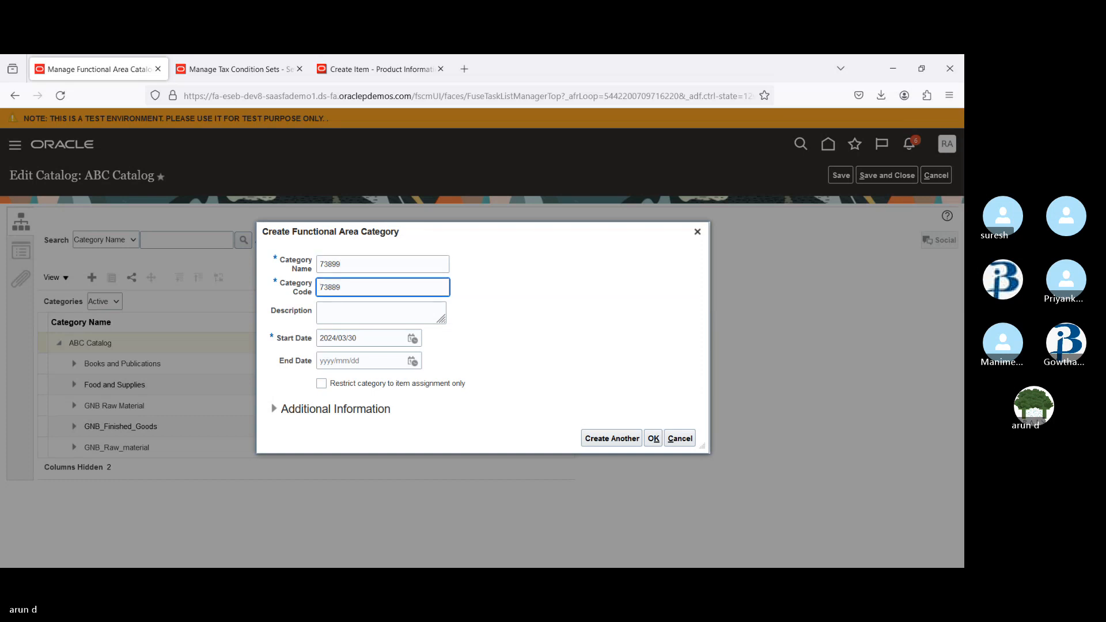
{"action": "key", "text": "Right"}
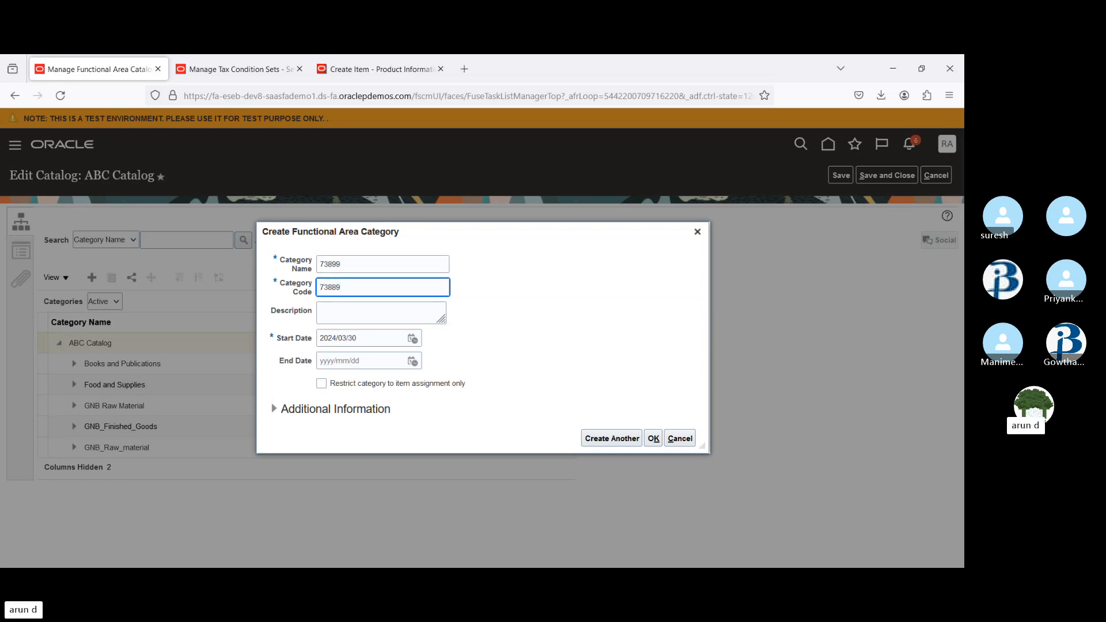
{"action": "key", "text": "Tab"}
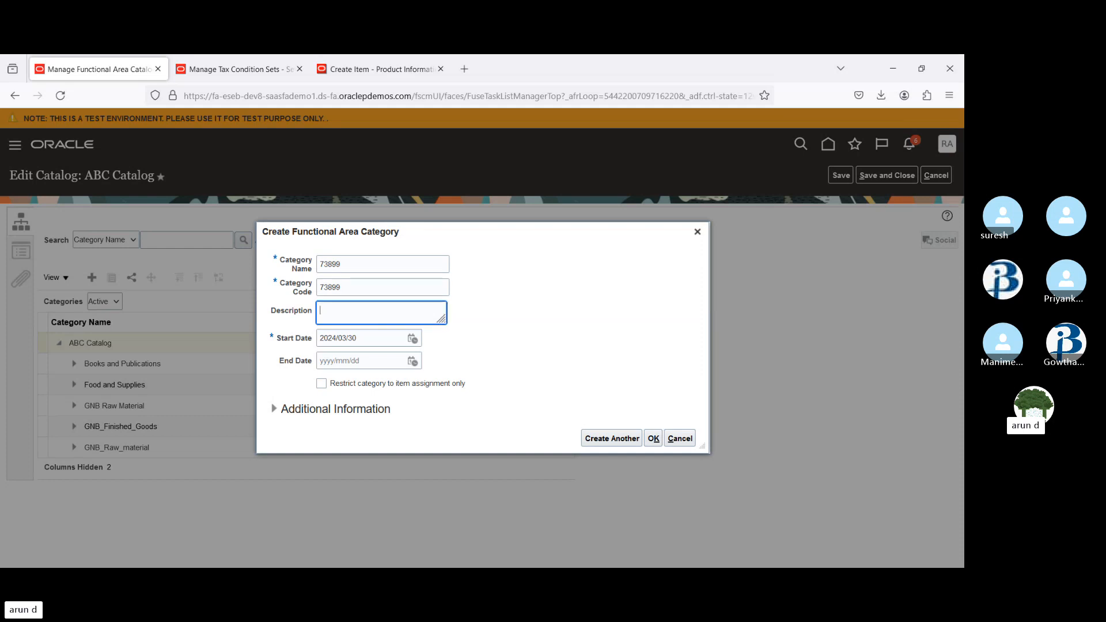
Set the category code to 738991, create the category, and save and close the catalog
{"action": "left_click", "coordinate": [355, 286]}
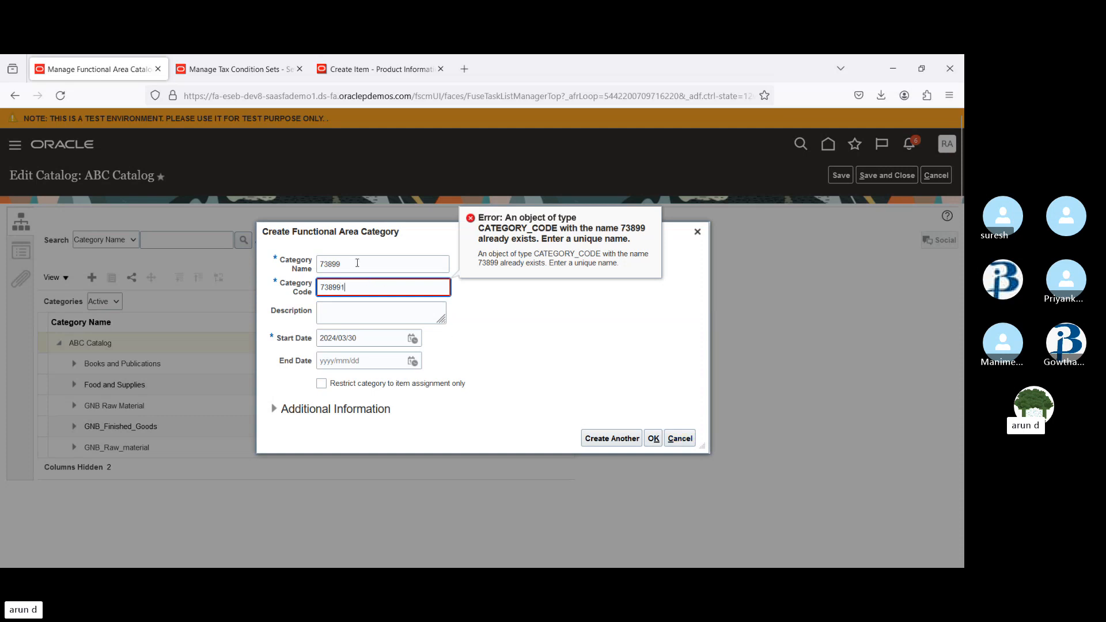
{"action": "left_click", "coordinate": [321, 264]}
{"action": "type", "text": "1"}
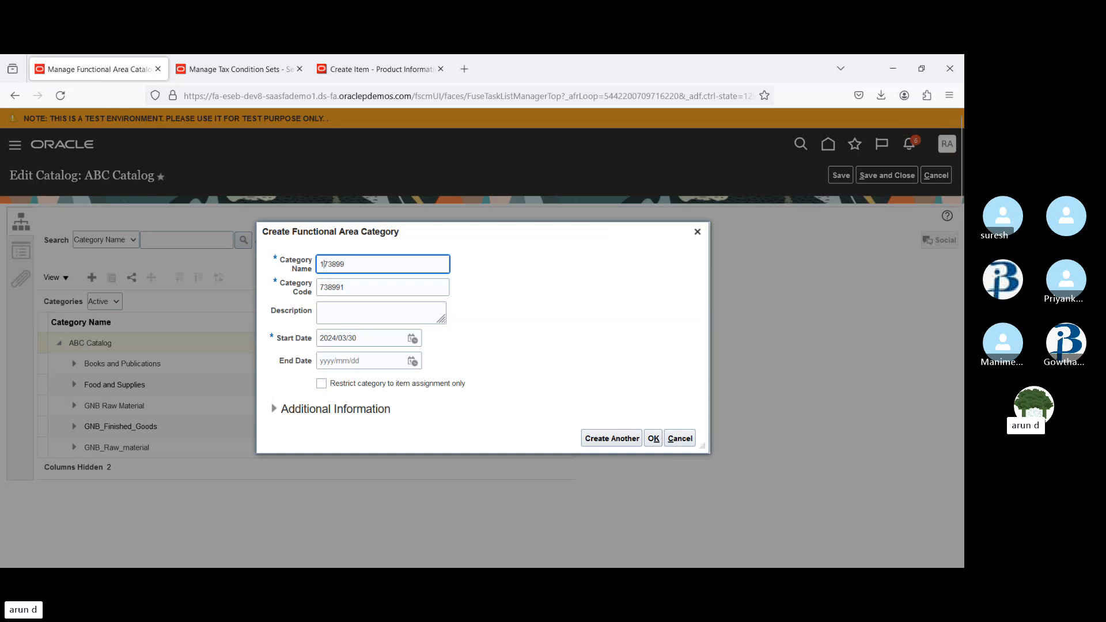
{"action": "key", "text": "BackSpace"}
{"action": "left_click", "coordinate": [655, 439]}
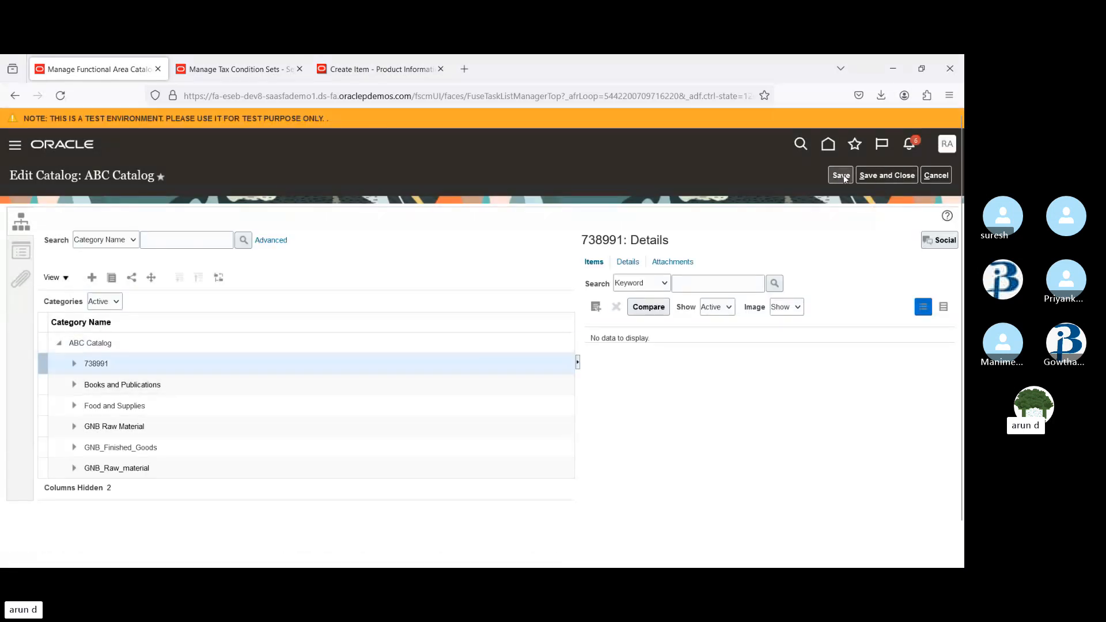
{"action": "left_click", "coordinate": [883, 176]}
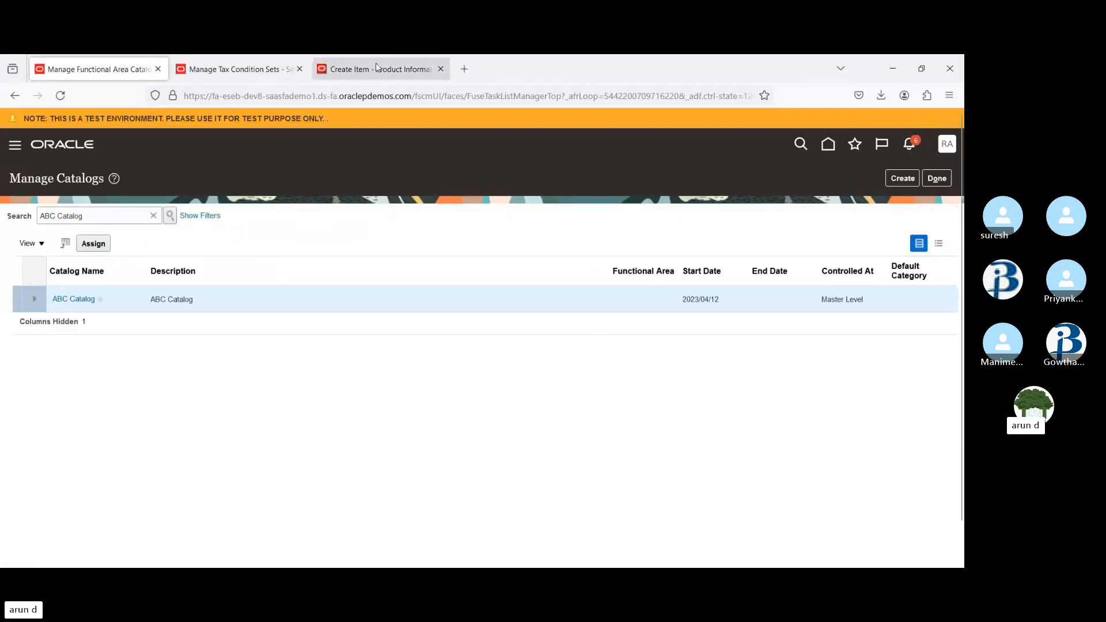
In the Create Item tab, refresh the ABC Catalog category list and assign category 738991 to the item
{"action": "left_click", "coordinate": [376, 68]}
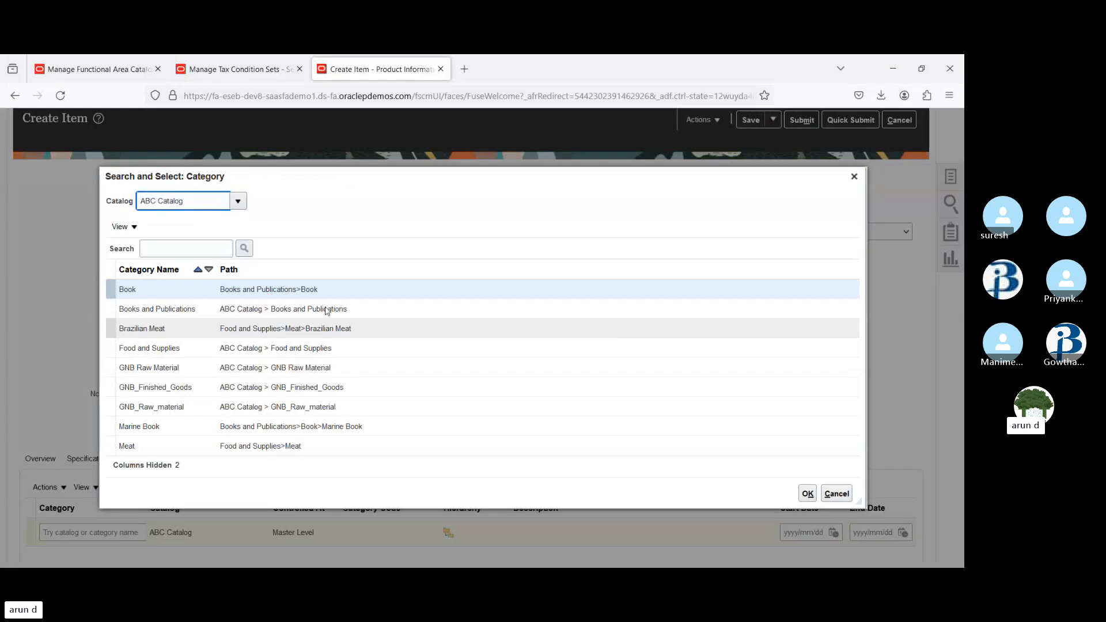
{"action": "left_click", "coordinate": [243, 251]}
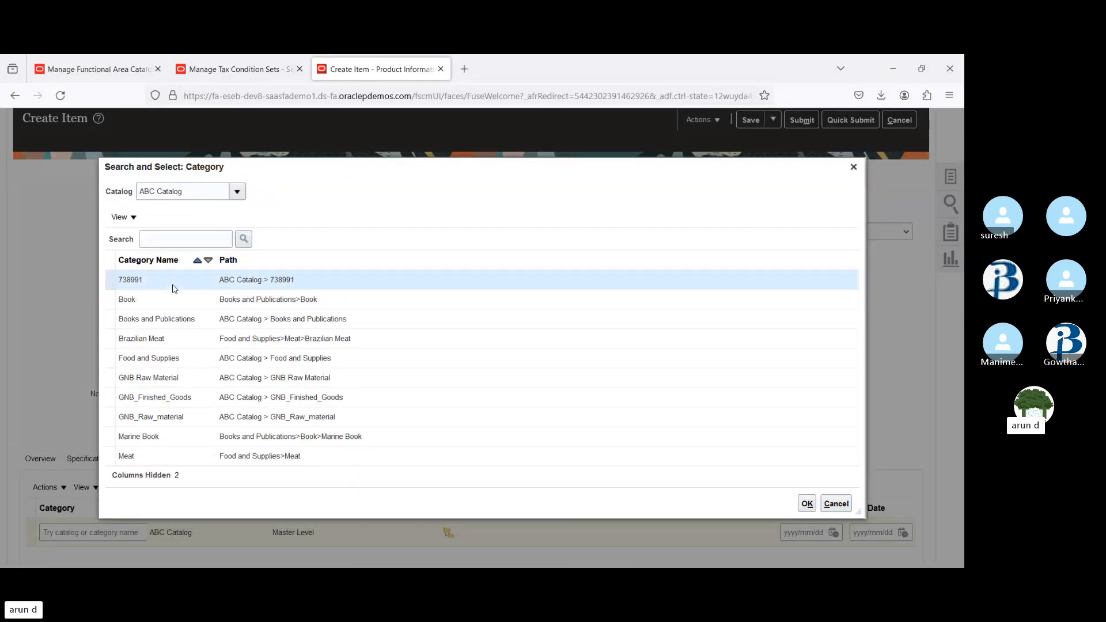
{"action": "left_click", "coordinate": [808, 505]}
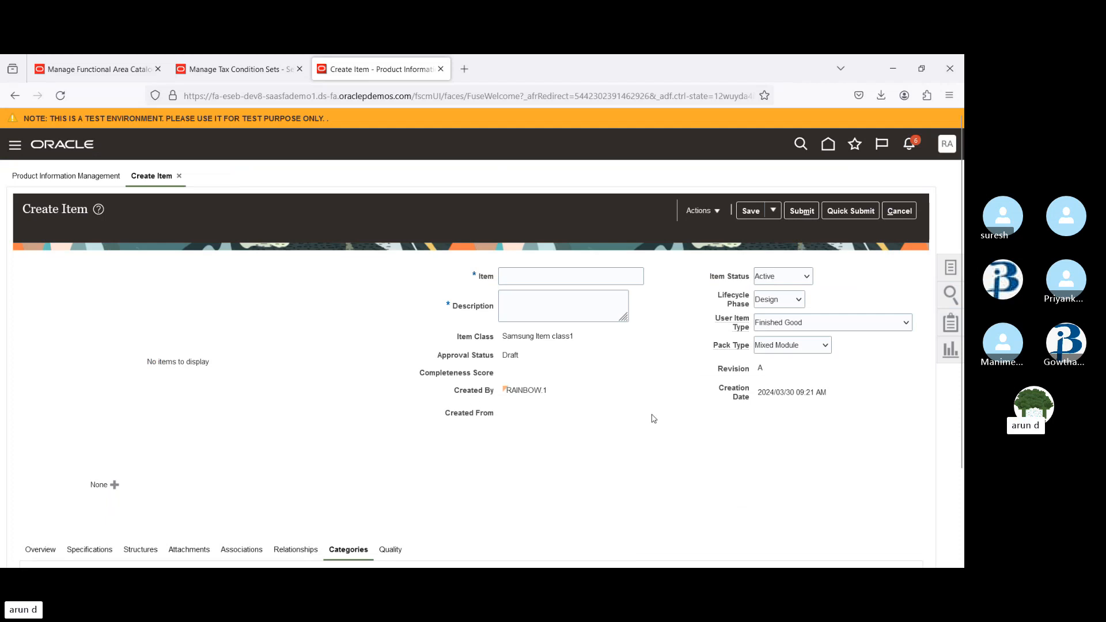
{"action": "scroll", "coordinate": [403, 507], "scroll_direction": "down", "scroll_amount": 2}
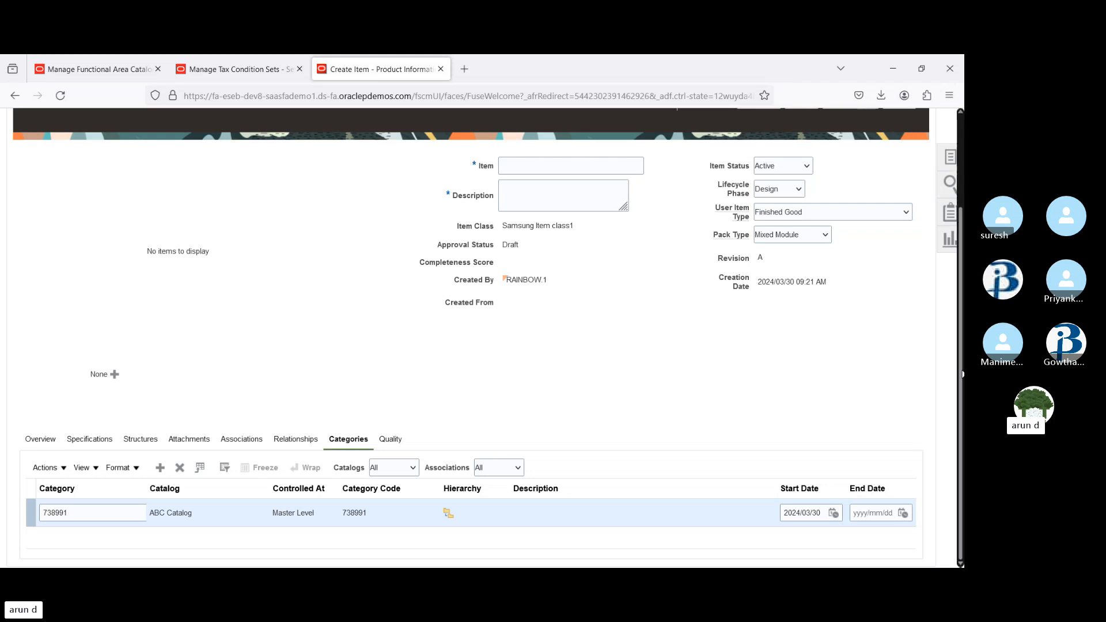
{"action": "scroll", "coordinate": [957, 386], "scroll_direction": "up", "scroll_amount": 2}
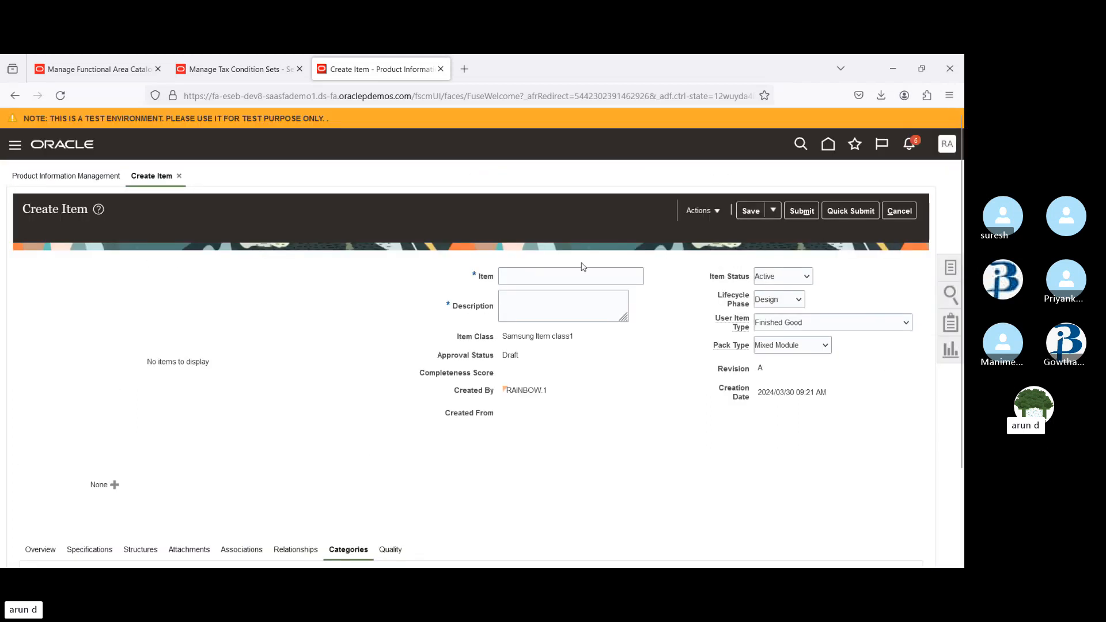
{"action": "left_click", "coordinate": [16, 147]}
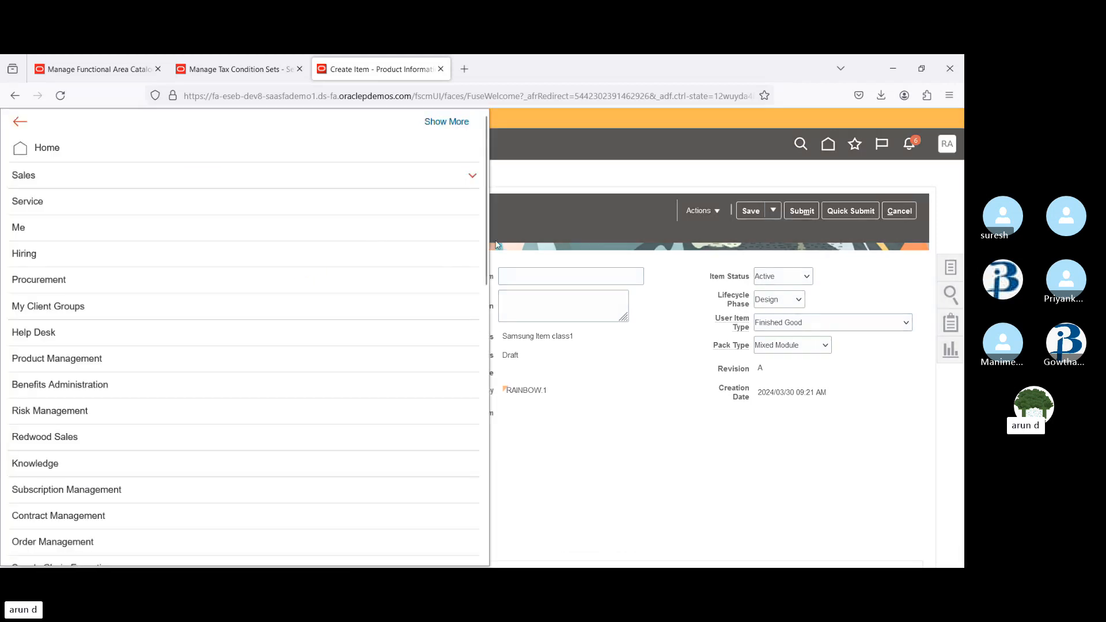
{"action": "left_click_drag", "start_coordinate": [485, 235], "coordinate": [506, 501]}
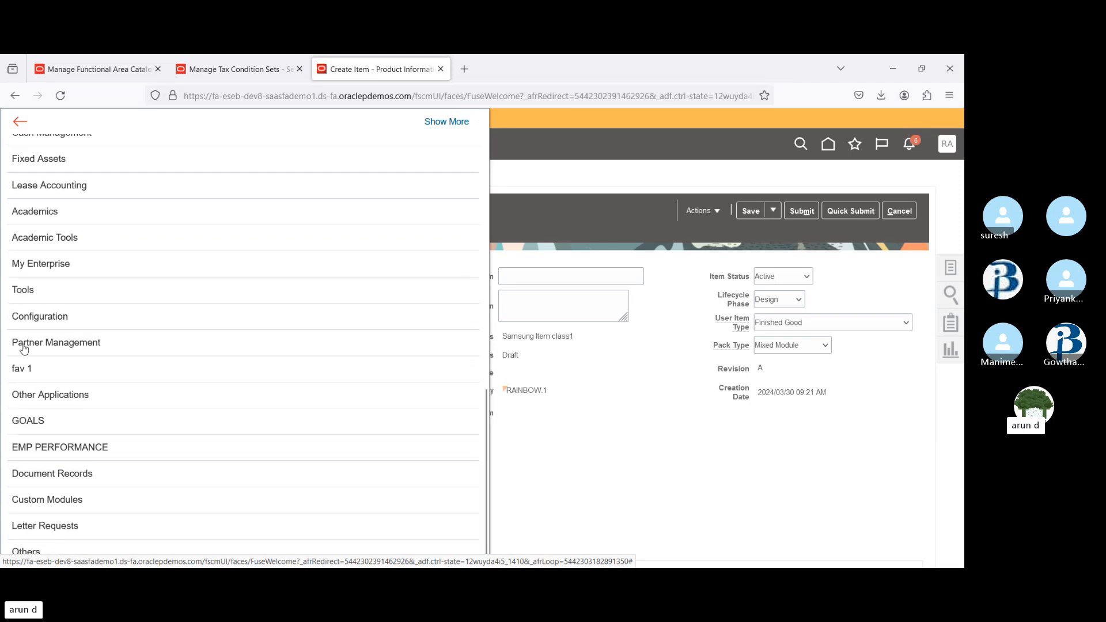
{"action": "left_click", "coordinate": [52, 293]}
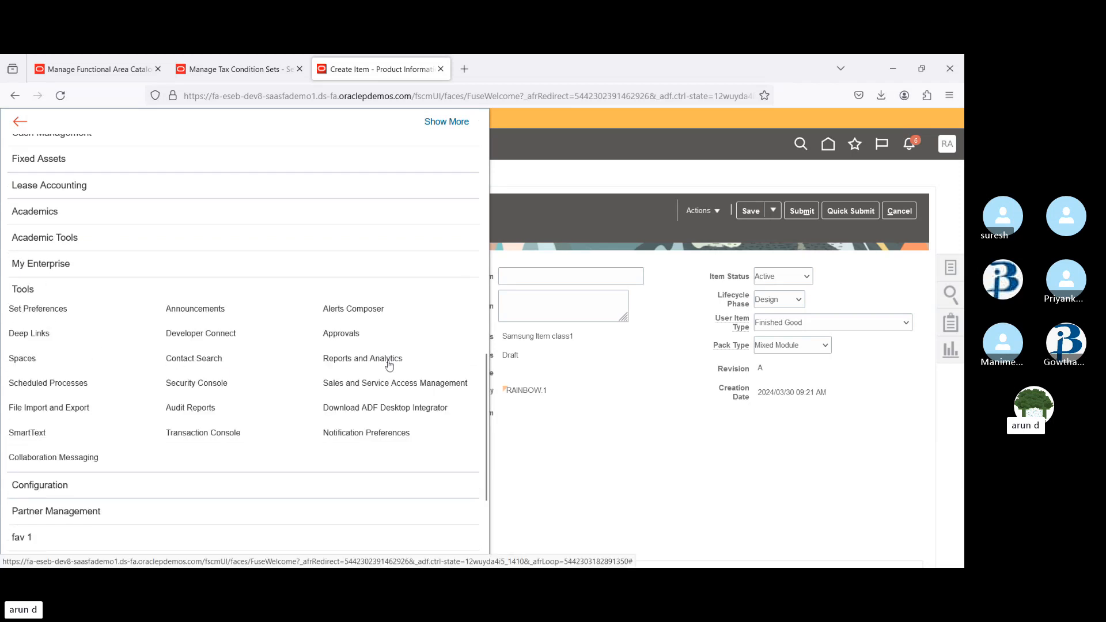
{"action": "left_click", "coordinate": [676, 401]}
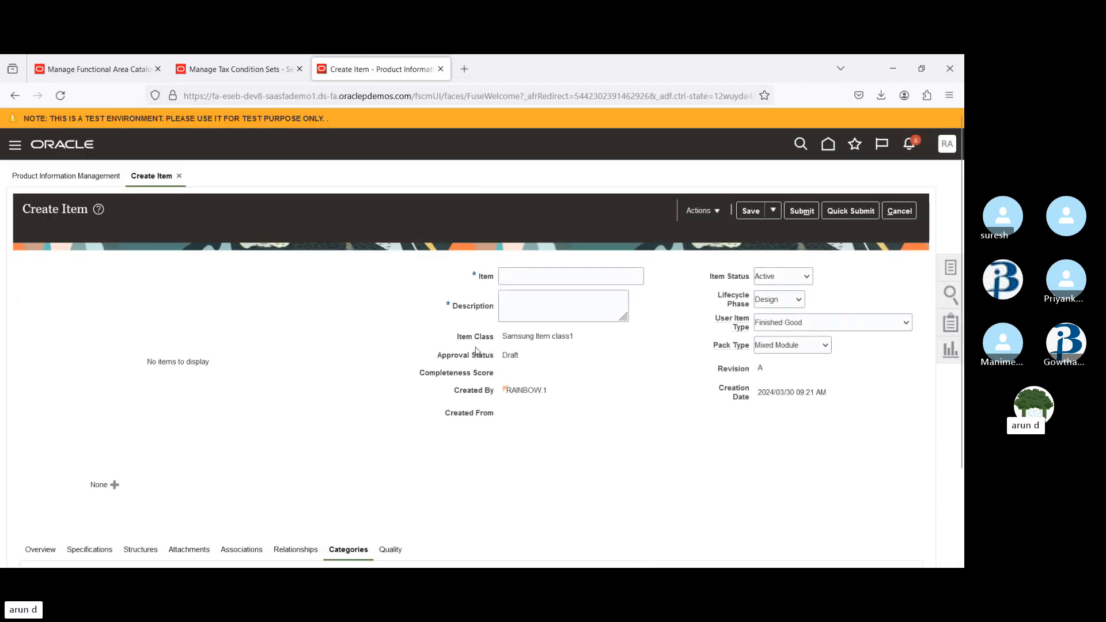
In the tax condition set, refresh the value list and pick 738991 for the Product inventory linked condition
{"action": "left_click", "coordinate": [233, 70]}
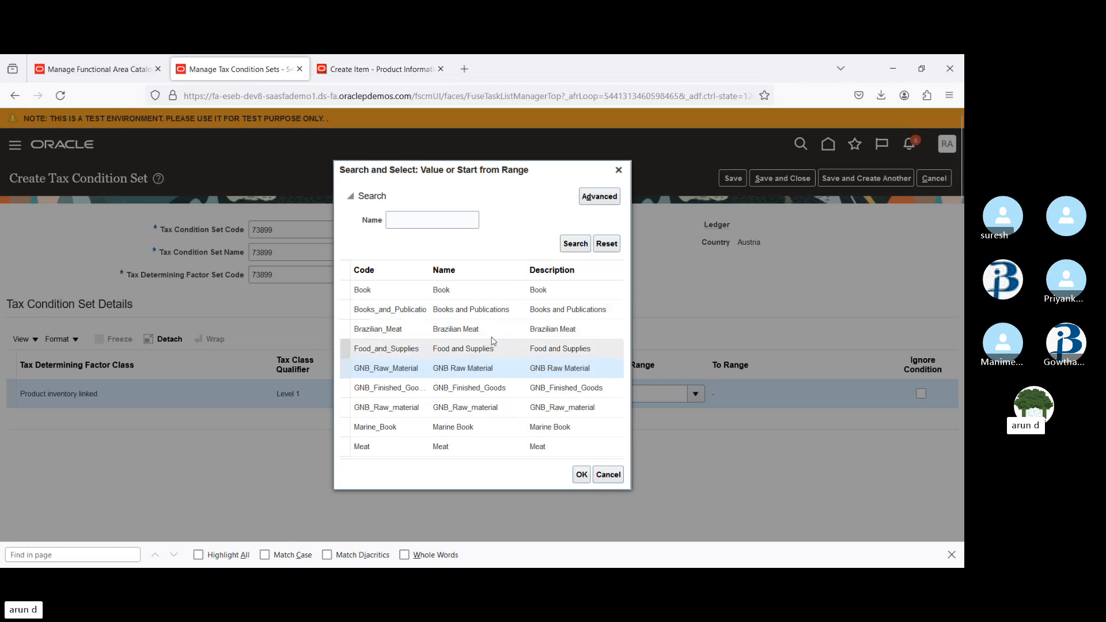
{"action": "left_click", "coordinate": [574, 244]}
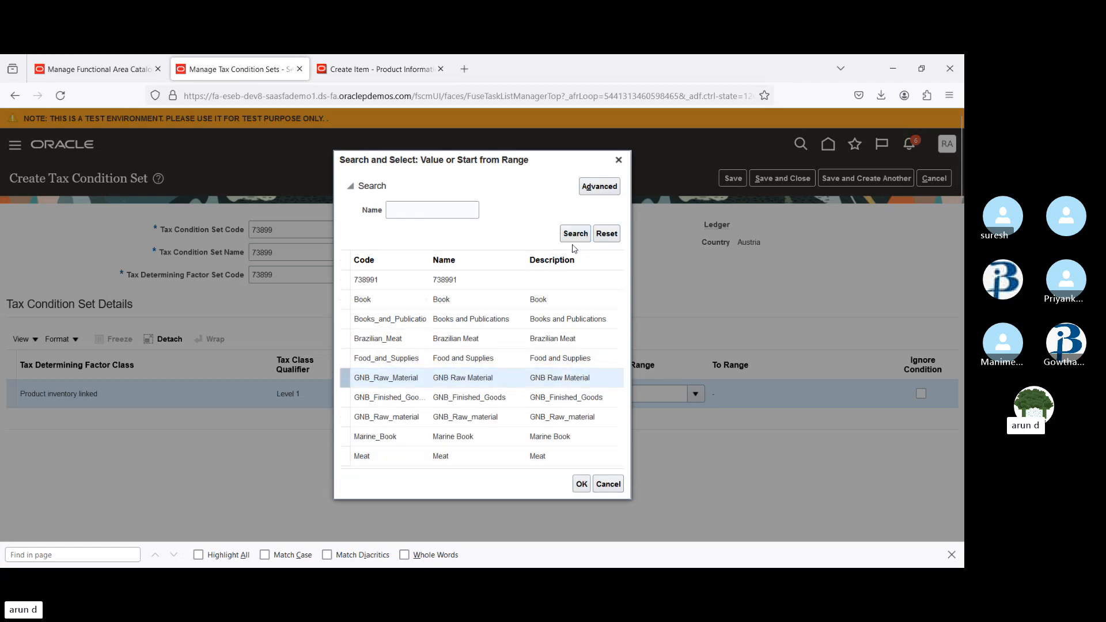
{"action": "left_click", "coordinate": [400, 281]}
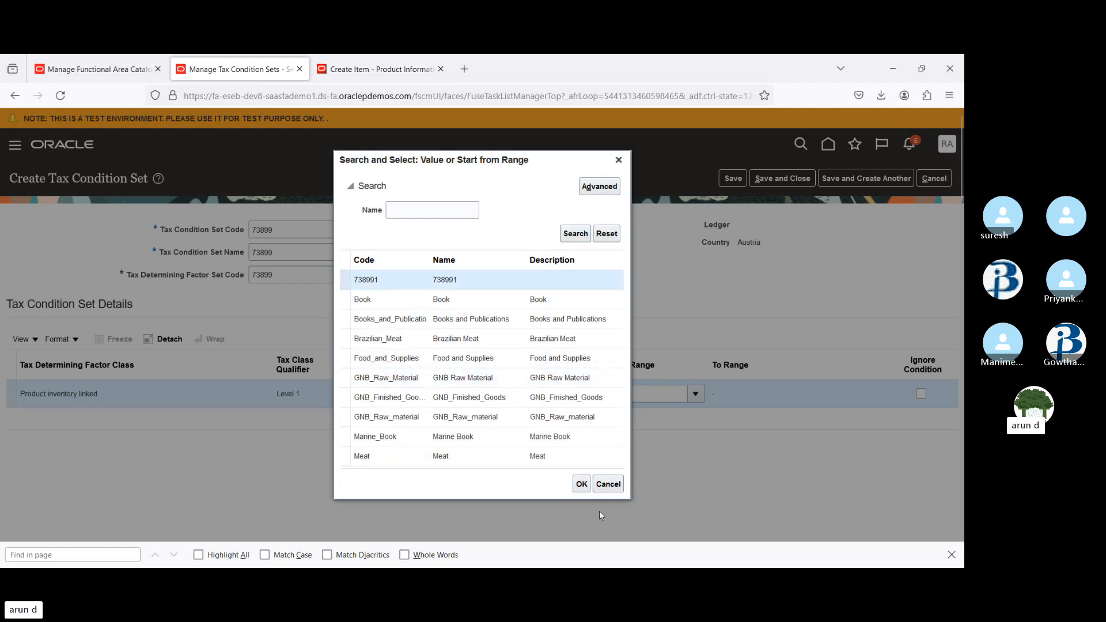
{"action": "left_click", "coordinate": [581, 484]}
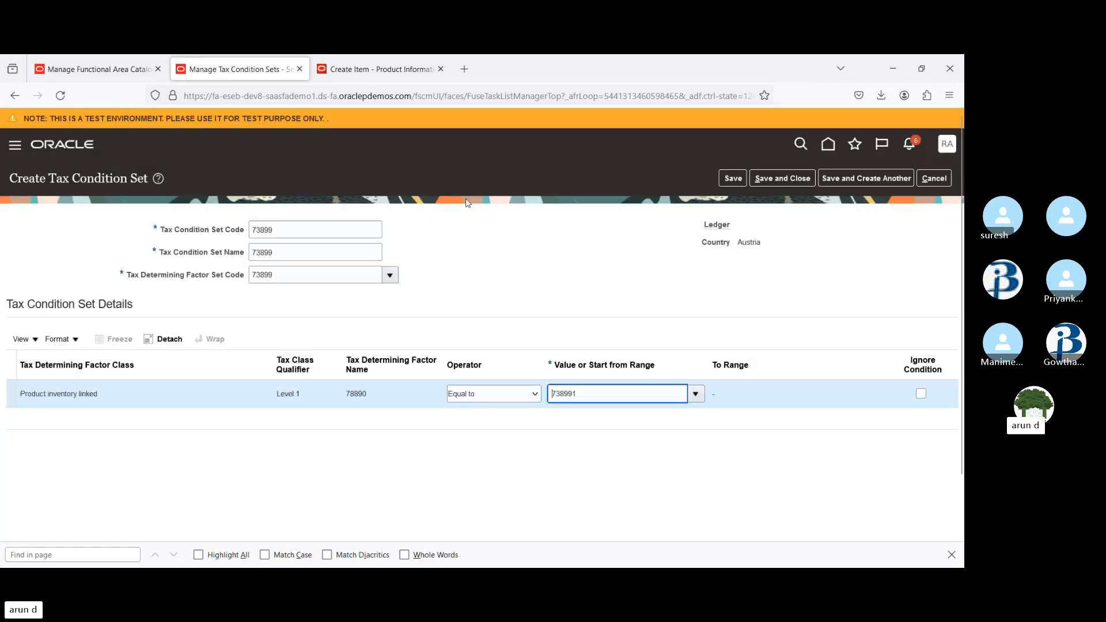
Save and close the tax condition set, then leave the Manage Tax Condition Sets page
{"action": "left_click", "coordinate": [732, 179]}
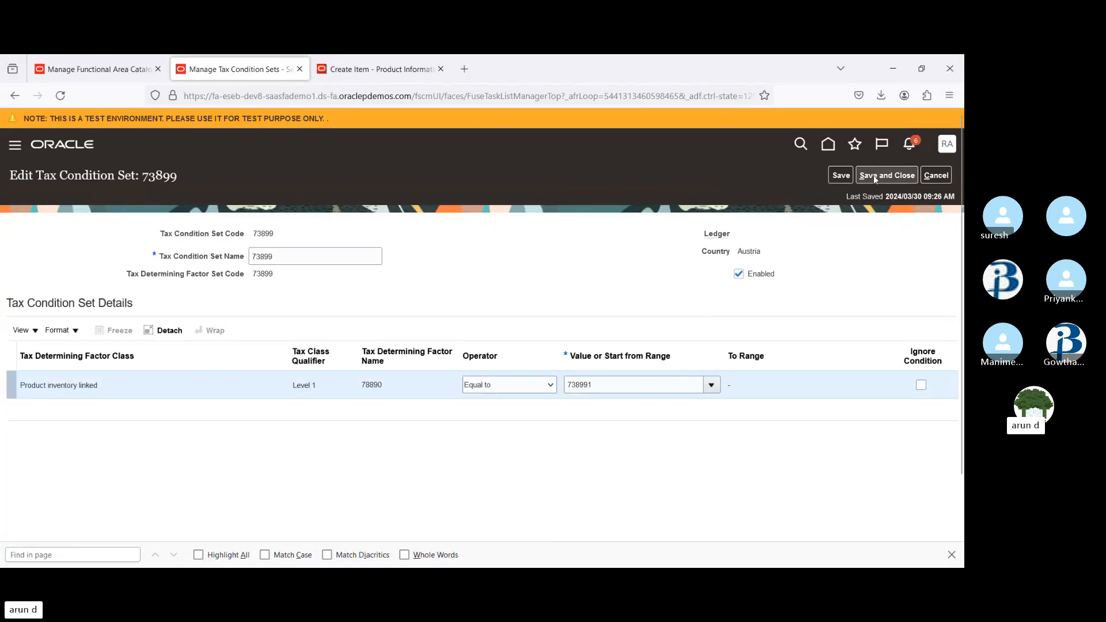
{"action": "left_click", "coordinate": [875, 176]}
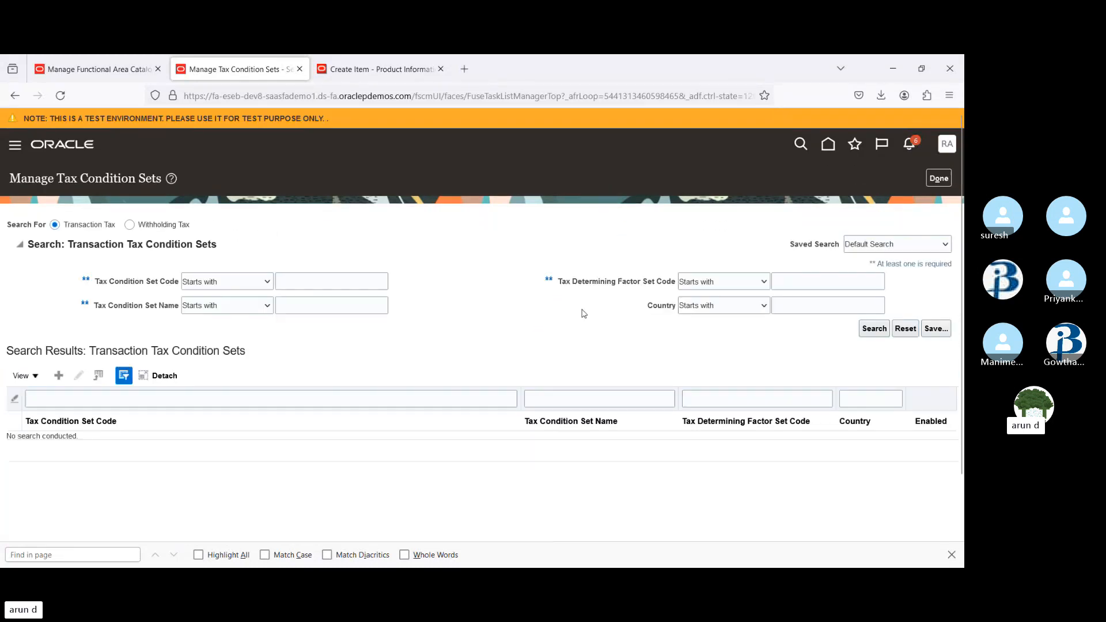
{"action": "left_click", "coordinate": [939, 178]}
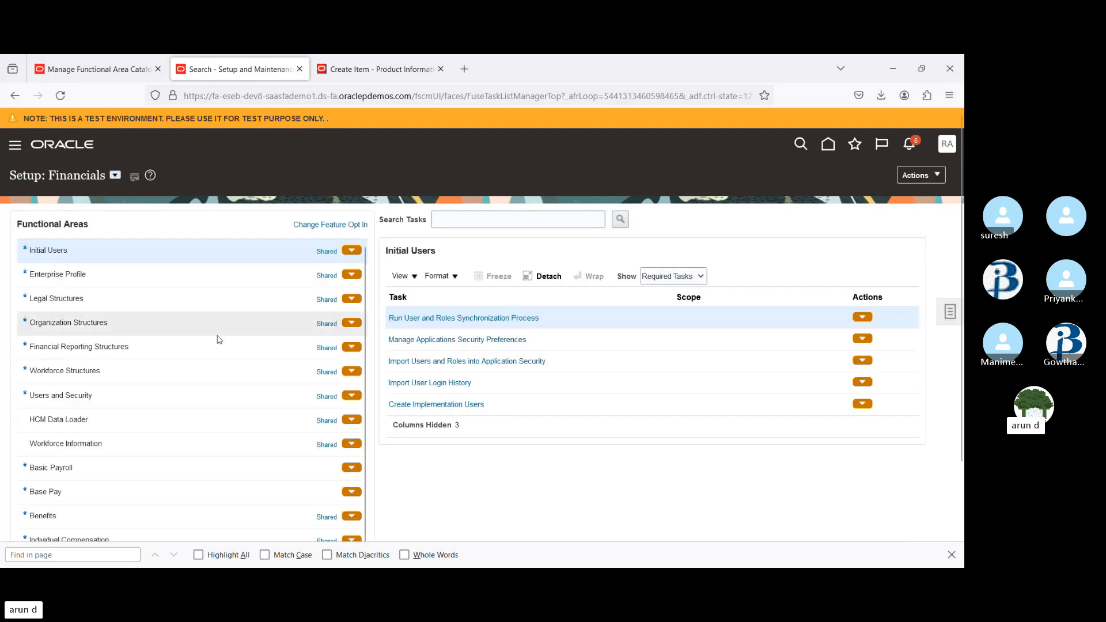
{"action": "left_click", "coordinate": [116, 175]}
{"action": "left_click", "coordinate": [137, 227]}
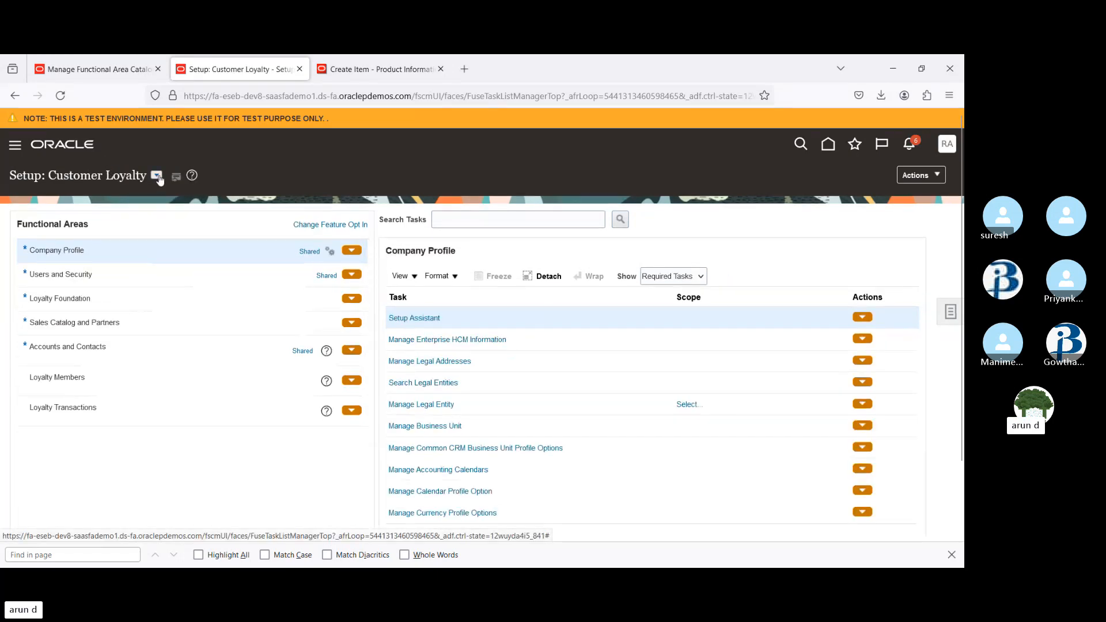
{"action": "left_click", "coordinate": [156, 177]}
{"action": "left_click", "coordinate": [180, 261]}
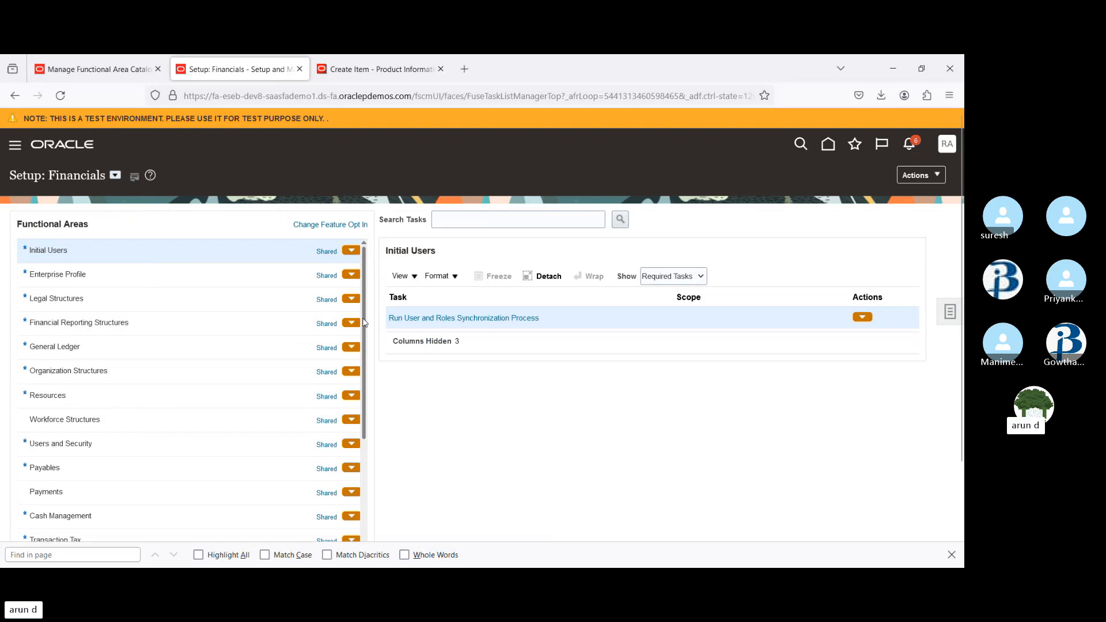
Open the Transaction Tax functional area and switch its task list to show all tasks
{"action": "scroll", "coordinate": [231, 404], "scroll_direction": "down", "scroll_amount": 3}
{"action": "left_click", "coordinate": [132, 451]}
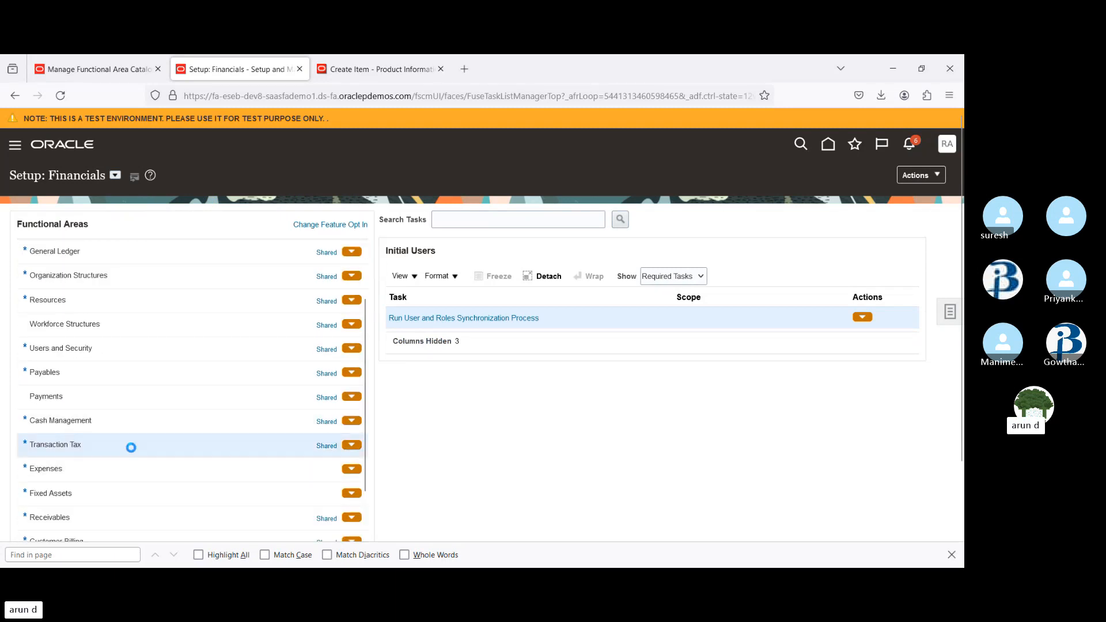
{"action": "left_click", "coordinate": [664, 278]}
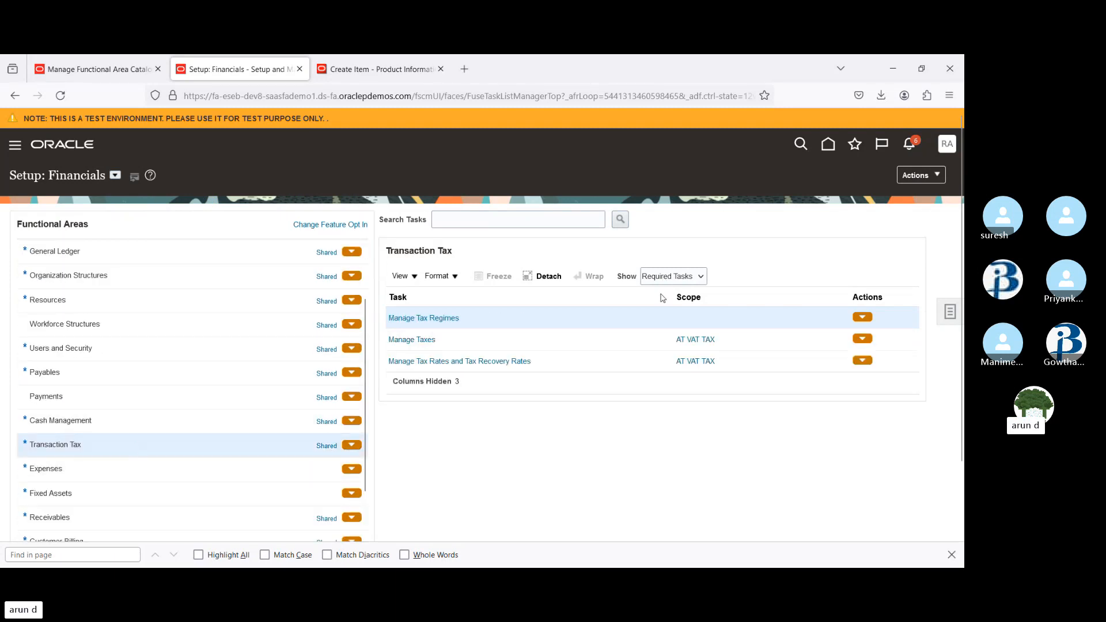
{"action": "left_click", "coordinate": [662, 294]}
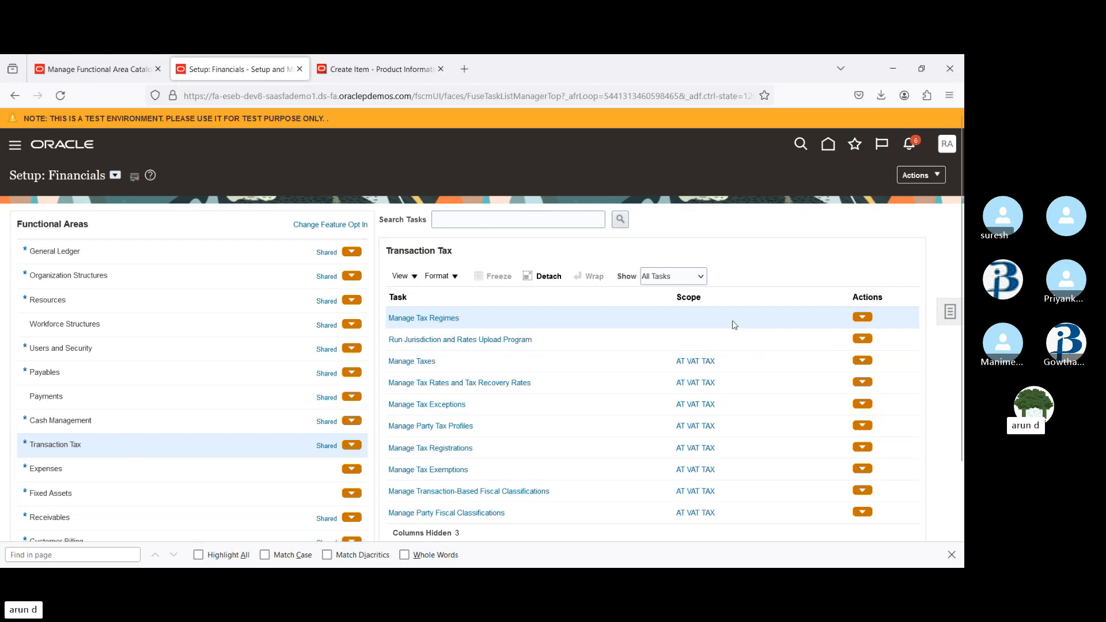
Search the setup tasks for %Tax%Rule% and open the Manage Tax Rules task
{"action": "left_click", "coordinate": [497, 218]}
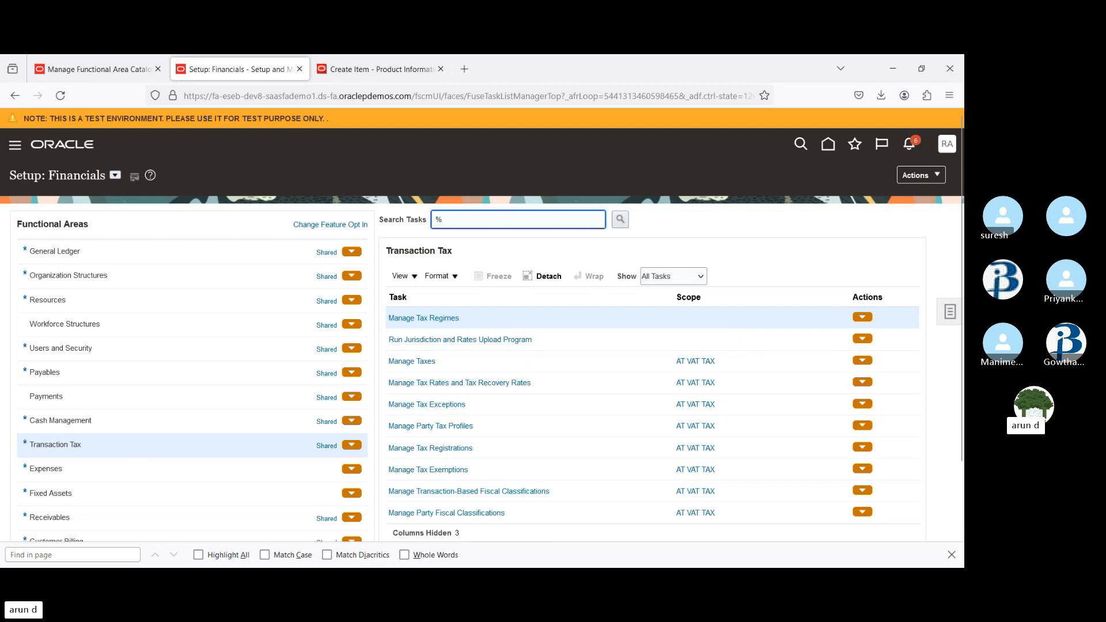
{"action": "type", "text": "%Tax%"}
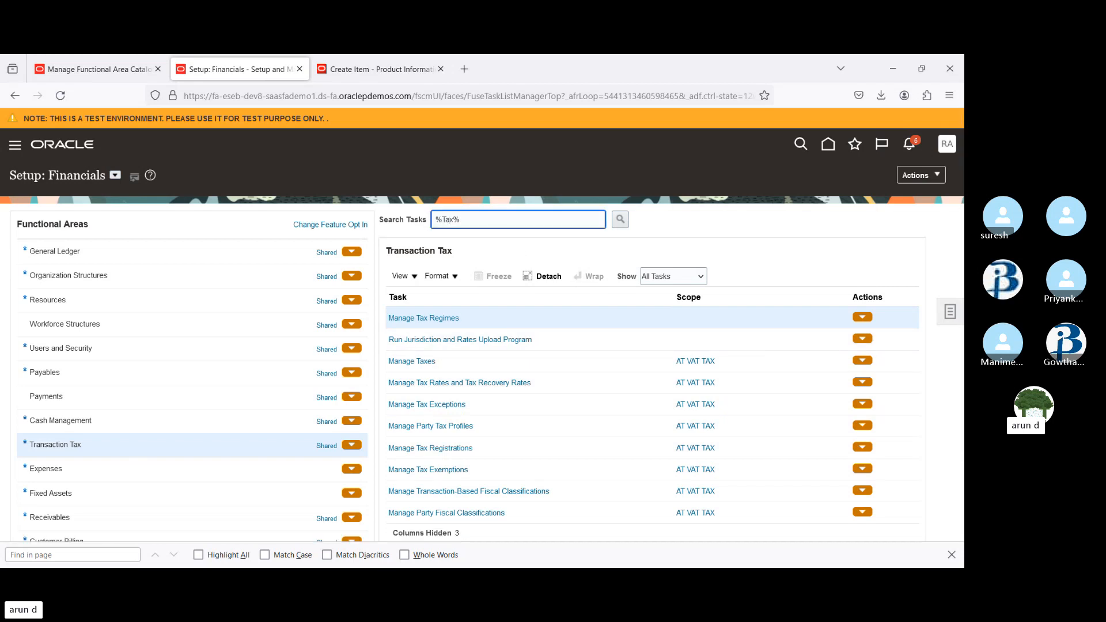
{"action": "type", "text": "Rule%"}
{"action": "key", "text": "Return"}
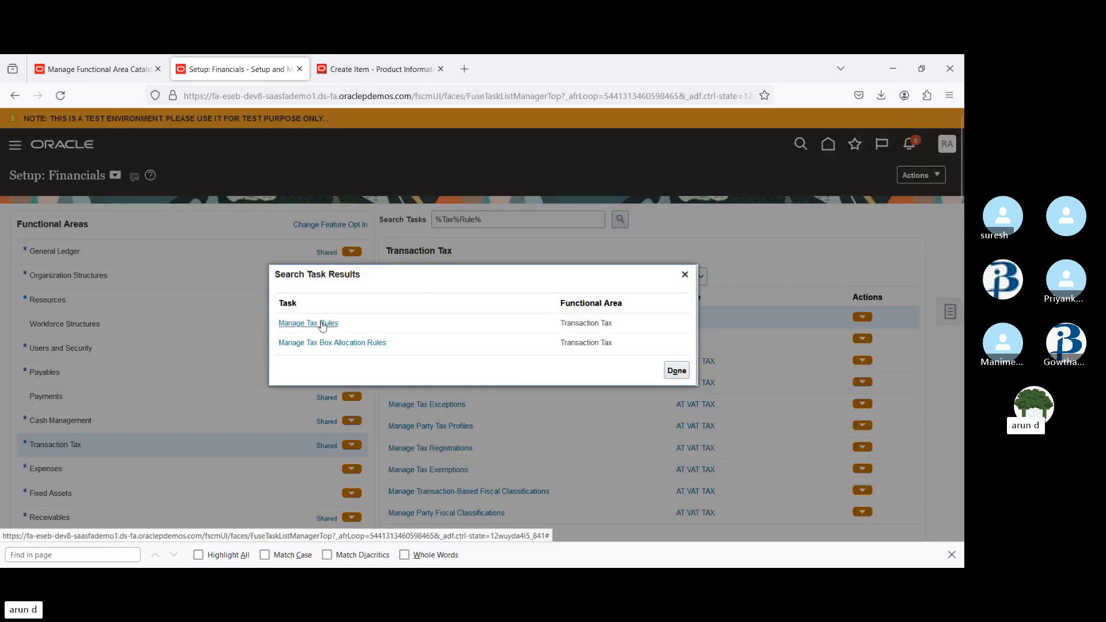
{"action": "left_click", "coordinate": [321, 324]}
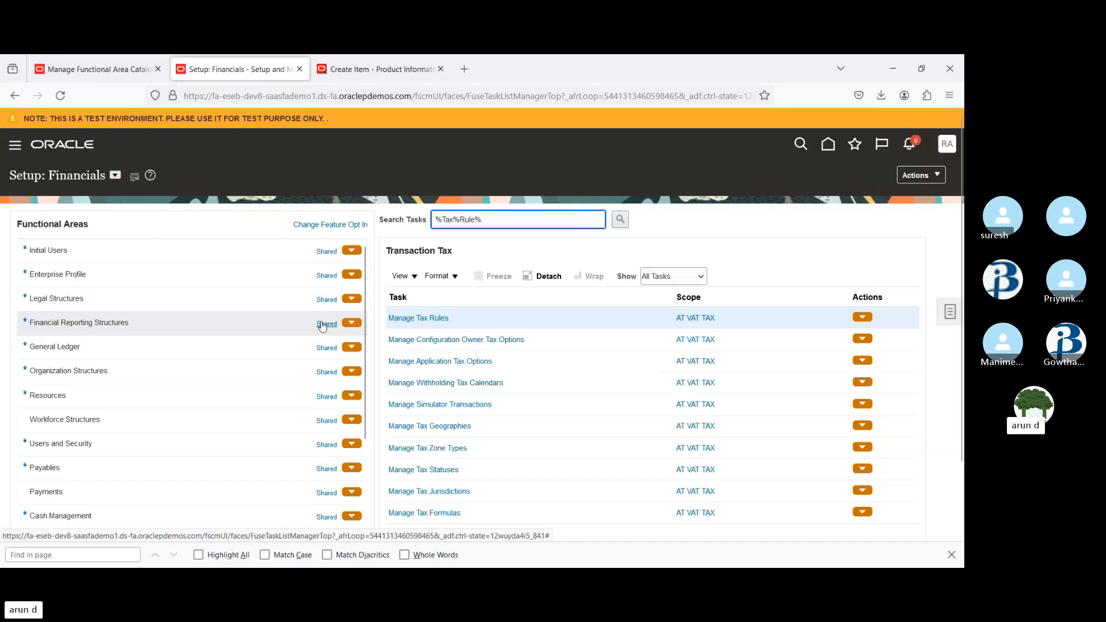
{"action": "left_click", "coordinate": [422, 318]}
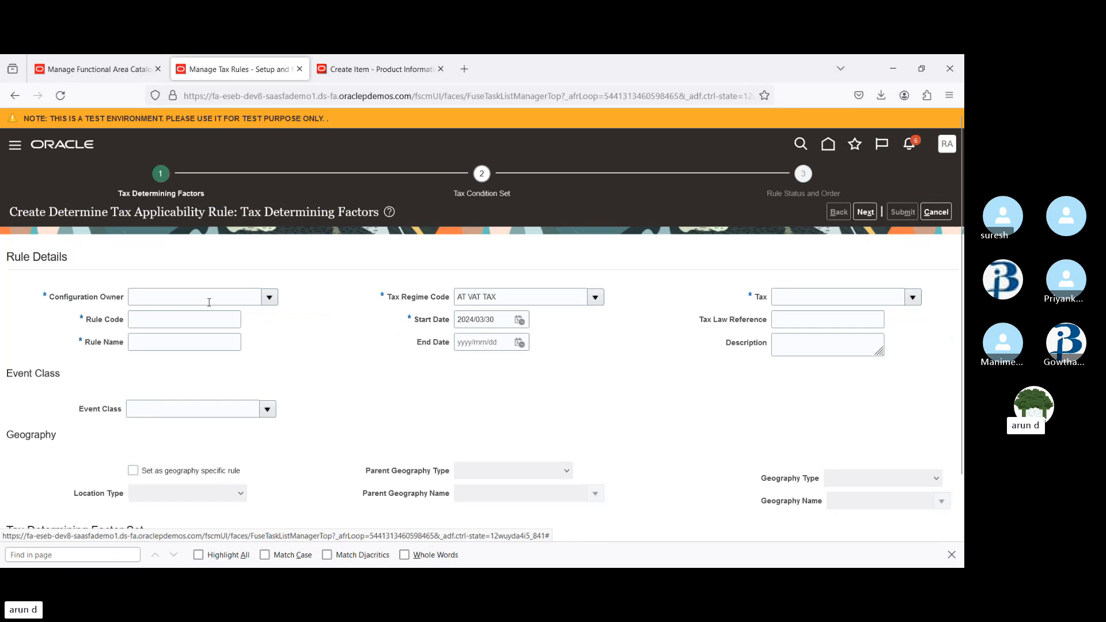
Set the new tax rule's Configuration Owner to Global configuration owner
{"action": "left_click", "coordinate": [270, 298]}
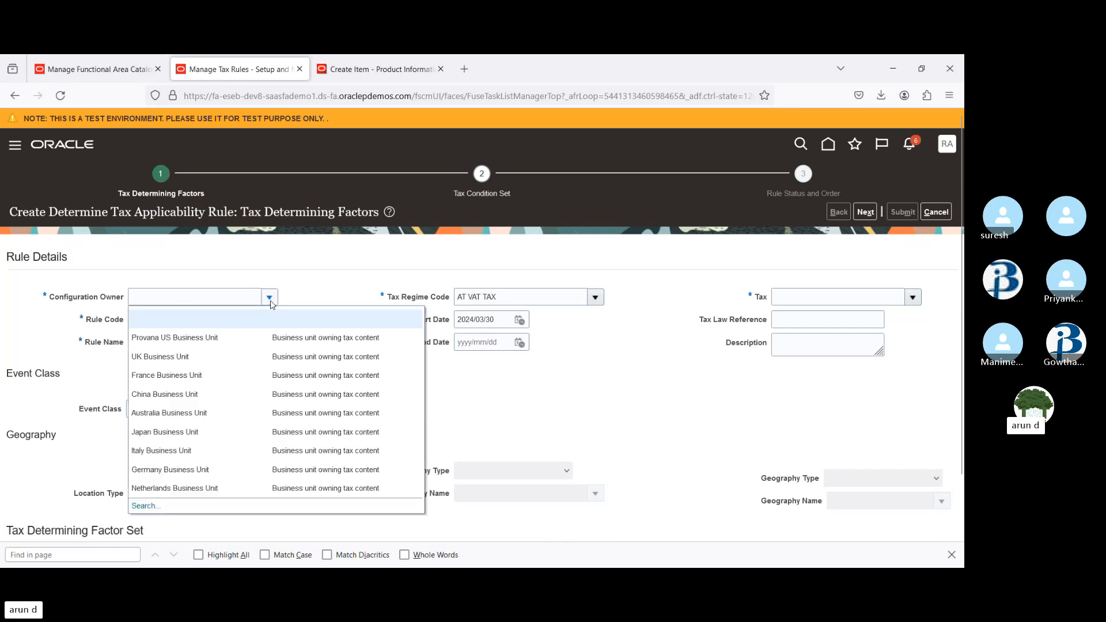
{"action": "left_click", "coordinate": [215, 302]}
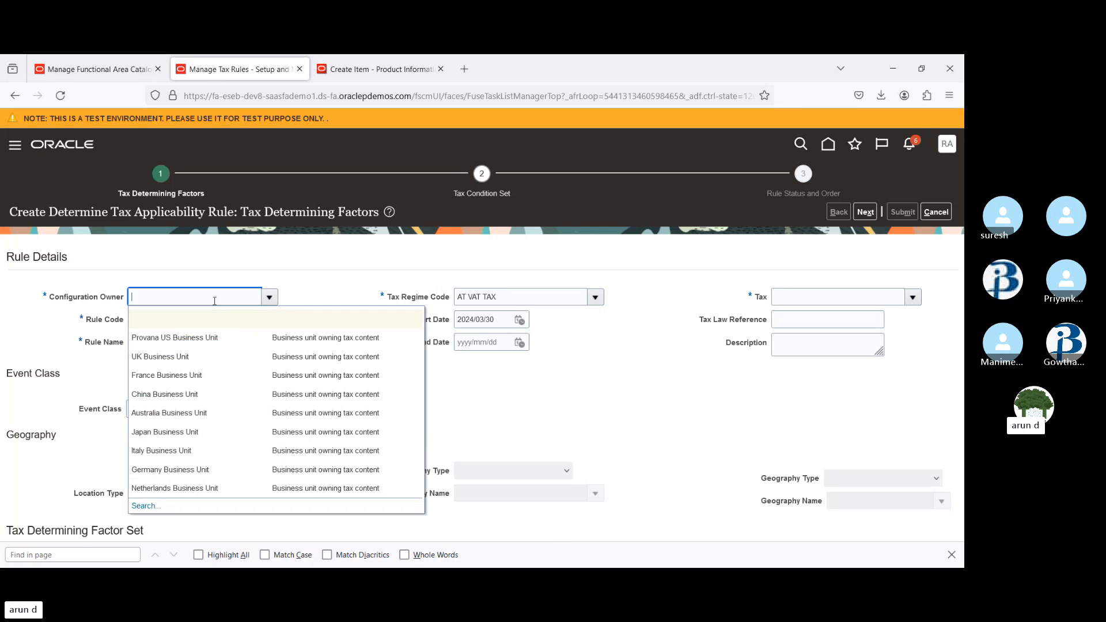
{"action": "type", "text": "US"}
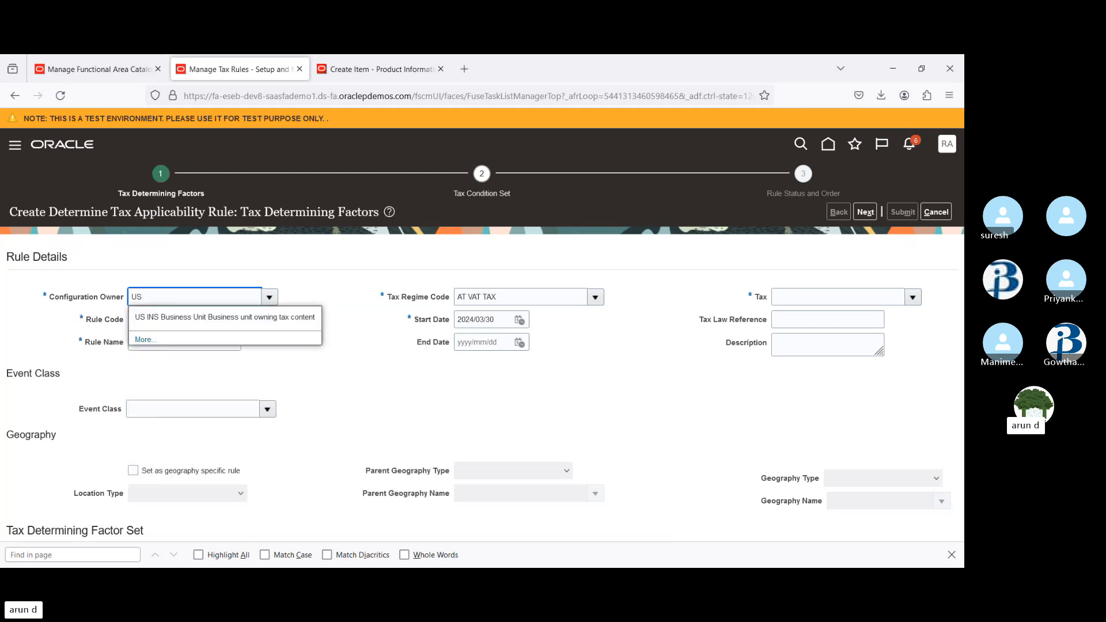
{"action": "left_click", "coordinate": [296, 318]}
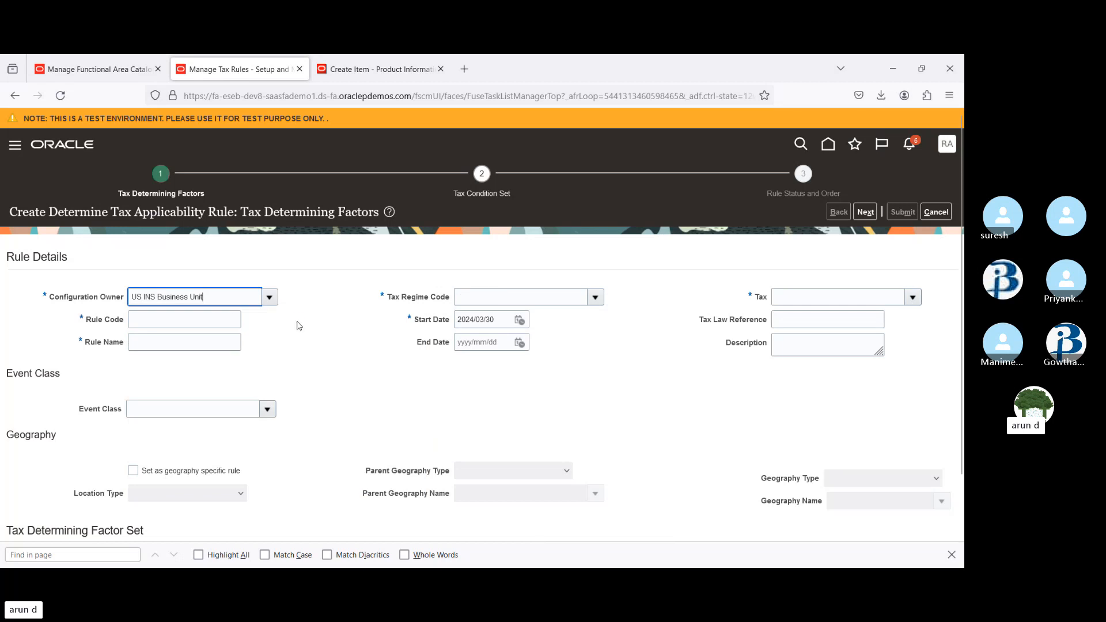
{"action": "triple_click", "coordinate": [218, 295]}
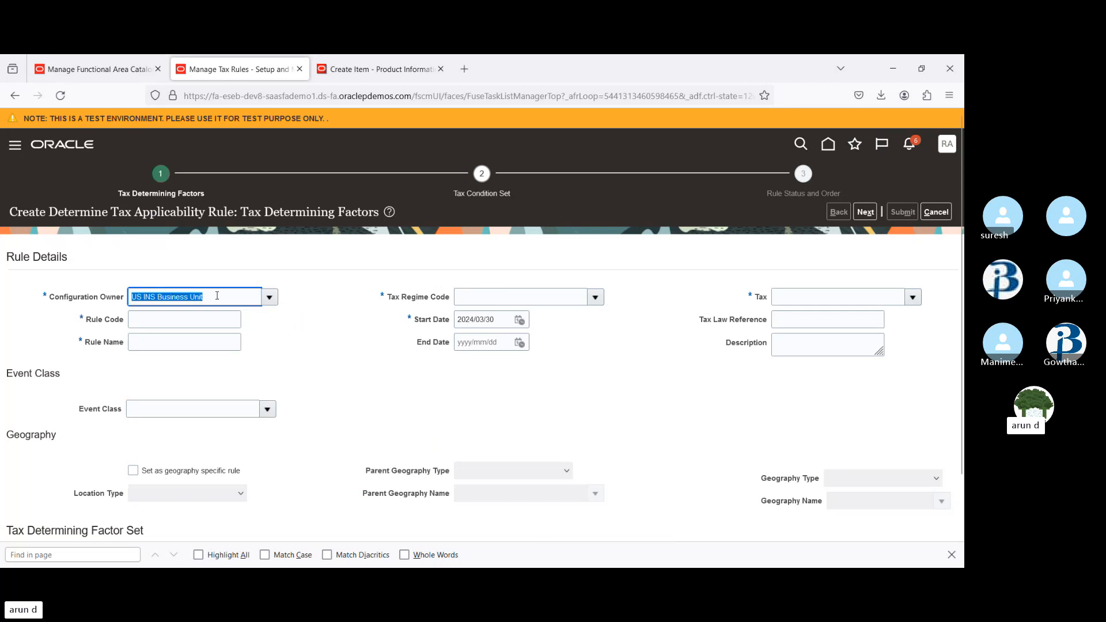
{"action": "type", "text": "glo"}
{"action": "key", "text": "Tab"}
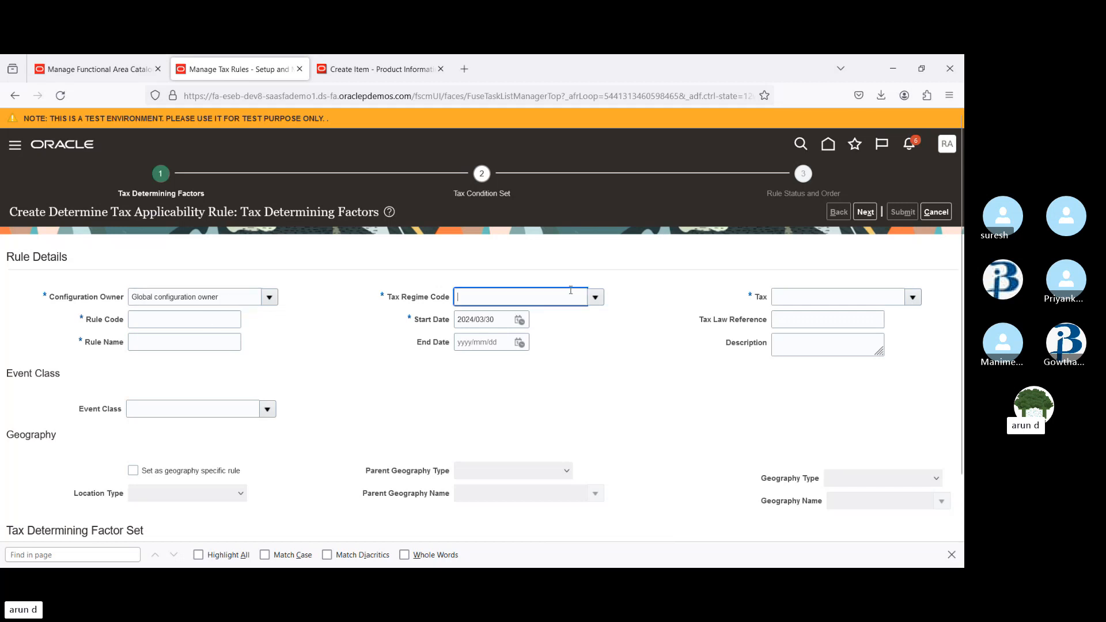
Set the Tax Regime Code to AT VAT TAX and the Tax to AT VAT TAX
{"action": "left_click", "coordinate": [596, 299]}
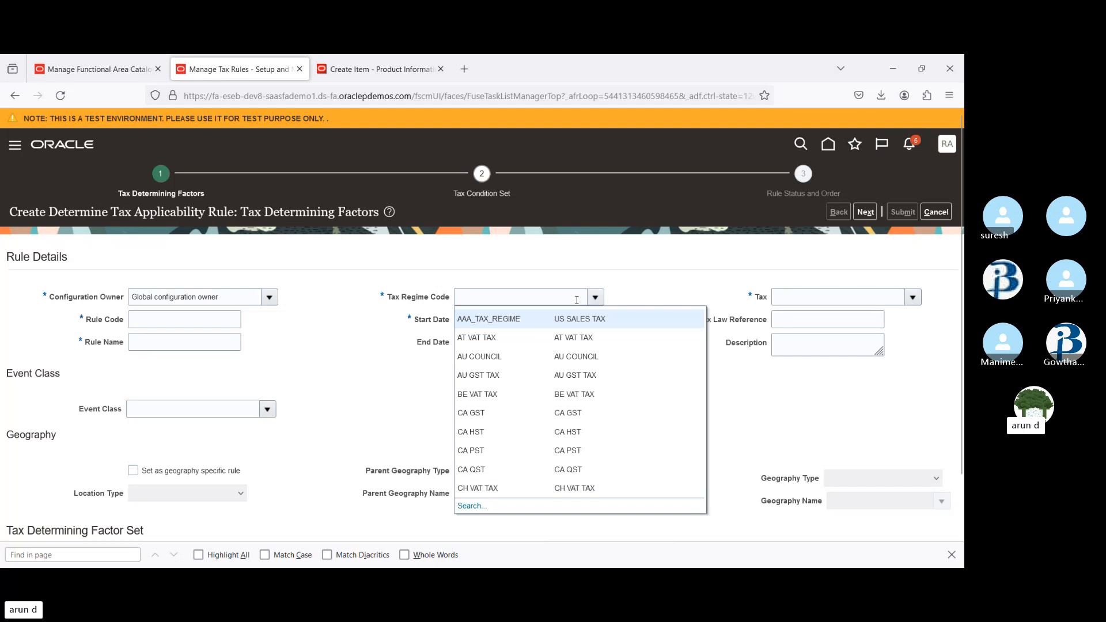
{"action": "left_click", "coordinate": [509, 340]}
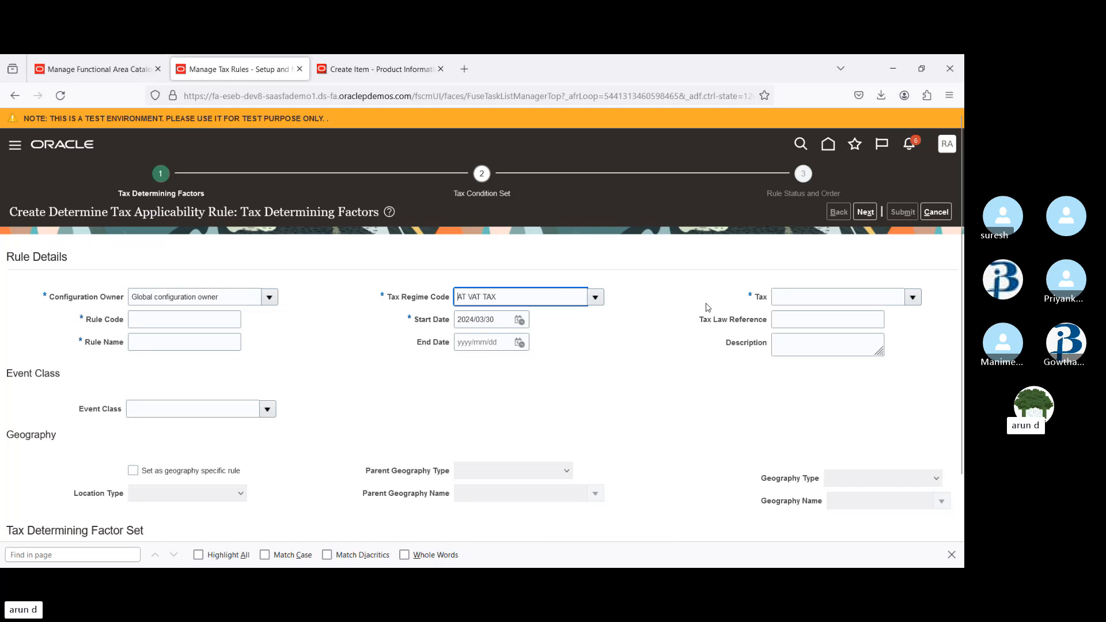
{"action": "left_click", "coordinate": [916, 303]}
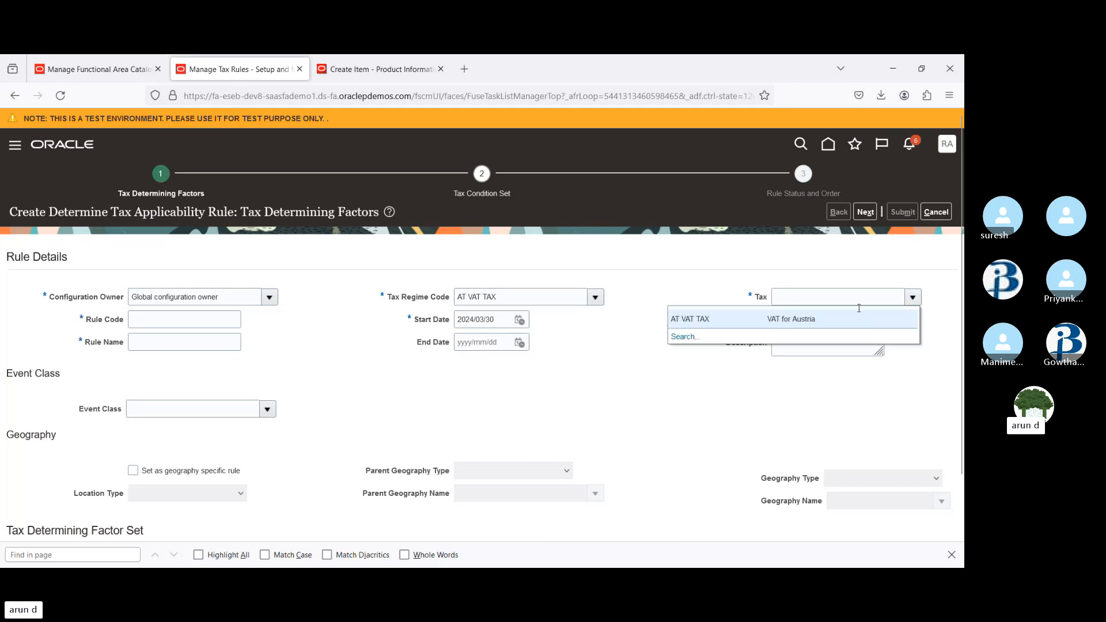
{"action": "left_click", "coordinate": [807, 316]}
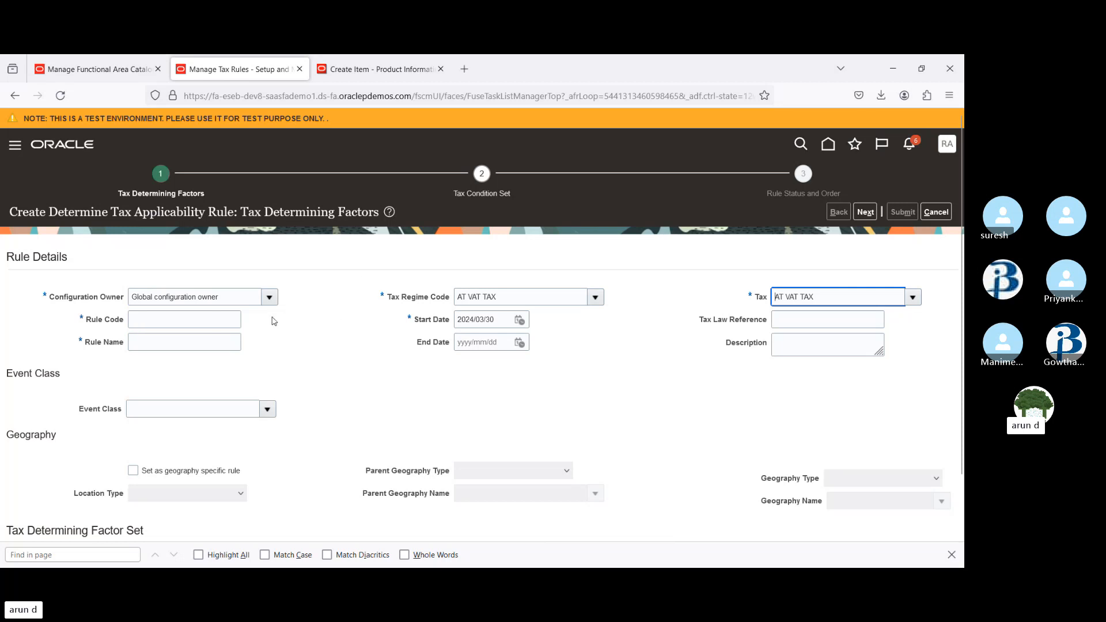
Enter VAT_STD as both the Rule Code and the Rule Name
{"action": "left_click", "coordinate": [193, 317]}
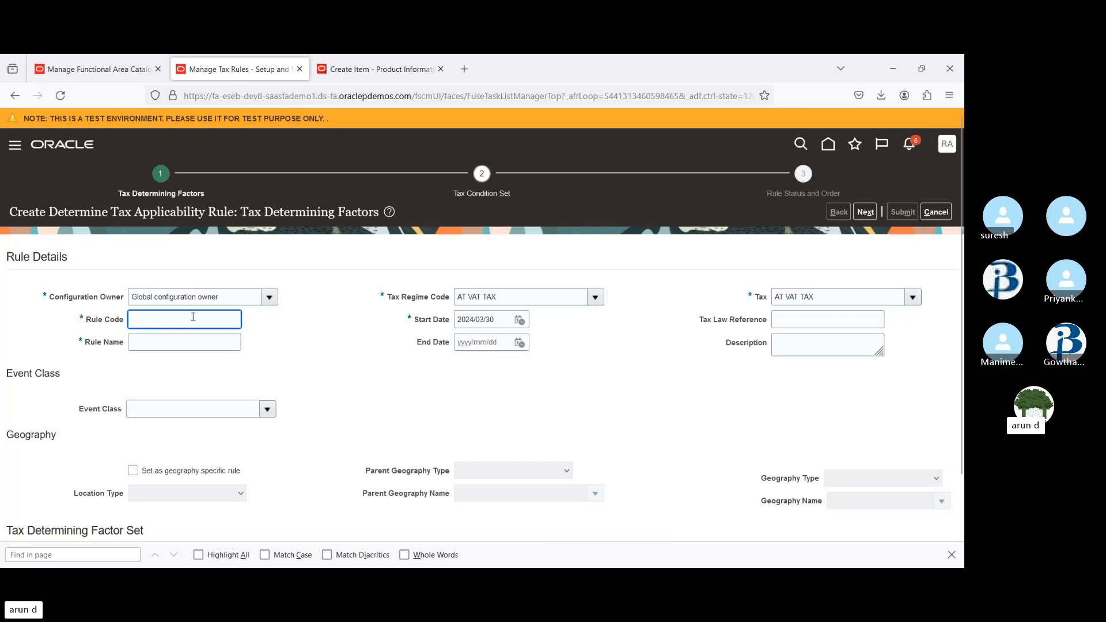
{"action": "type", "text": "VAT"}
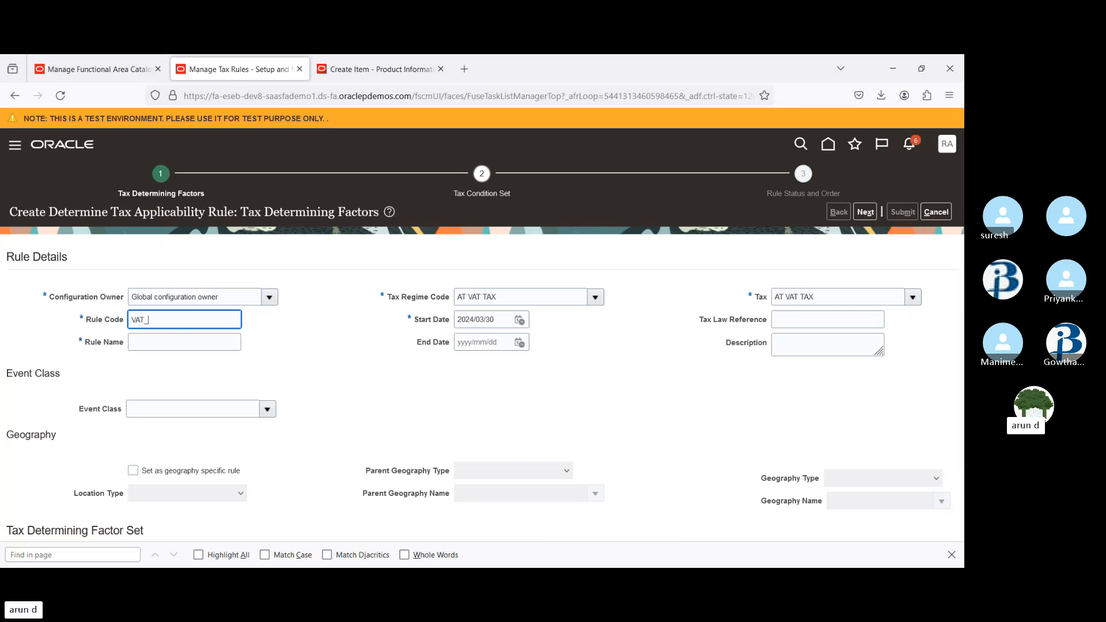
{"action": "type", "text": "_STD"}
{"action": "key", "text": "Tab"}
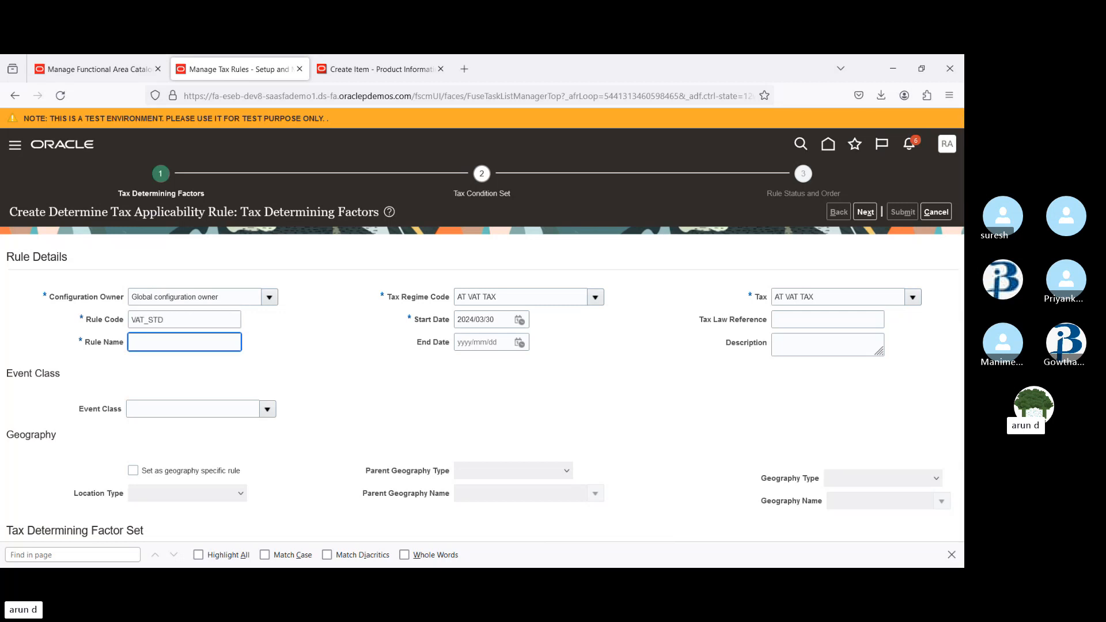
{"action": "type", "text": "VAT_STD"}
{"action": "key", "text": "Tab"}
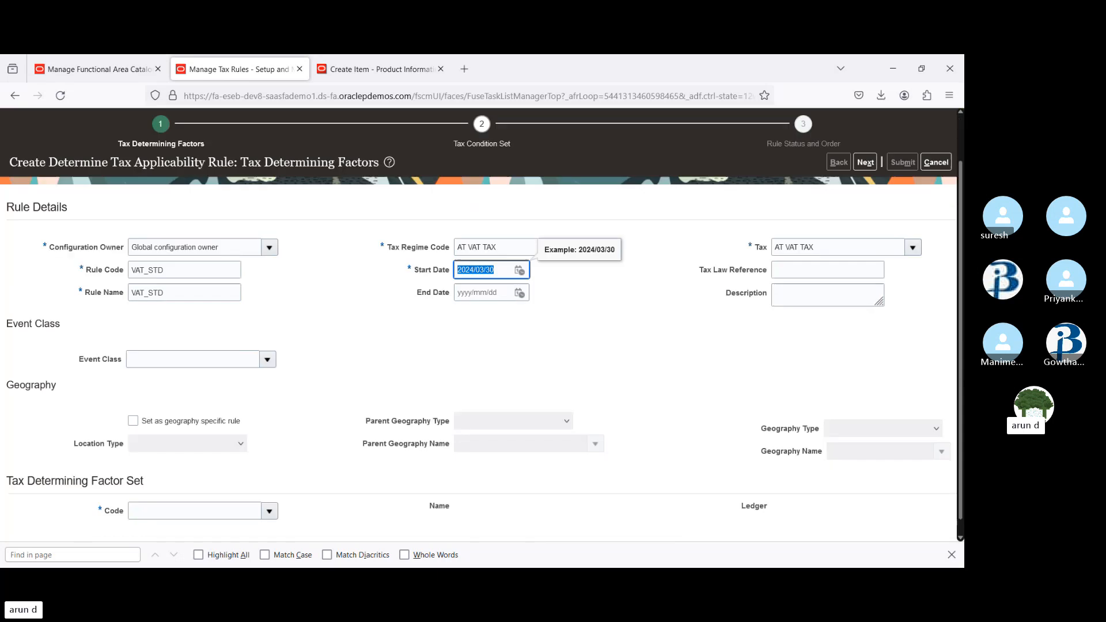
Select 73899 as the Tax Determining Factor Set code
{"action": "scroll", "coordinate": [481, 323], "scroll_direction": "down", "scroll_amount": 2}
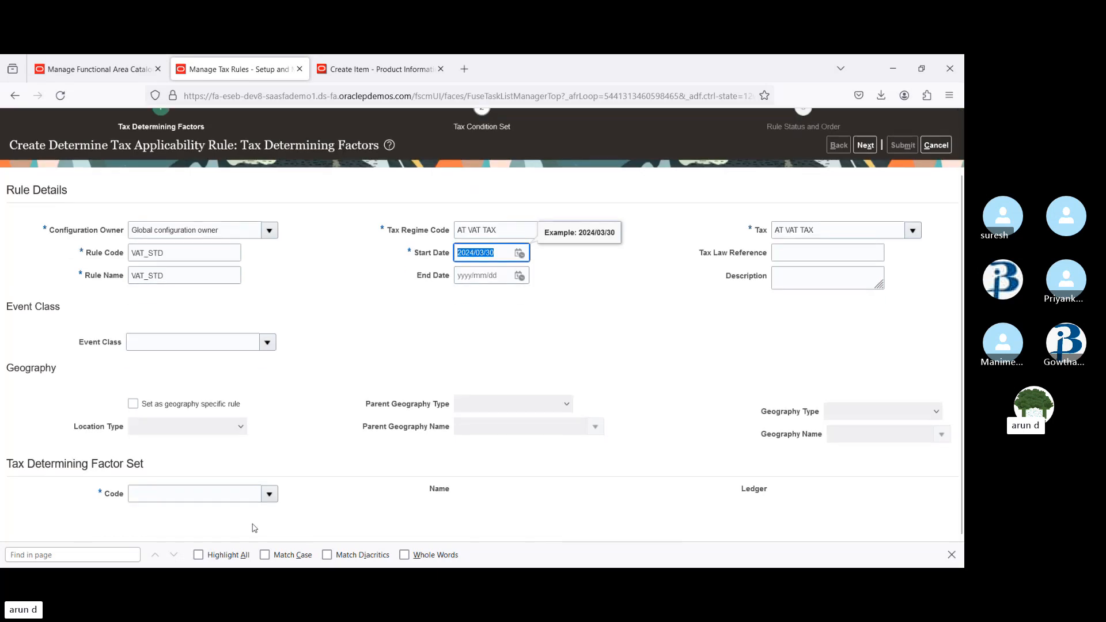
{"action": "left_click", "coordinate": [270, 496]}
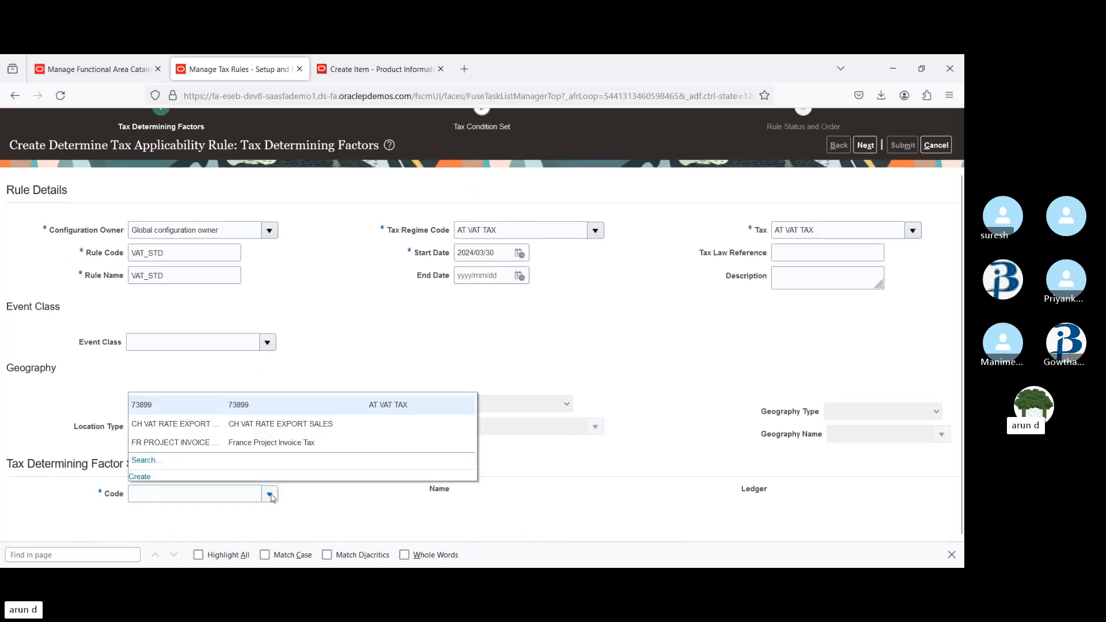
{"action": "left_click", "coordinate": [157, 409]}
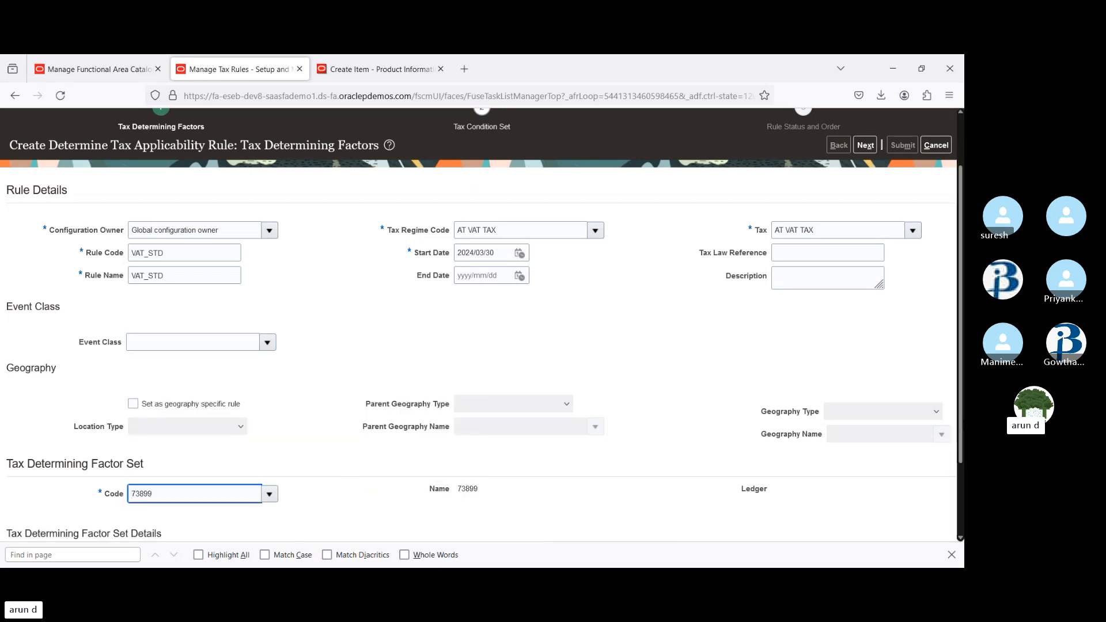
Review the factor set details and move on to the Tax Condition Set step
{"action": "scroll", "coordinate": [465, 529], "scroll_direction": "down", "scroll_amount": 3}
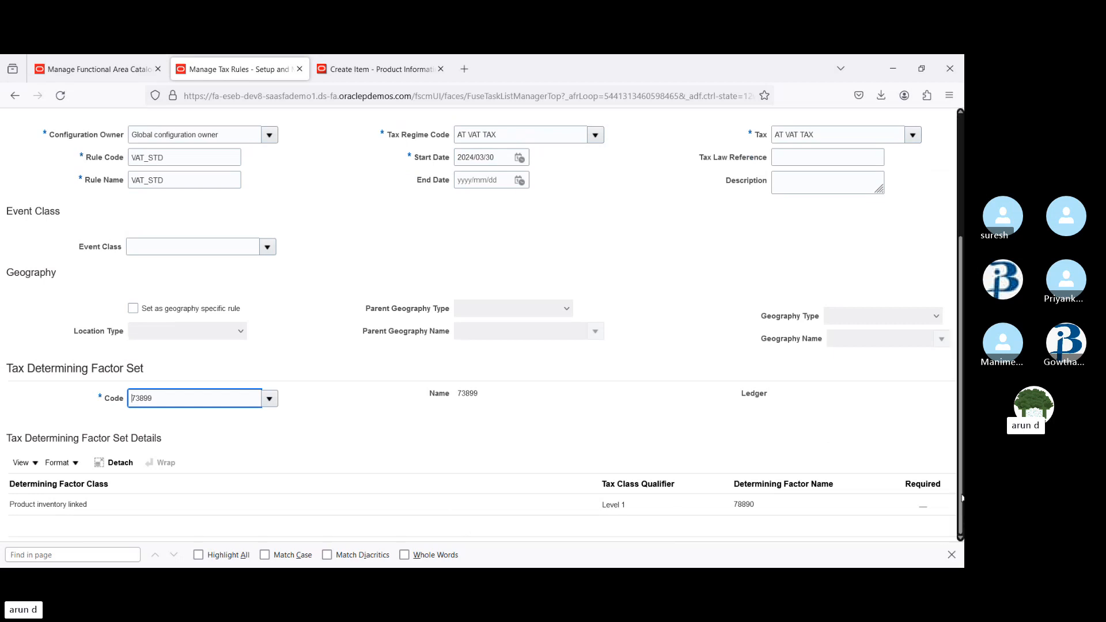
{"action": "left_click_drag", "start_coordinate": [962, 499], "coordinate": [961, 363]}
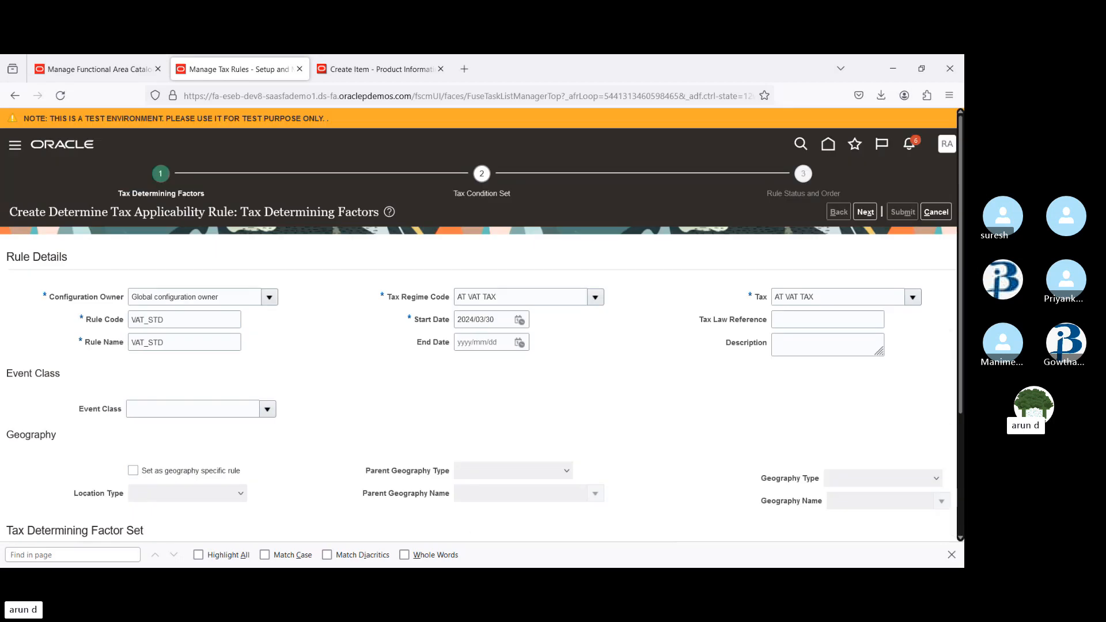
{"action": "left_click", "coordinate": [864, 213]}
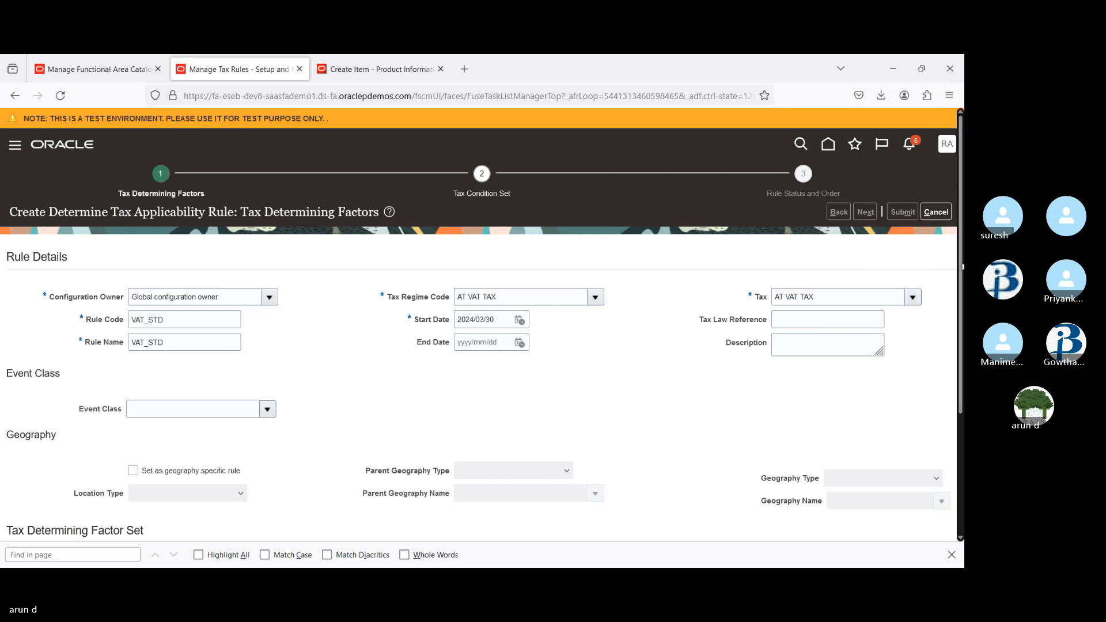
Select 73899 as the Tax Condition Set Code for the rule
{"action": "mouse_move", "coordinate": [962, 267]}
{"action": "left_mouse_down"}
{"action": "mouse_move", "coordinate": [963, 386]}
{"action": "mouse_move", "coordinate": [963, 259]}
{"action": "left_mouse_up"}
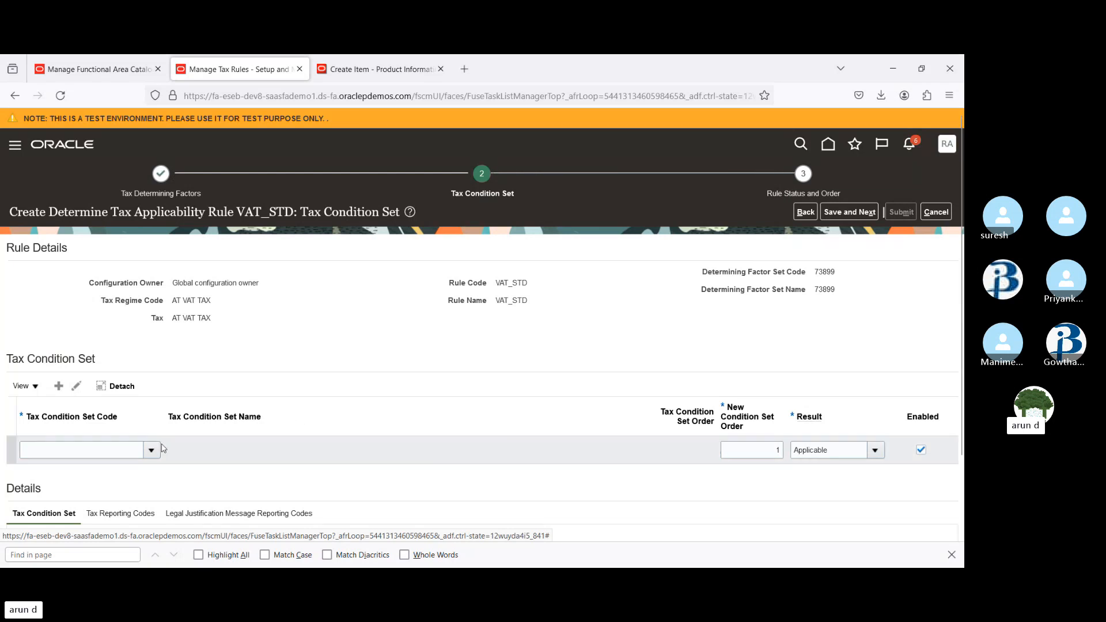
{"action": "left_click", "coordinate": [151, 450]}
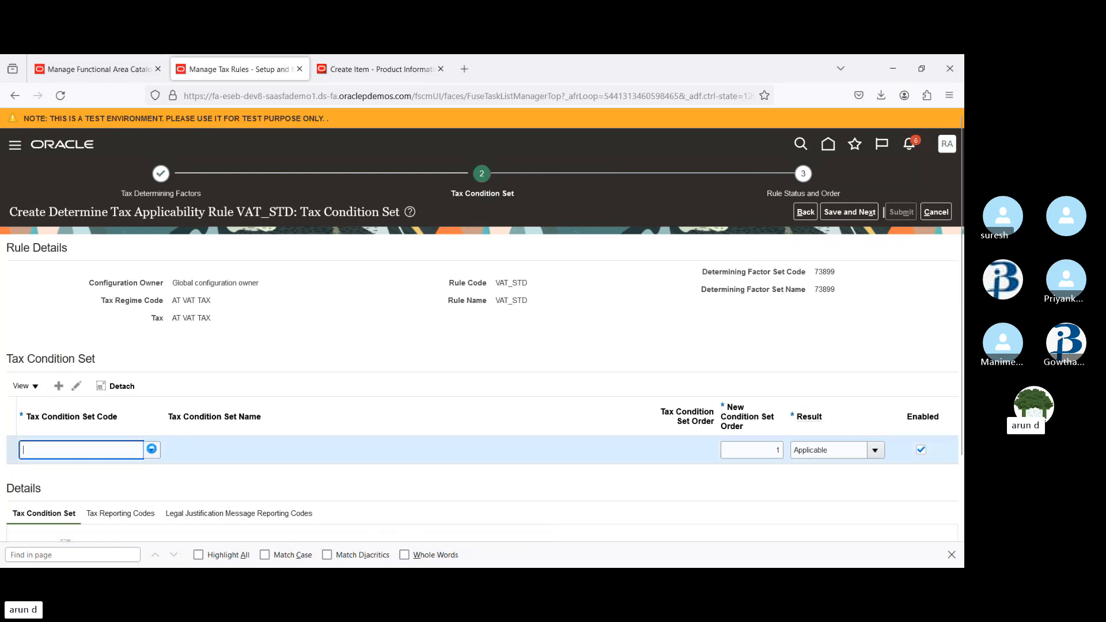
{"action": "left_click", "coordinate": [152, 451]}
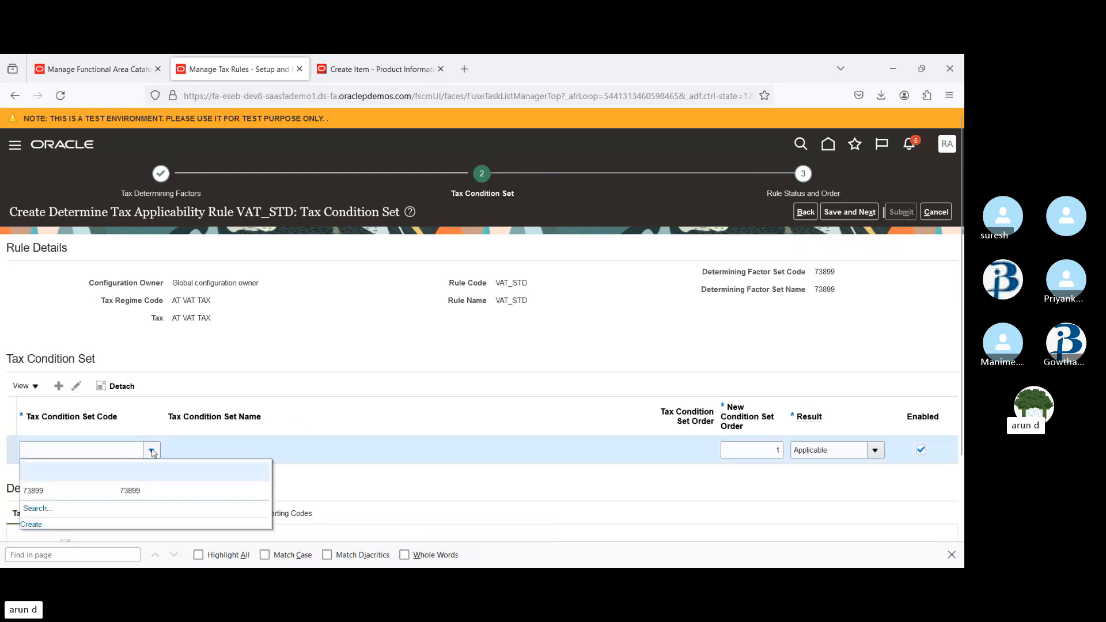
{"action": "left_click", "coordinate": [81, 495]}
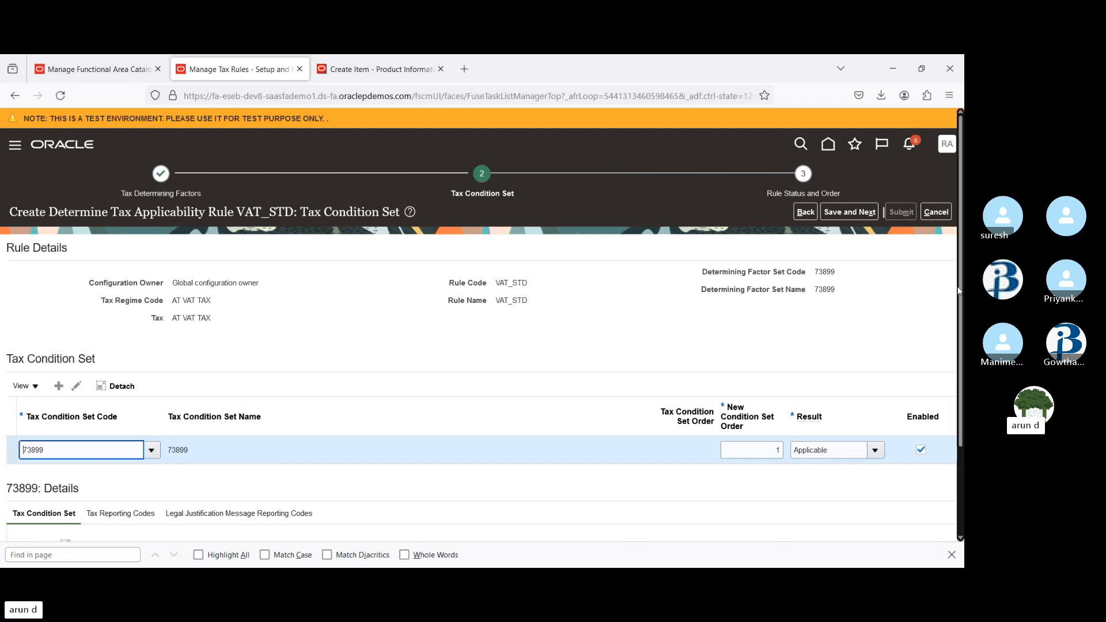
Review the condition set details, then save and continue to Rule Status and Order
{"action": "scroll", "coordinate": [960, 292], "scroll_direction": "down", "scroll_amount": 2}
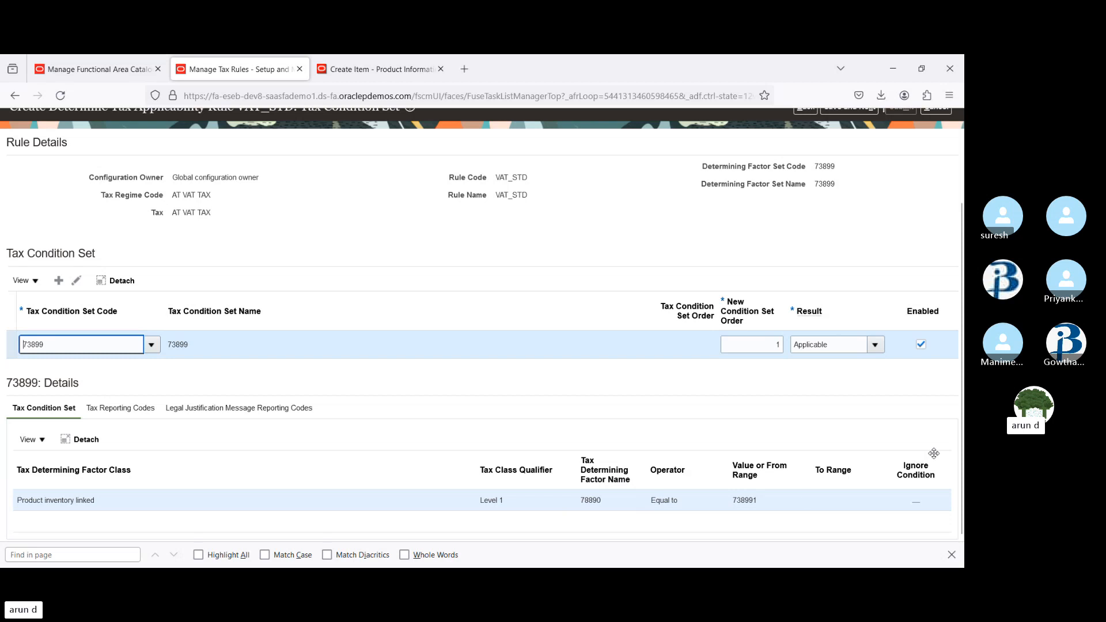
{"action": "left_click_drag", "start_coordinate": [960, 447], "coordinate": [963, 254]}
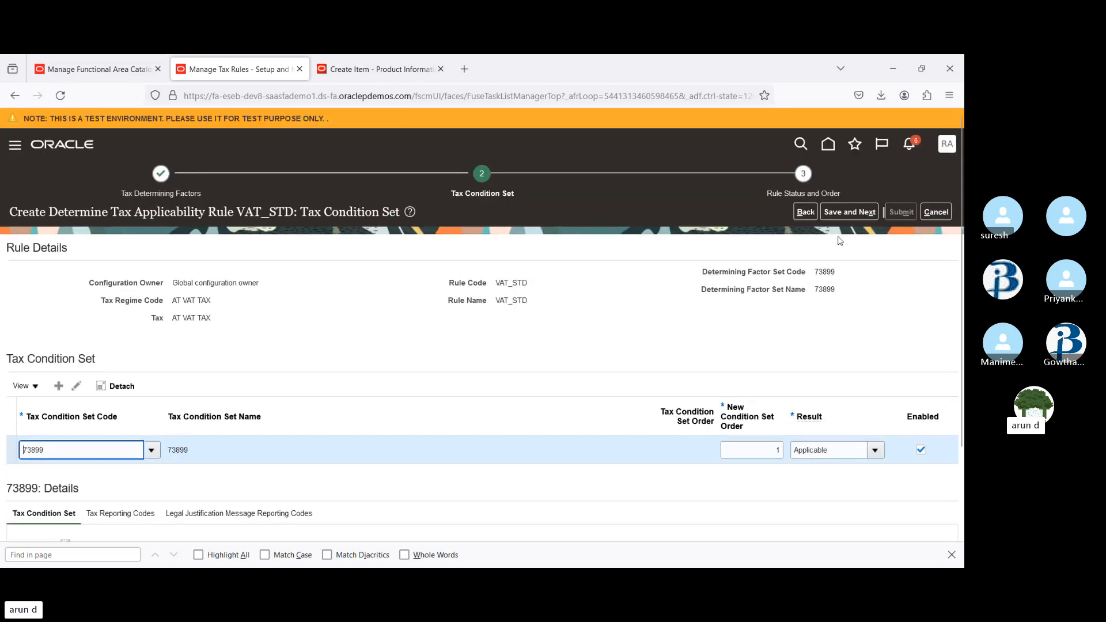
{"action": "left_click", "coordinate": [840, 211]}
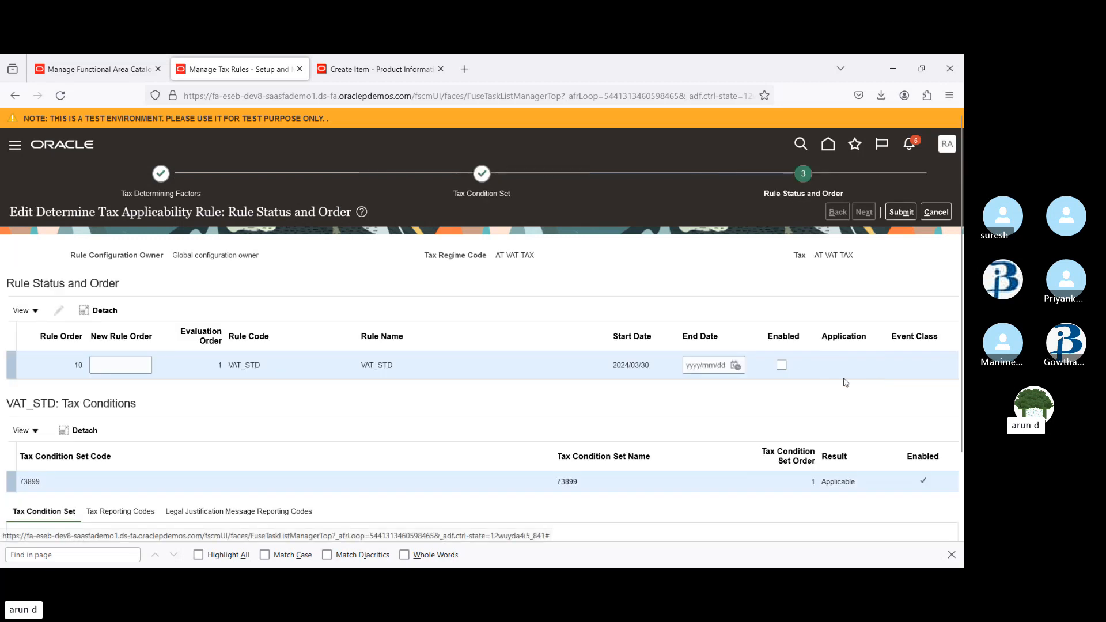
Enable the VAT_STD applicability rule and submit it
{"action": "left_click", "coordinate": [781, 366]}
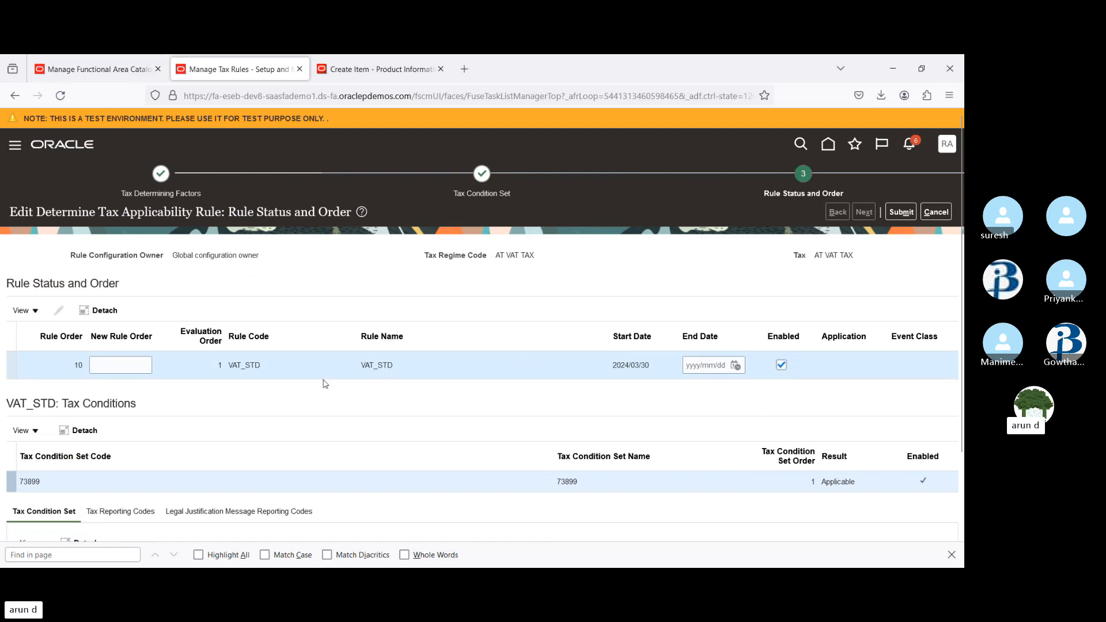
{"action": "left_click", "coordinate": [908, 213]}
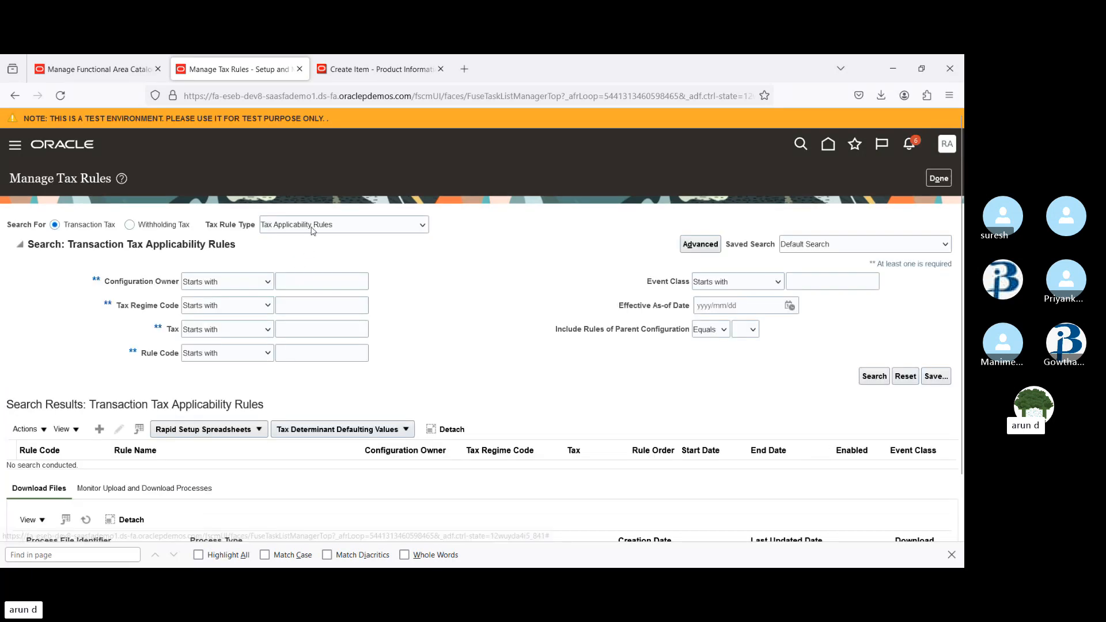
Switch the tax rule type to Tax Rate Rules and start creating a new tax rate rule
{"action": "left_click", "coordinate": [314, 332]}
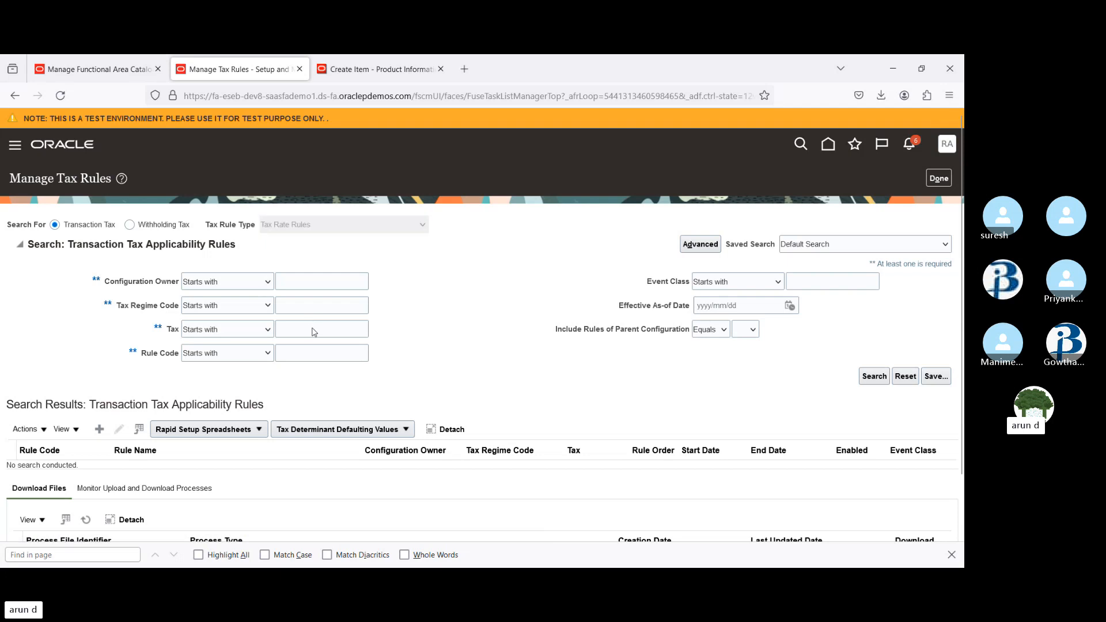
{"action": "left_click", "coordinate": [96, 430]}
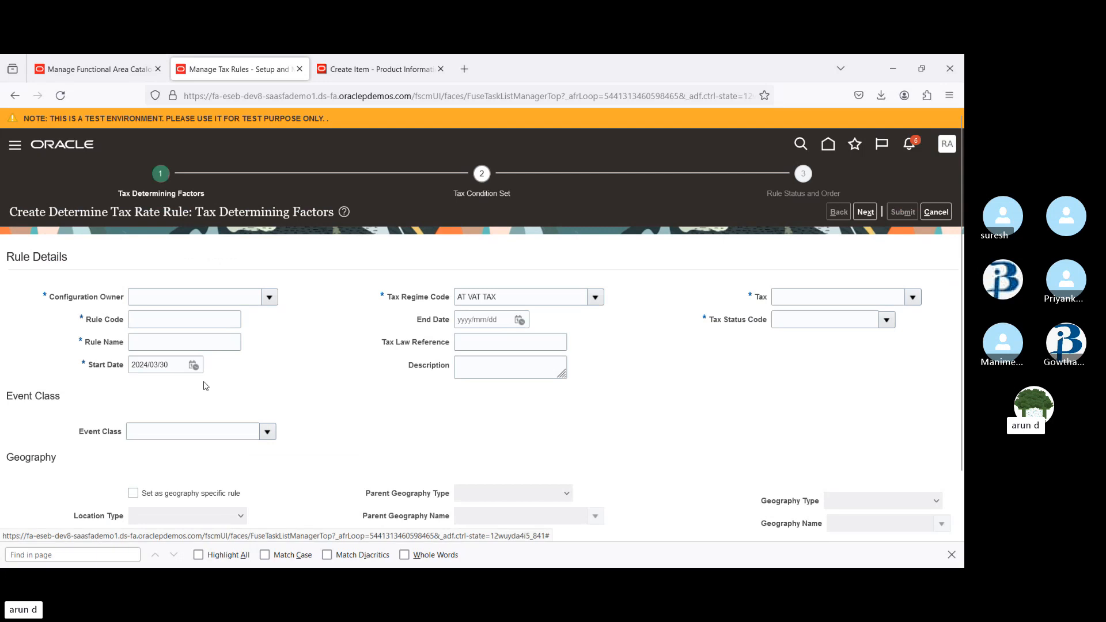
Set the Configuration Owner to Global configuration owner and the Tax Regime Code to AT VAT TAX
{"action": "left_click", "coordinate": [189, 300]}
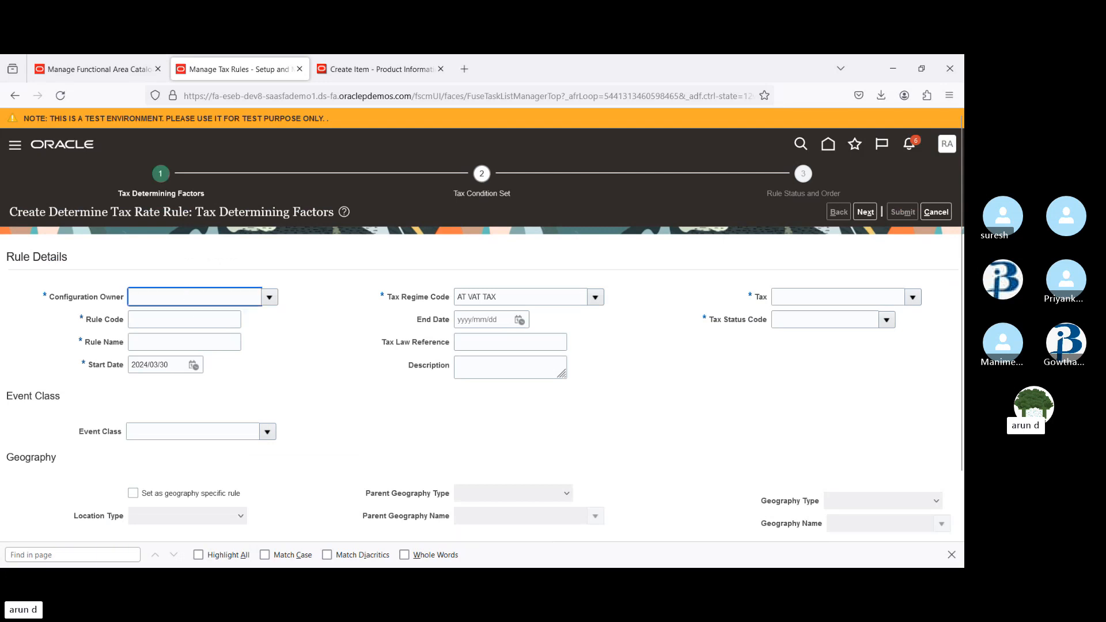
{"action": "type", "text": "glo"}
{"action": "key", "text": "Tab"}
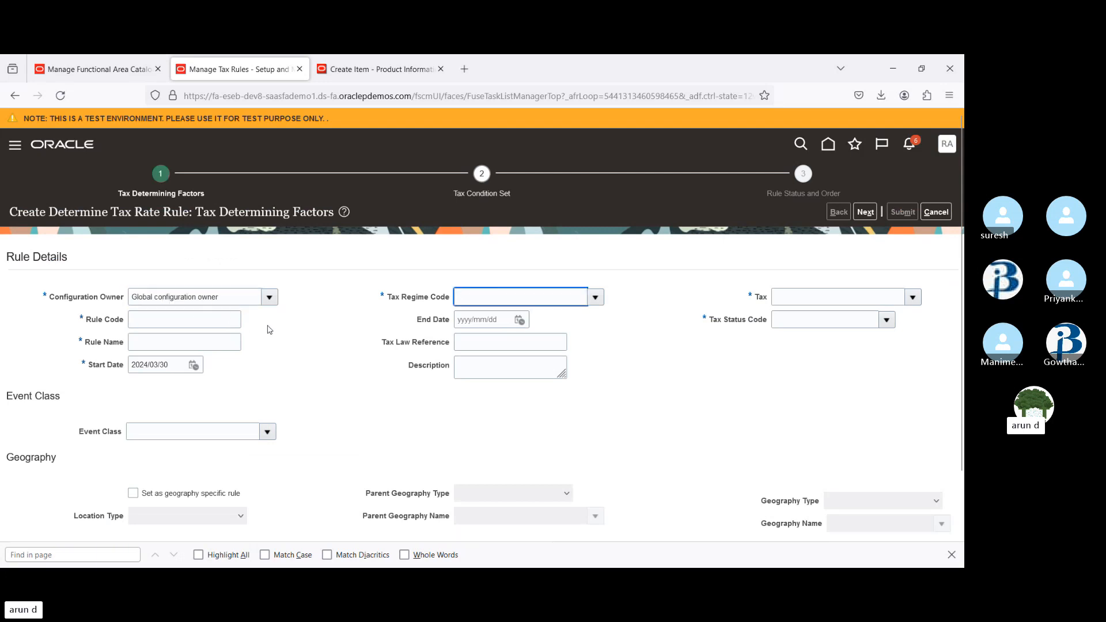
{"action": "left_click", "coordinate": [596, 299]}
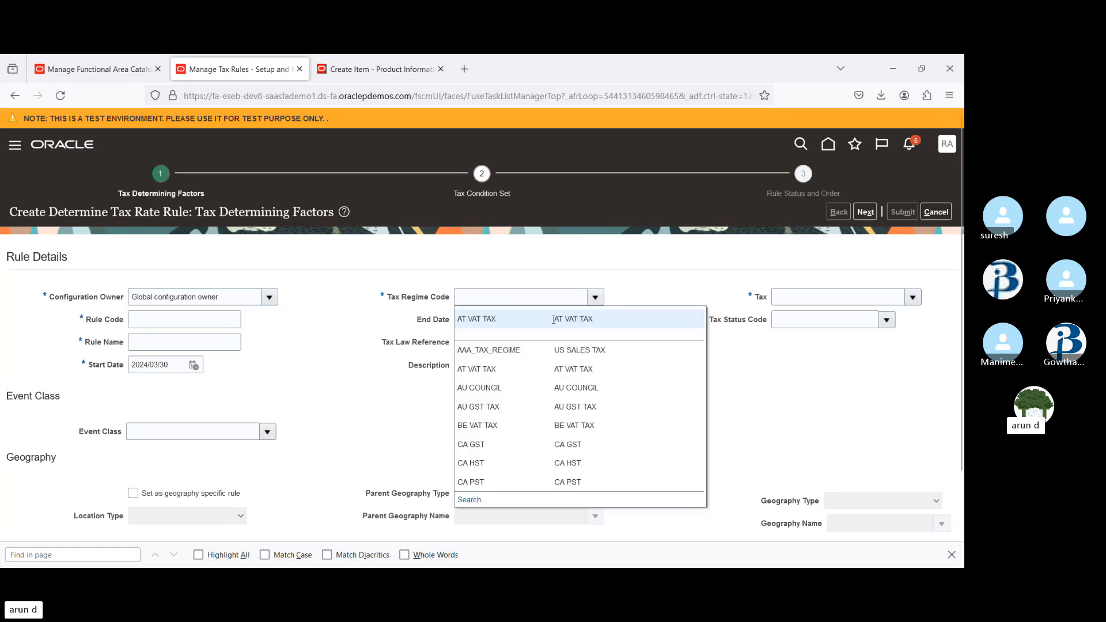
{"action": "left_click", "coordinate": [510, 319]}
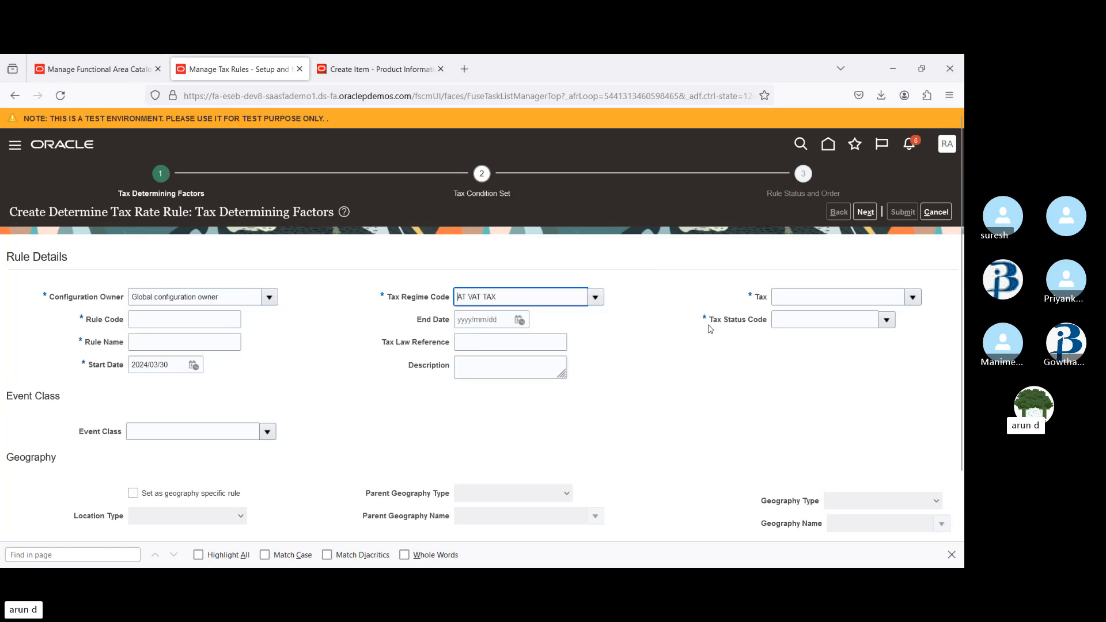
Set the Tax to AT VAT TAX and the Tax Status Code to AT VAT TAX STATUS
{"action": "left_click", "coordinate": [914, 298]}
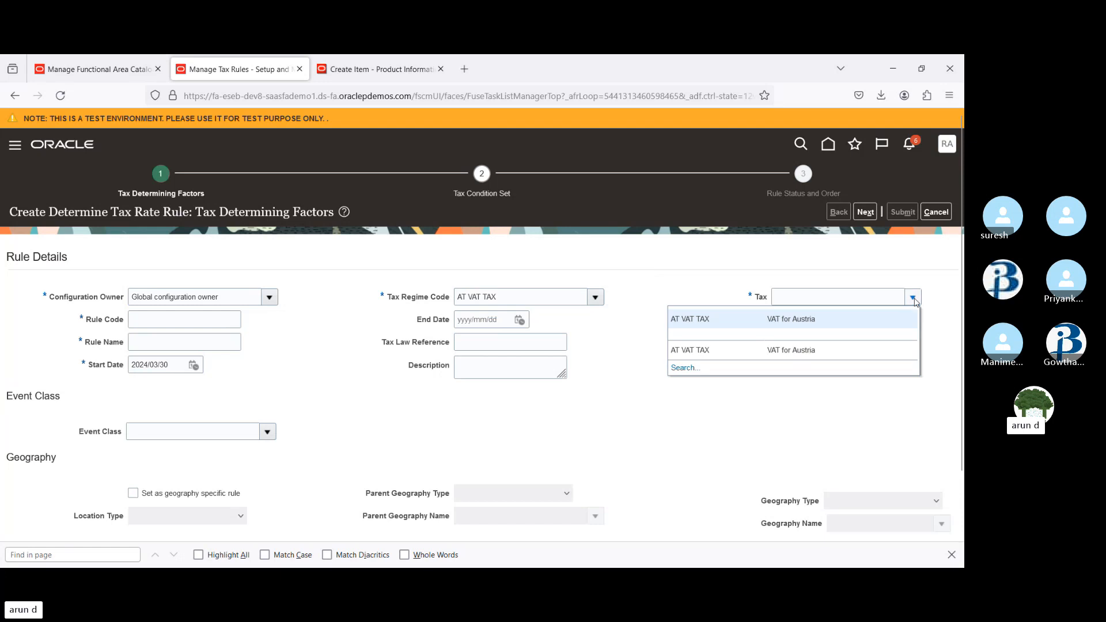
{"action": "left_click", "coordinate": [756, 317]}
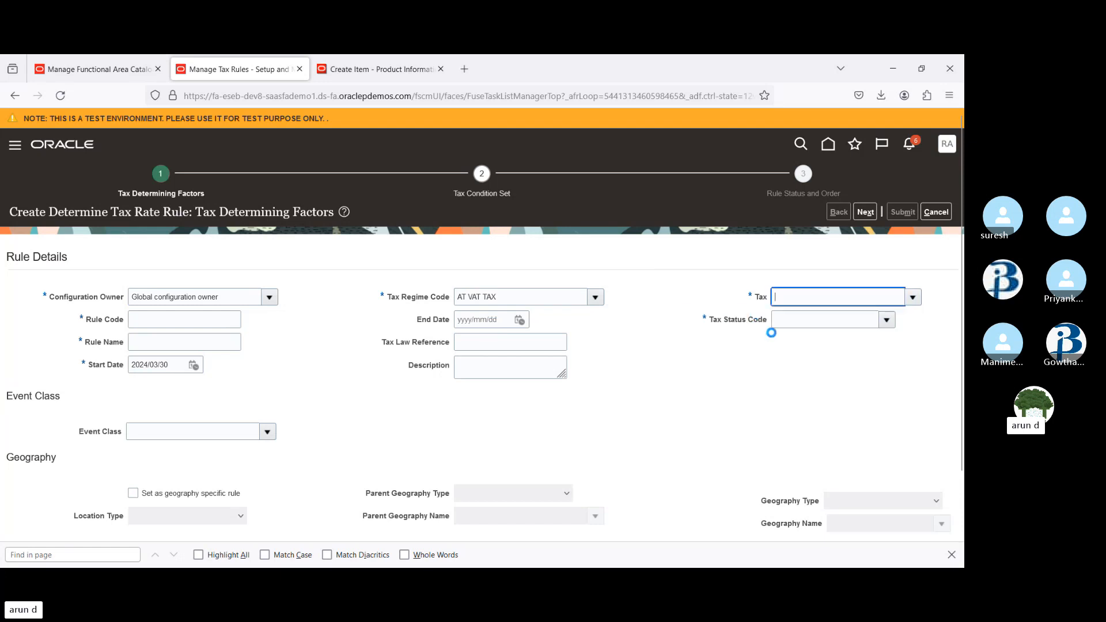
{"action": "left_click", "coordinate": [886, 320]}
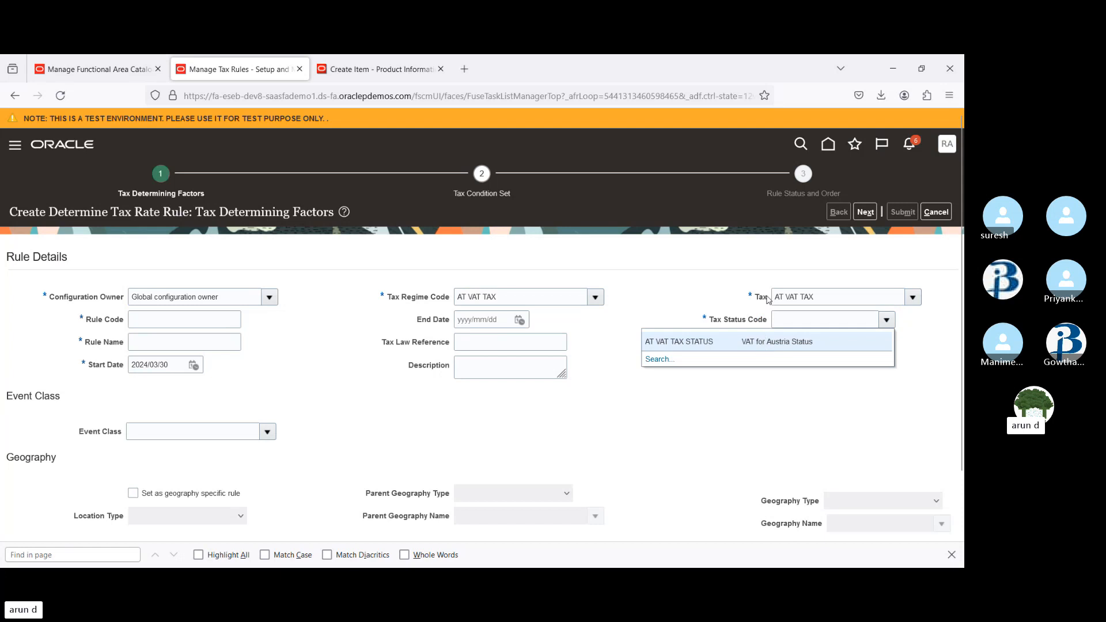
{"action": "left_click", "coordinate": [729, 341]}
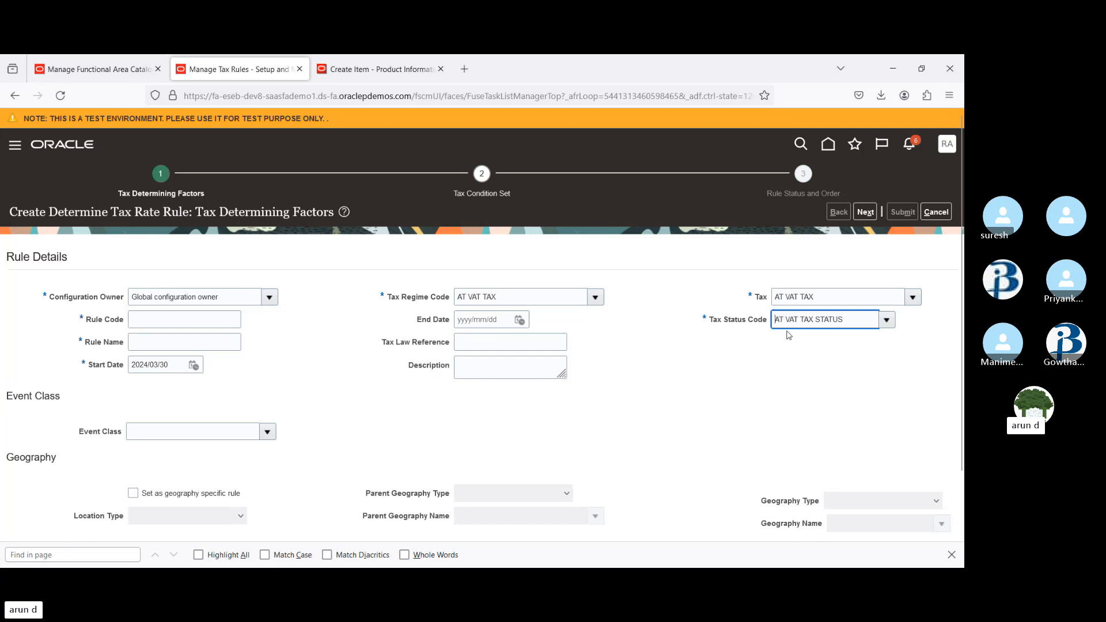
Enter VAT_STD as both the Rule Code and the Rule Name
{"action": "left_click", "coordinate": [169, 321]}
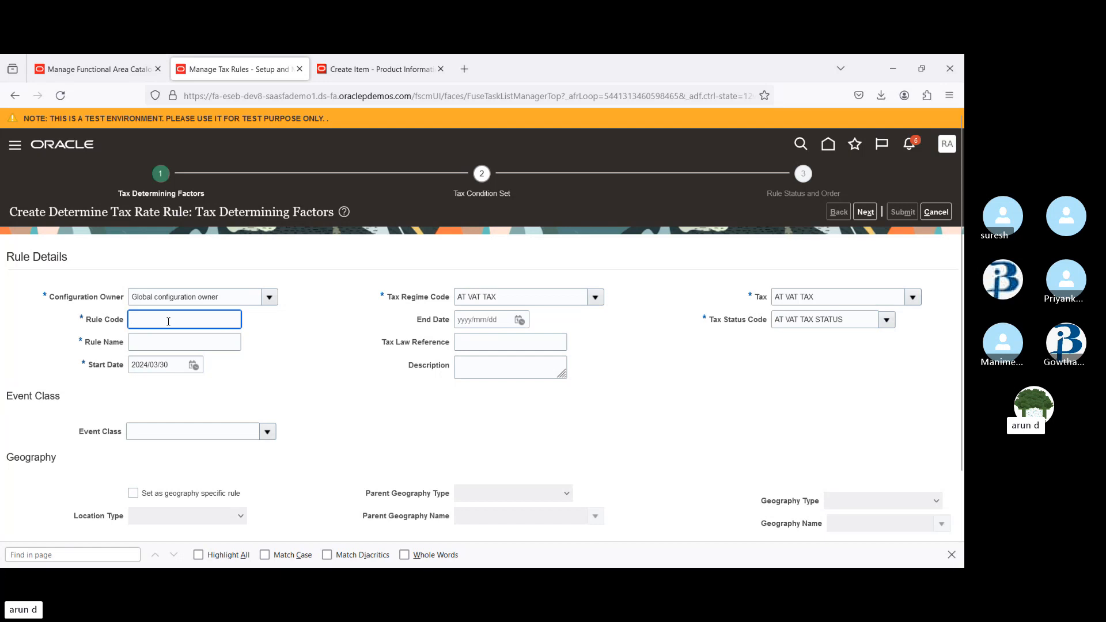
{"action": "type", "text": "VAT"}
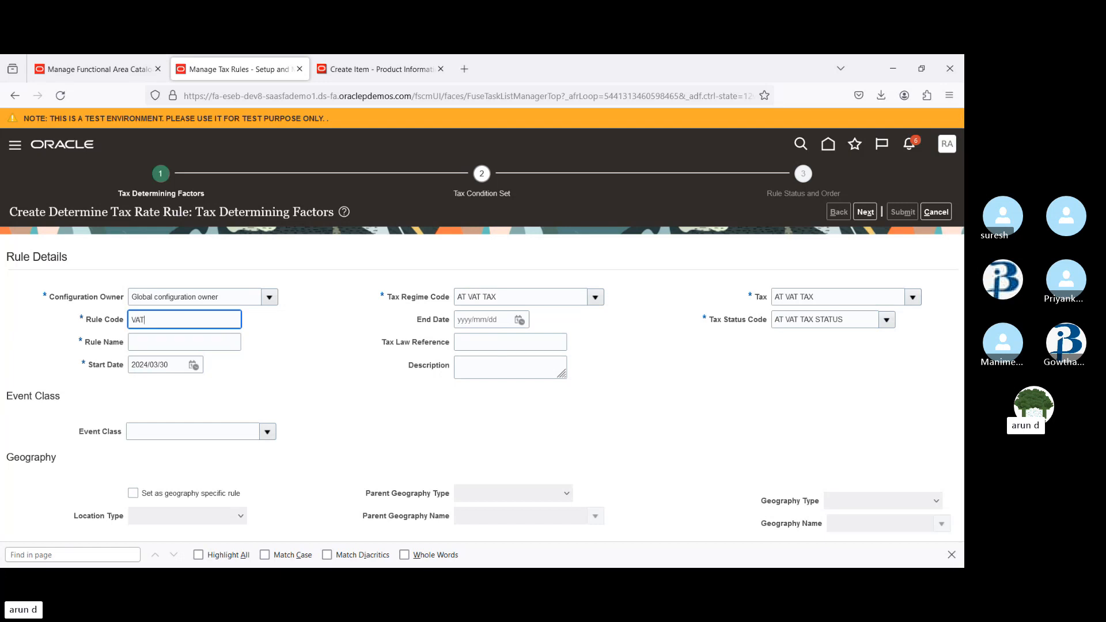
{"action": "type", "text": "_STD"}
{"action": "key", "text": "Tab"}
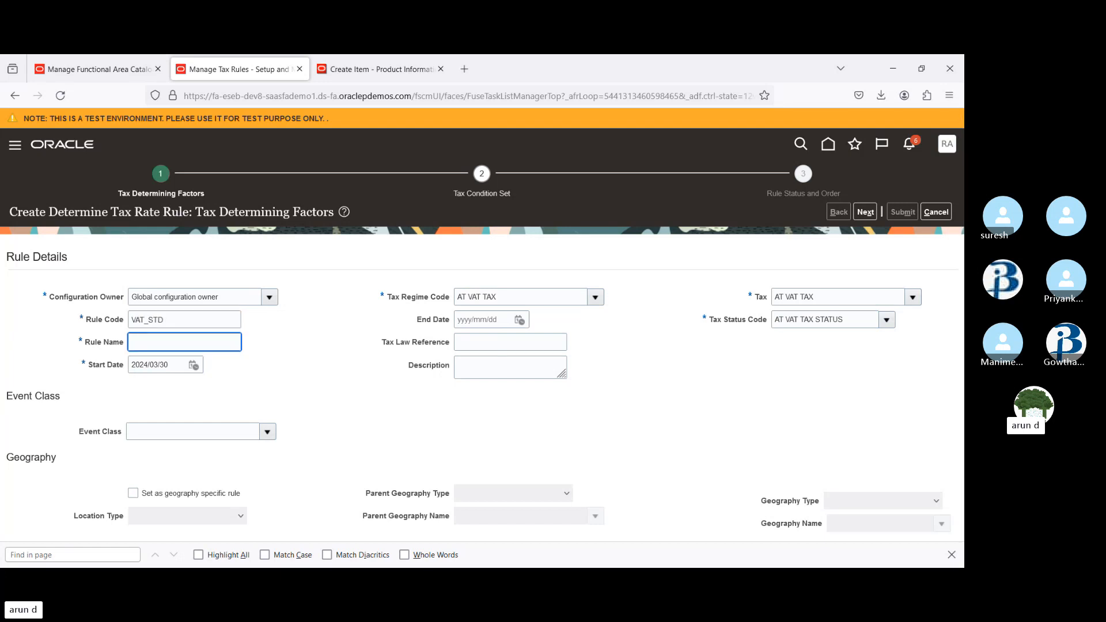
{"action": "type", "text": "VAT_STD"}
{"action": "key", "text": "Tab"}
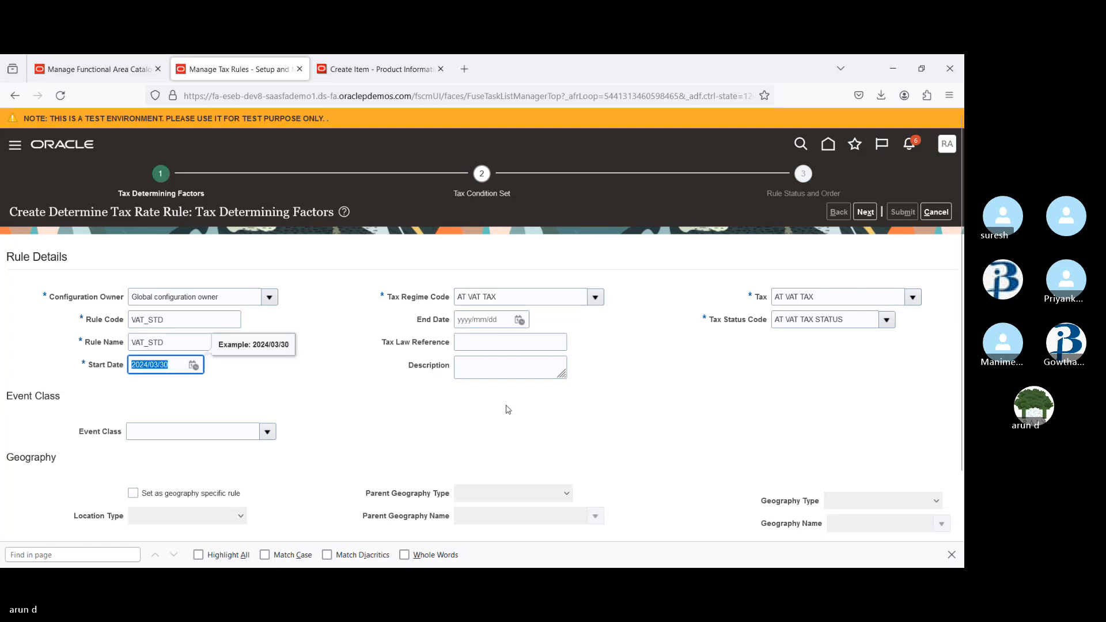
Select 73899 as the Tax Determining Factor Set code and proceed to the Tax Condition Set step
{"action": "scroll", "coordinate": [415, 496], "scroll_direction": "down", "scroll_amount": 2}
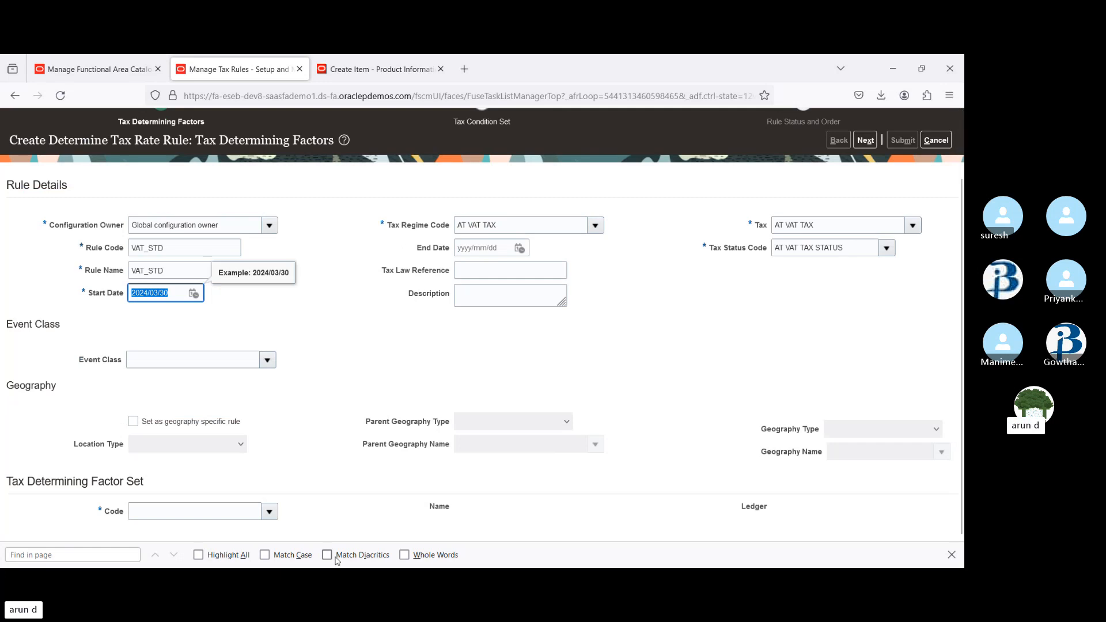
{"action": "left_click", "coordinate": [269, 511]}
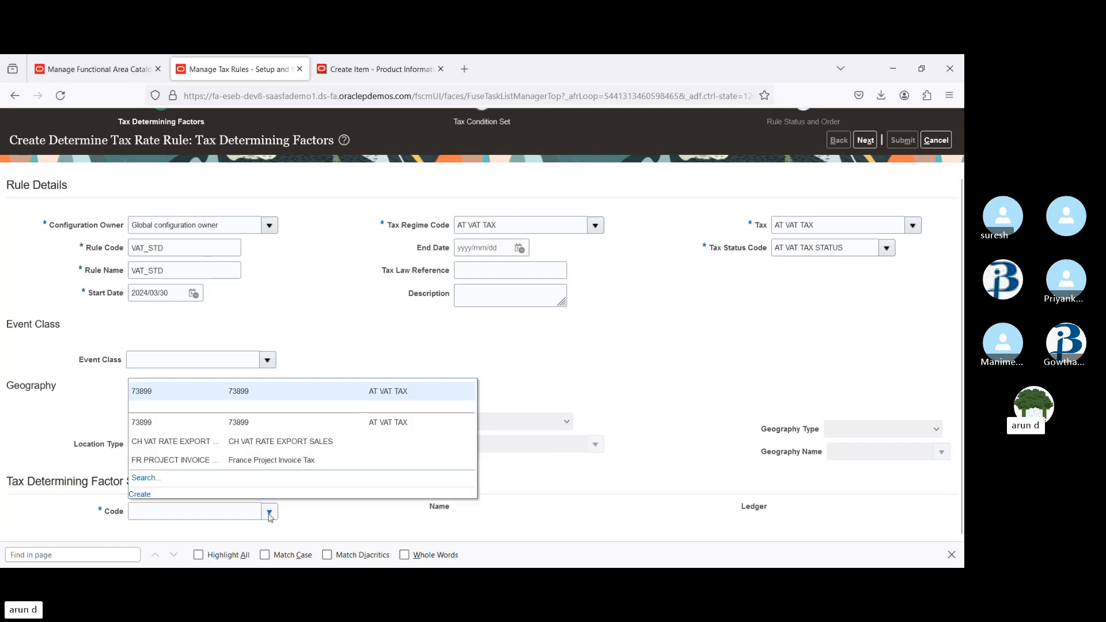
{"action": "left_click", "coordinate": [180, 394]}
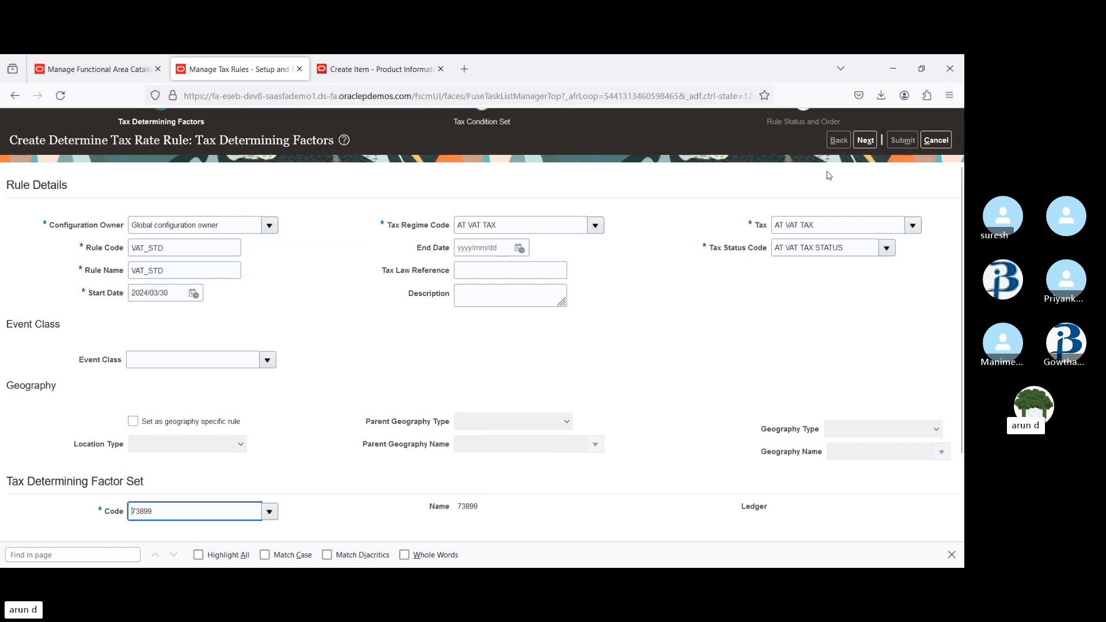
{"action": "left_click", "coordinate": [865, 140]}
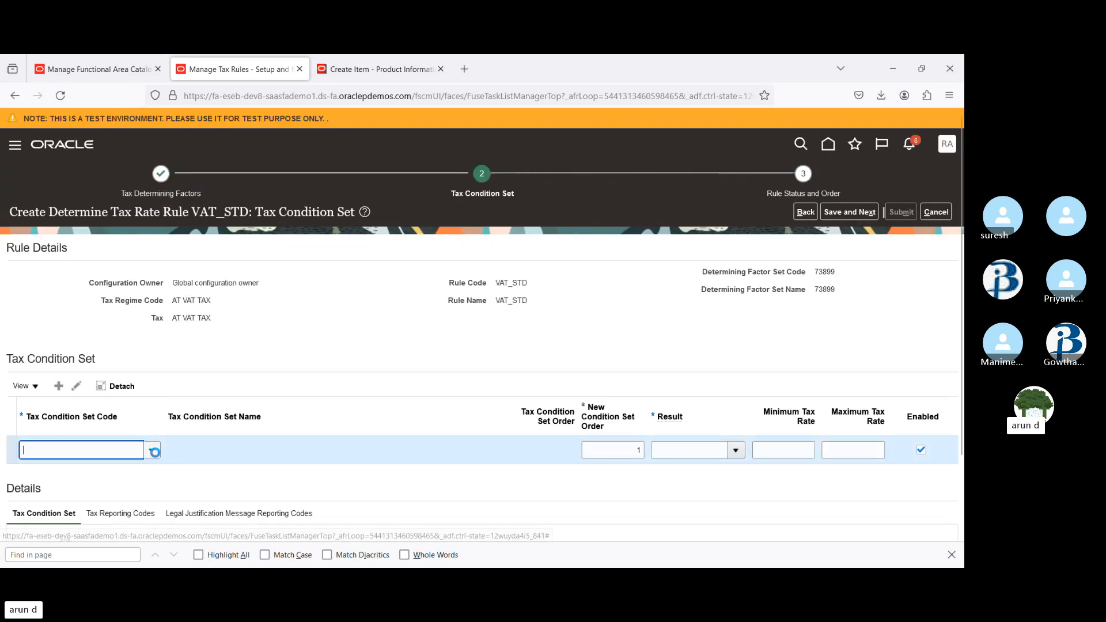
Add tax condition set 73899 with the result AT VAT TAX STANDARD RATE
{"action": "left_click", "coordinate": [151, 451]}
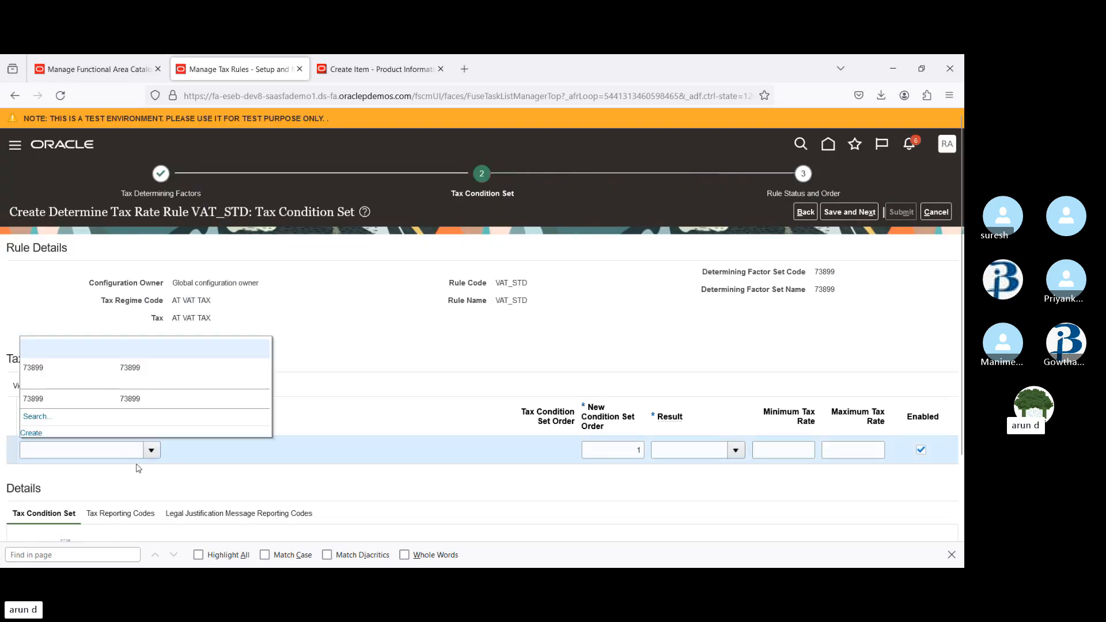
{"action": "left_click", "coordinate": [66, 372]}
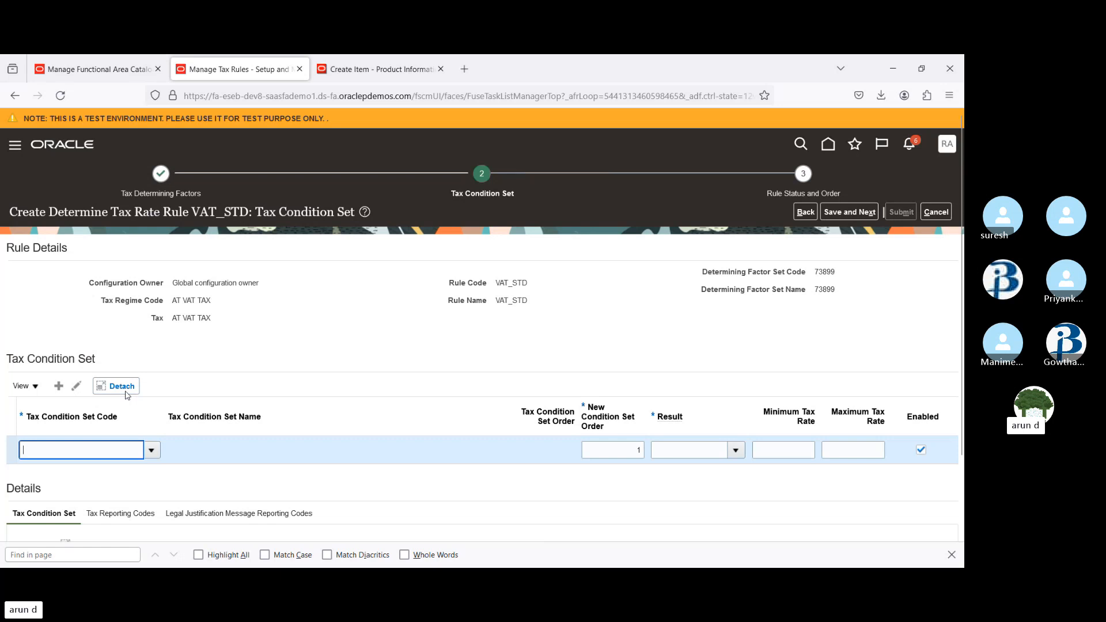
{"action": "left_click", "coordinate": [736, 450]}
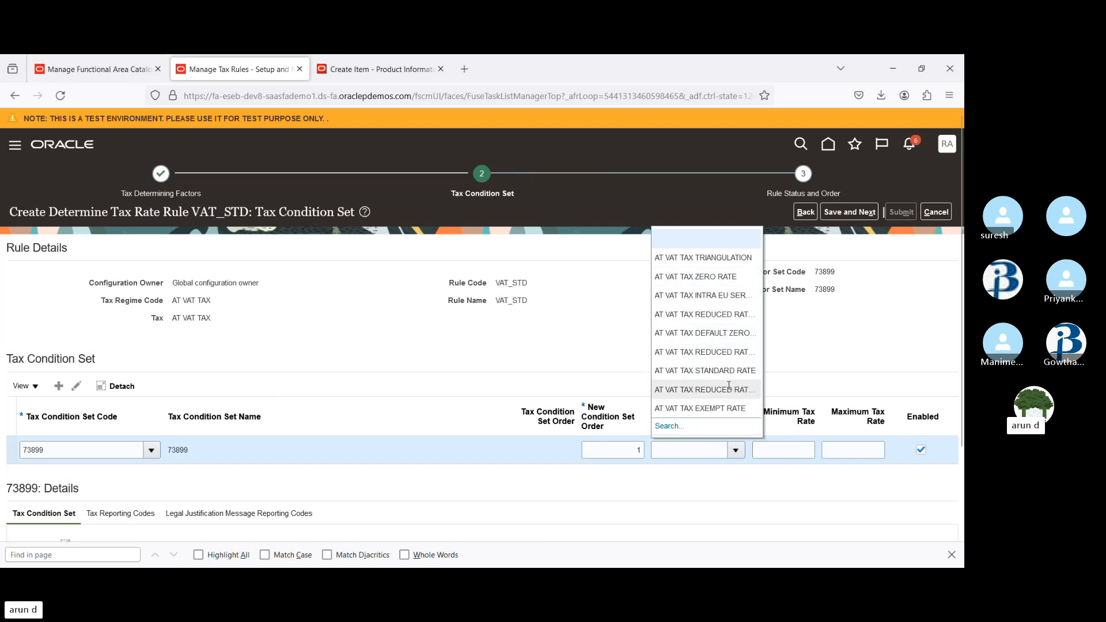
{"action": "left_click", "coordinate": [747, 369]}
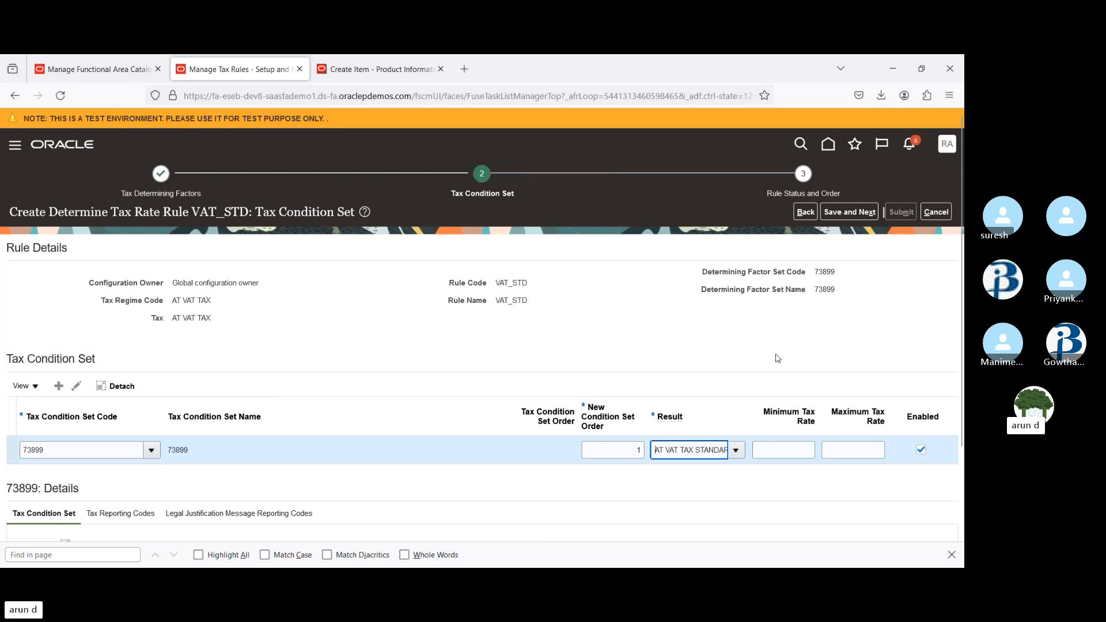
Check the condition set's factor details, then save and move on to Rule Status and Order
{"action": "scroll", "coordinate": [481, 324], "scroll_direction": "down", "scroll_amount": 2}
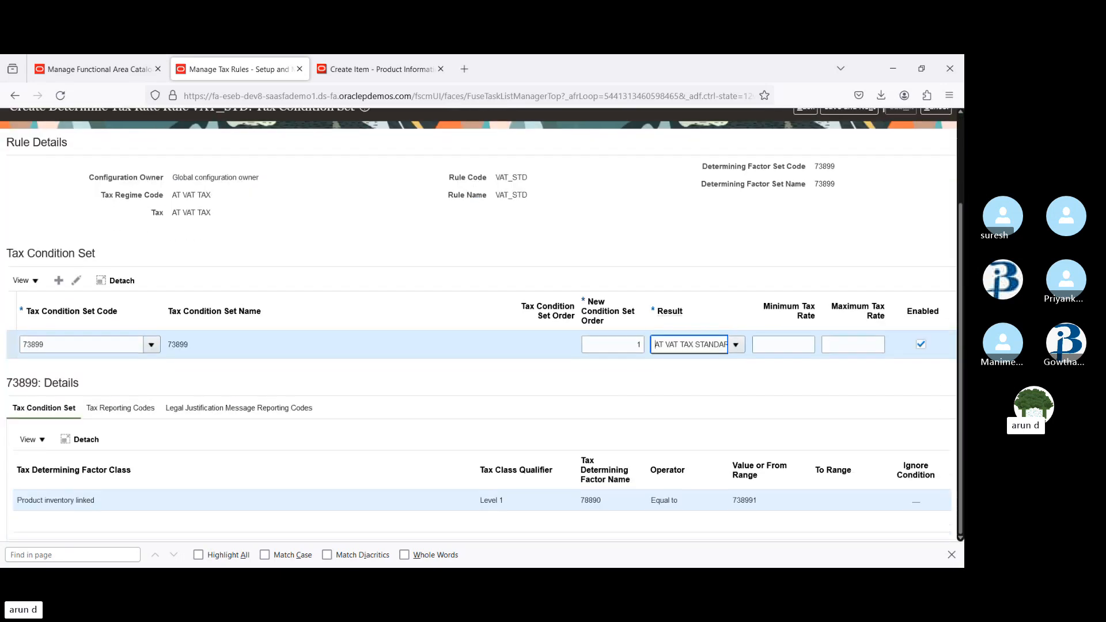
{"action": "scroll", "coordinate": [961, 250], "scroll_direction": "up", "scroll_amount": 2}
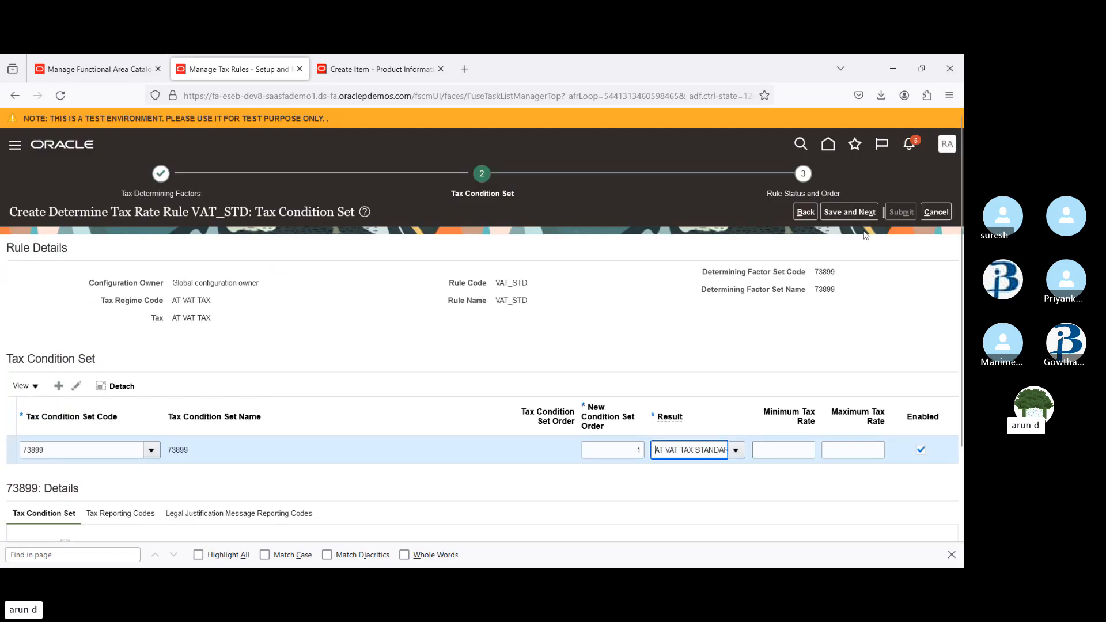
{"action": "scroll", "coordinate": [961, 250], "scroll_direction": "down", "scroll_amount": 2}
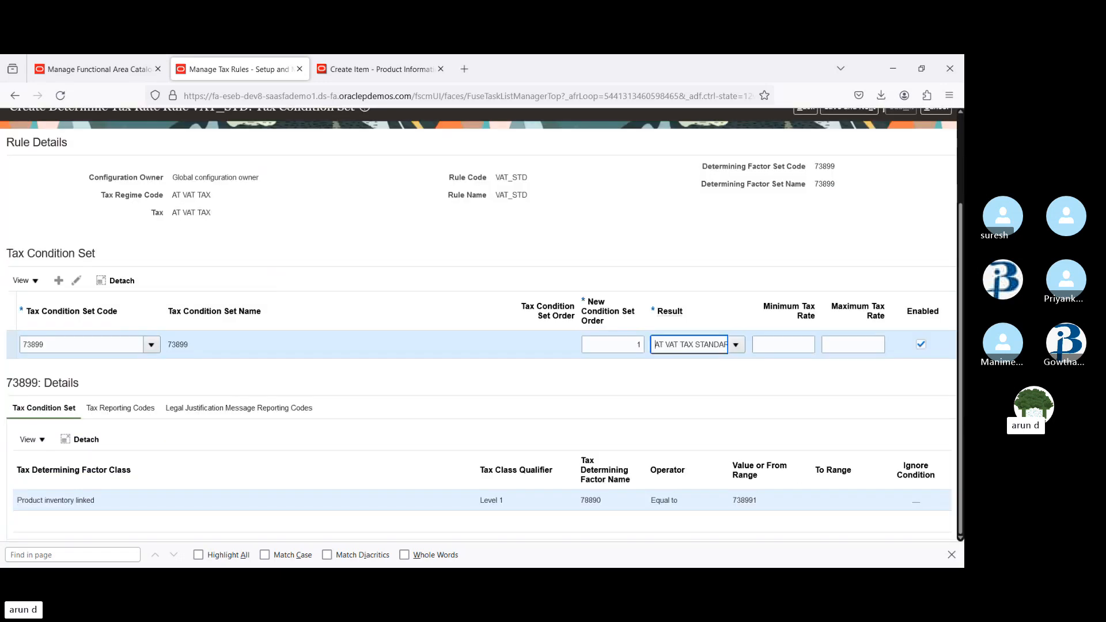
{"action": "left_click", "coordinate": [746, 499]}
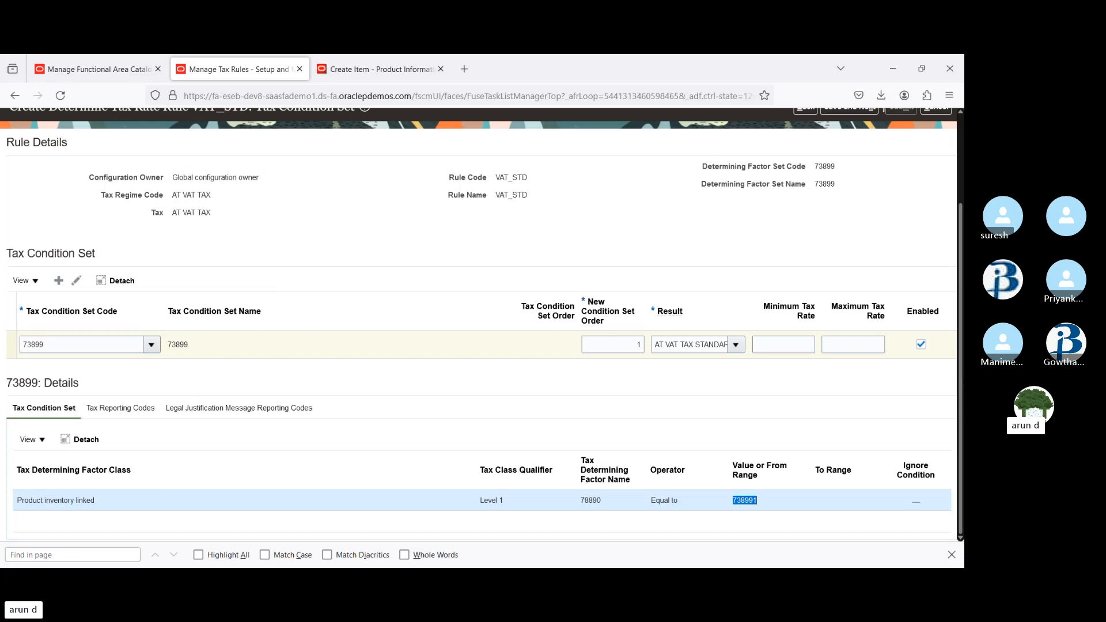
{"action": "scroll", "coordinate": [960, 323], "scroll_direction": "up", "scroll_amount": 2}
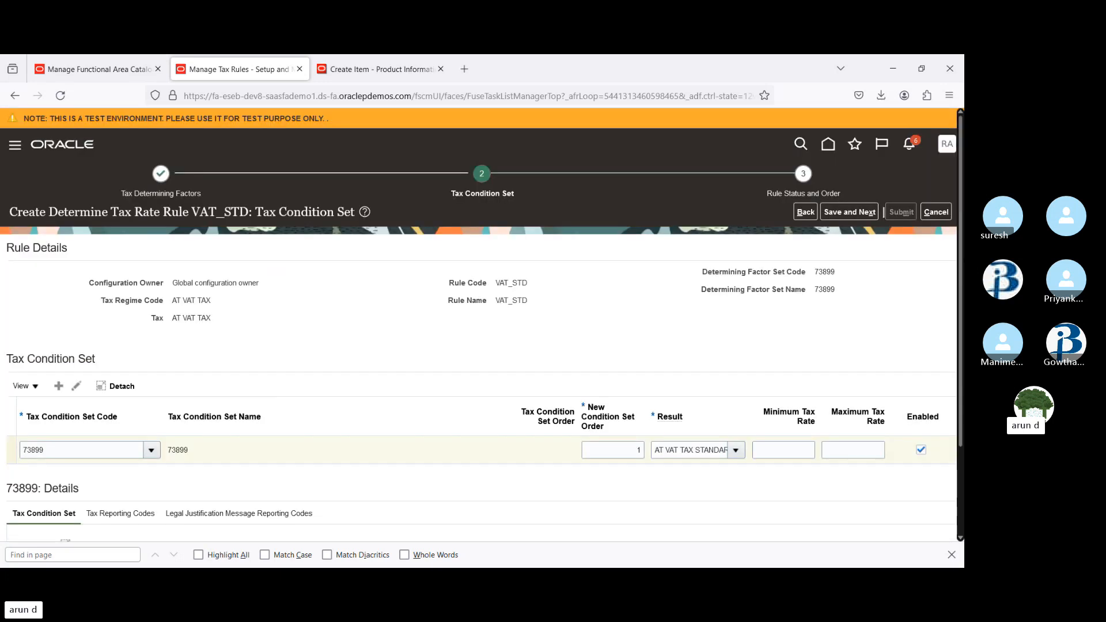
{"action": "left_click", "coordinate": [847, 212]}
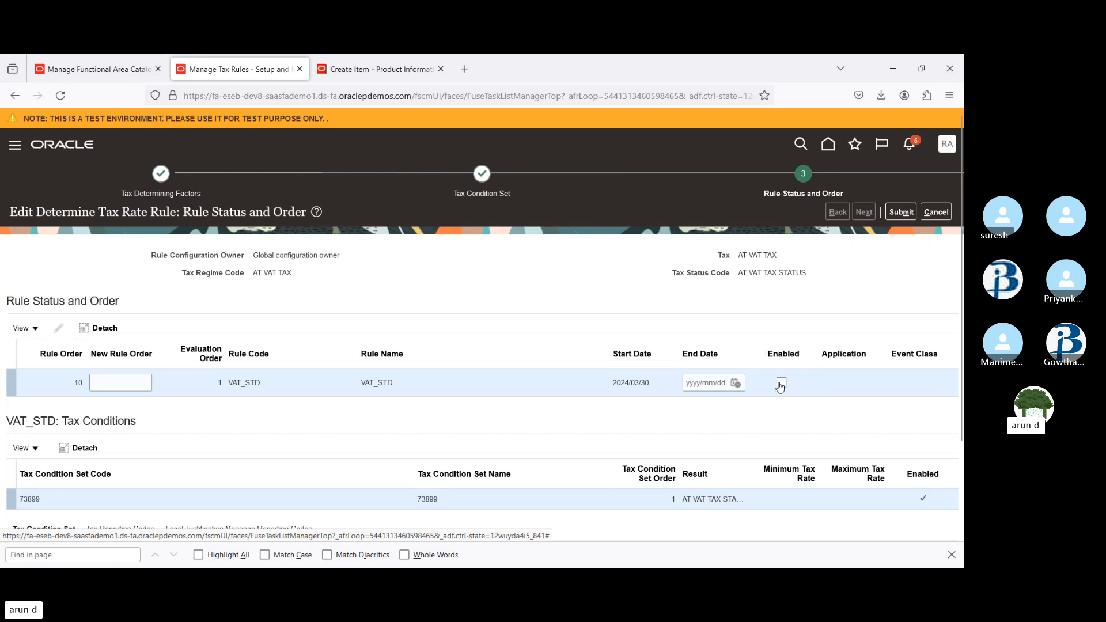
Enable the VAT_STD tax rate rule and submit it
{"action": "left_click", "coordinate": [782, 384]}
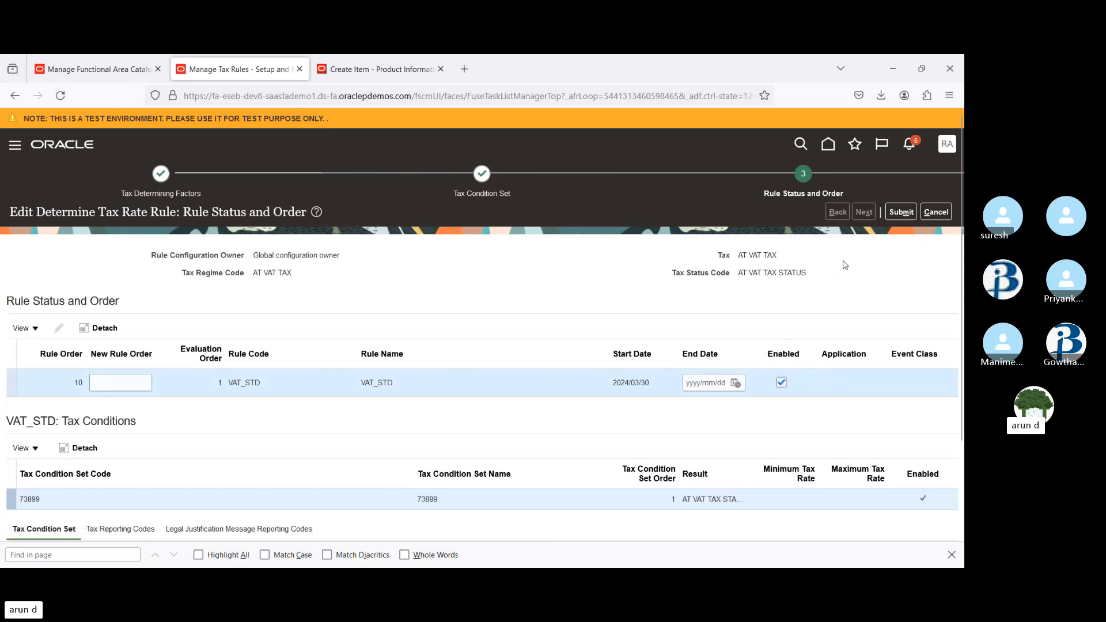
{"action": "left_click", "coordinate": [901, 212]}
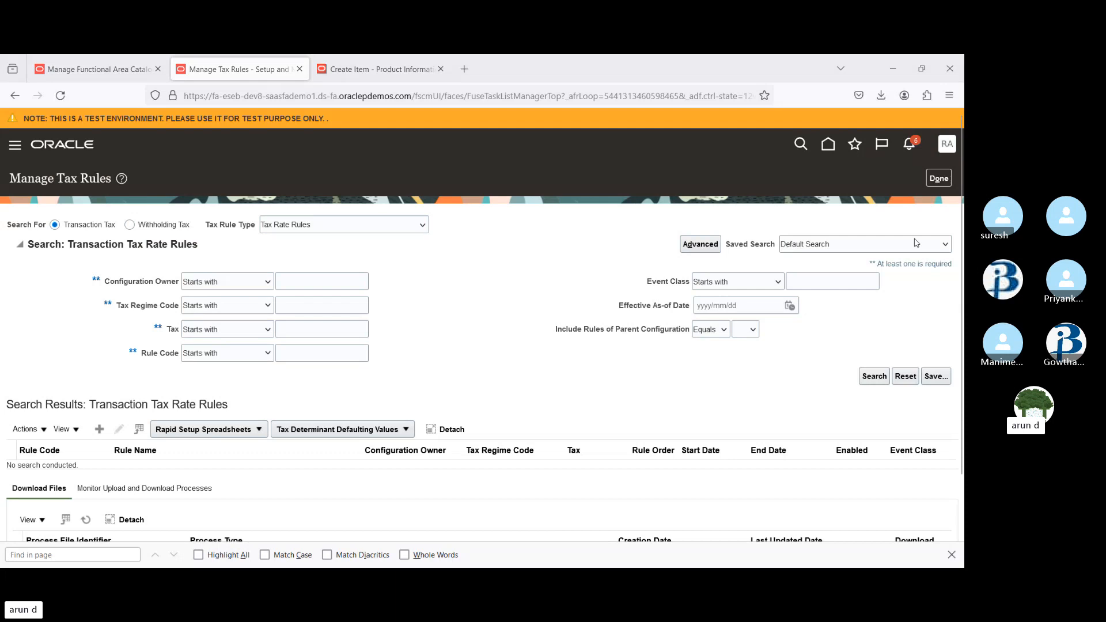
Close Manage Tax Rules and open the Procurement group on the home page
{"action": "left_click", "coordinate": [939, 179]}
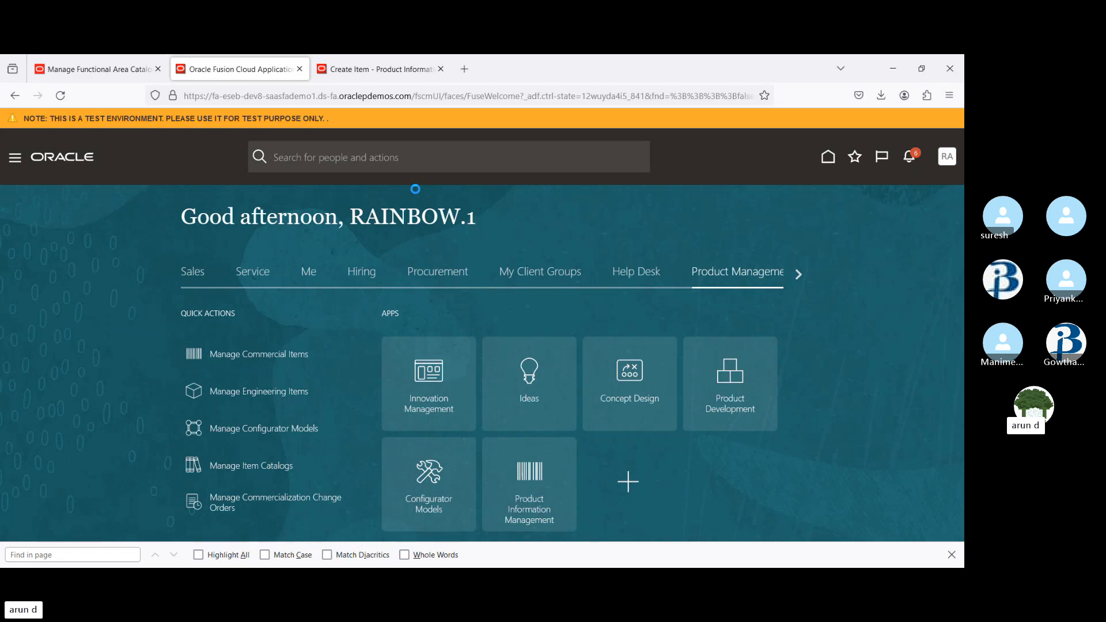
{"action": "left_click", "coordinate": [441, 277]}
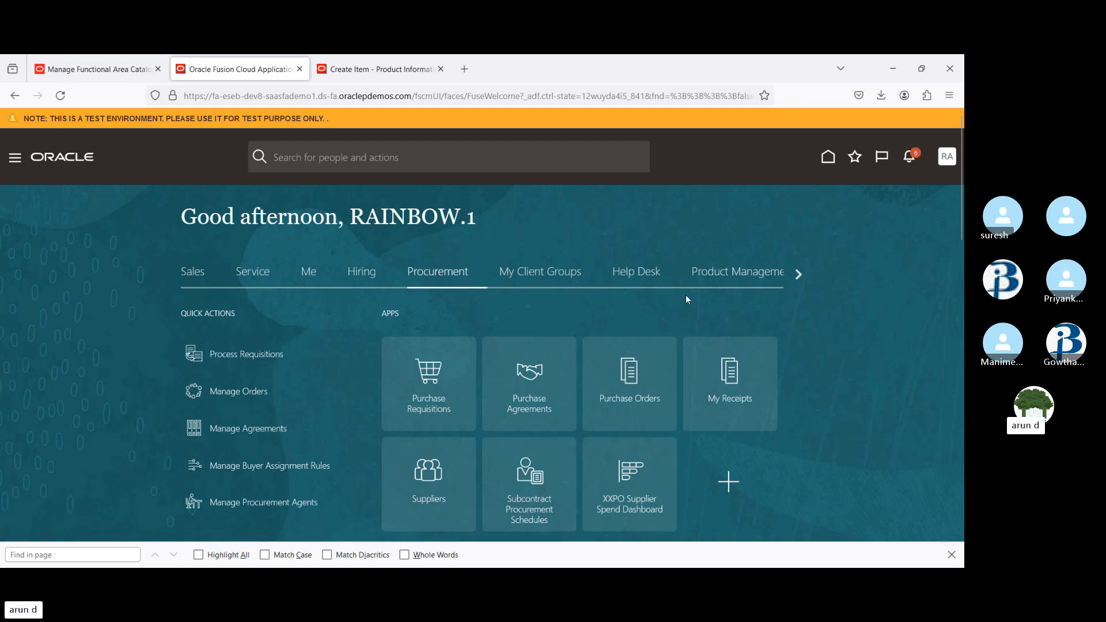
{"action": "scroll", "coordinate": [961, 213], "scroll_direction": "down", "scroll_amount": 3}
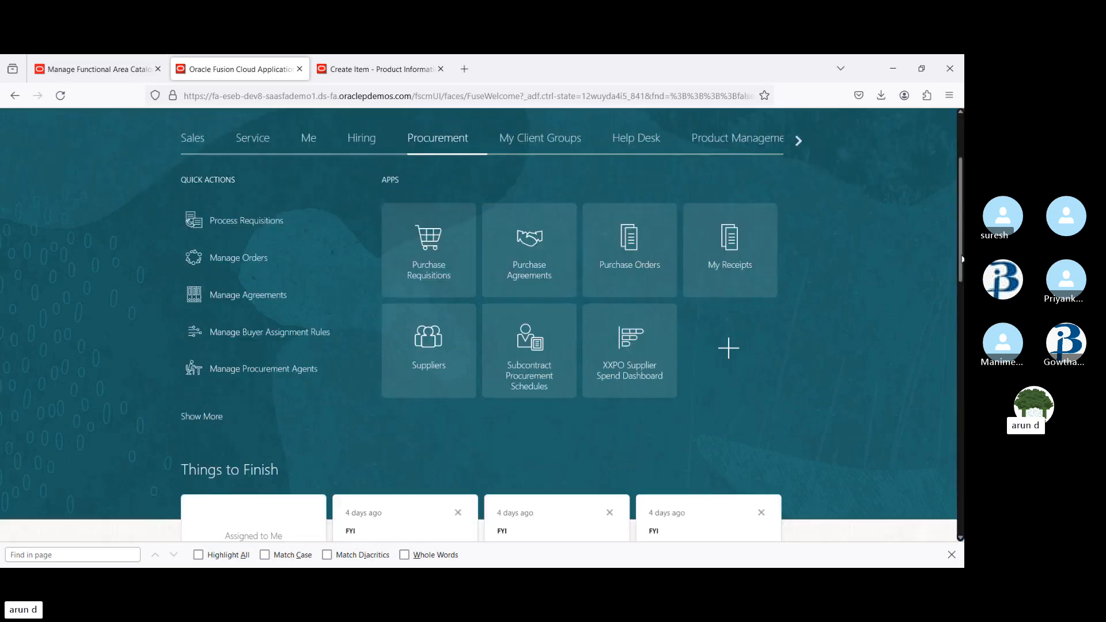
{"action": "left_click", "coordinate": [629, 211]}
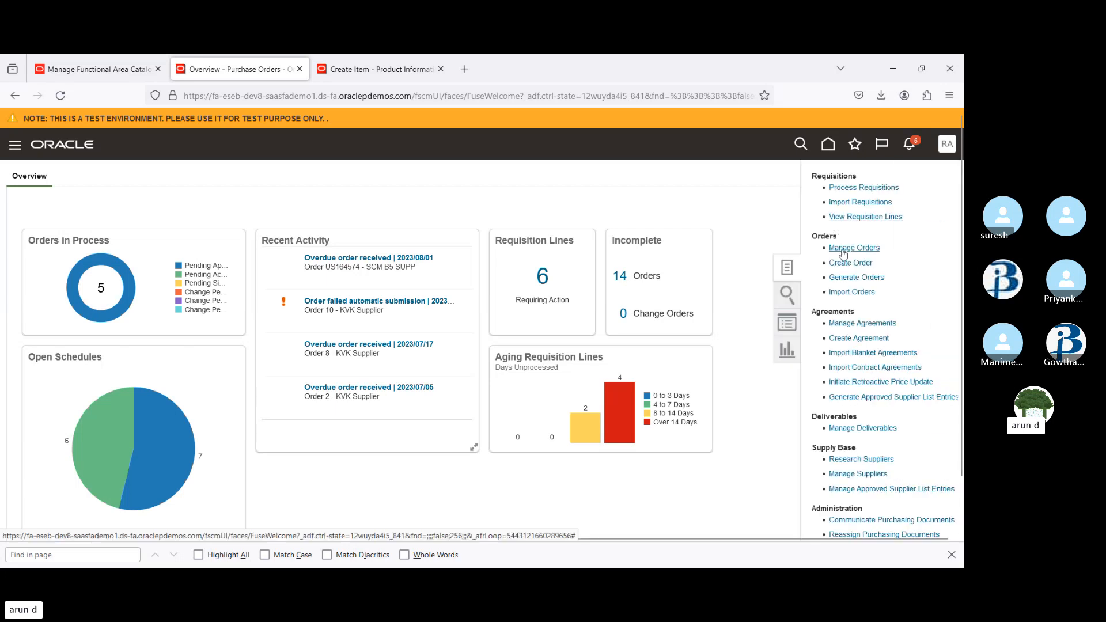
{"action": "left_click", "coordinate": [846, 266]}
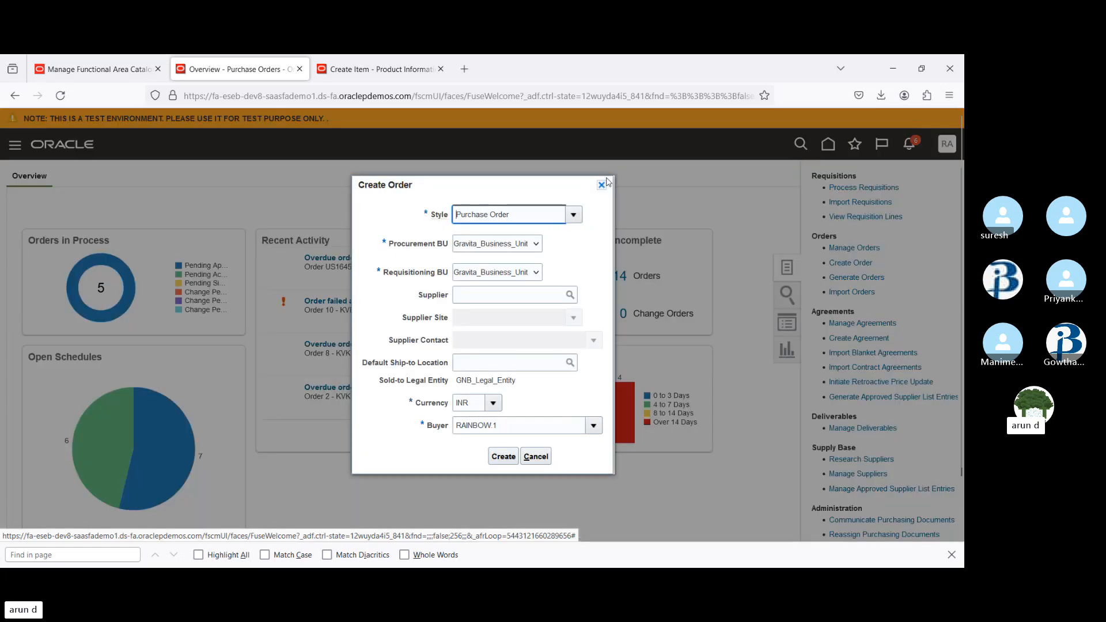
{"action": "left_click", "coordinate": [511, 246]}
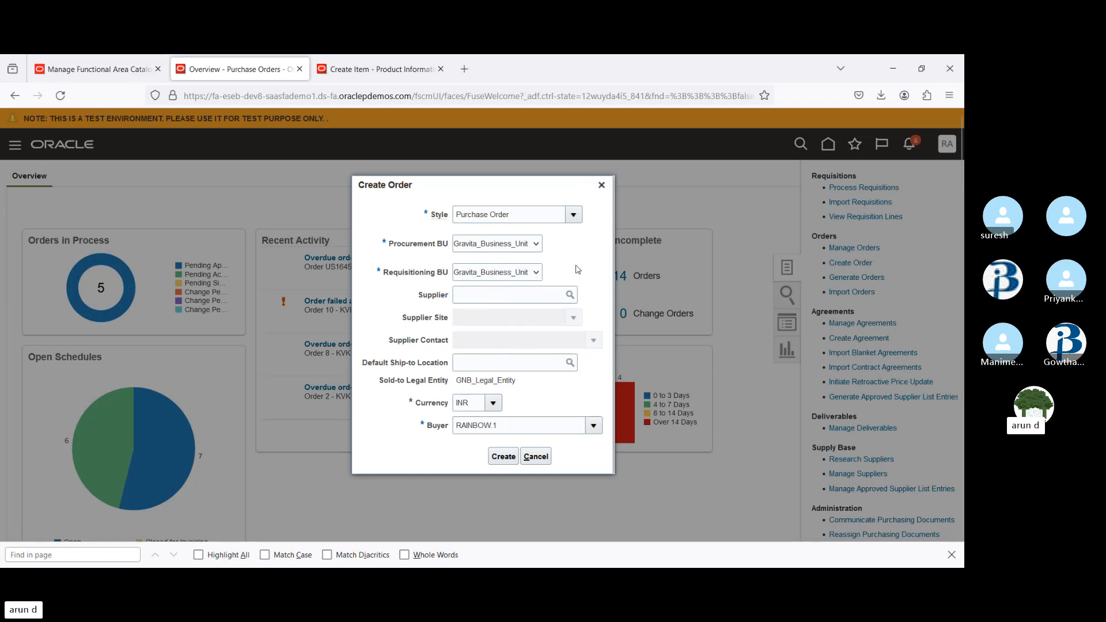
{"action": "left_click", "coordinate": [602, 185]}
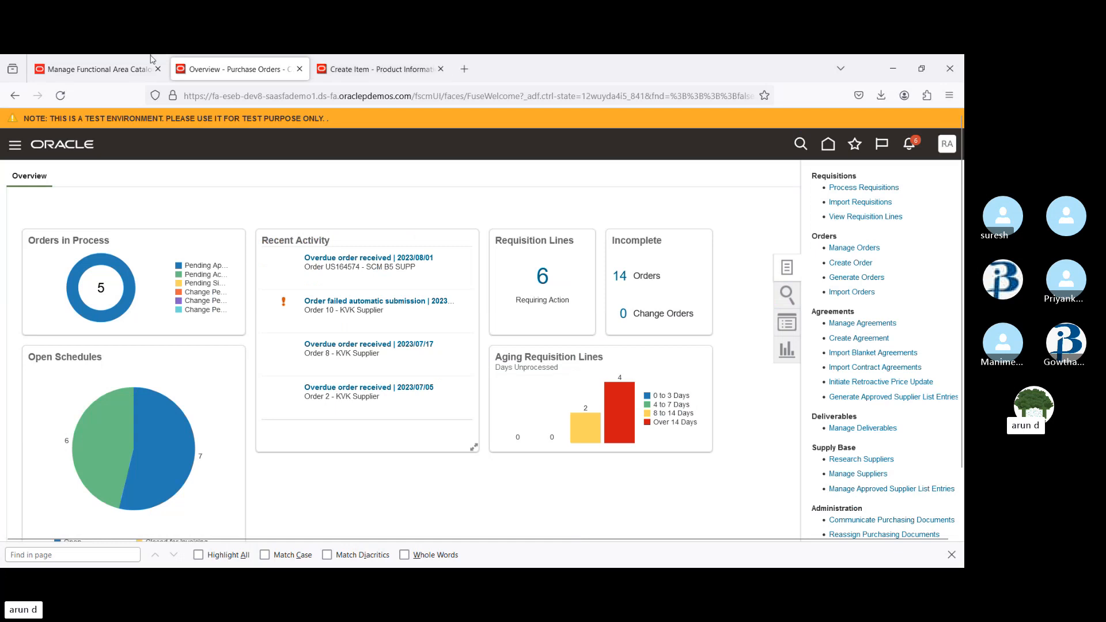
Return to the catalog tab and open the search page of Setup and Maintenance
{"action": "left_click", "coordinate": [97, 69]}
{"action": "left_click", "coordinate": [939, 179]}
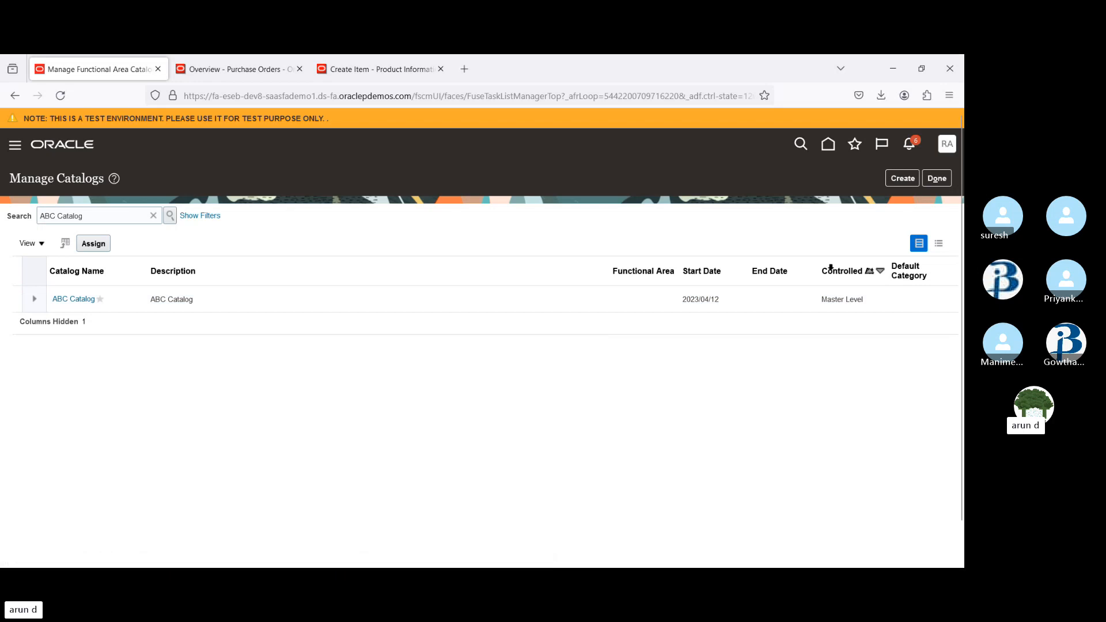
{"action": "left_click", "coordinate": [948, 144]}
{"action": "left_click", "coordinate": [743, 333]}
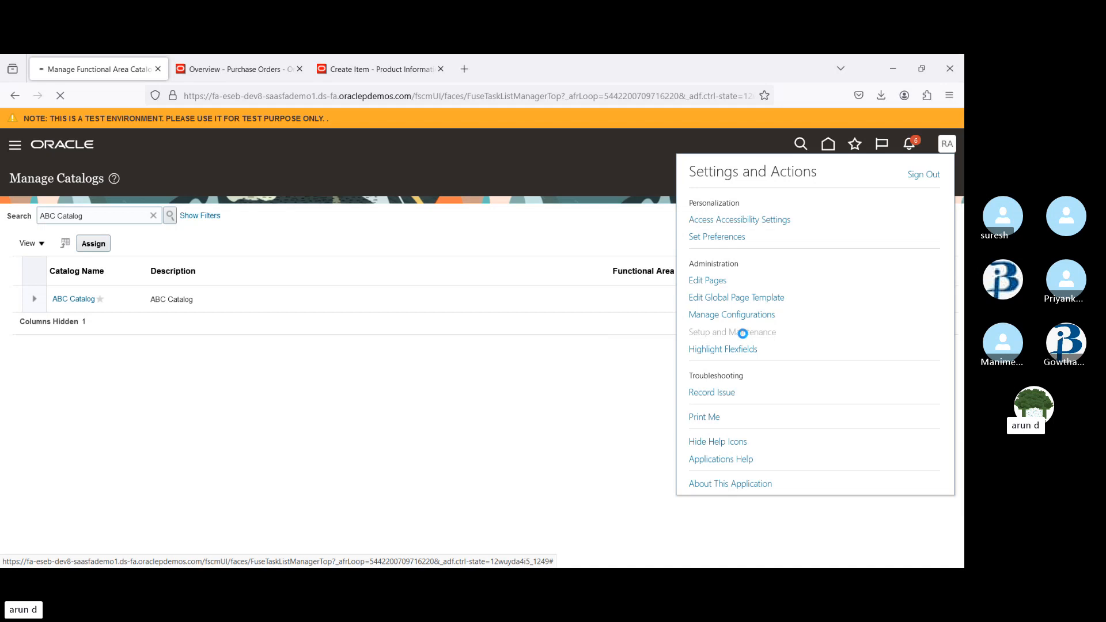
{"action": "left_click", "coordinate": [950, 311]}
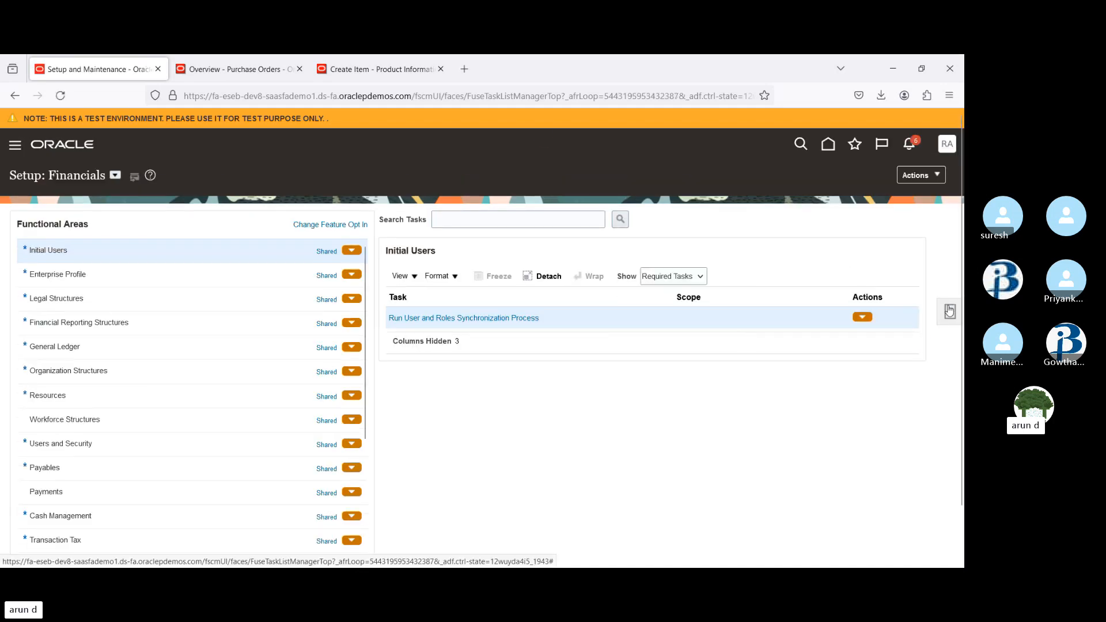
{"action": "left_click", "coordinate": [843, 323]}
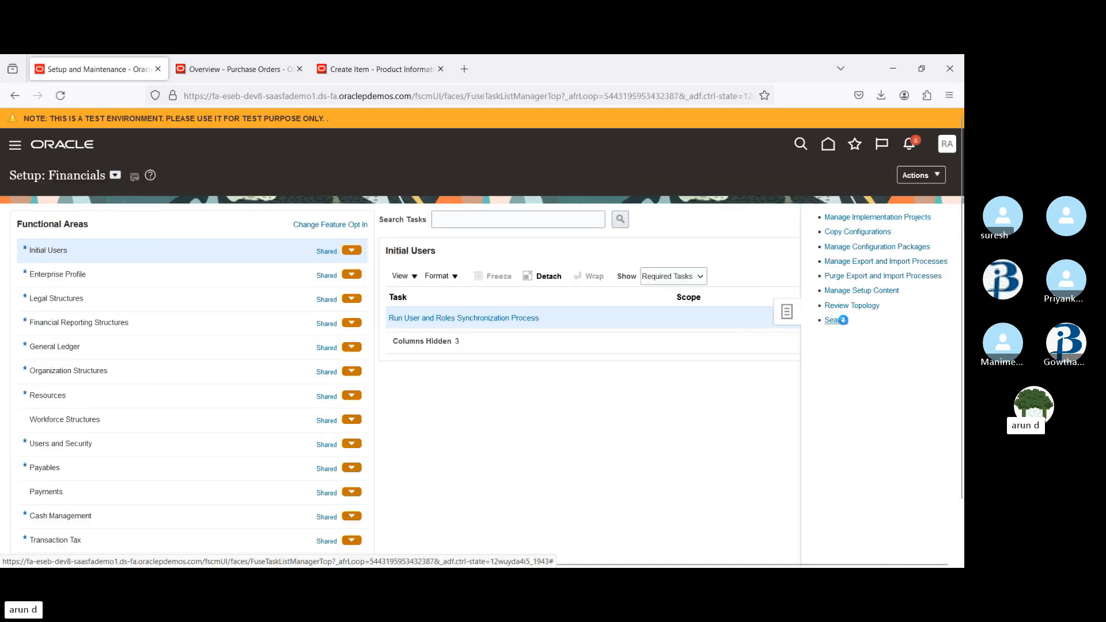
Search setup tasks for 'Manage data acc' and open Manage Data Access Set Data Access for Users
{"action": "left_click", "coordinate": [411, 218]}
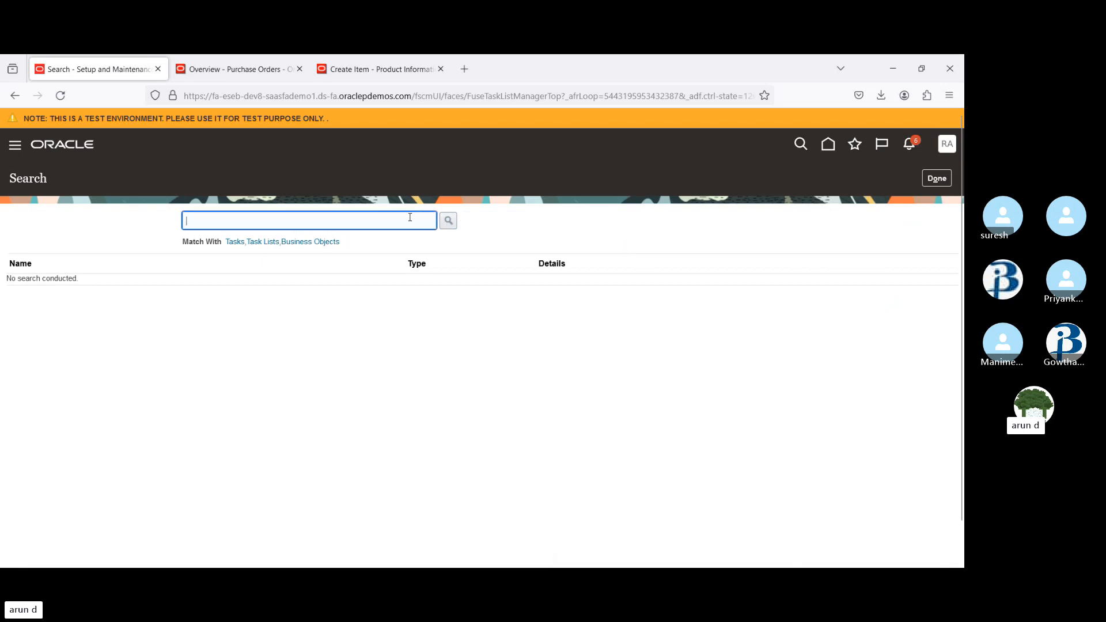
{"action": "type", "text": "Manage data a"}
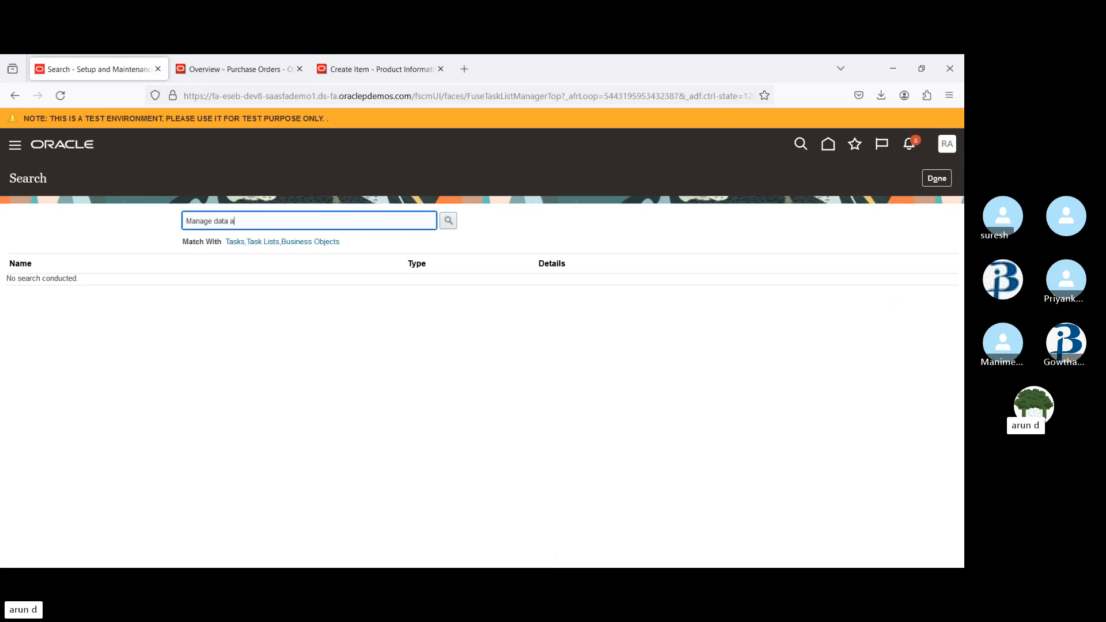
{"action": "type", "text": "cc"}
{"action": "key", "text": "Return"}
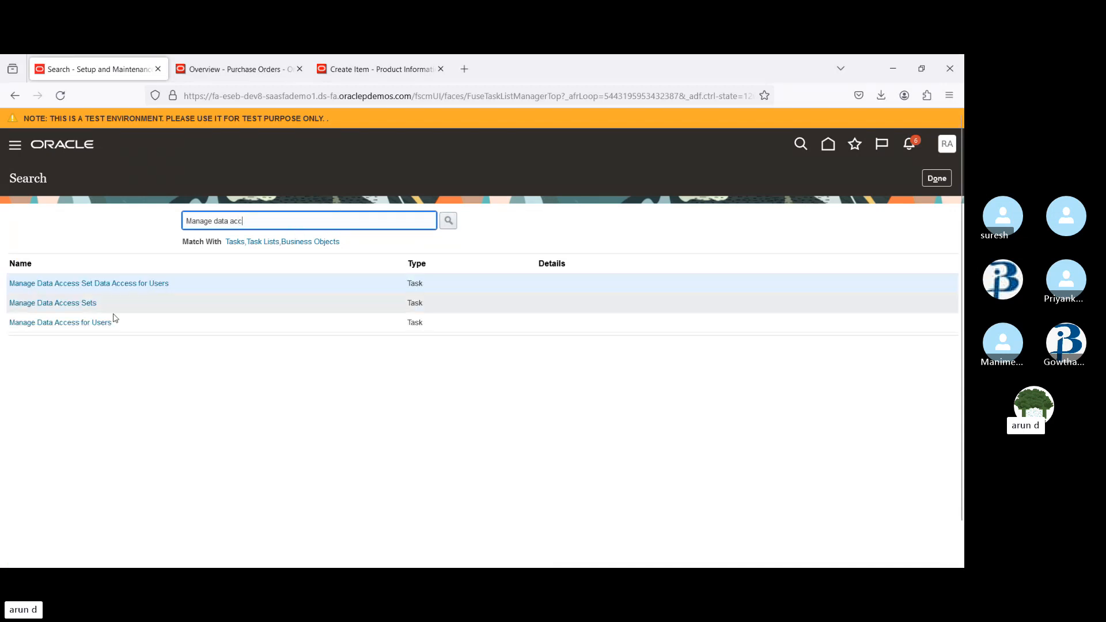
{"action": "left_click", "coordinate": [66, 283]}
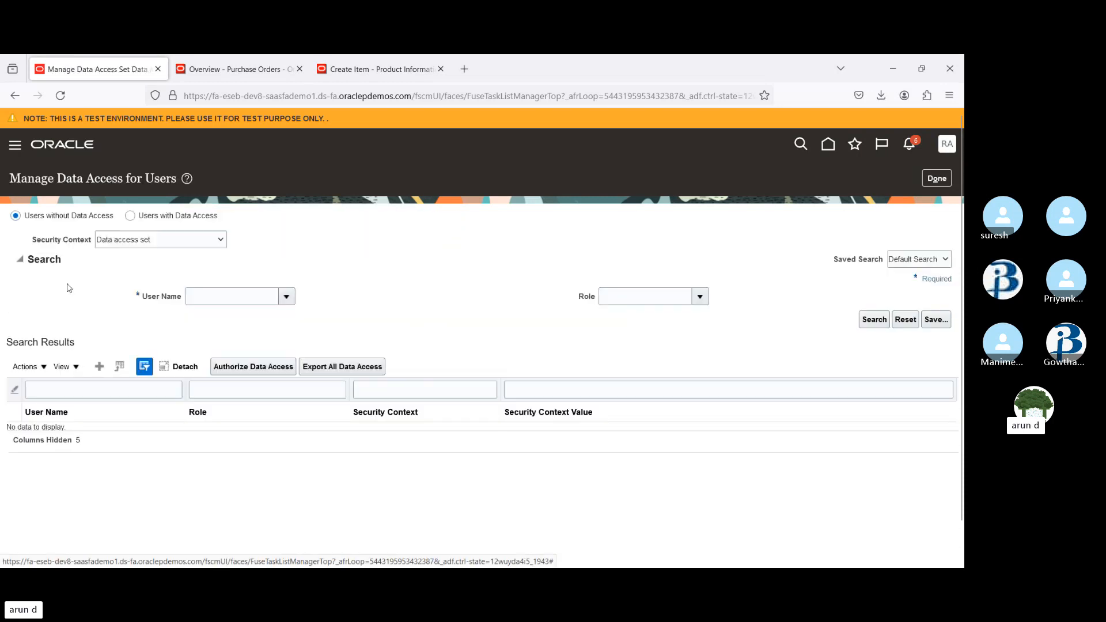
Add data access for user RAINBOW.1 with role Procurement Manager on business unit US1 External Learning, and save
{"action": "left_click", "coordinate": [95, 367]}
{"action": "left_click", "coordinate": [272, 351]}
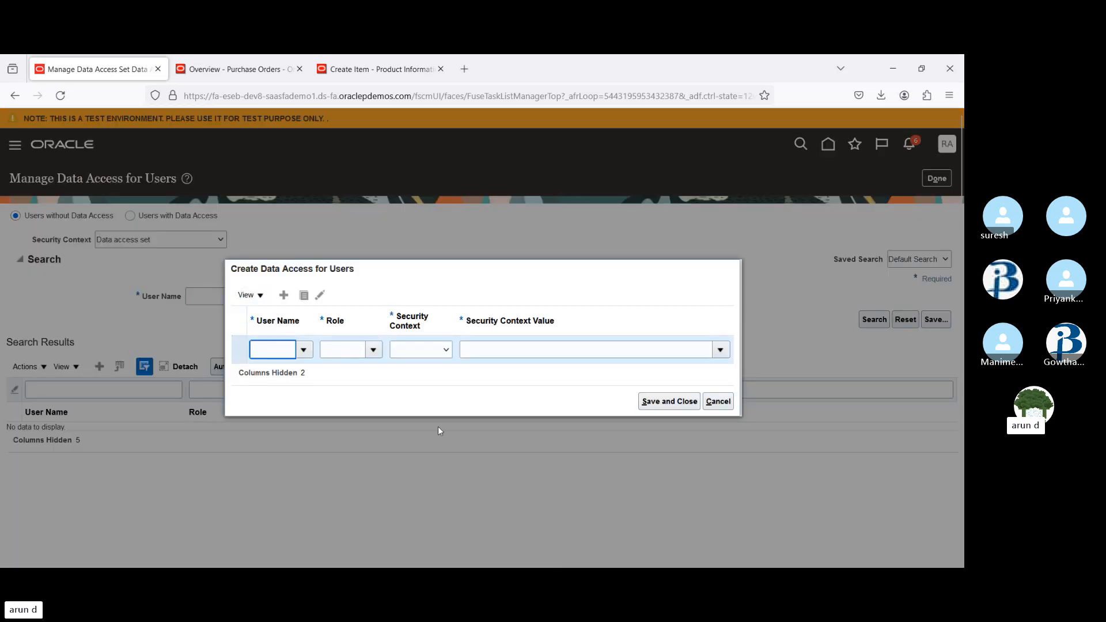
{"action": "type", "text": "rain"}
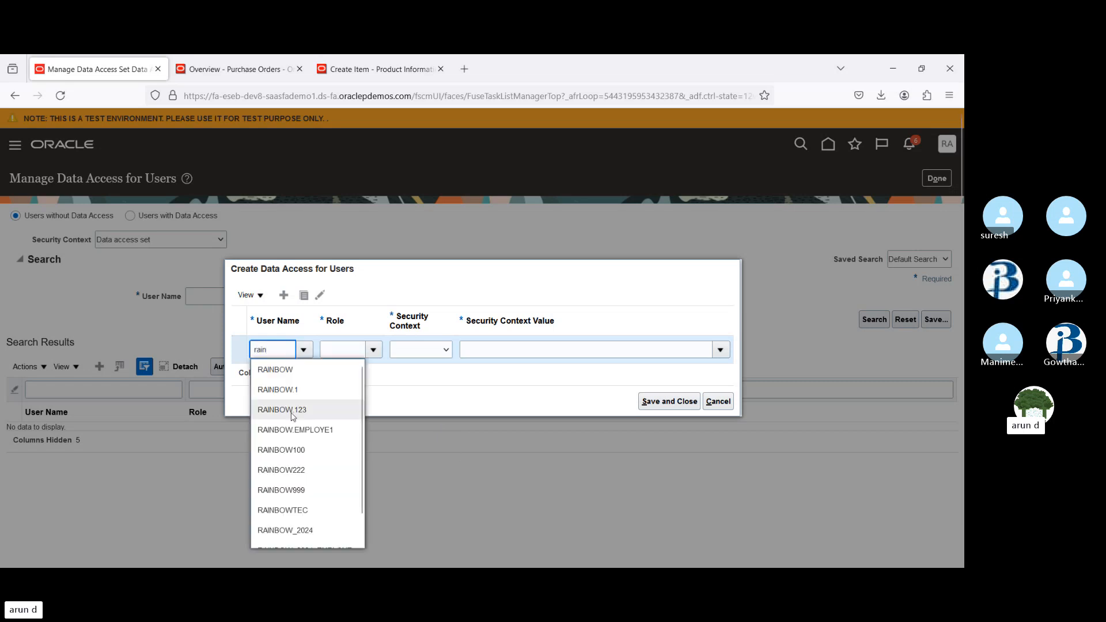
{"action": "left_click", "coordinate": [279, 390]}
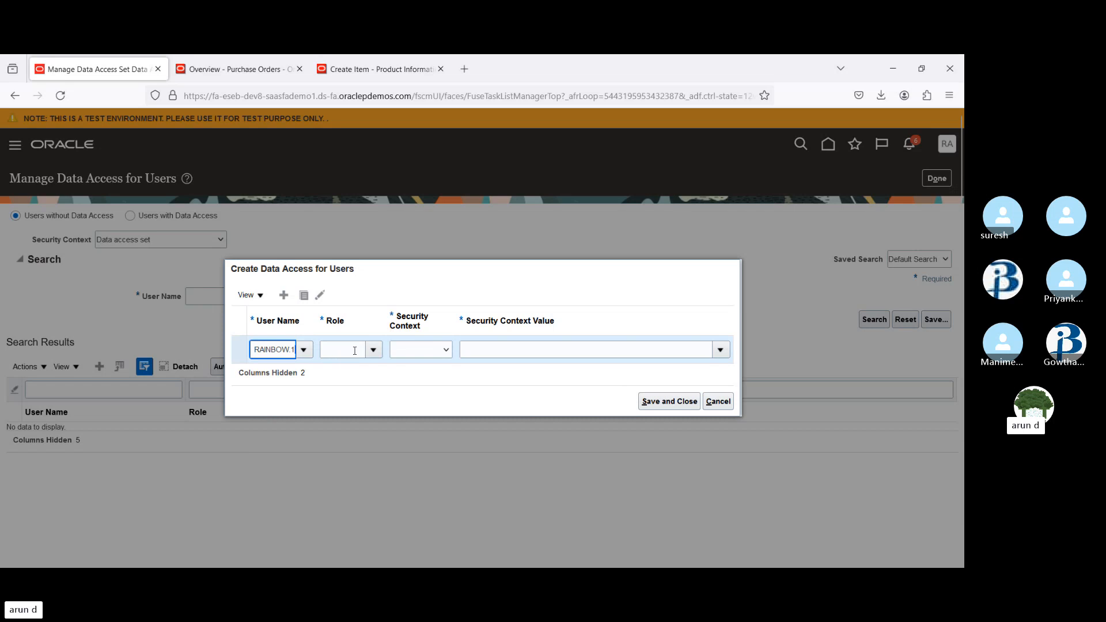
{"action": "left_click", "coordinate": [373, 350]}
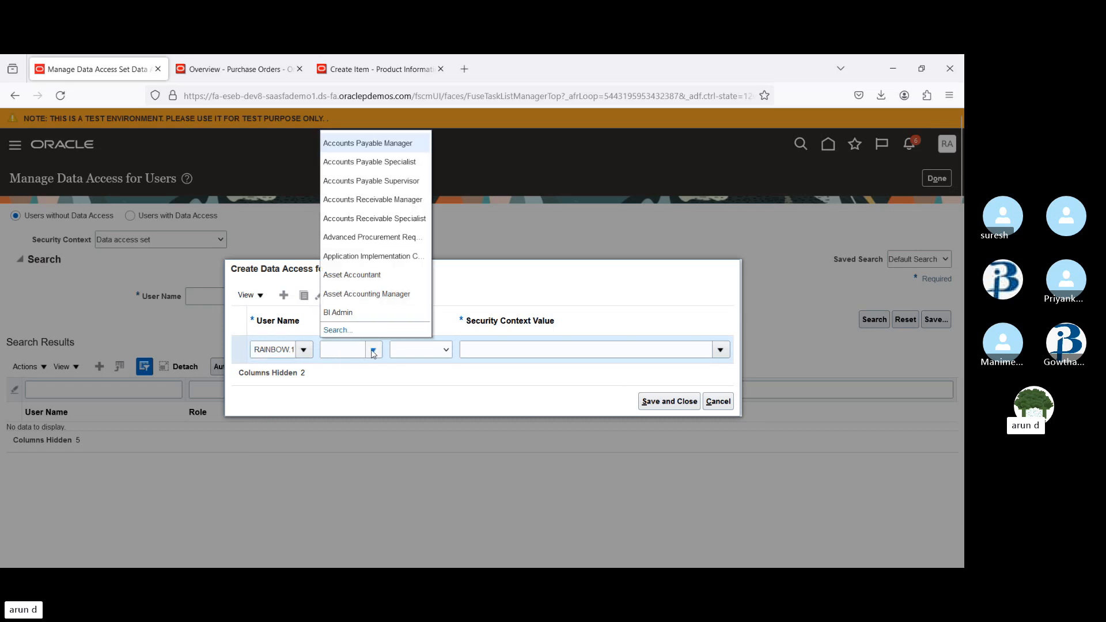
{"action": "left_click", "coordinate": [332, 349]}
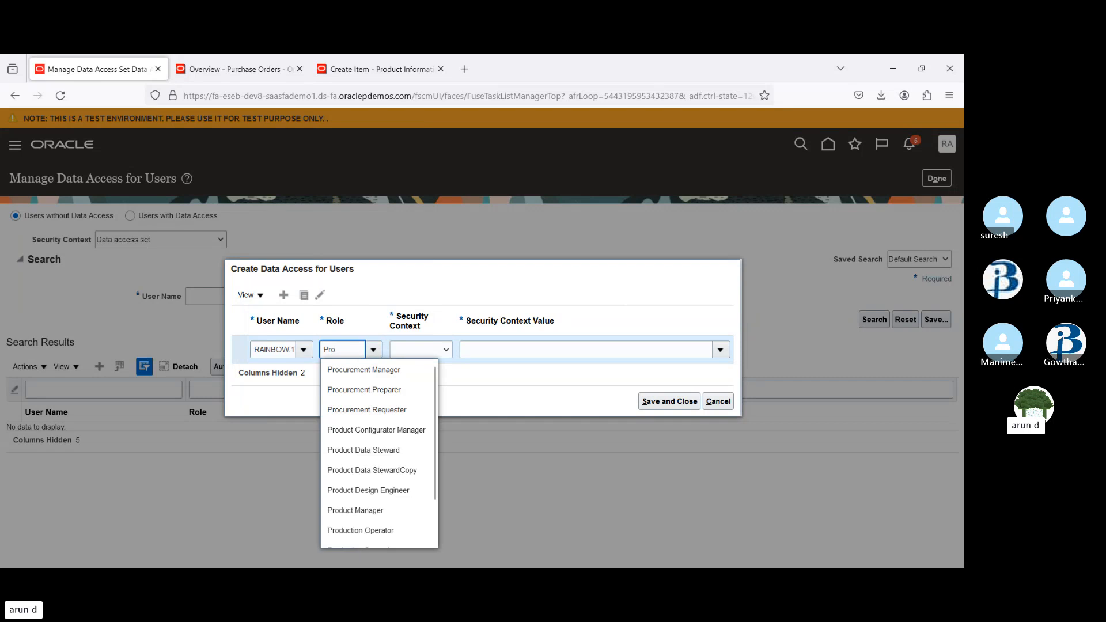
{"action": "left_click", "coordinate": [356, 370]}
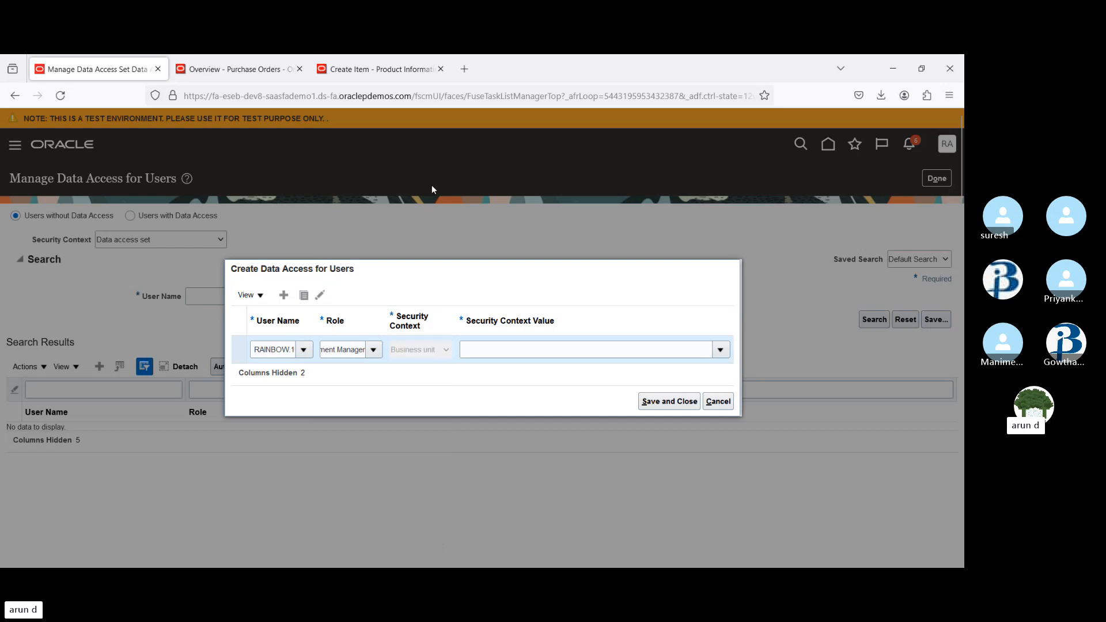
{"action": "left_click", "coordinate": [554, 349]}
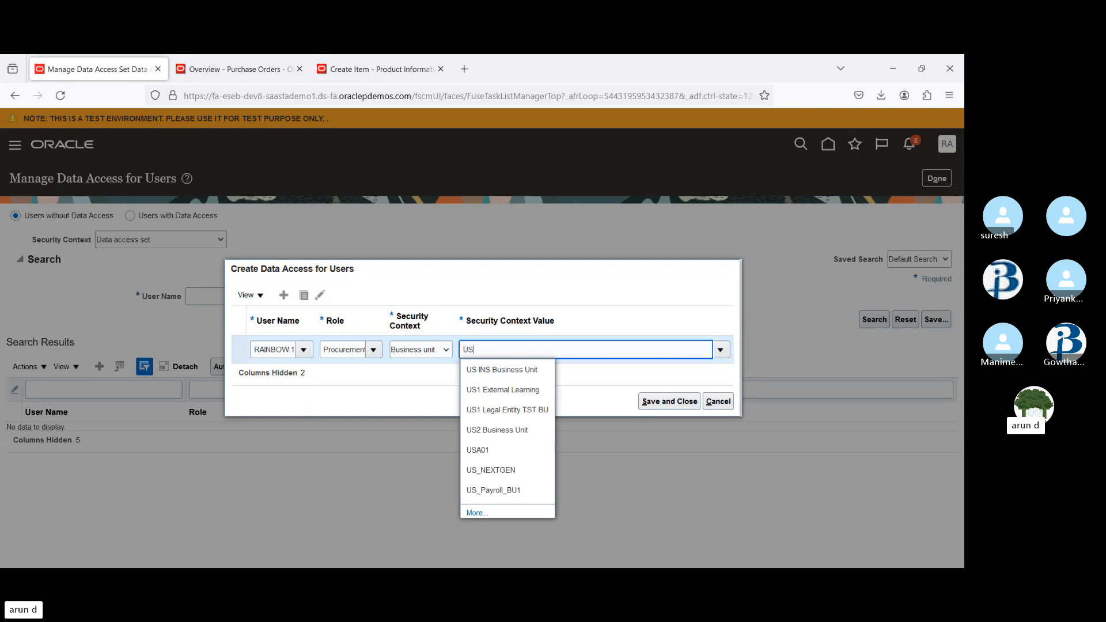
{"action": "left_click", "coordinate": [501, 391]}
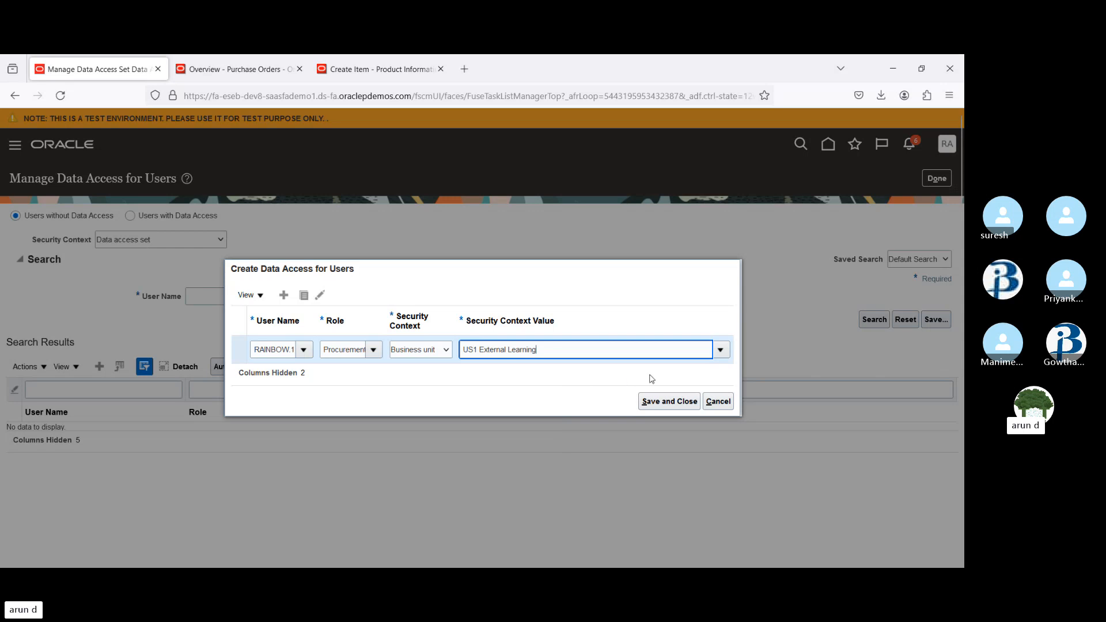
{"action": "left_click", "coordinate": [668, 402]}
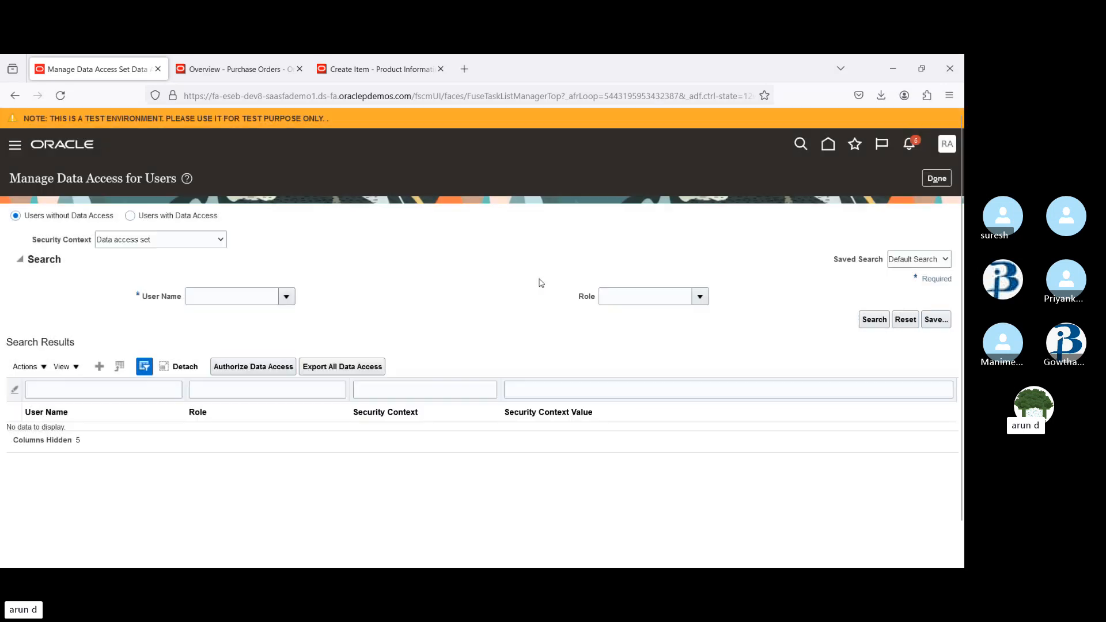
Reopen the task and add data access for RAINBOW.1 as Procurement Manager on US2 Business Unit, then save
{"action": "left_click", "coordinate": [938, 180]}
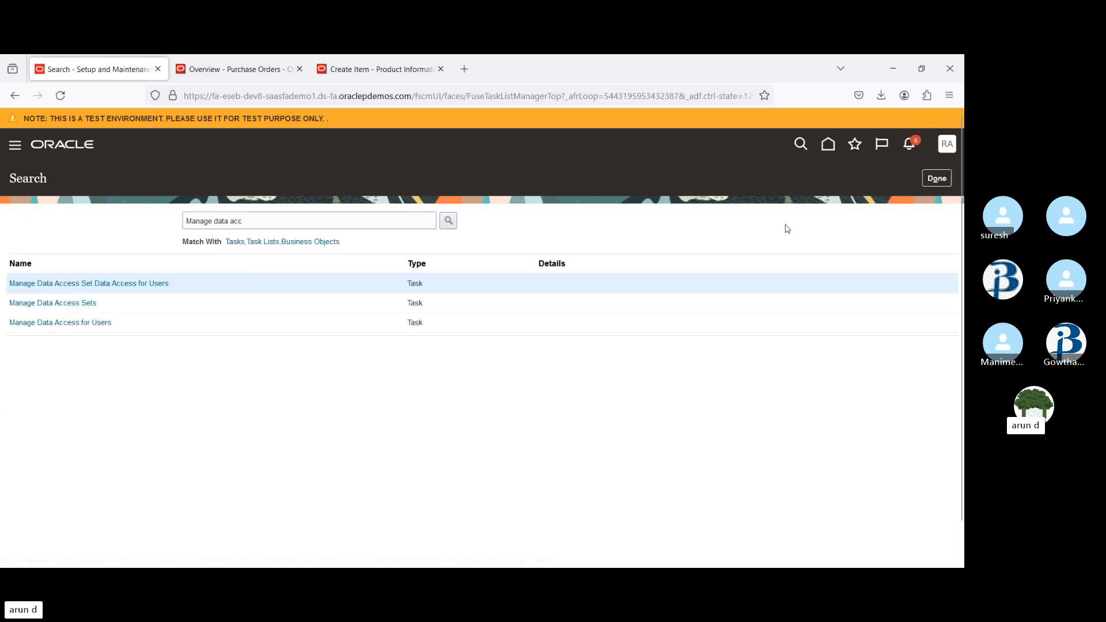
{"action": "left_click", "coordinate": [75, 286]}
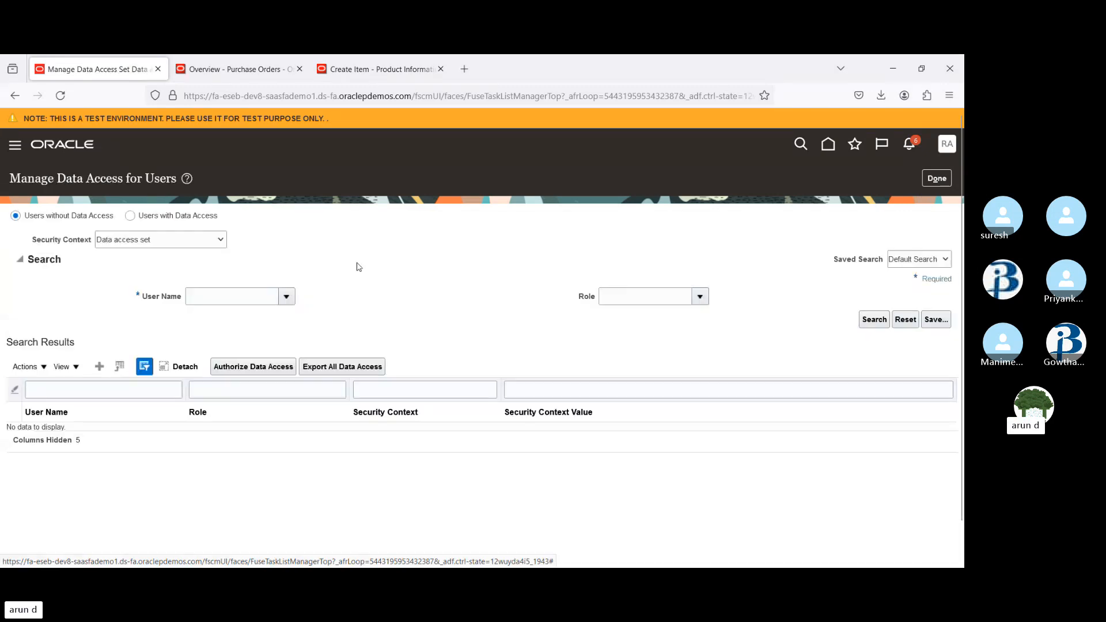
{"action": "left_click", "coordinate": [100, 369]}
{"action": "left_click", "coordinate": [269, 350]}
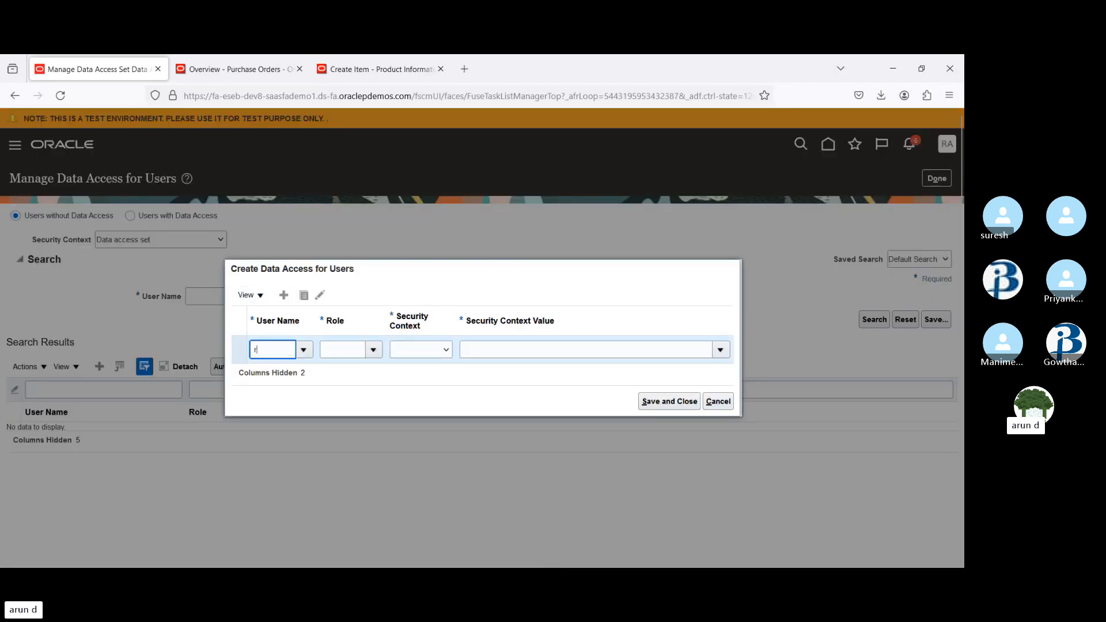
{"action": "type", "text": "rainb"}
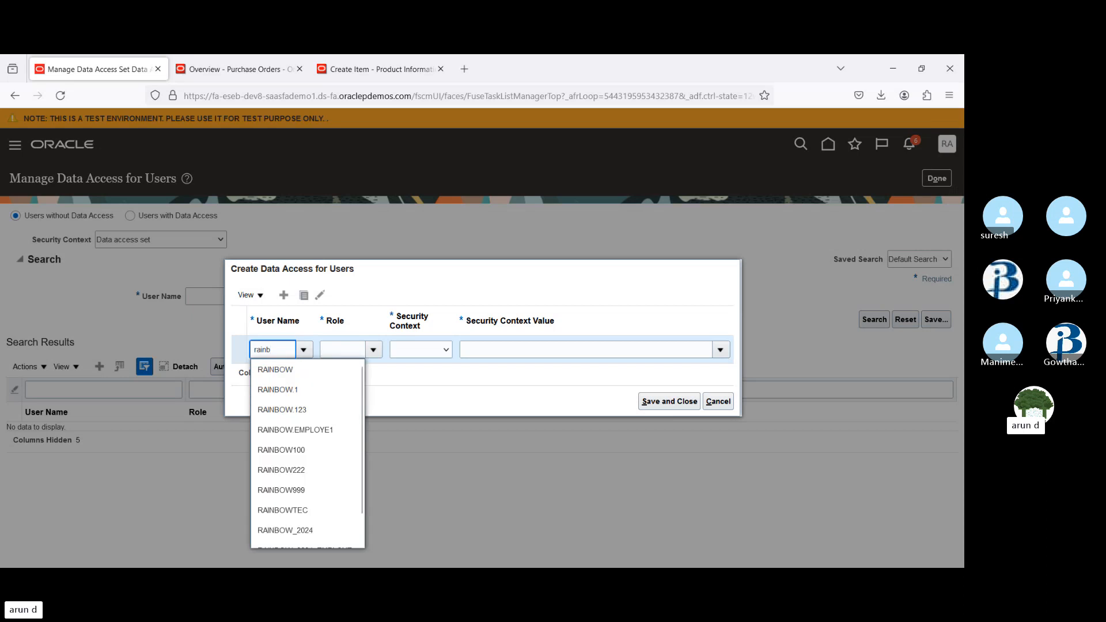
{"action": "left_click", "coordinate": [274, 390]}
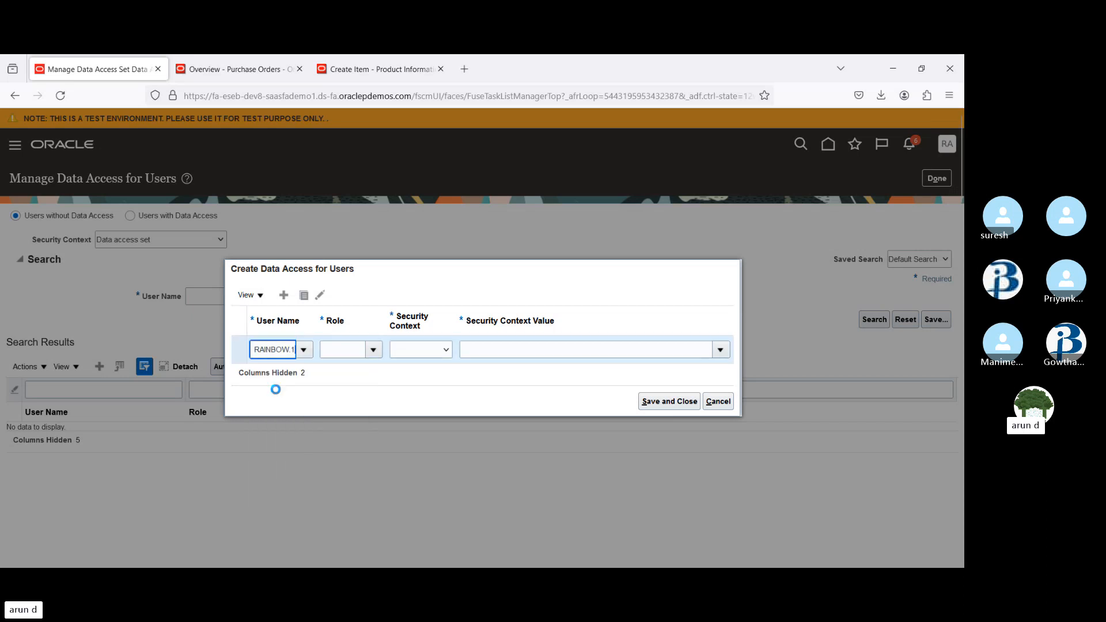
{"action": "left_click", "coordinate": [350, 351]}
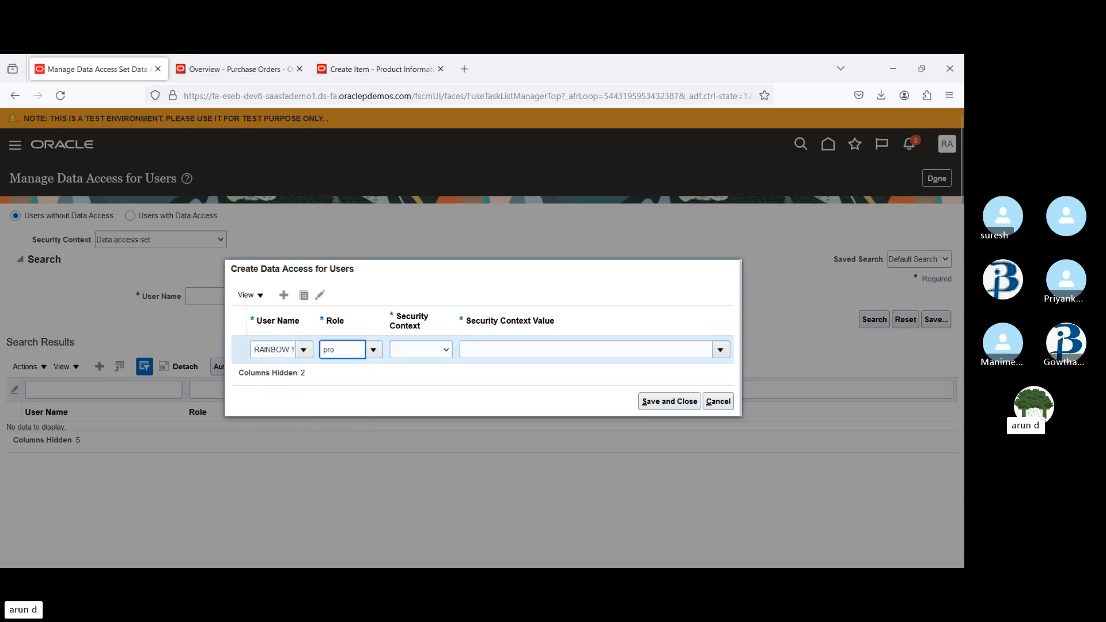
{"action": "type", "text": "procur"}
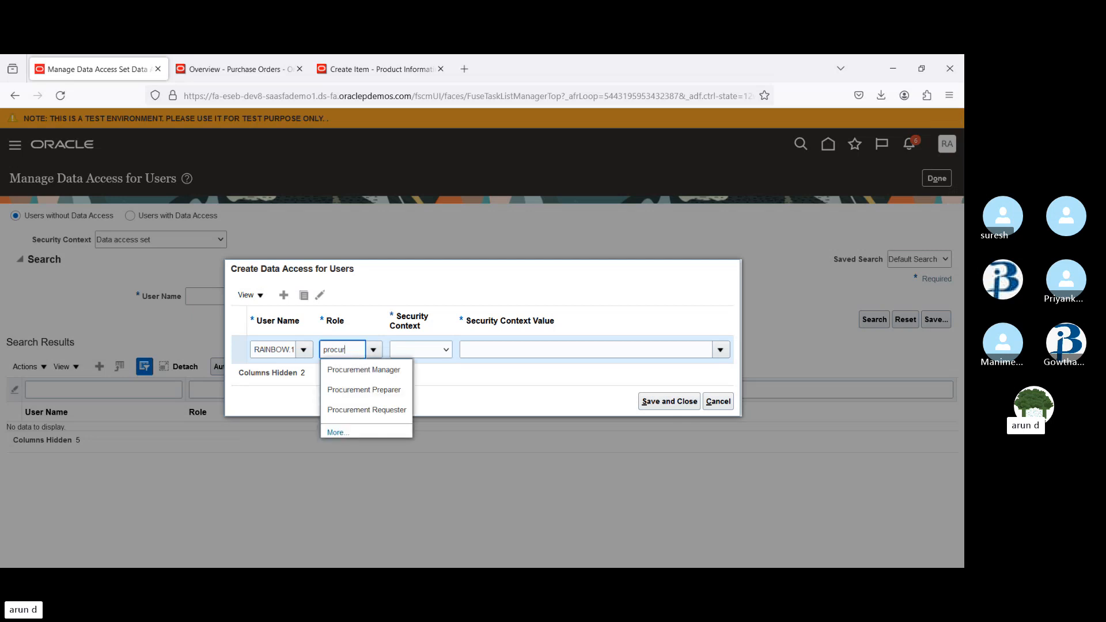
{"action": "left_click", "coordinate": [337, 369]}
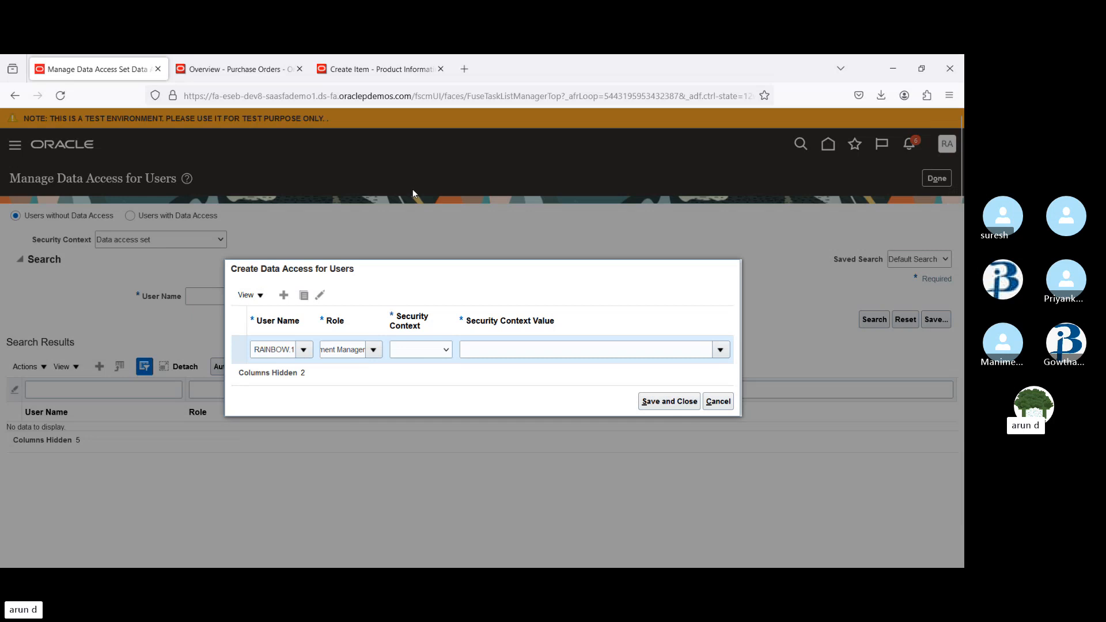
{"action": "left_click", "coordinate": [721, 349]}
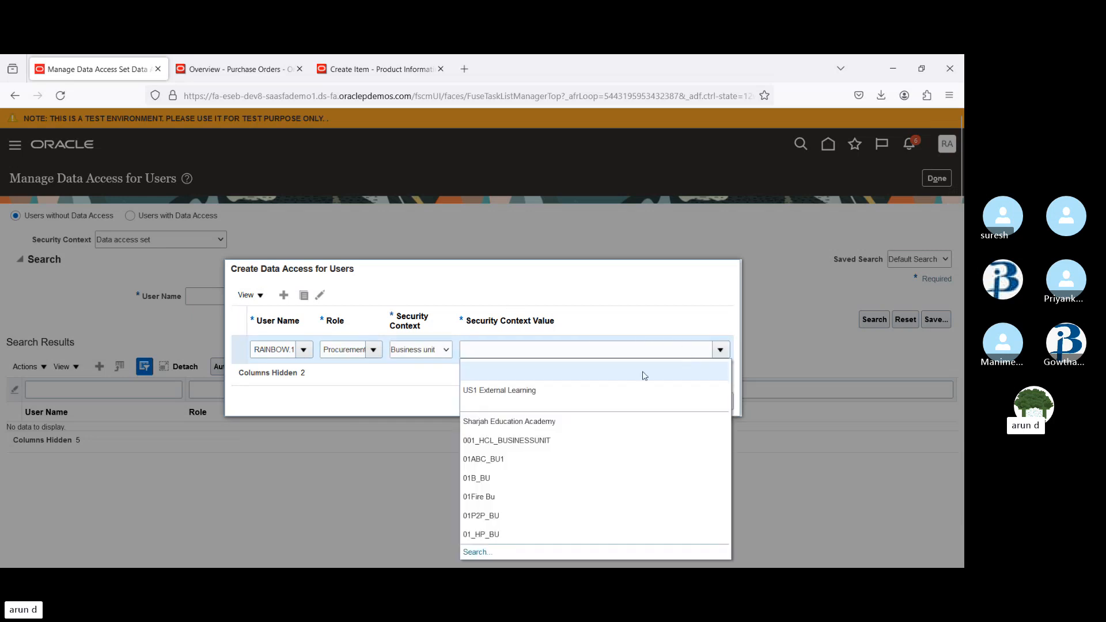
{"action": "left_click", "coordinate": [529, 350]}
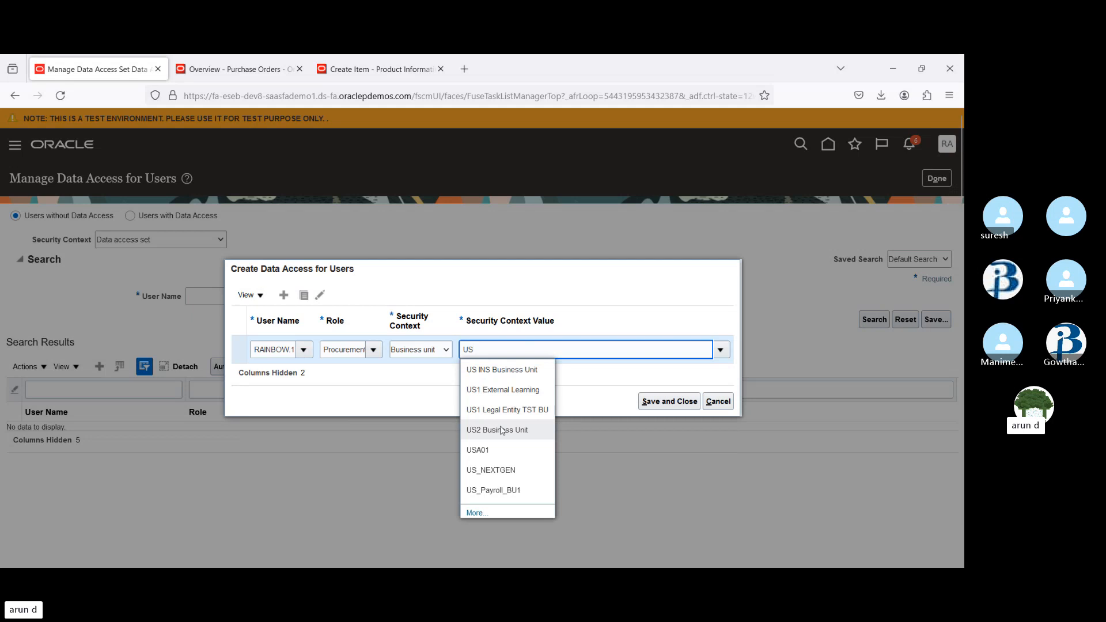
{"action": "left_click", "coordinate": [501, 430]}
{"action": "left_click", "coordinate": [666, 408]}
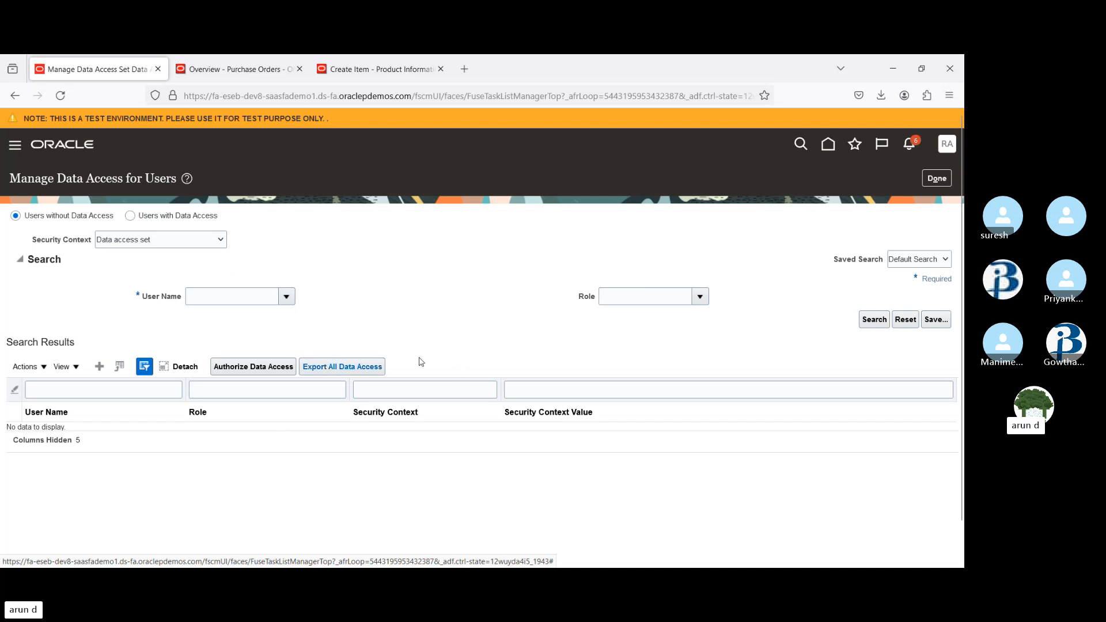
Leave the task, close the Purchase Orders tab and confirm signing out of Oracle Applications Cloud
{"action": "left_click", "coordinate": [935, 179]}
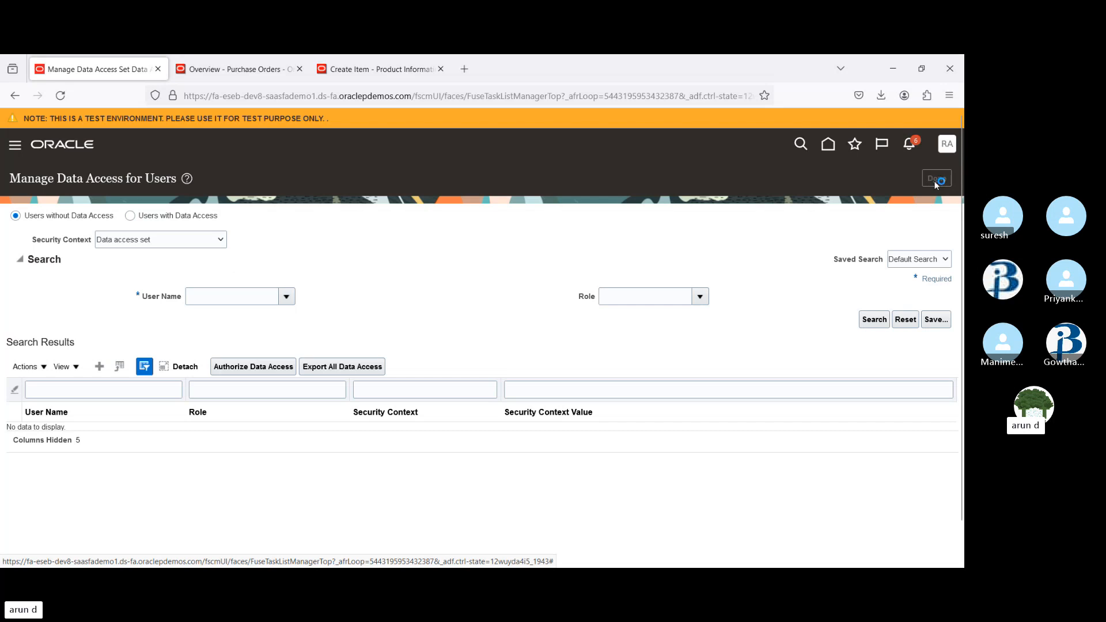
{"action": "left_click", "coordinate": [300, 69]}
{"action": "left_click", "coordinate": [300, 70]}
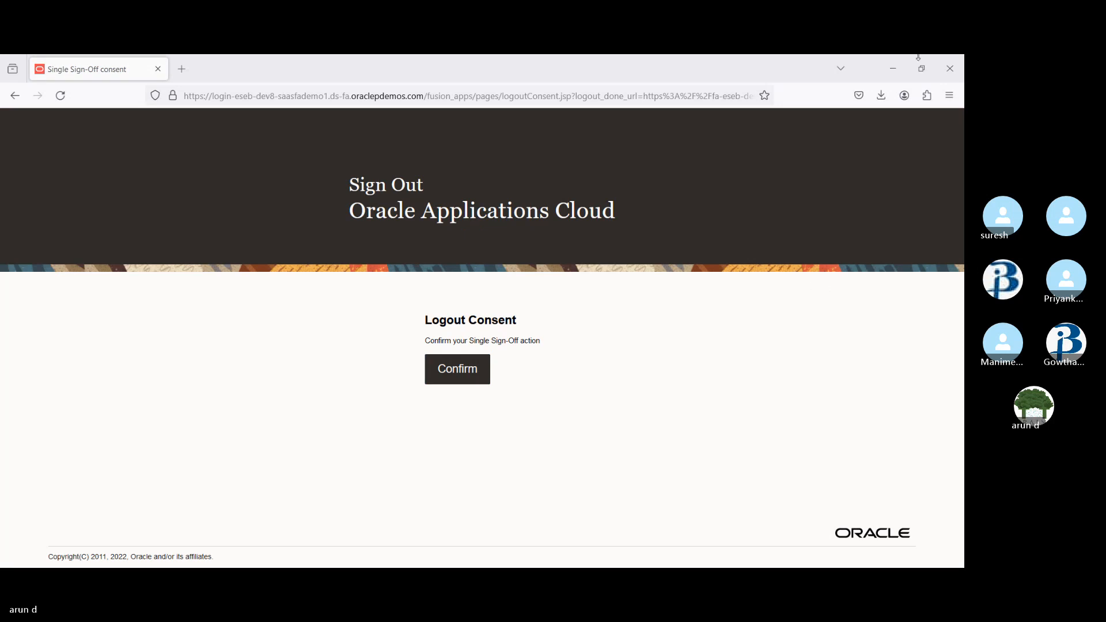
{"action": "left_click", "coordinate": [468, 369]}
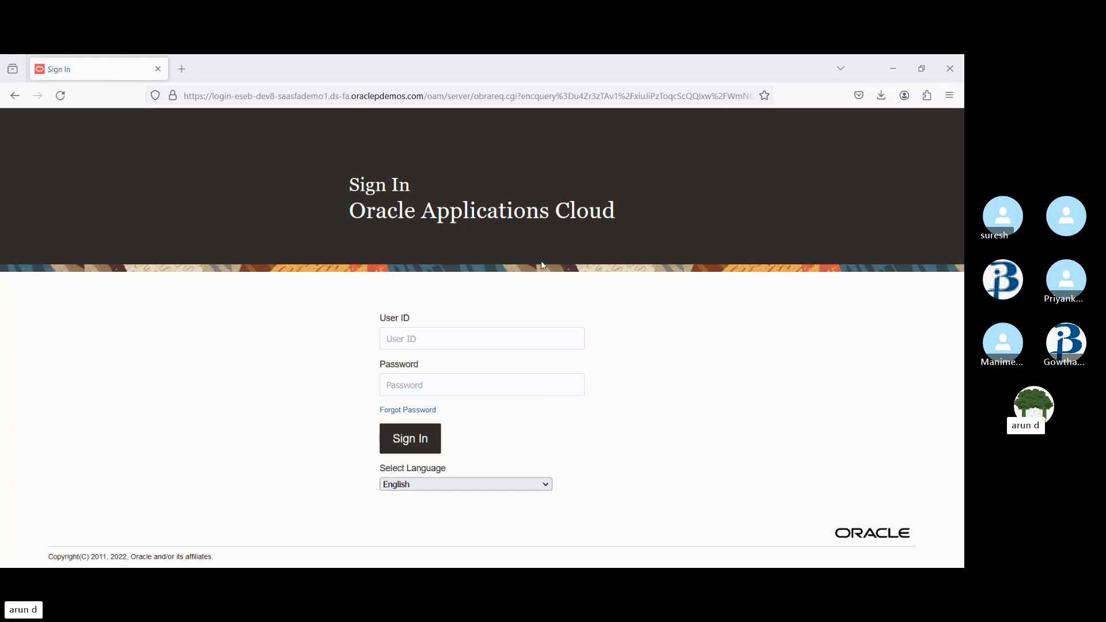
Sign in as RAINBOW.1 by entering the user ID and pasting the account password, declining to save the password
{"action": "left_click", "coordinate": [405, 341]}
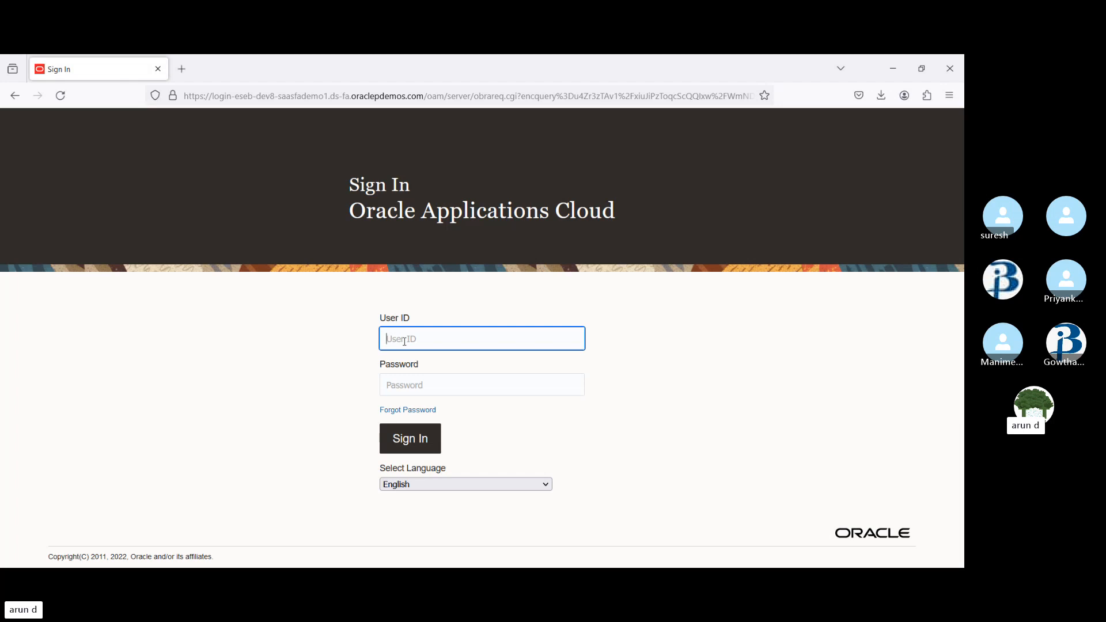
{"action": "type", "text": "RAINBOW.1"}
{"action": "key", "text": "Tab"}
{"action": "key", "text": "ctrl+v"}
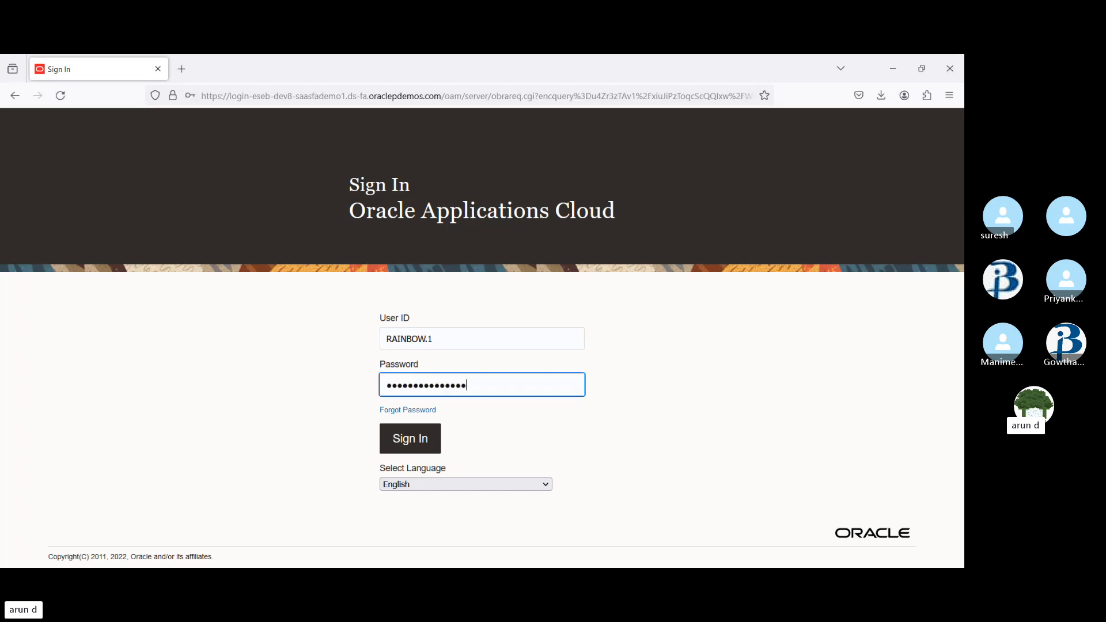
{"action": "key", "text": "Return"}
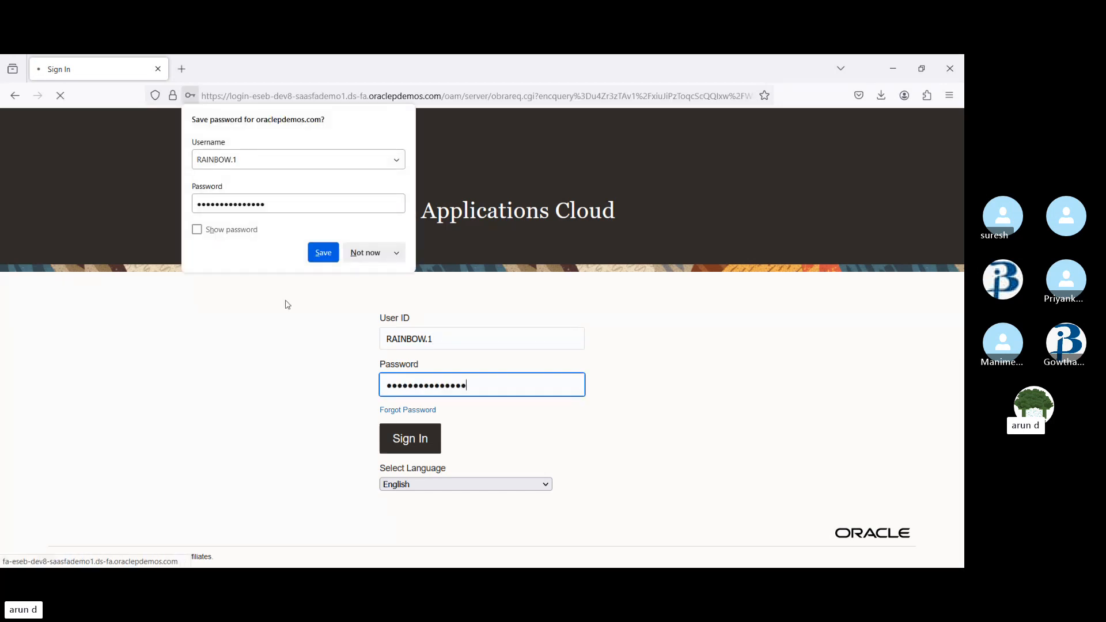
{"action": "left_click", "coordinate": [356, 253]}
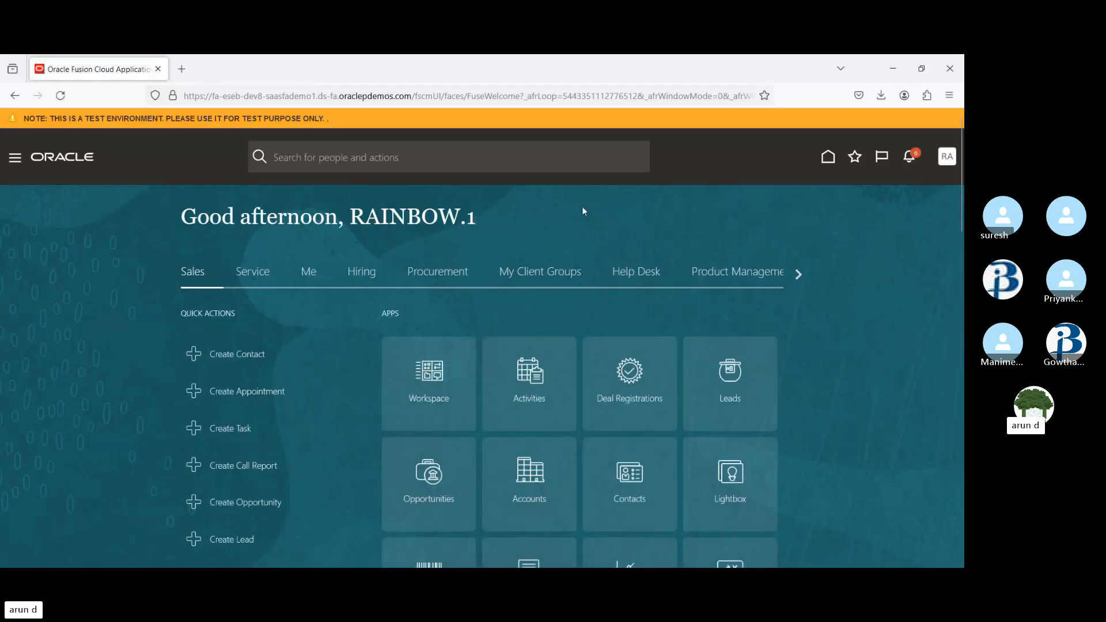
Open the Purchase Orders work area from the Procurement home page and show its task list
{"action": "left_click", "coordinate": [440, 274]}
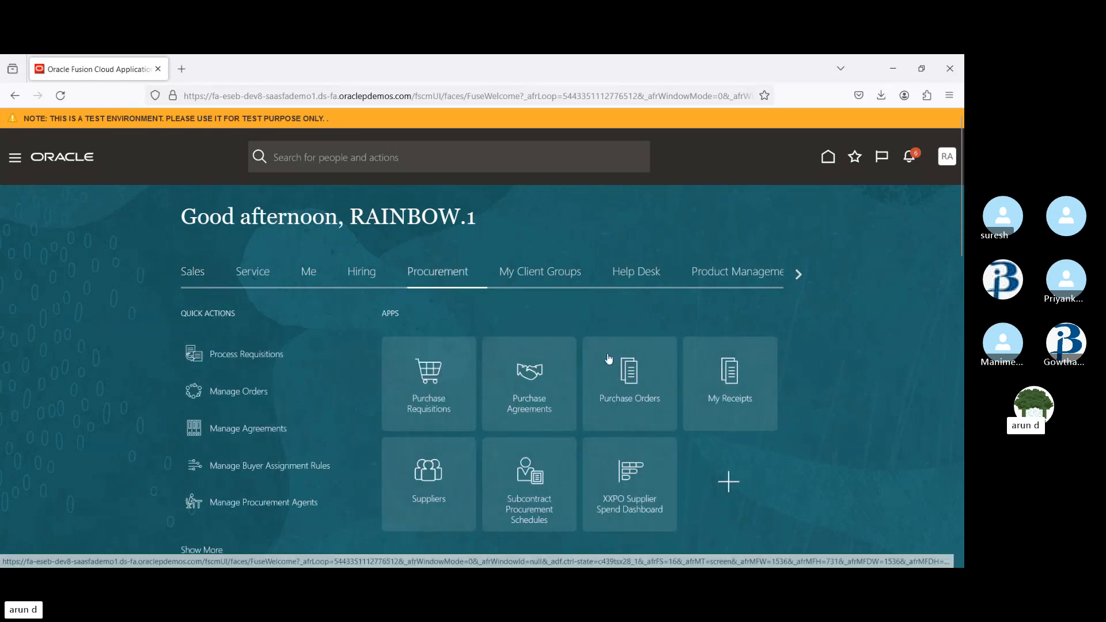
{"action": "left_click", "coordinate": [630, 375]}
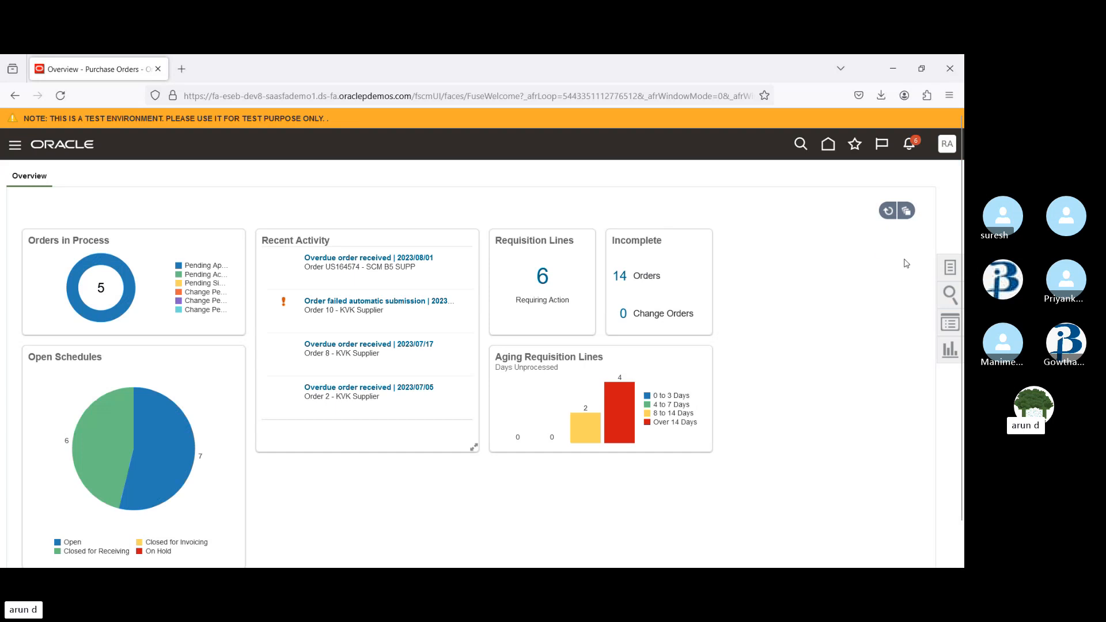
{"action": "left_click", "coordinate": [950, 267]}
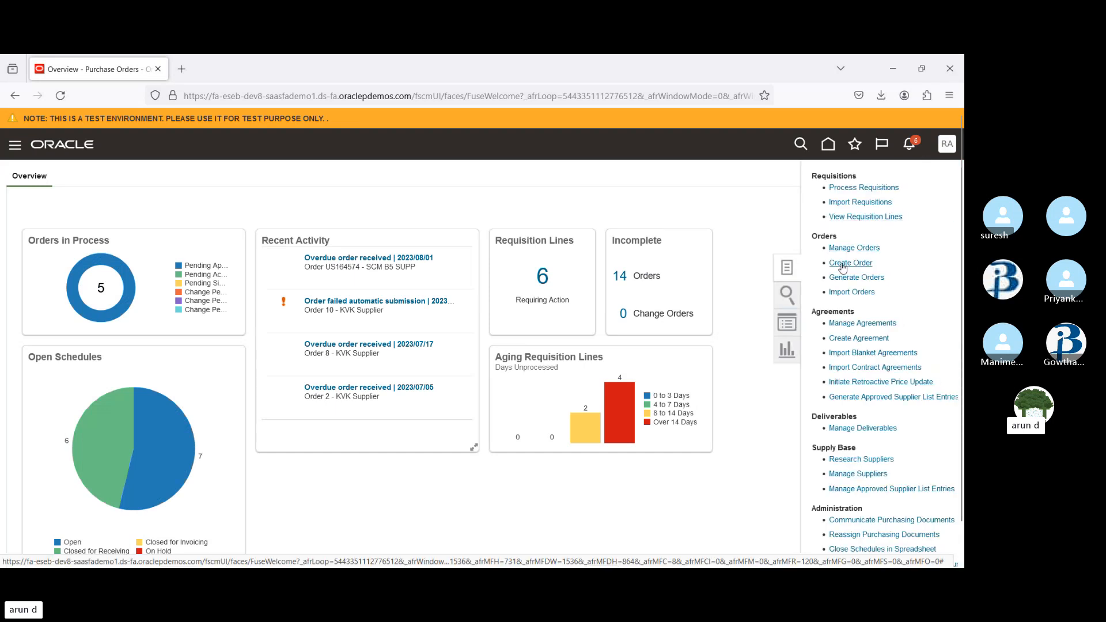
{"action": "left_click", "coordinate": [842, 264]}
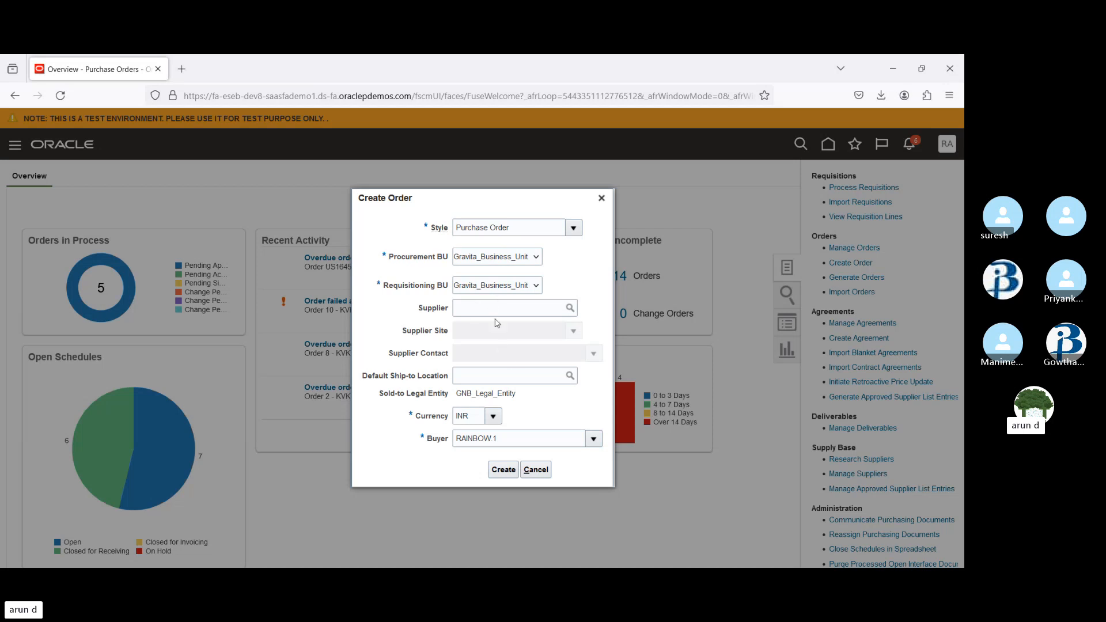
{"action": "left_click", "coordinate": [476, 280]}
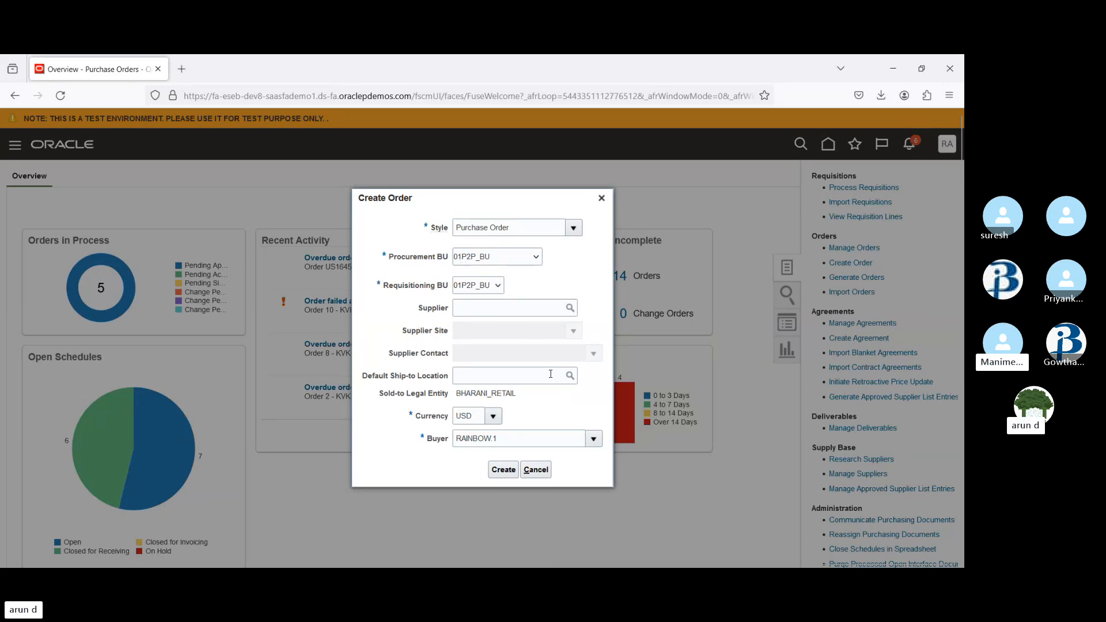
{"action": "left_click", "coordinate": [601, 199]}
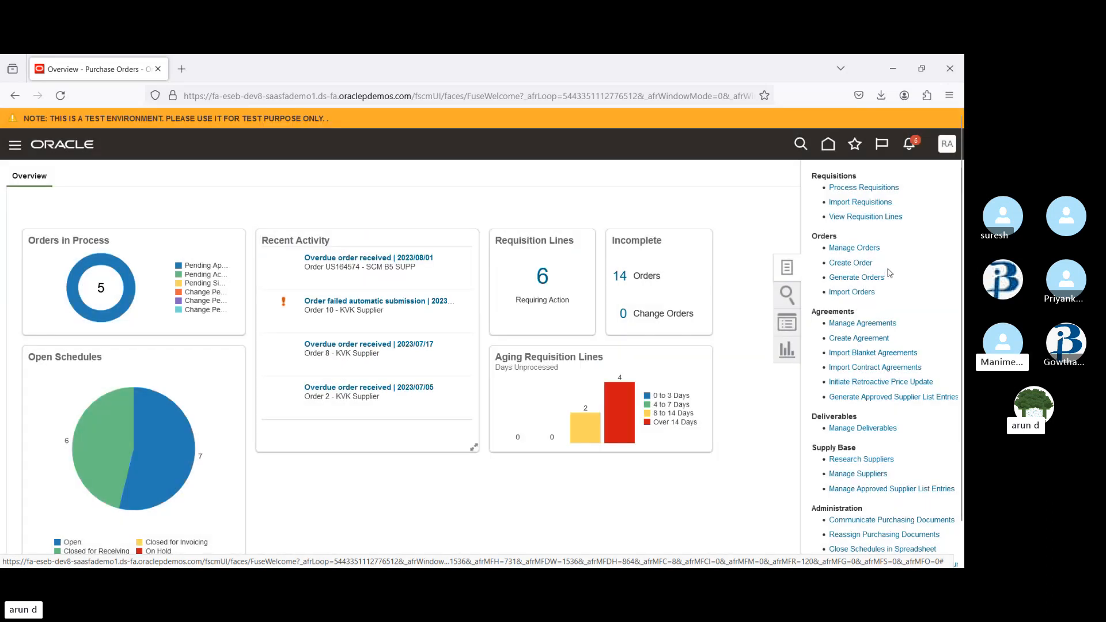
Open Manage Orders and search all orders for buyer RAINBOW.1
{"action": "left_click", "coordinate": [867, 249]}
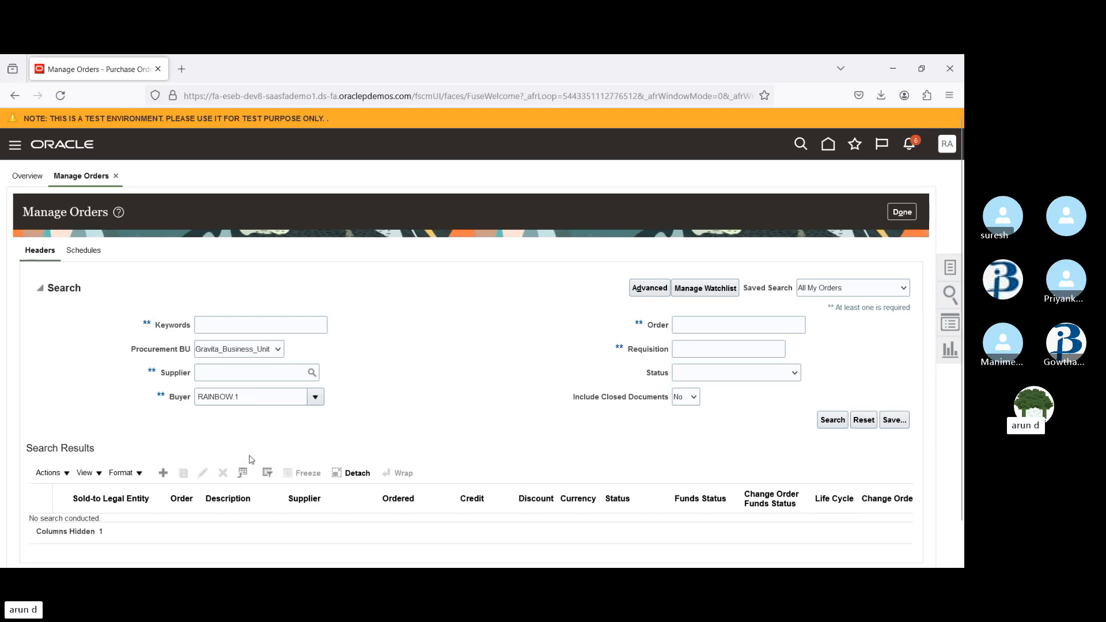
{"action": "left_click", "coordinate": [830, 420]}
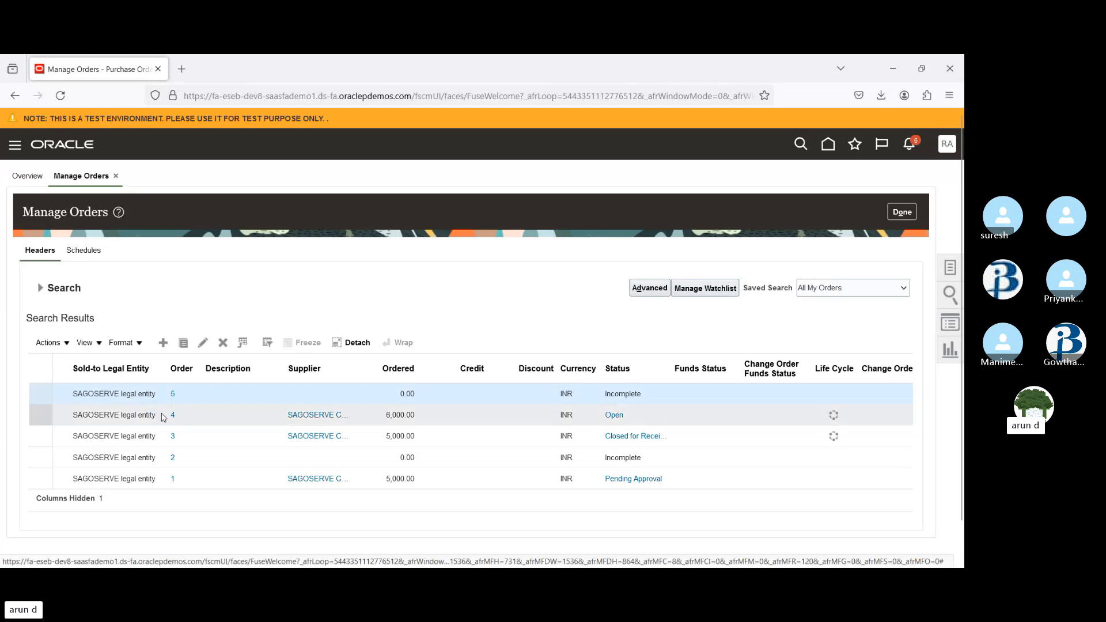
Open purchase order 3 from the search results
{"action": "left_click", "coordinate": [199, 415]}
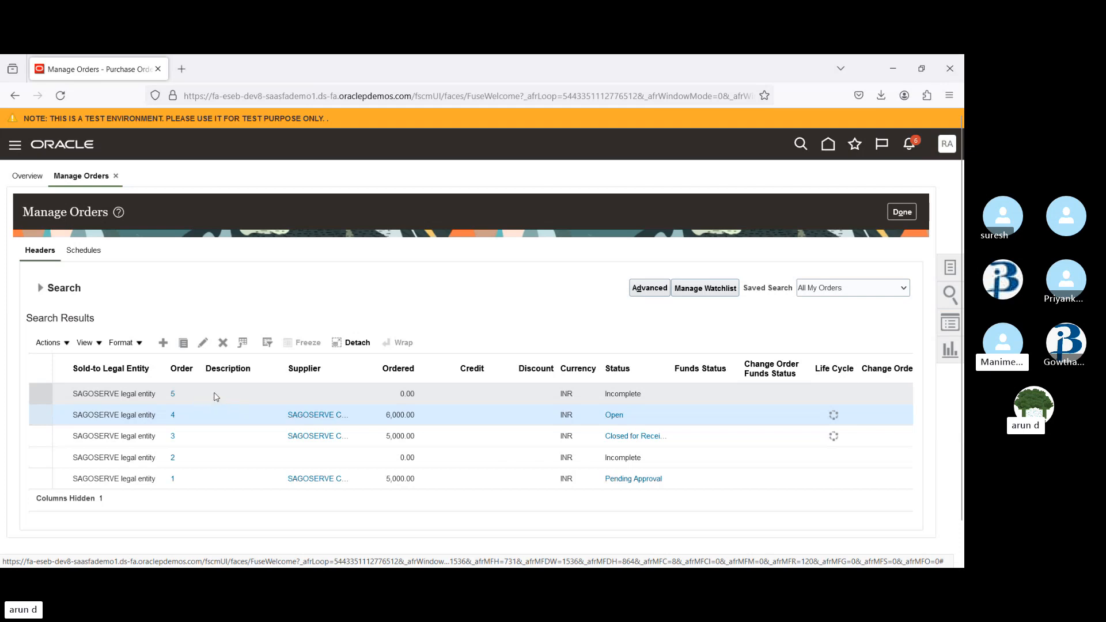
{"action": "left_click", "coordinate": [206, 438]}
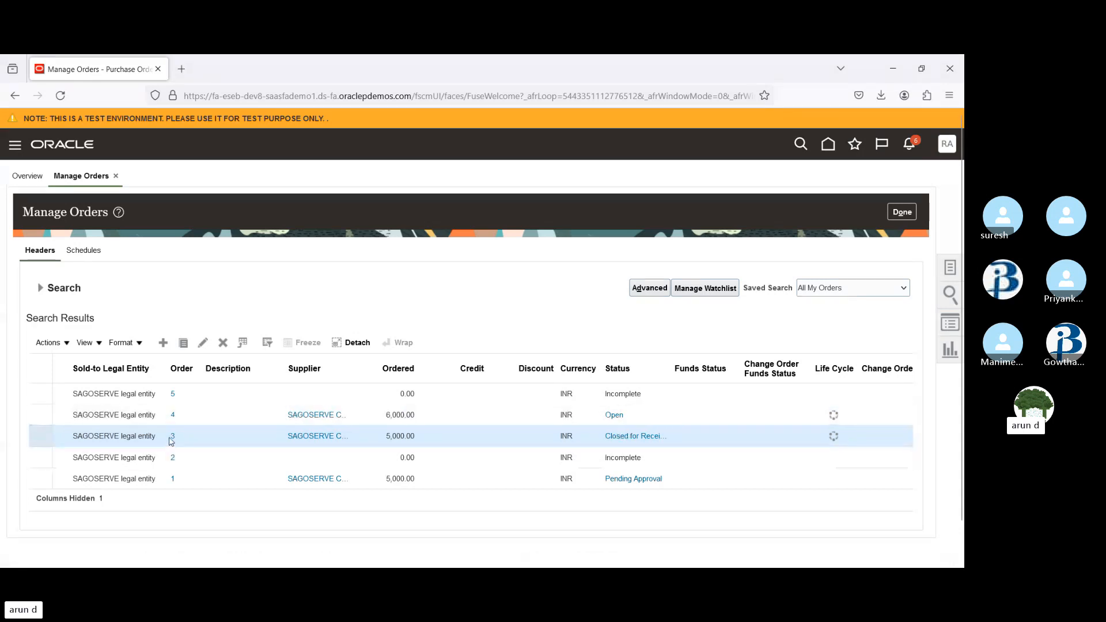
{"action": "left_click", "coordinate": [173, 437]}
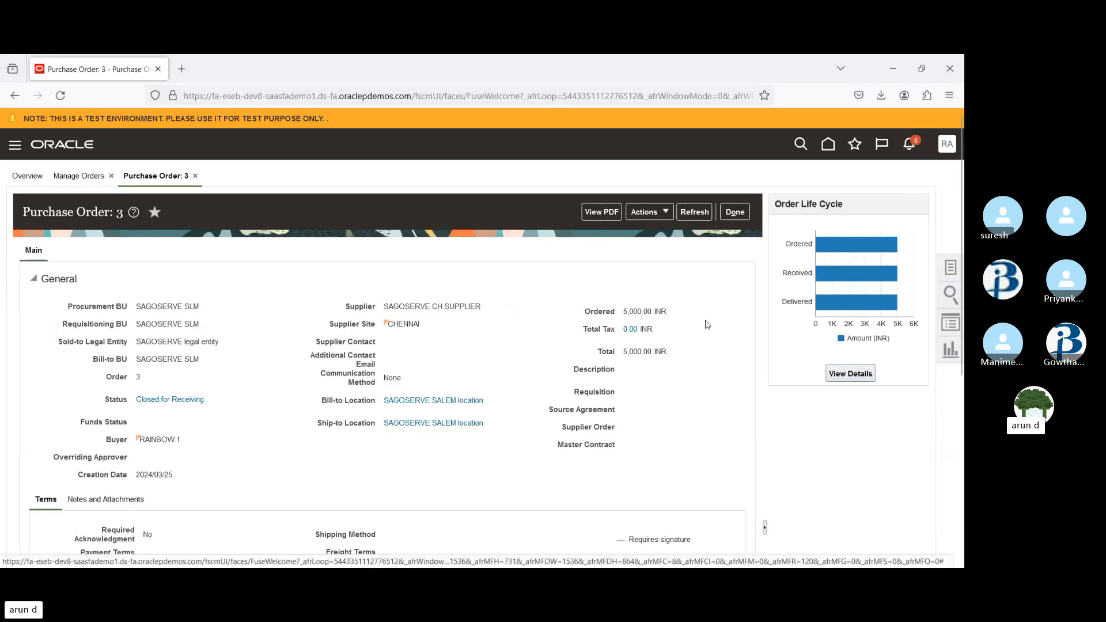
Review the order life cycle details of purchase order 3, including its receipts, and return to the order
{"action": "left_click", "coordinate": [856, 374]}
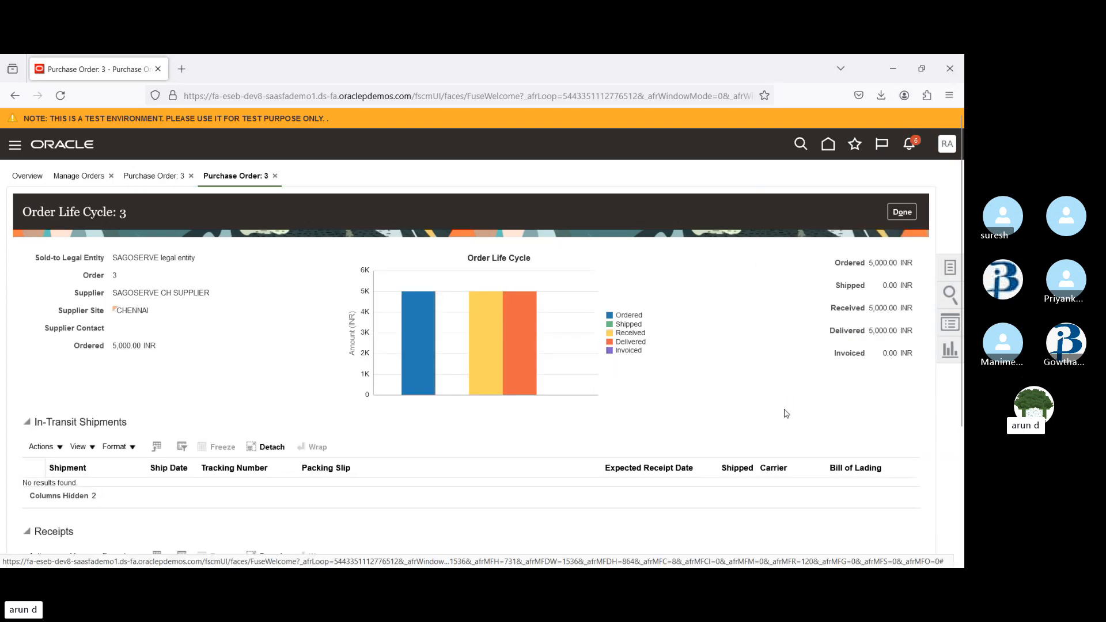
{"action": "scroll", "coordinate": [479, 332], "scroll_direction": "down", "scroll_amount": 5}
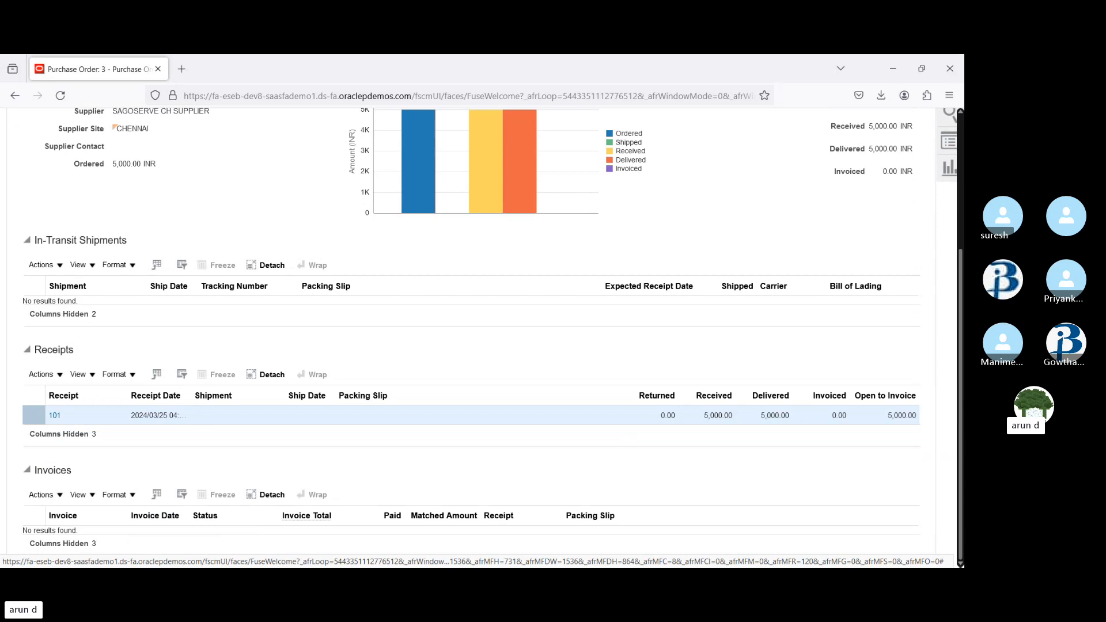
{"action": "scroll", "coordinate": [963, 399], "scroll_direction": "up", "scroll_amount": 5}
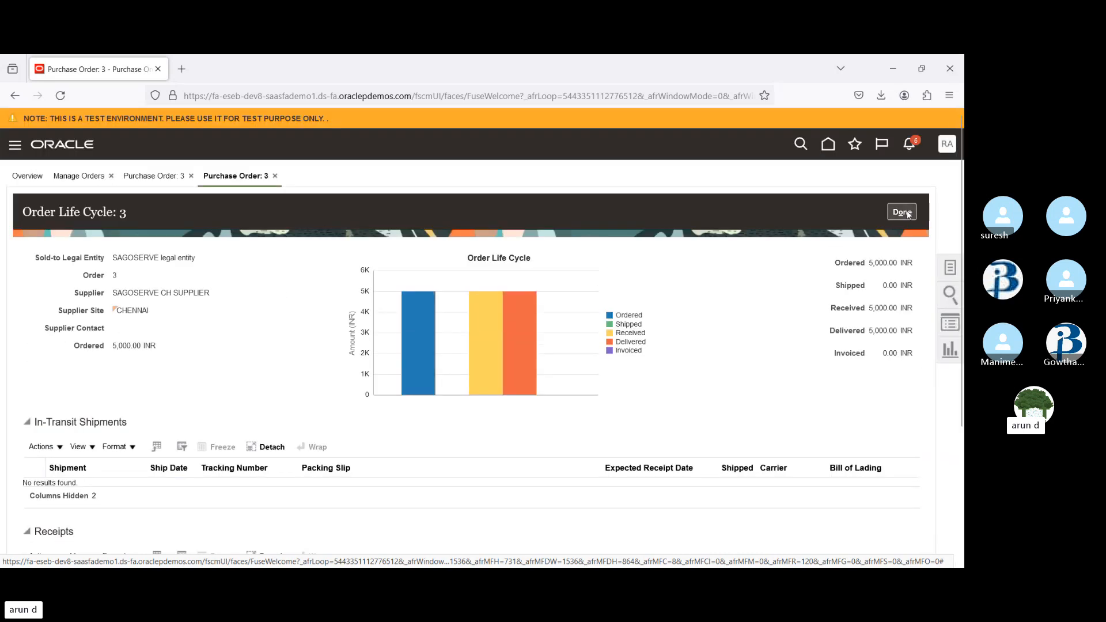
{"action": "left_click", "coordinate": [903, 213]}
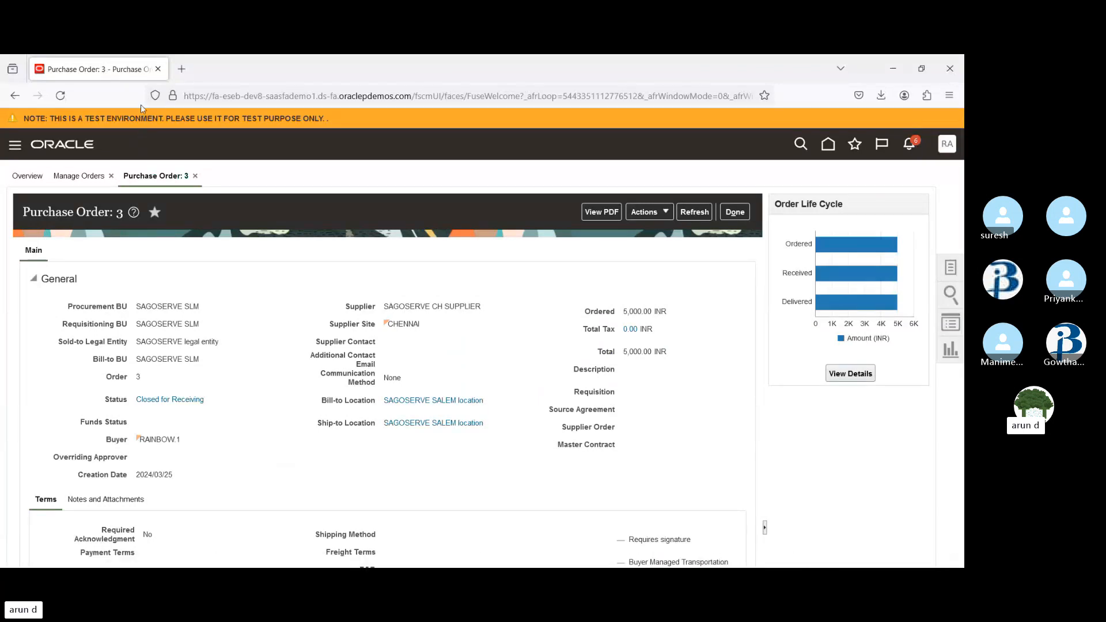
Open the home page in a new tab and switch to the Payables area
{"action": "left_click", "coordinate": [149, 166]}
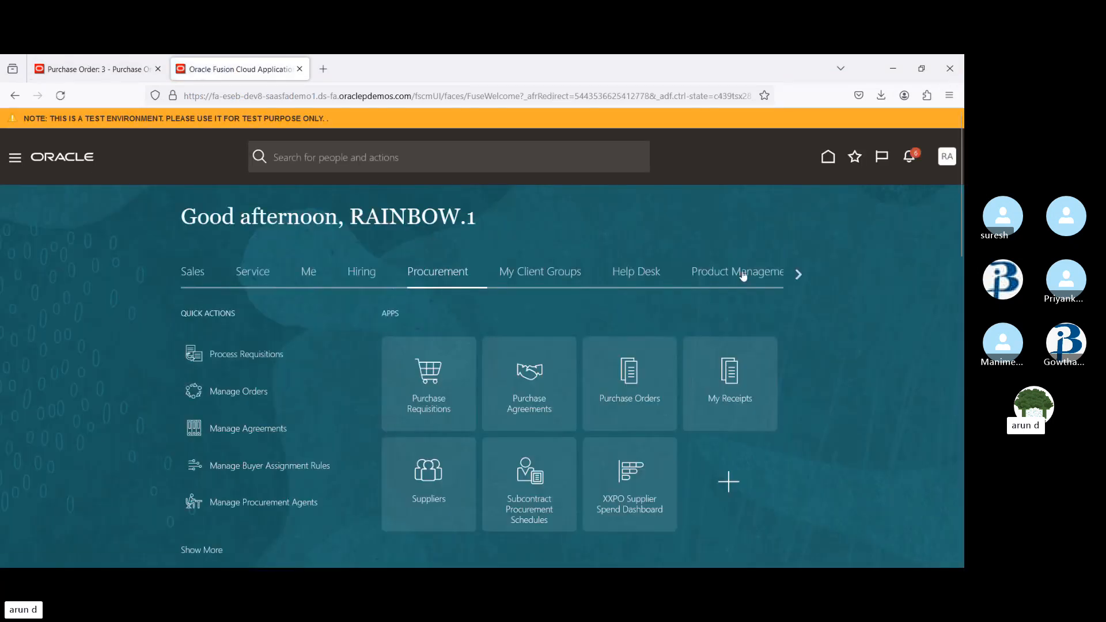
{"action": "left_click", "coordinate": [798, 274]}
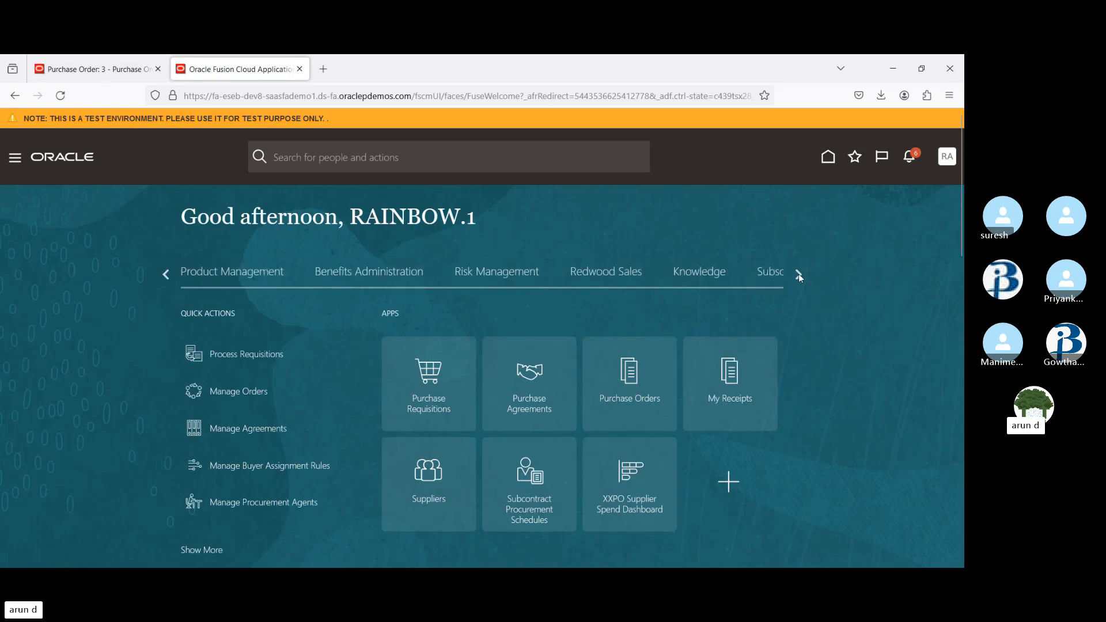
{"action": "left_click", "coordinate": [801, 276]}
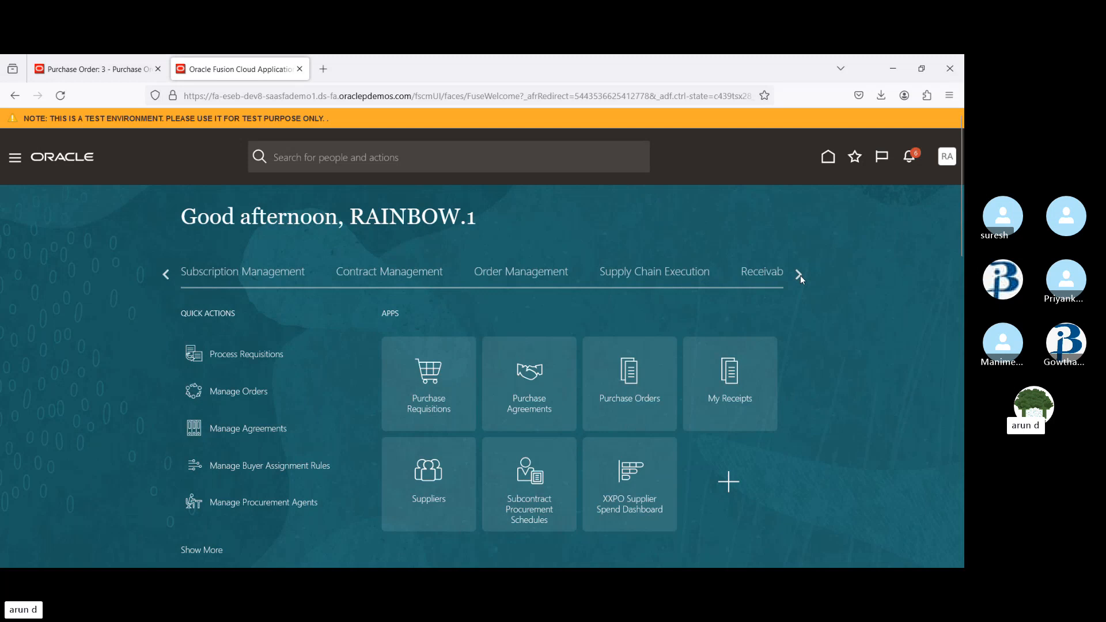
{"action": "left_click", "coordinate": [801, 276]}
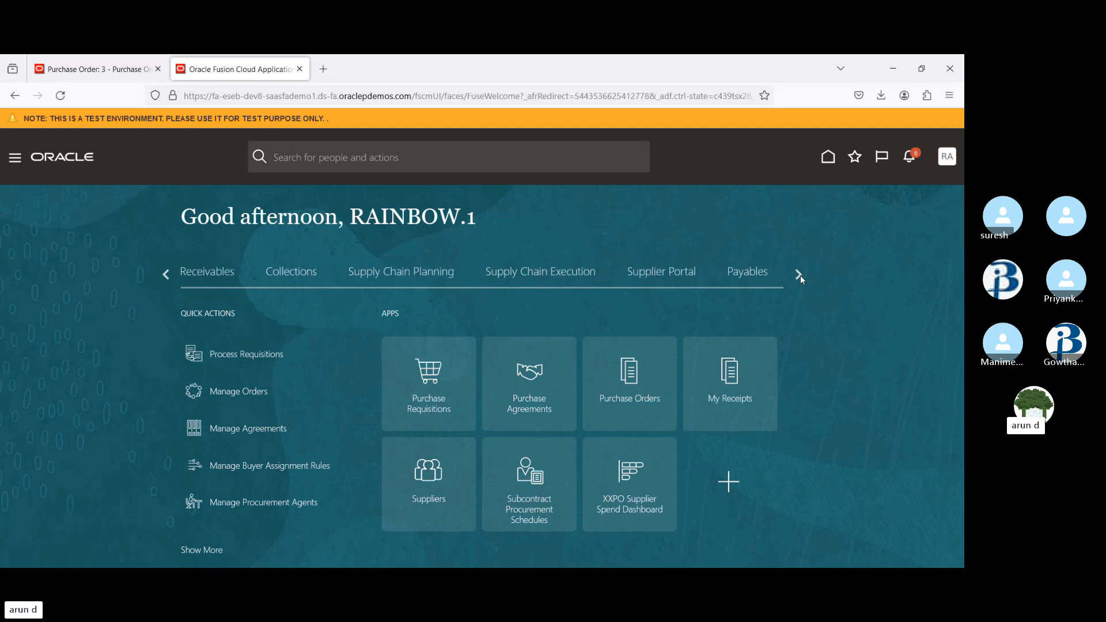
{"action": "left_click", "coordinate": [748, 278]}
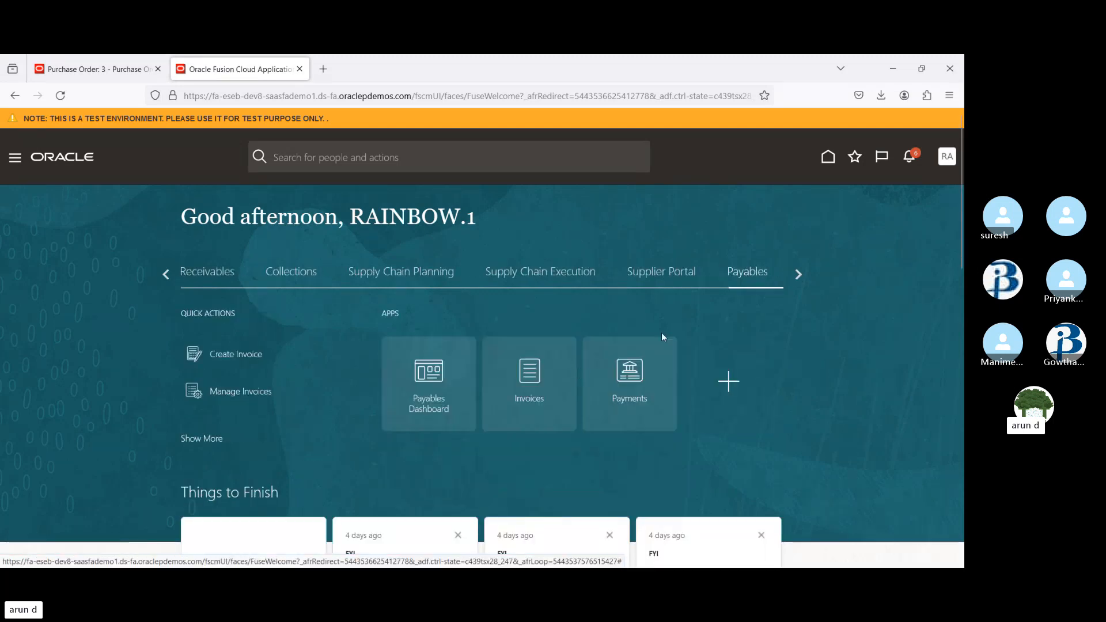
Open the Invoices work area and start creating a new invoice
{"action": "left_click", "coordinate": [540, 375]}
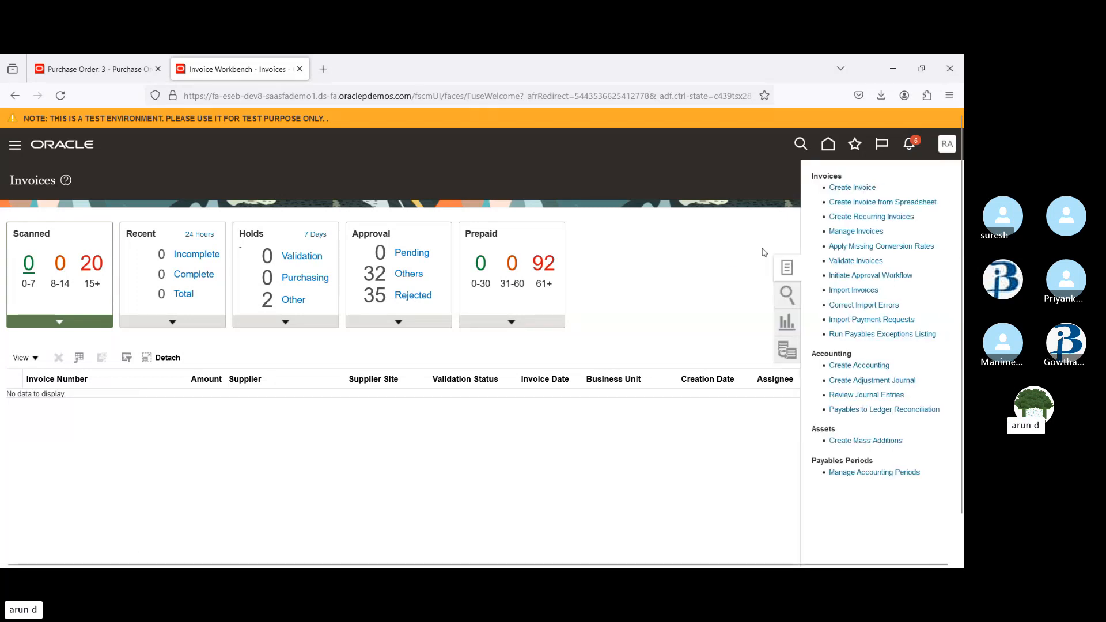
{"action": "left_click", "coordinate": [851, 187]}
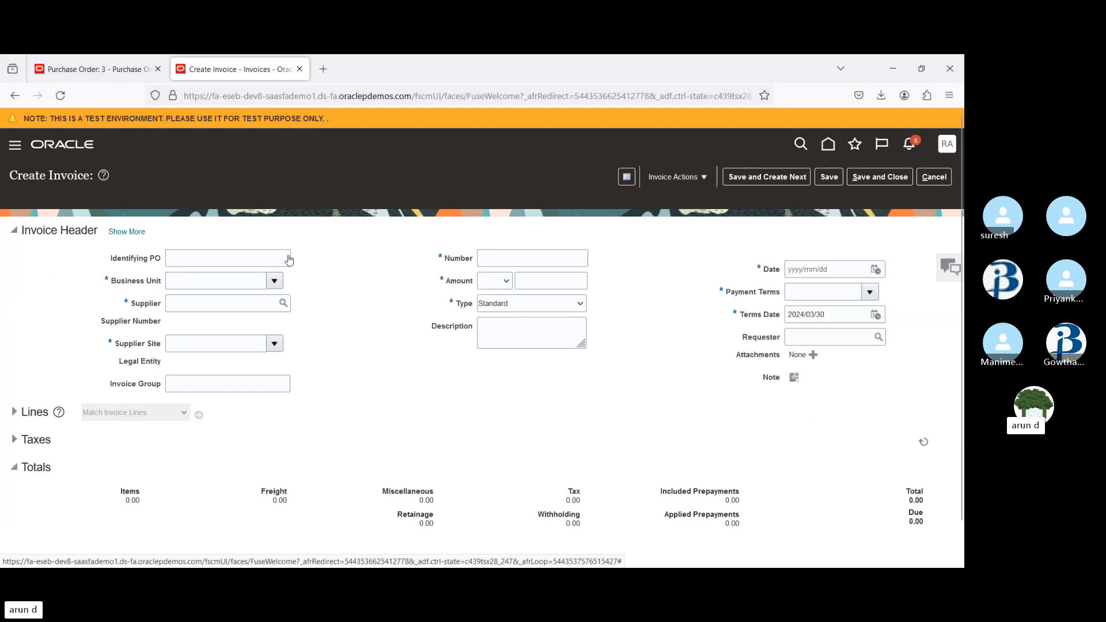
Search for the identifying PO with advanced search where Purchase Order equals 3, and select the first result
{"action": "left_click", "coordinate": [288, 260]}
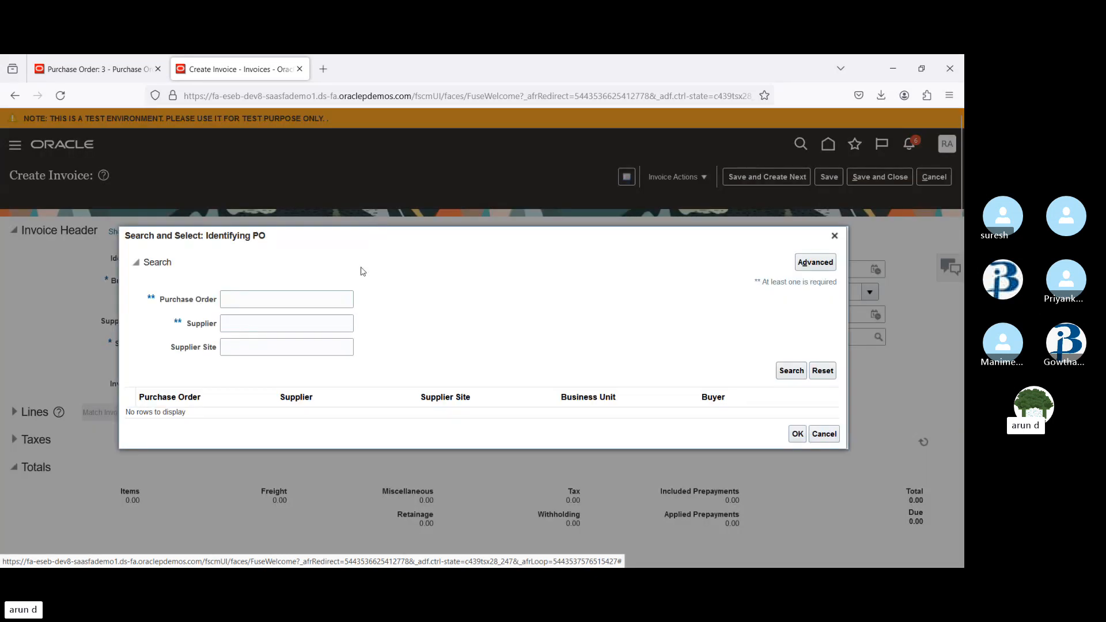
{"action": "left_click", "coordinate": [821, 266]}
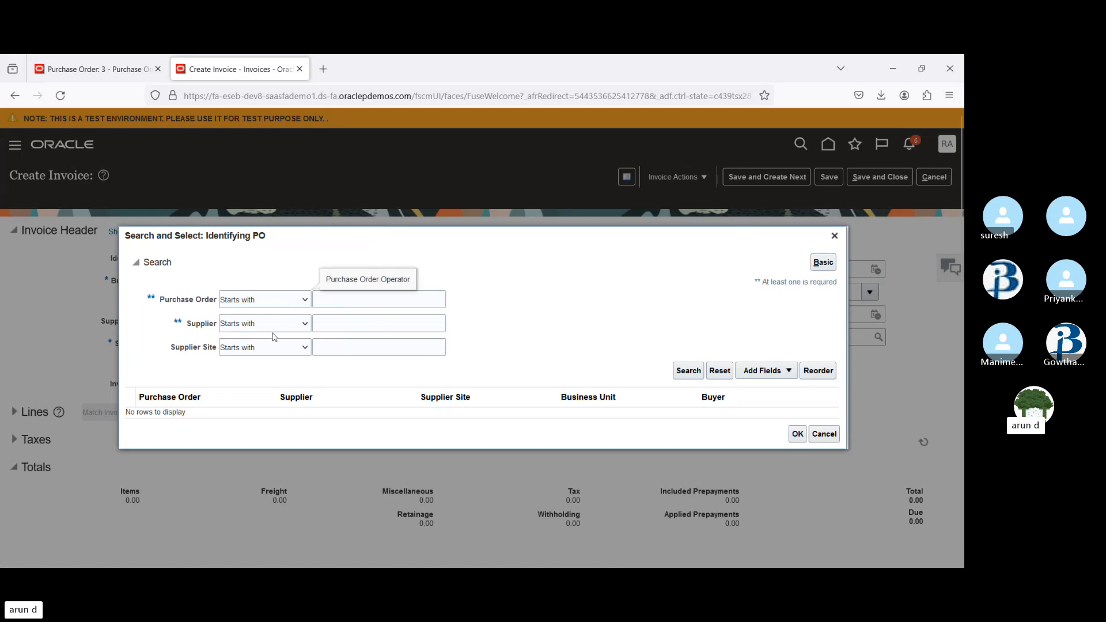
{"action": "left_click", "coordinate": [257, 356]}
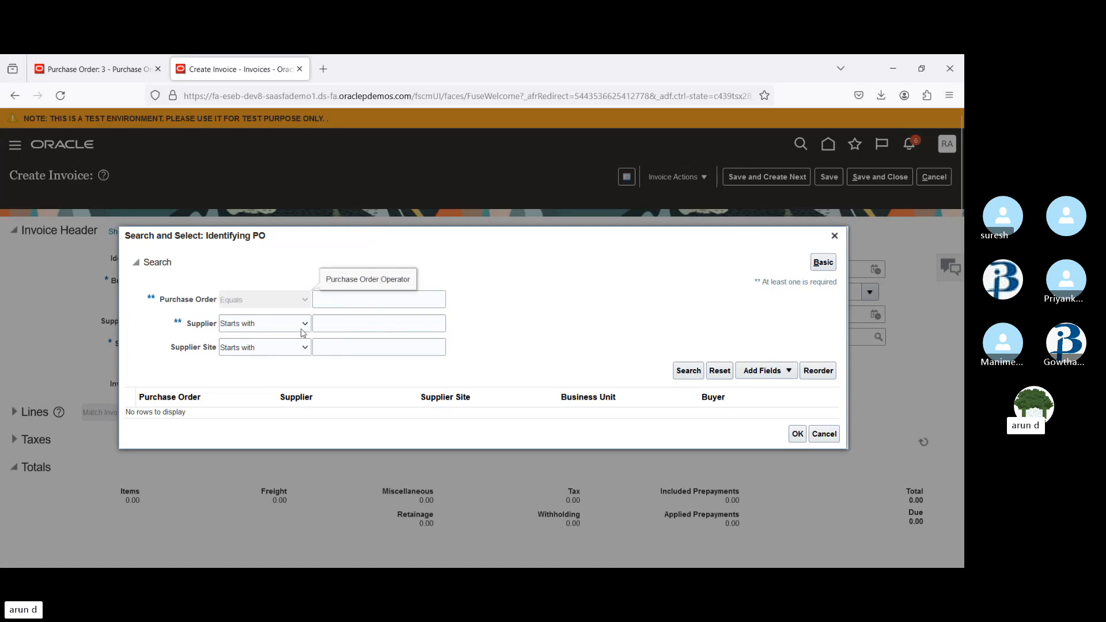
{"action": "left_click", "coordinate": [413, 304]}
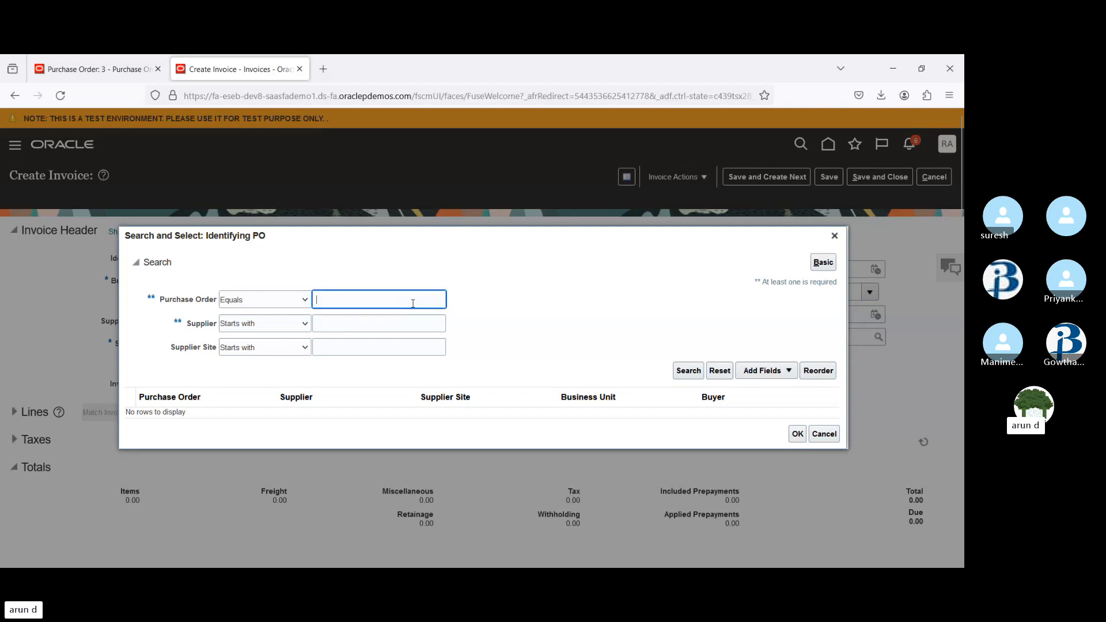
{"action": "left_click", "coordinate": [689, 370]}
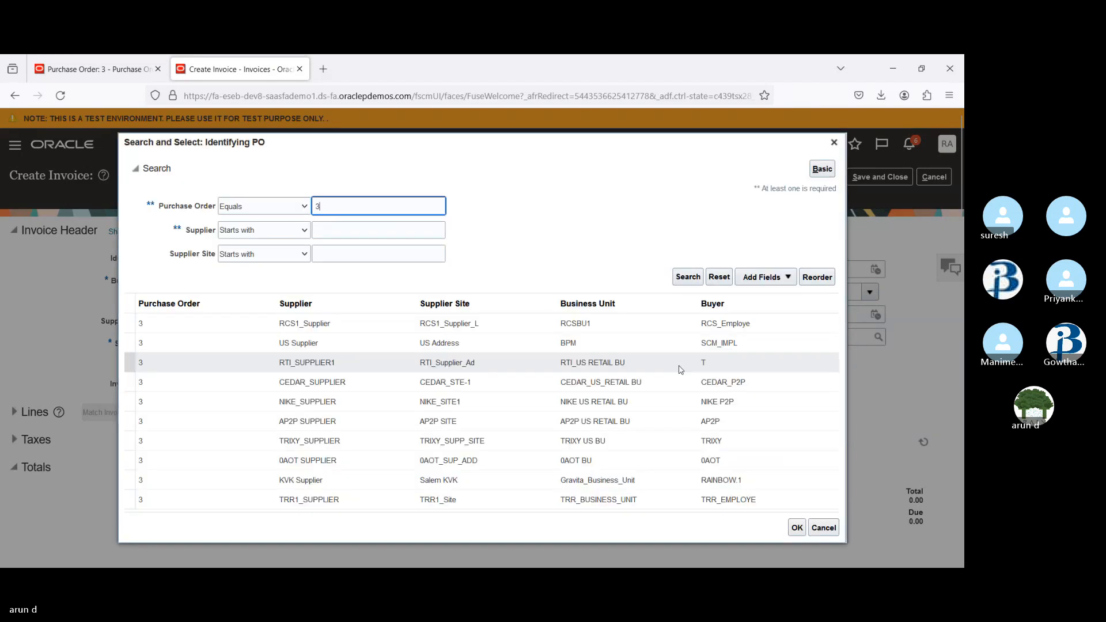
{"action": "left_click", "coordinate": [386, 326]}
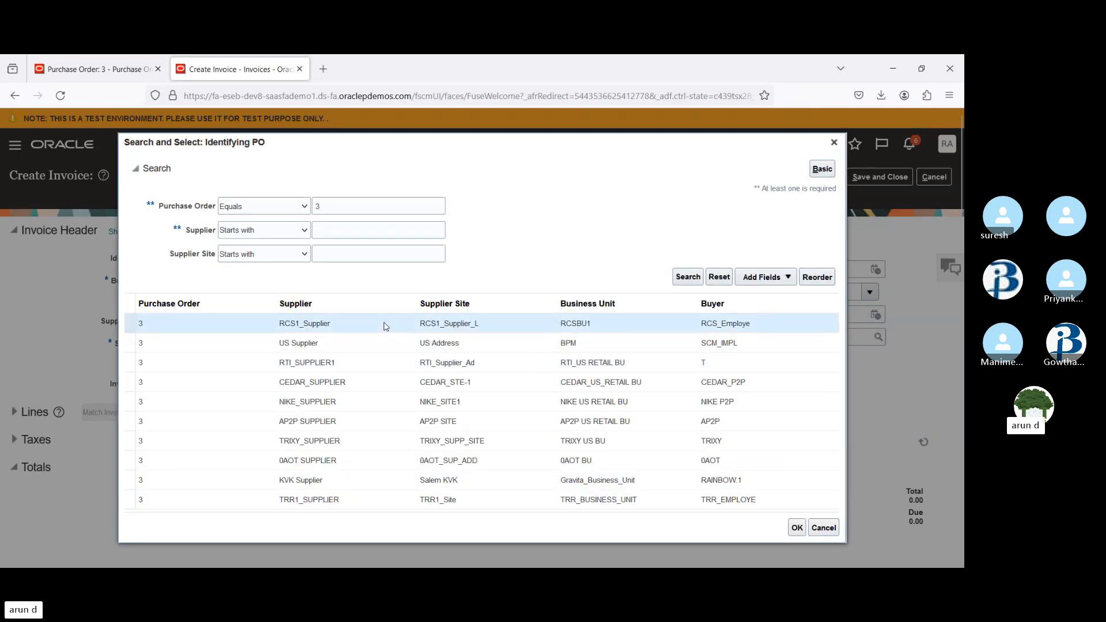
Browse the identifying PO search results for purchase order 3, comparing them against the open purchase order tab
{"action": "left_click", "coordinate": [95, 69]}
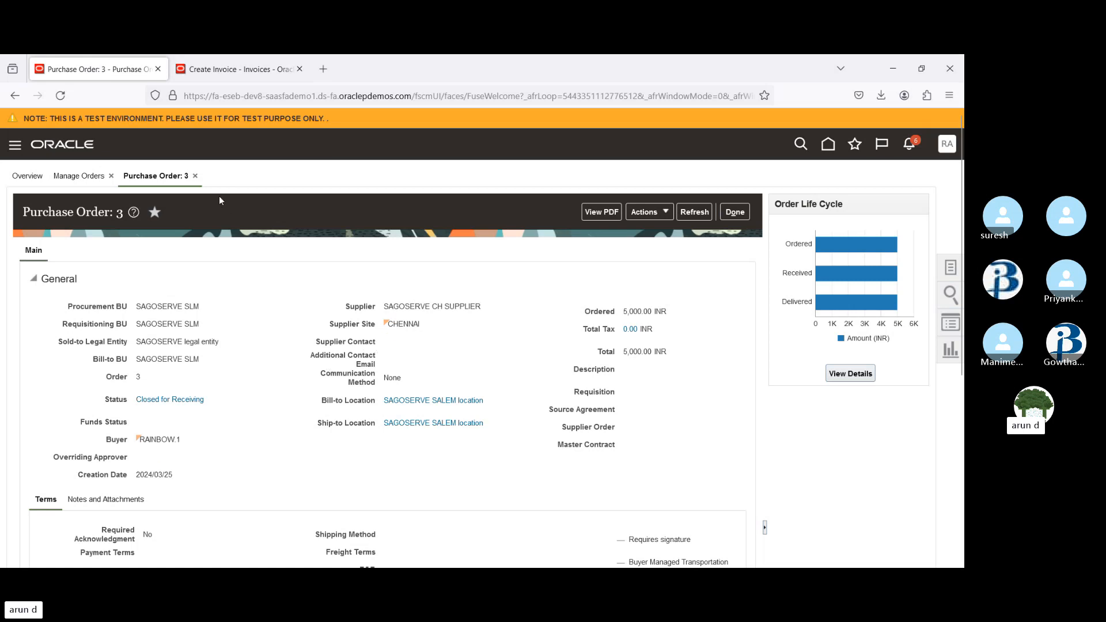
{"action": "left_click", "coordinate": [232, 69]}
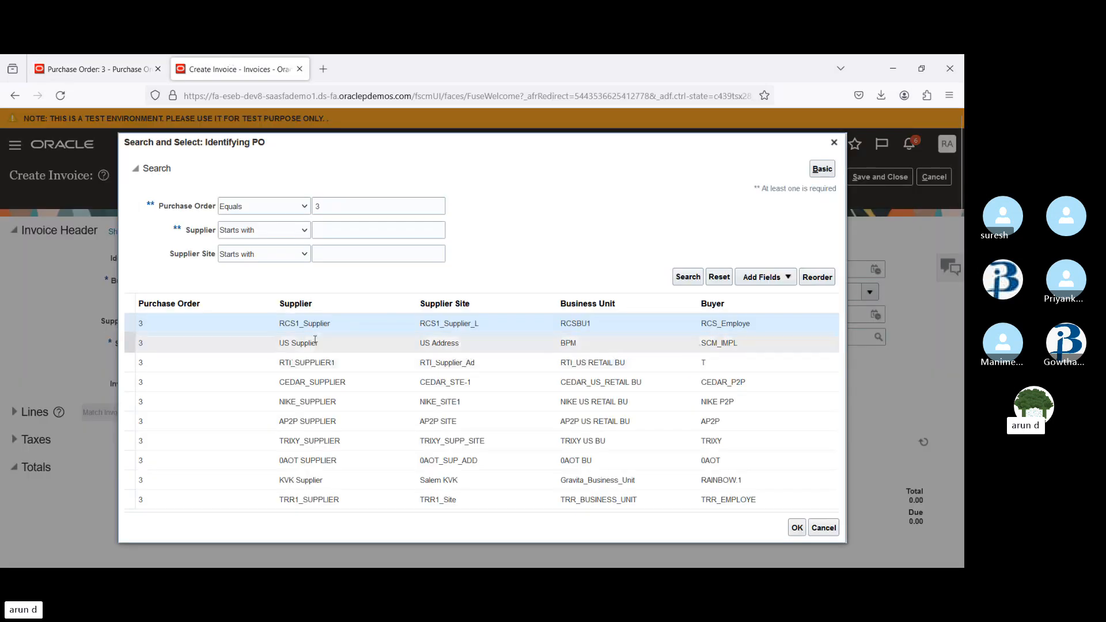
{"action": "left_click", "coordinate": [305, 429]}
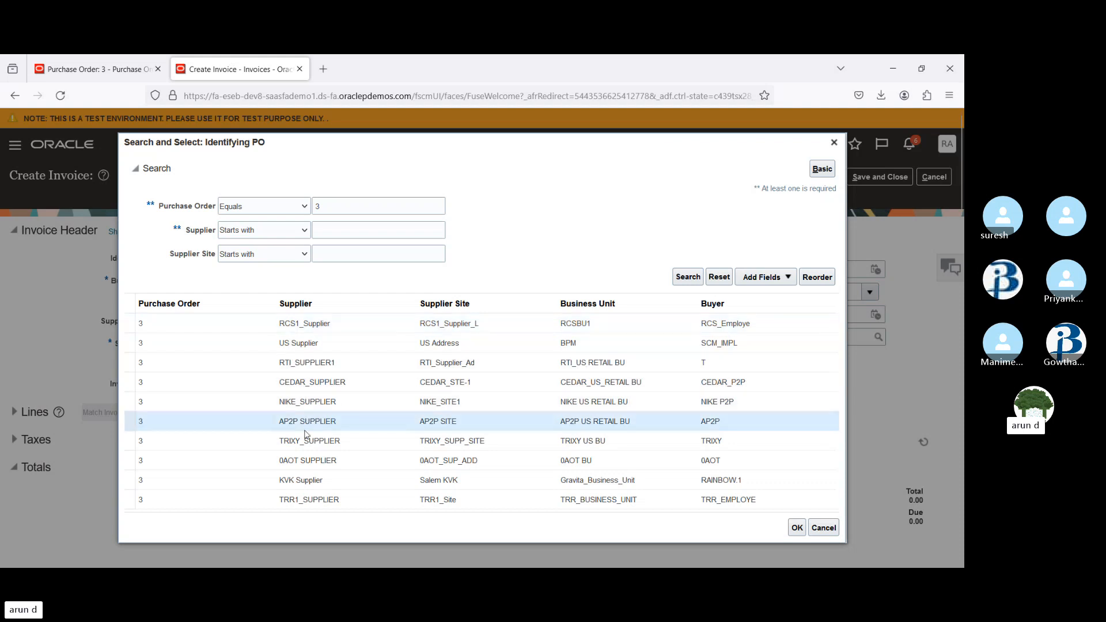
{"action": "key", "text": "Down"}
{"action": "key", "text": "Down"}
{"action": "key", "text": "Down"}
{"action": "key", "text": "Down"}
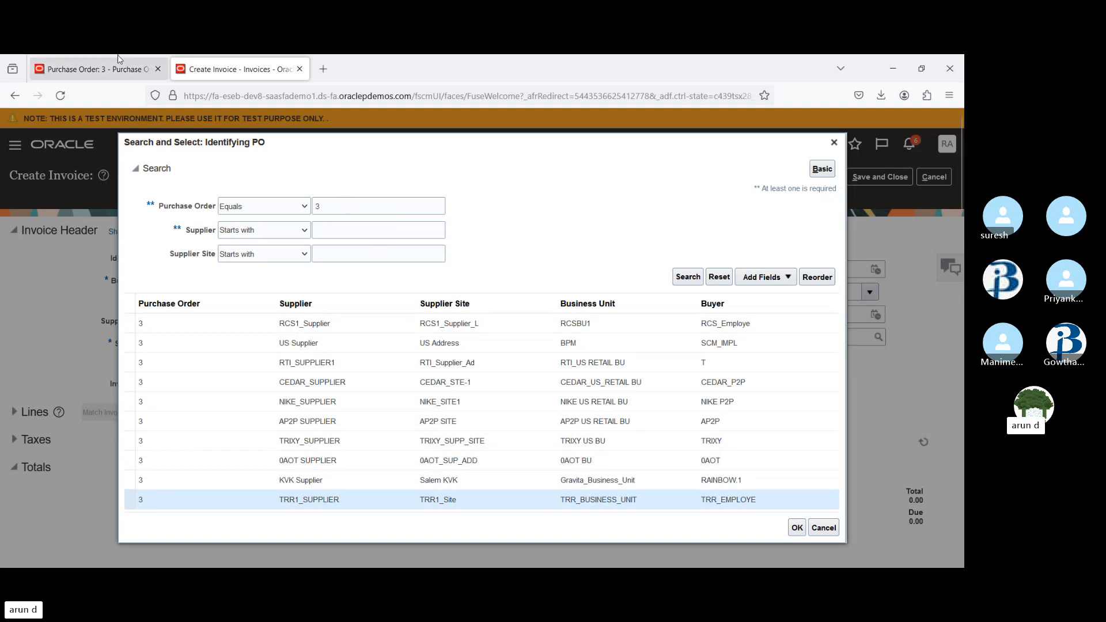
Open the details of line 1 of purchase order 3 and review its shipping and billing information
{"action": "left_click", "coordinate": [101, 69]}
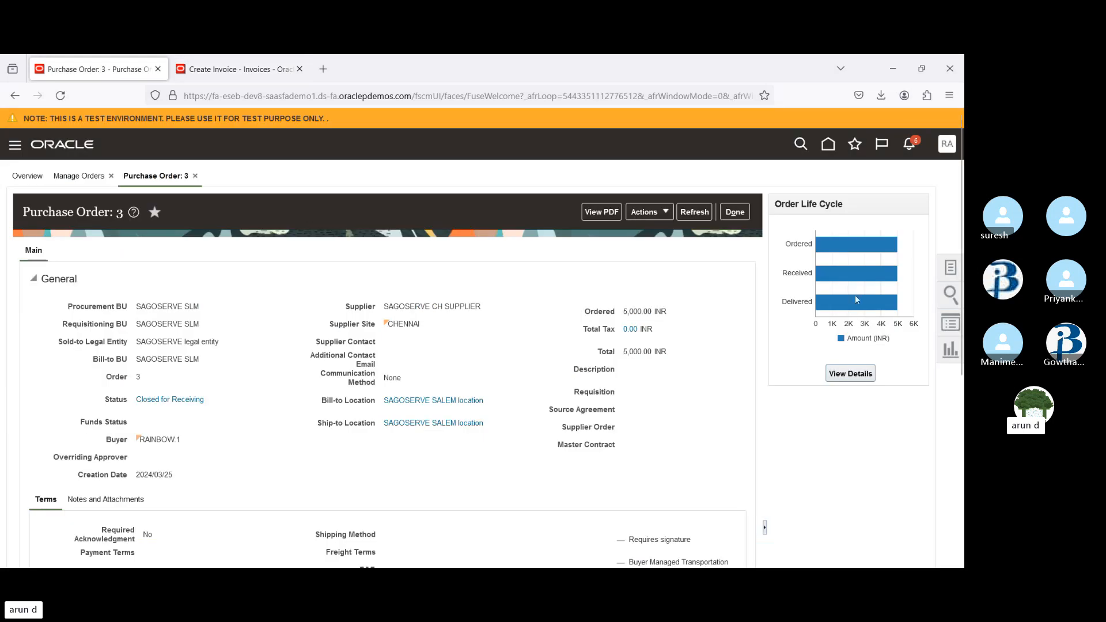
{"action": "scroll", "coordinate": [855, 295], "scroll_direction": "down", "scroll_amount": 2}
{"action": "scroll", "coordinate": [385, 337], "scroll_direction": "down", "scroll_amount": 4}
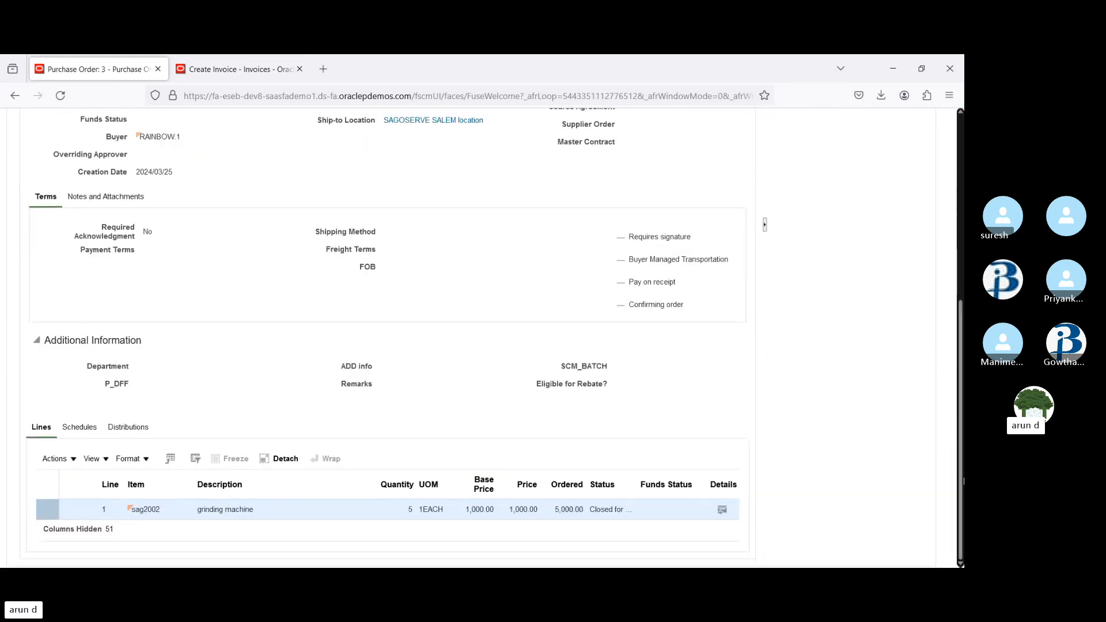
{"action": "left_click", "coordinate": [723, 509]}
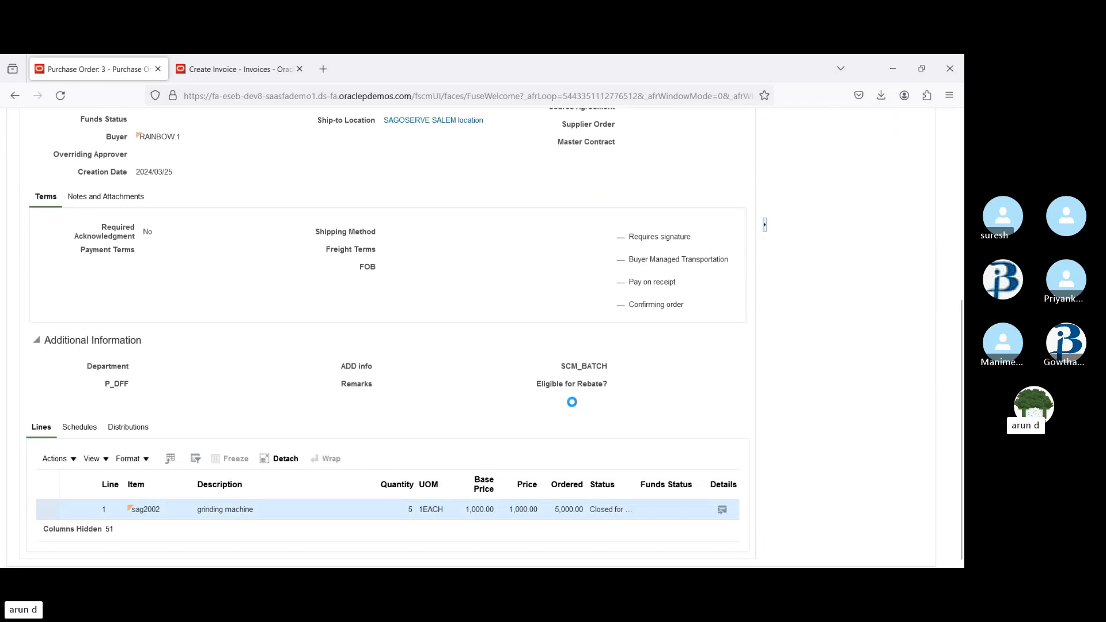
{"action": "scroll", "coordinate": [572, 401], "scroll_direction": "down", "scroll_amount": 3}
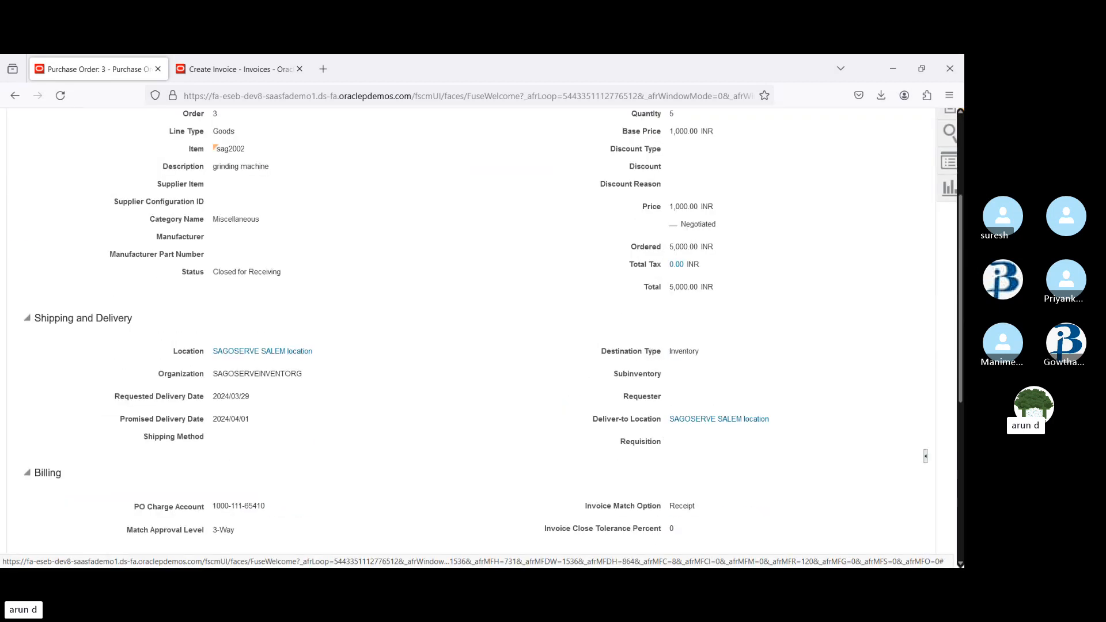
{"action": "scroll", "coordinate": [484, 334], "scroll_direction": "down", "scroll_amount": 3}
{"action": "left_click_drag", "start_coordinate": [962, 405], "coordinate": [963, 400]}
{"action": "scroll", "coordinate": [525, 249], "scroll_direction": "up", "scroll_amount": 6}
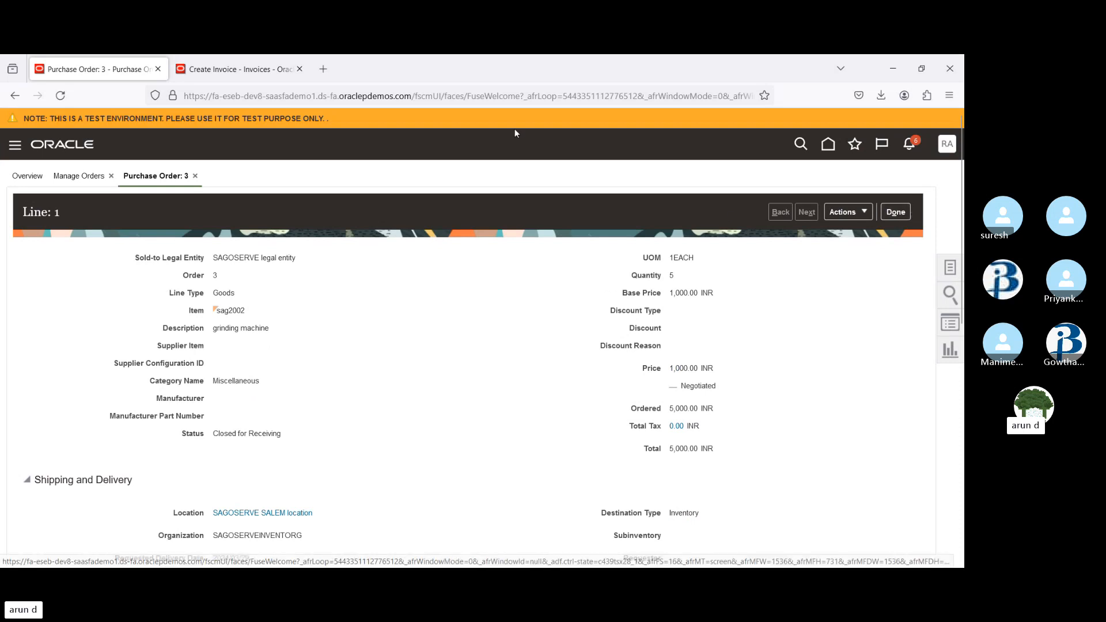
Try searching identifying POs by supplier site starting with SAG instead of PO number, then close the search dialog
{"action": "left_click", "coordinate": [206, 73]}
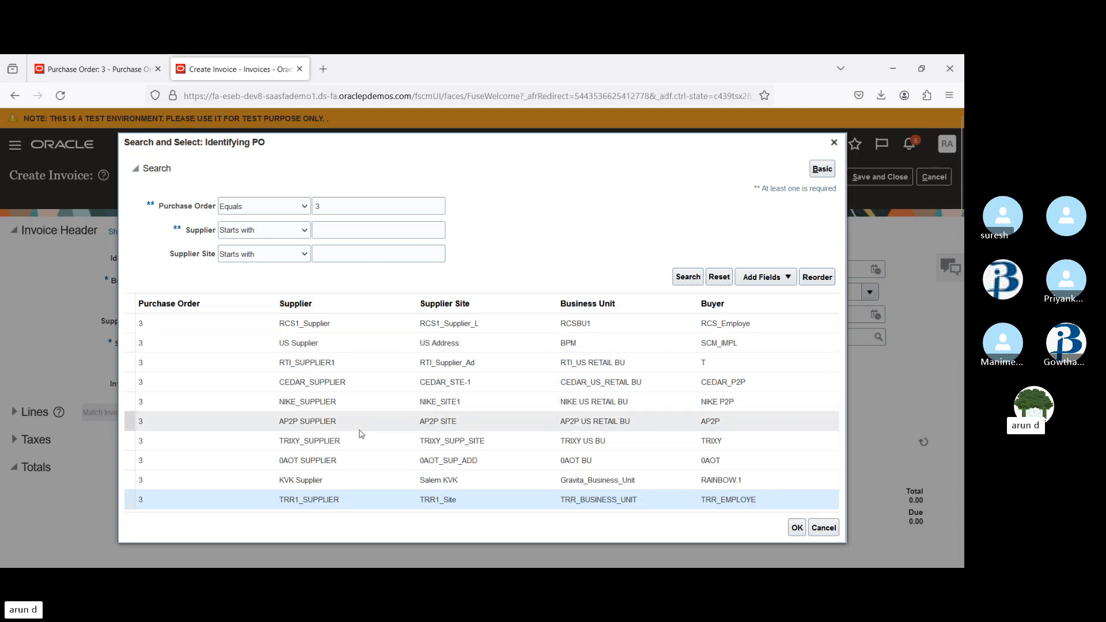
{"action": "left_click", "coordinate": [330, 203]}
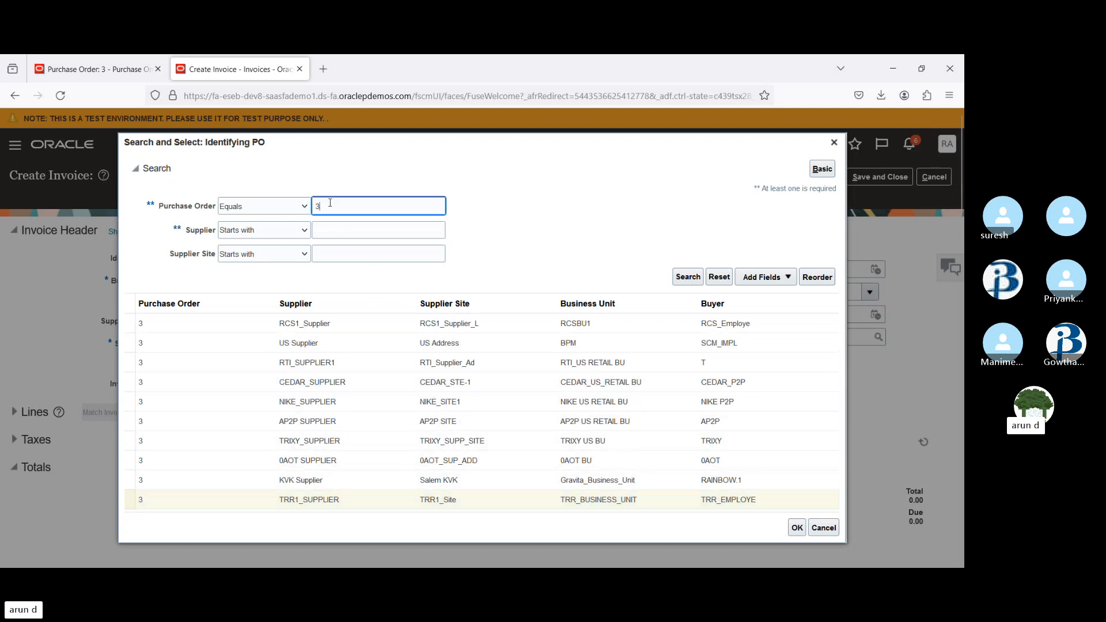
{"action": "left_click", "coordinate": [348, 257]}
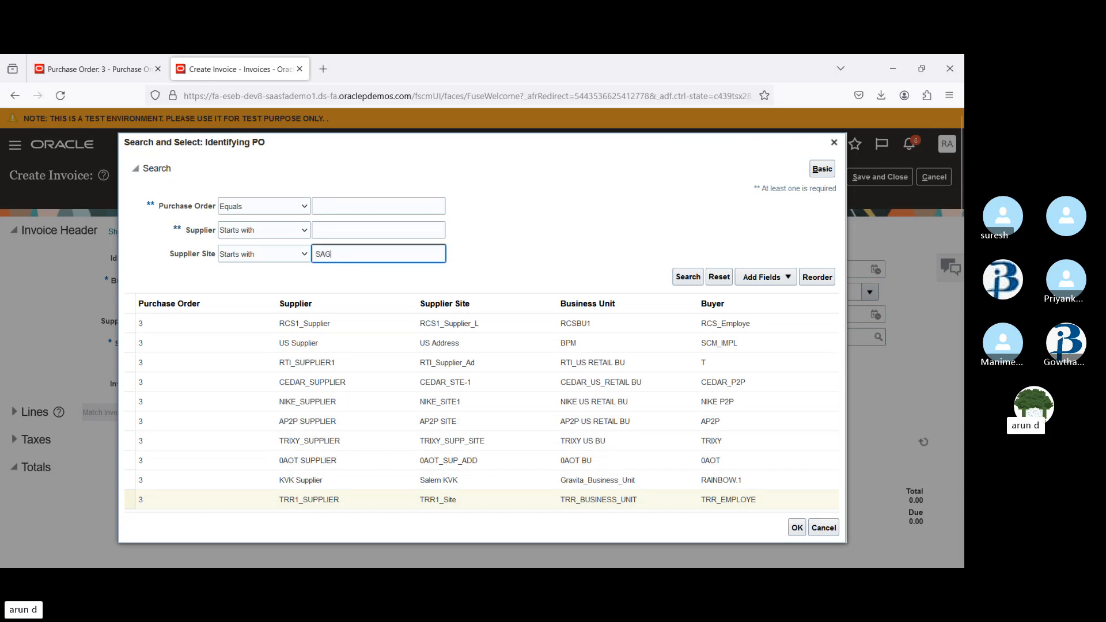
{"action": "key", "text": "Return"}
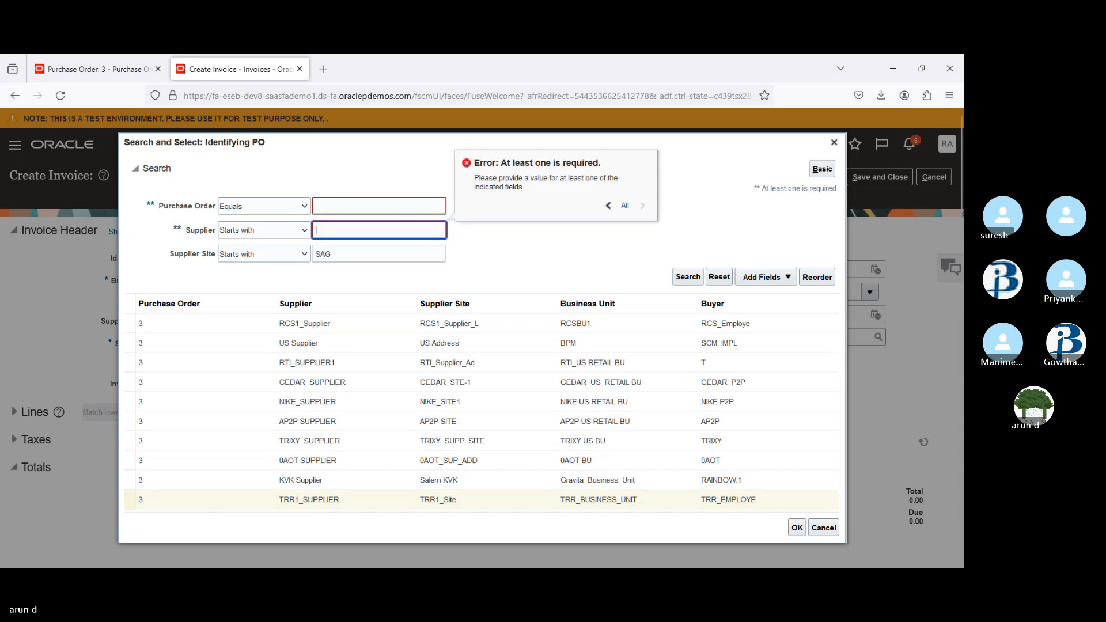
{"action": "left_click", "coordinate": [833, 144]}
Cancel the invoice and open the Payables functional area in Setup and Maintenance
{"action": "left_click", "coordinate": [934, 177]}
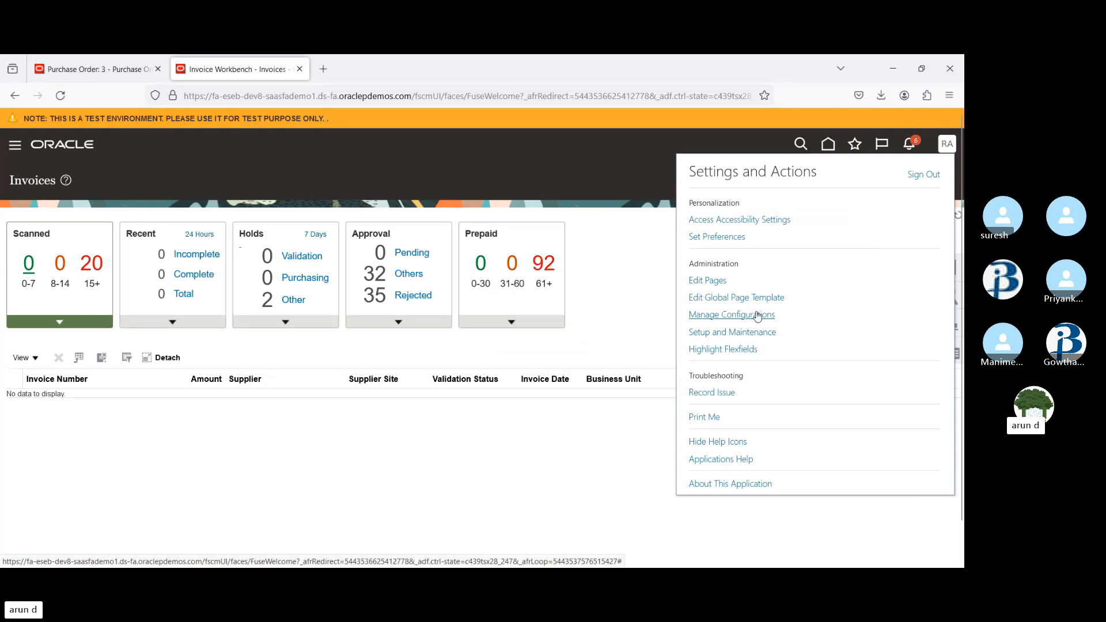
{"action": "left_click", "coordinate": [729, 331]}
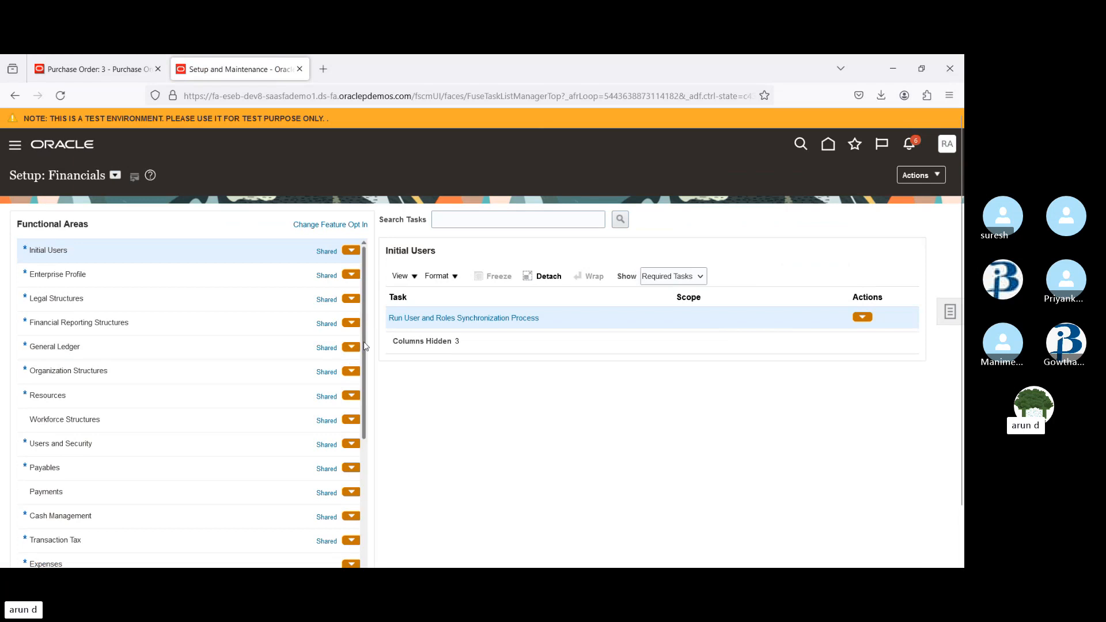
{"action": "left_click_drag", "start_coordinate": [365, 346], "coordinate": [370, 379]}
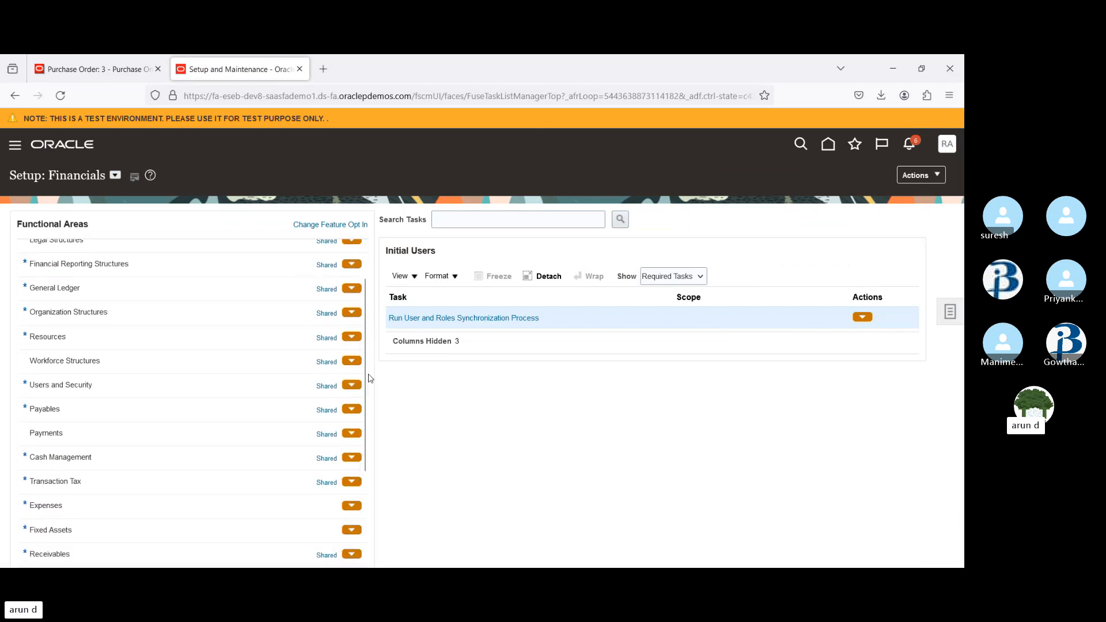
{"action": "left_click", "coordinate": [213, 417]}
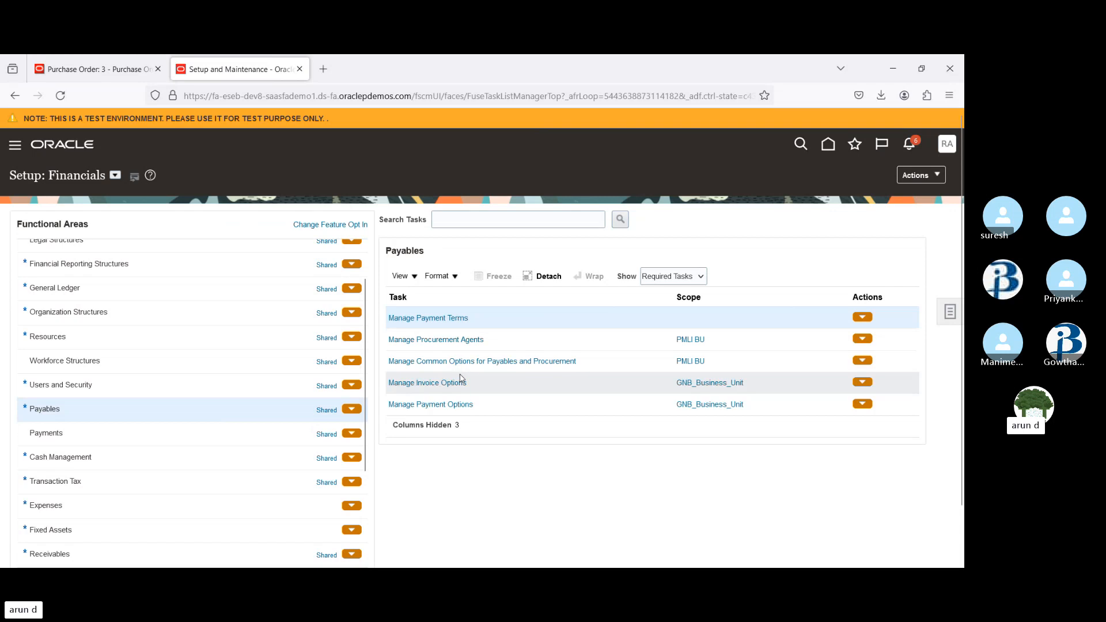
Set the scope of Manage Invoice Options to business unit SAGOSERVE SLM by searching for SAG
{"action": "left_click", "coordinate": [703, 384]}
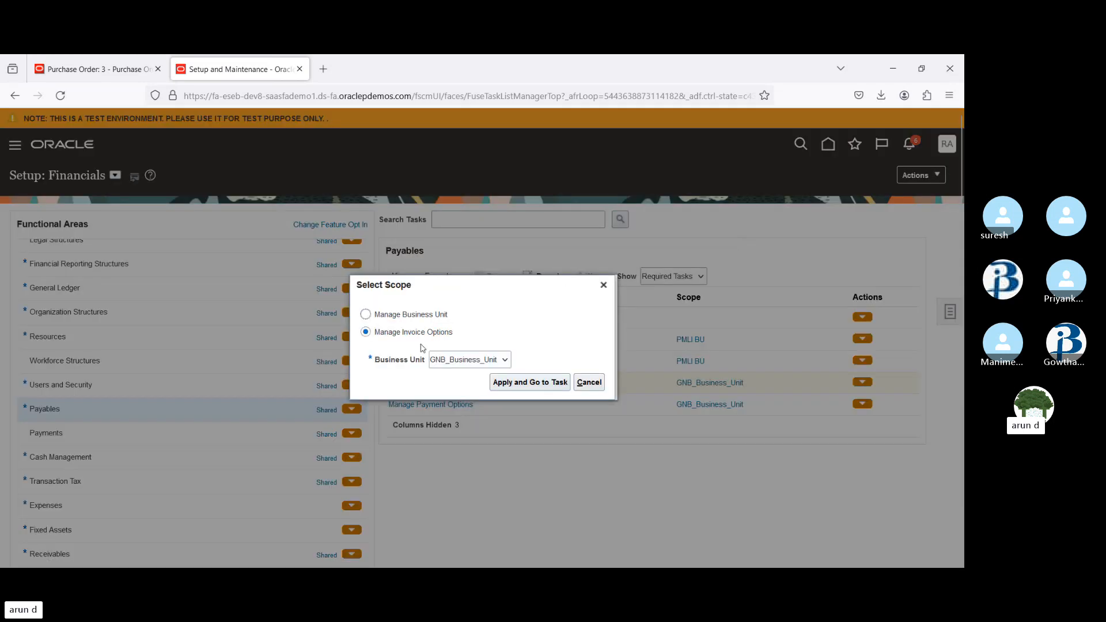
{"action": "left_click", "coordinate": [462, 359]}
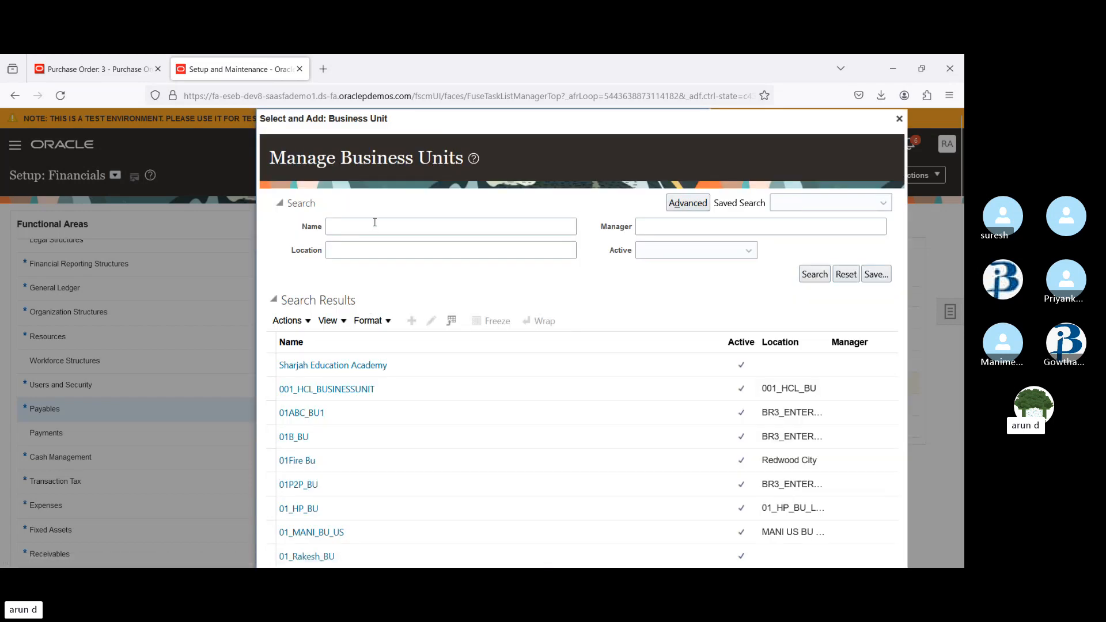
{"action": "left_click", "coordinate": [375, 222]}
{"action": "type", "text": "S"}
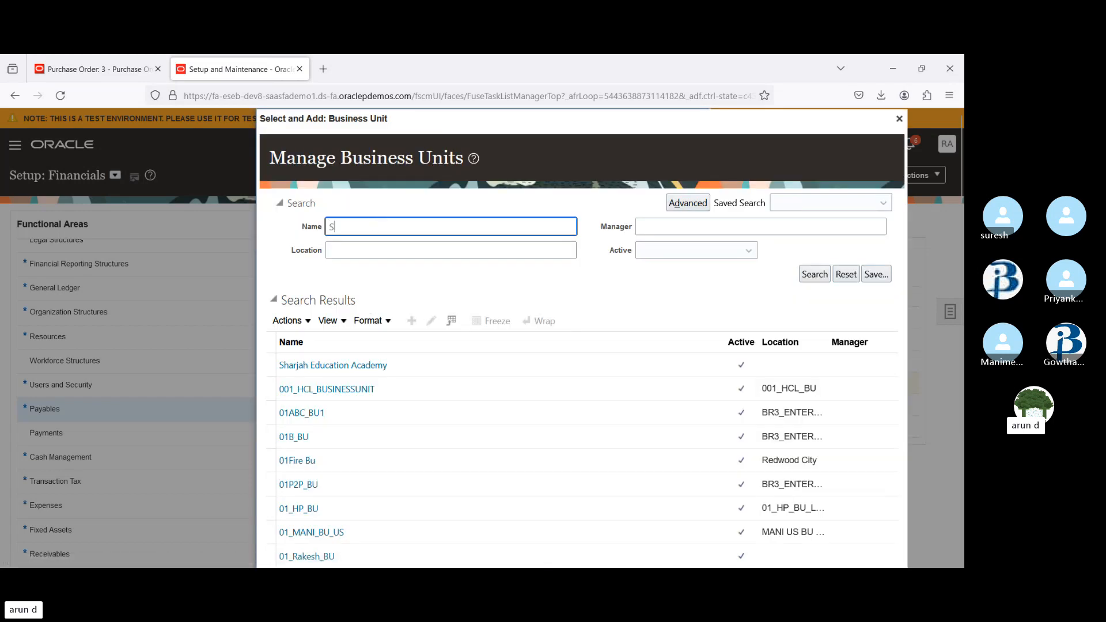
{"action": "type", "text": "AG"}
{"action": "key", "text": "Return"}
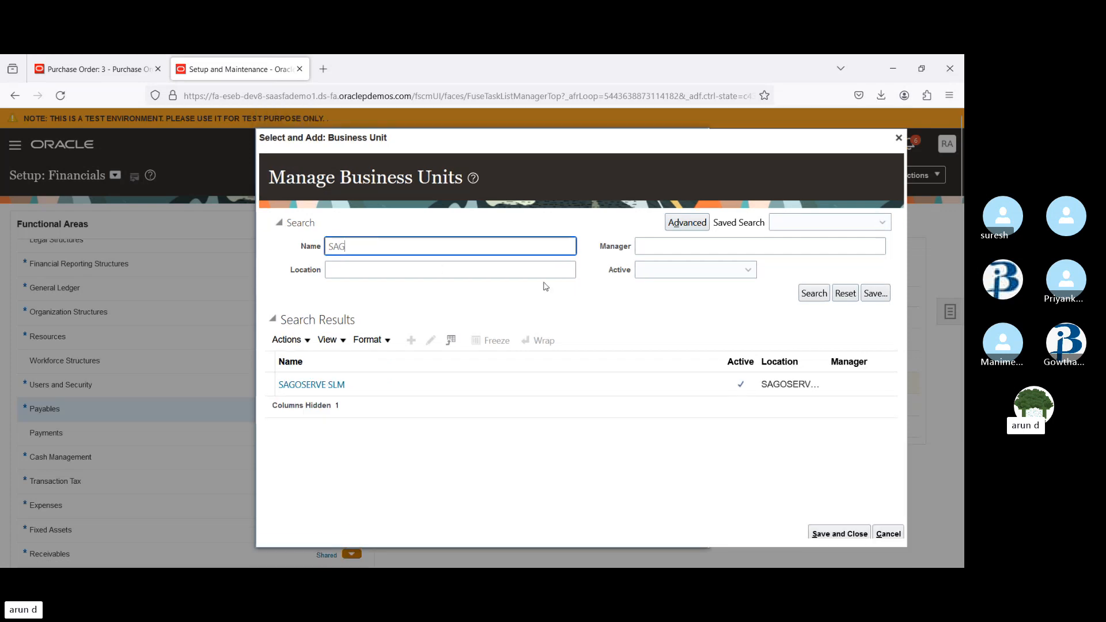
{"action": "left_click", "coordinate": [423, 386]}
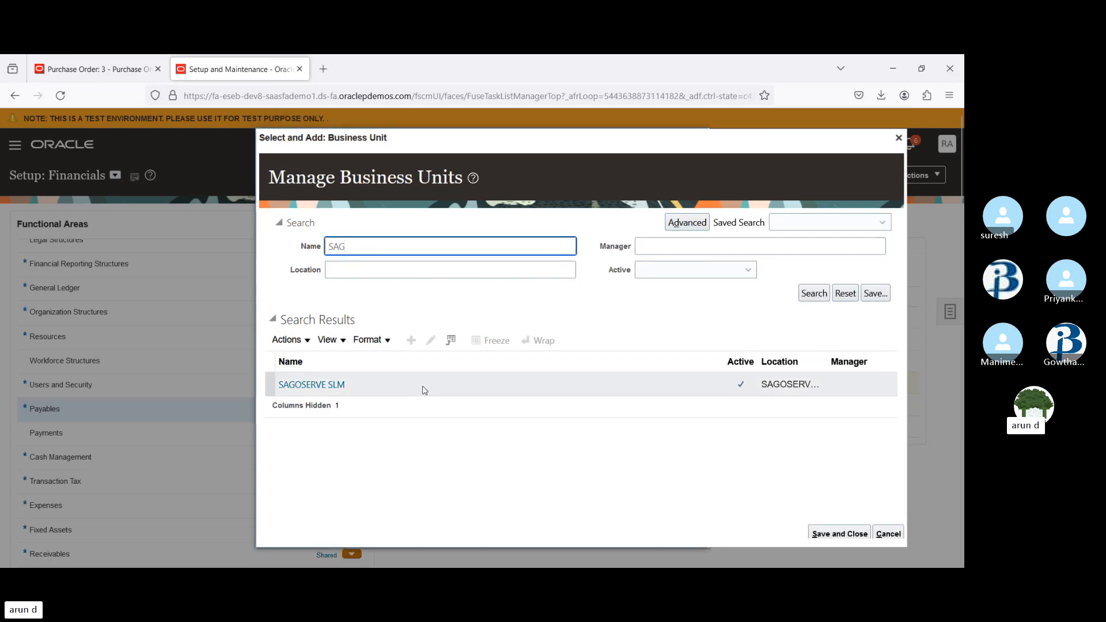
{"action": "left_click", "coordinate": [841, 533]}
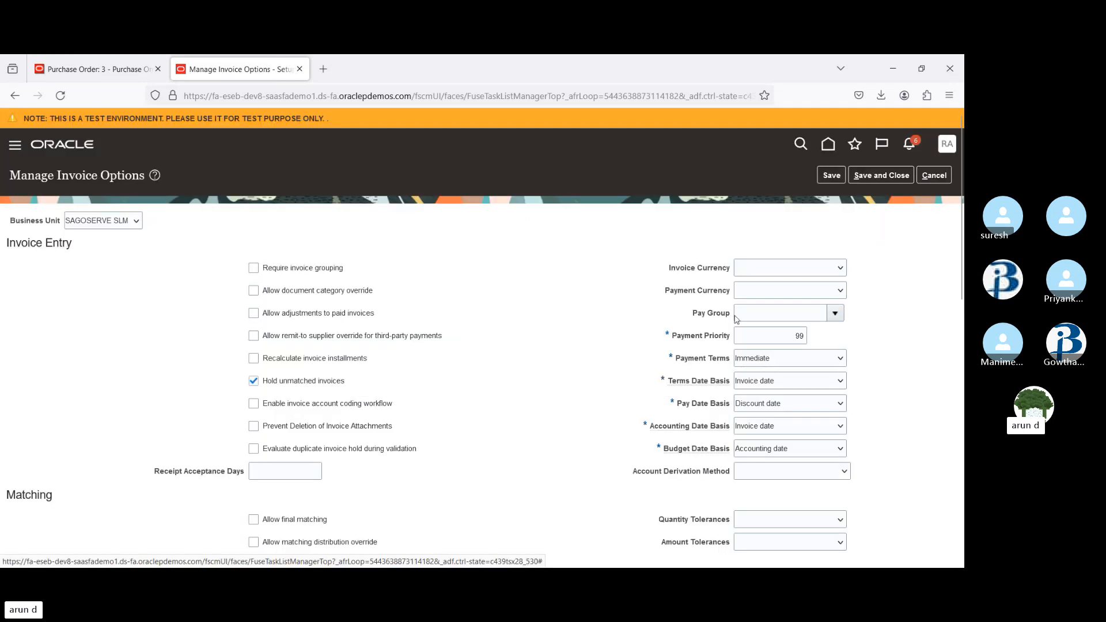
Review the invoice options for SAGOSERVE SLM, leaving and reopening the task without saving changes
{"action": "scroll", "coordinate": [956, 362], "scroll_direction": "down", "scroll_amount": 5}
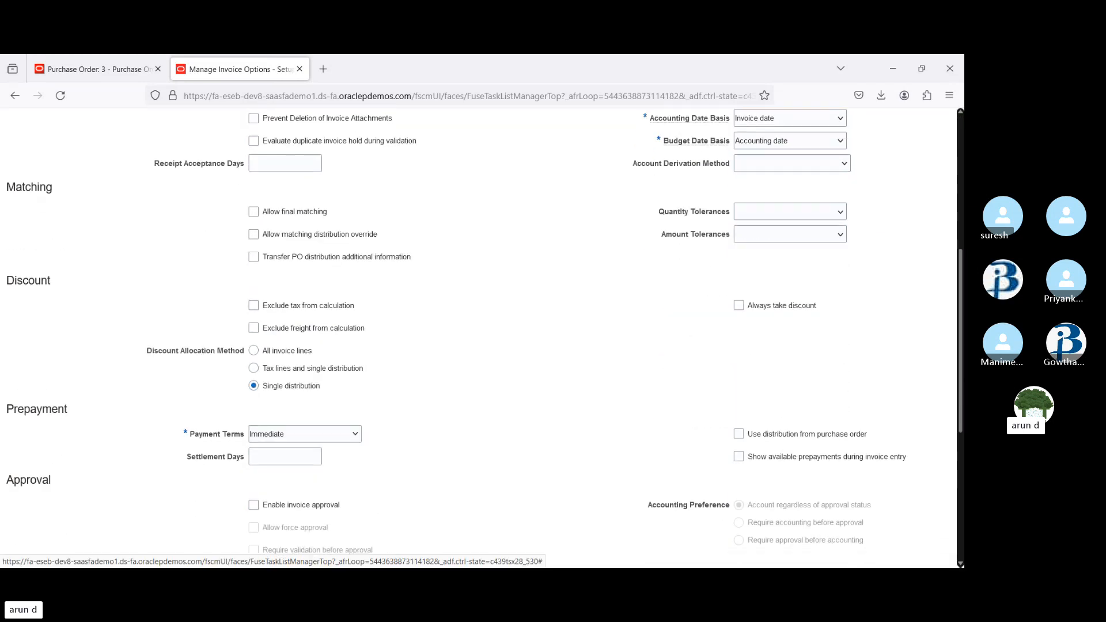
{"action": "scroll", "coordinate": [958, 319], "scroll_direction": "up", "scroll_amount": 5}
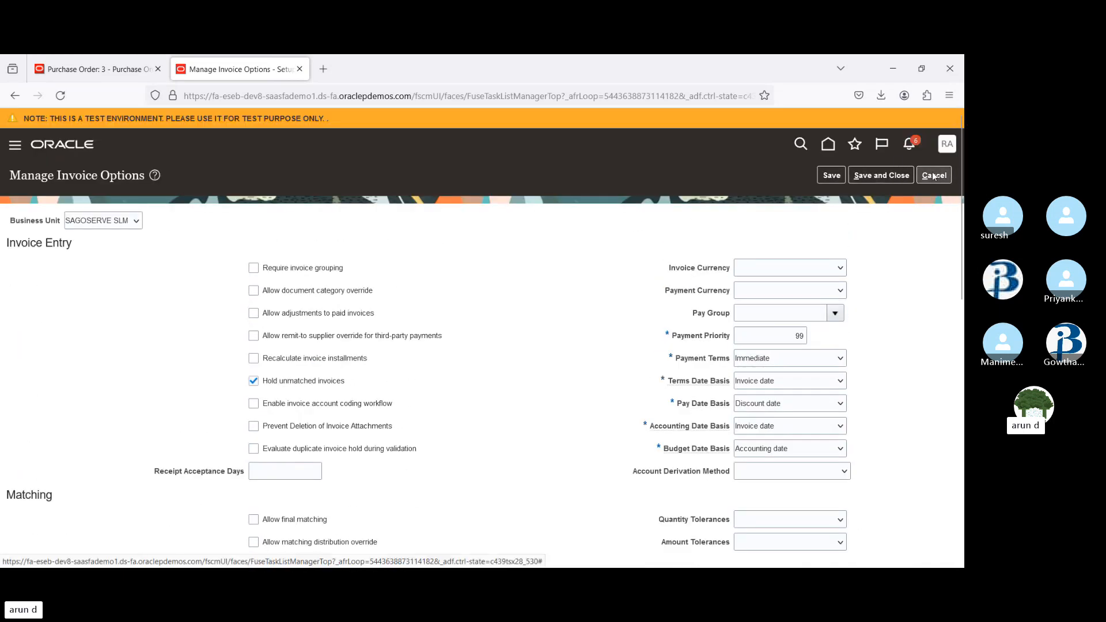
{"action": "left_click", "coordinate": [935, 176]}
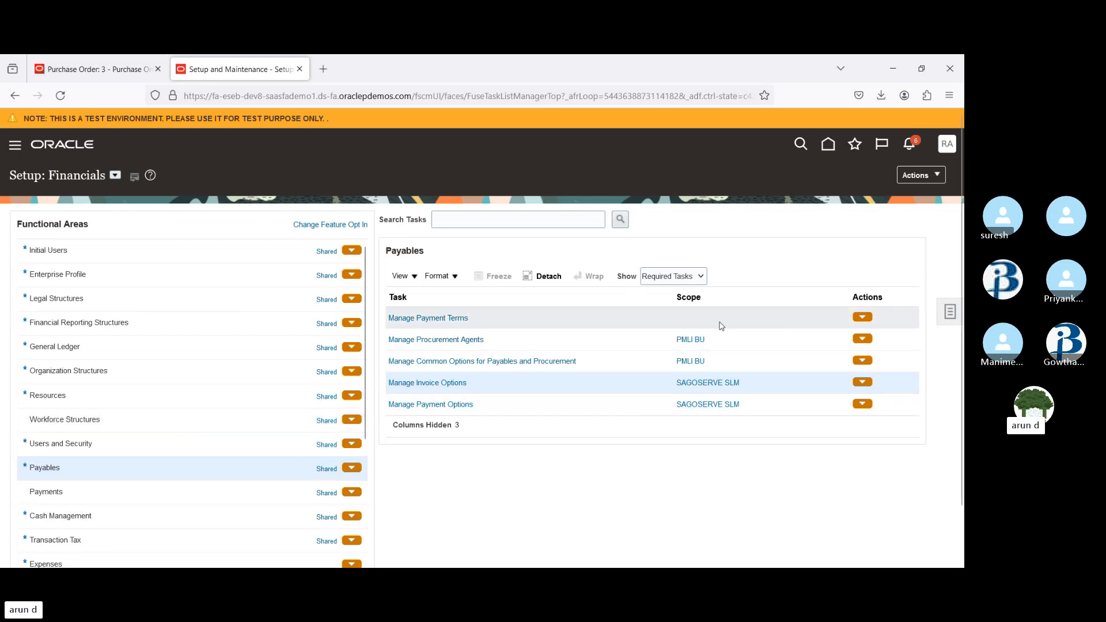
{"action": "left_click", "coordinate": [444, 384]}
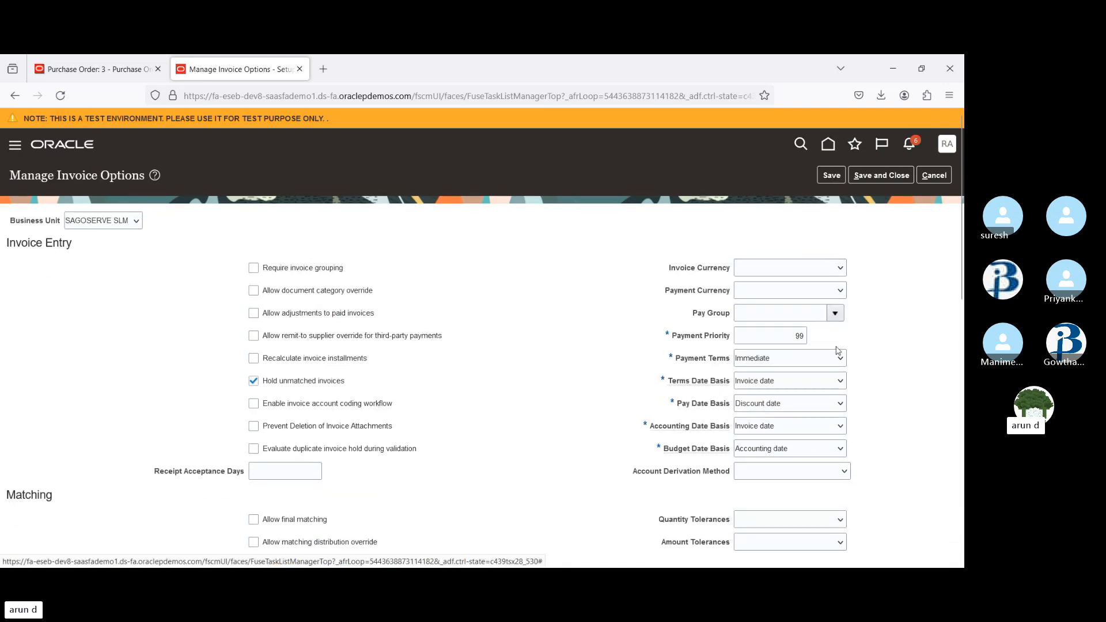
{"action": "left_click", "coordinate": [939, 177]}
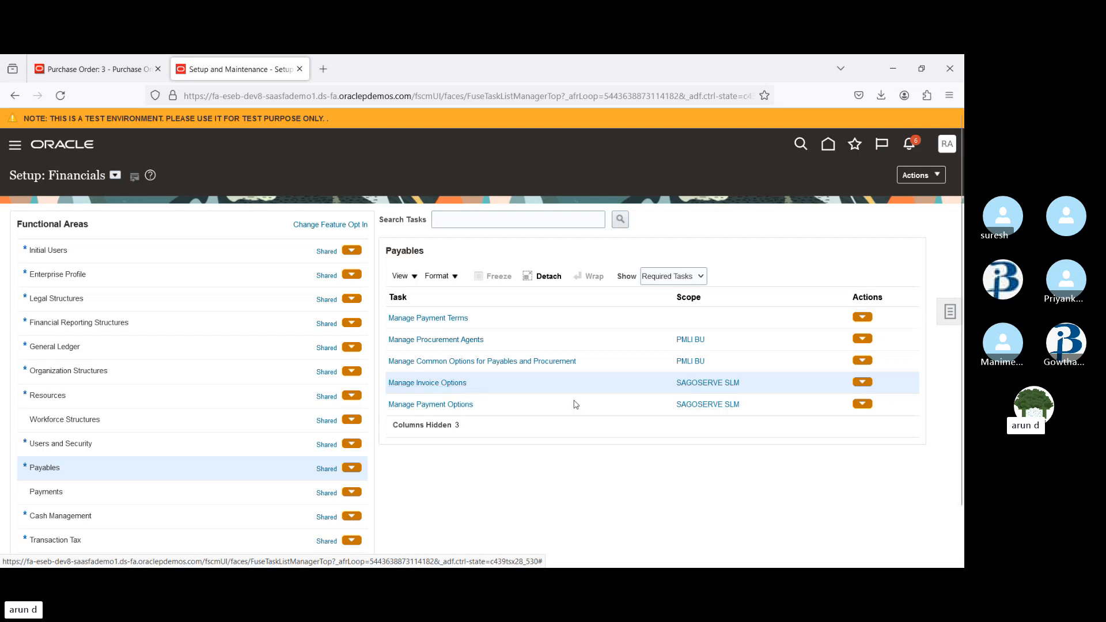
Review the sold-to legal entity on purchase order 3's line, then return to the setup tab
{"action": "left_click", "coordinate": [87, 67]}
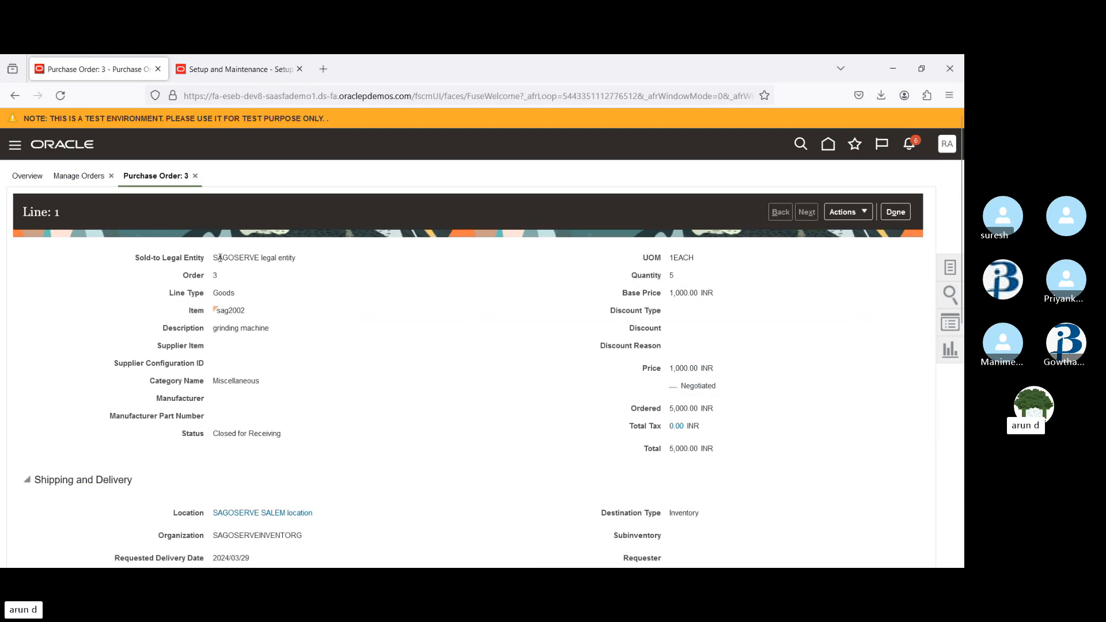
{"action": "left_click_drag", "start_coordinate": [217, 255], "coordinate": [260, 259]}
{"action": "left_click", "coordinate": [248, 72]}
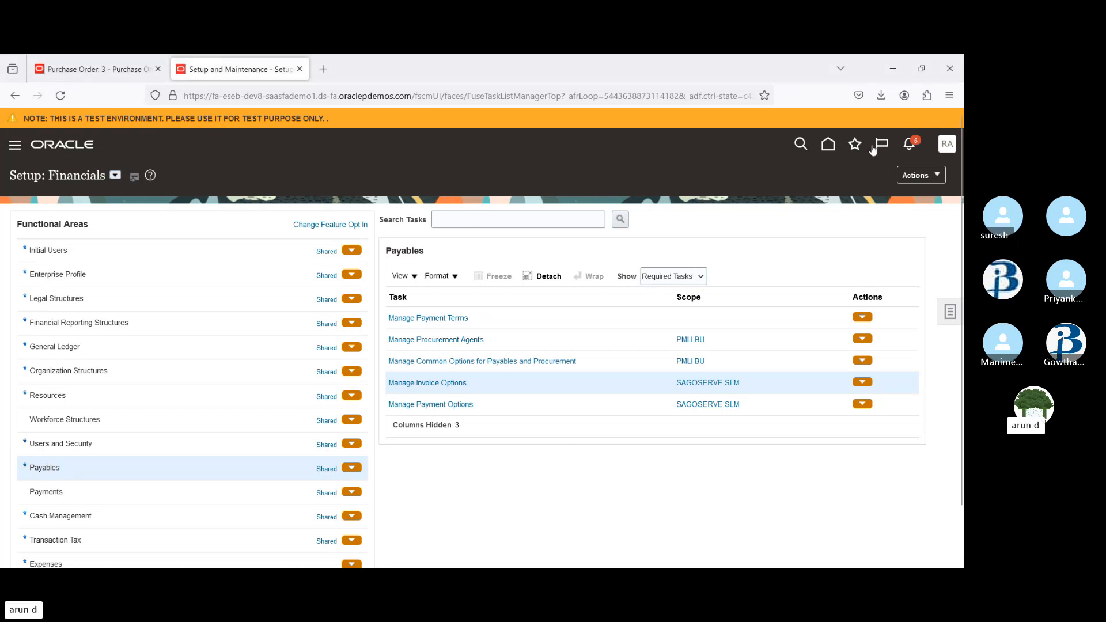
Close purchase order 3's line and header views to return to Manage Orders
{"action": "left_click", "coordinate": [824, 144]}
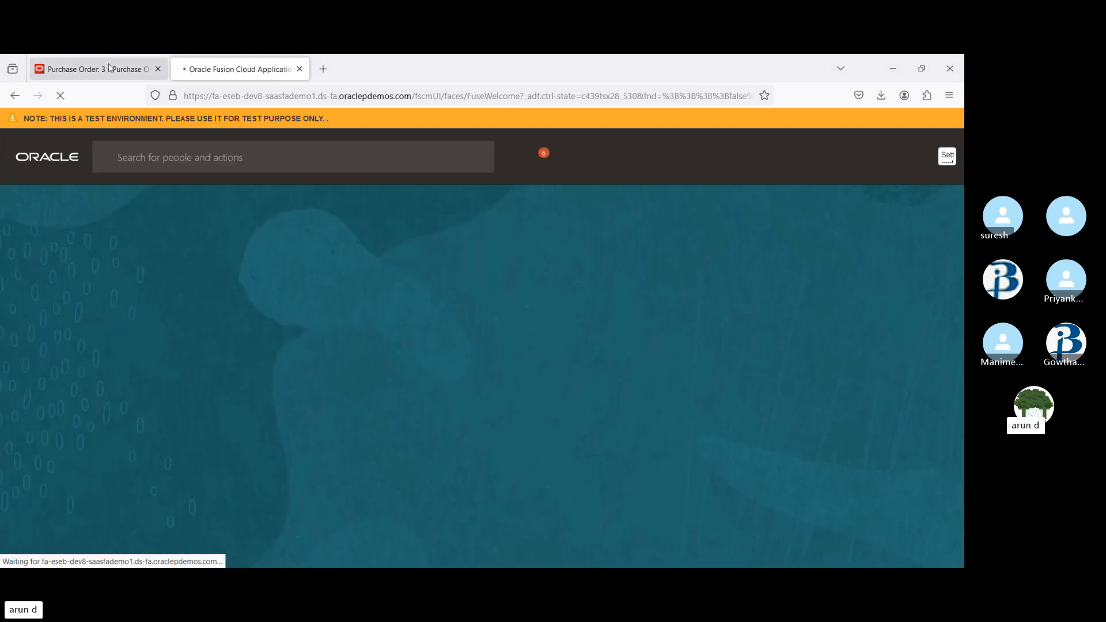
{"action": "left_click", "coordinate": [98, 69]}
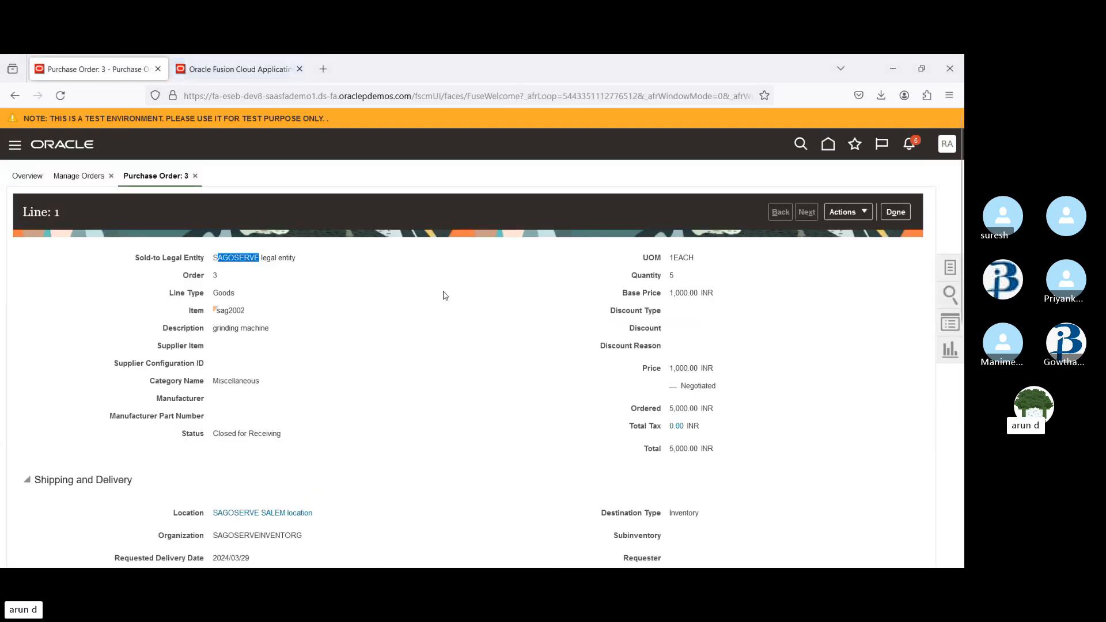
{"action": "left_click", "coordinate": [898, 214]}
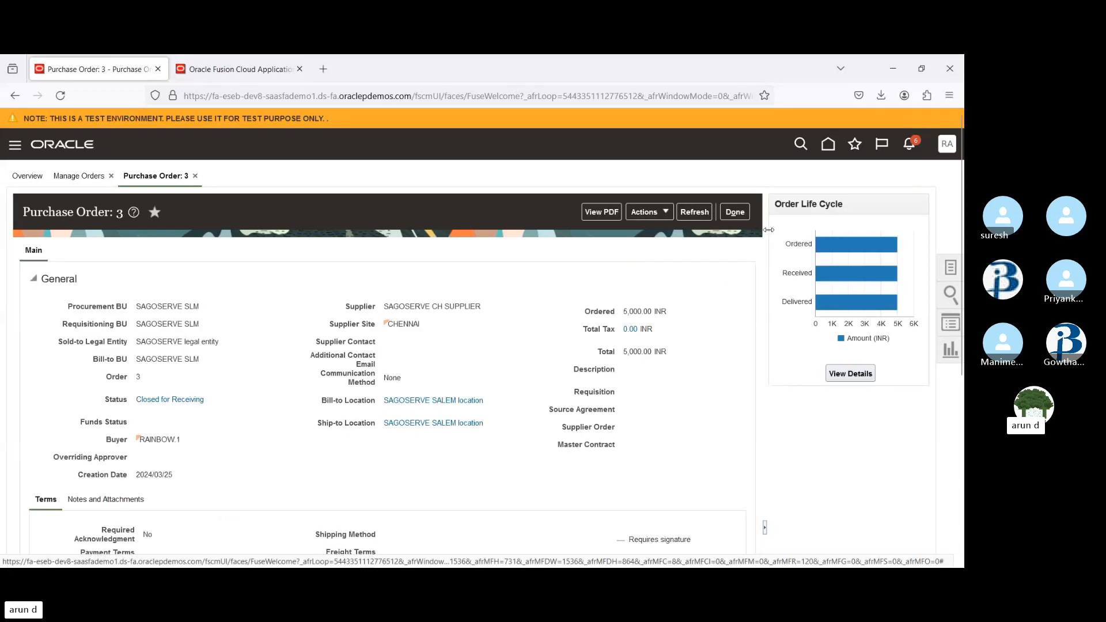
{"action": "left_click", "coordinate": [737, 213]}
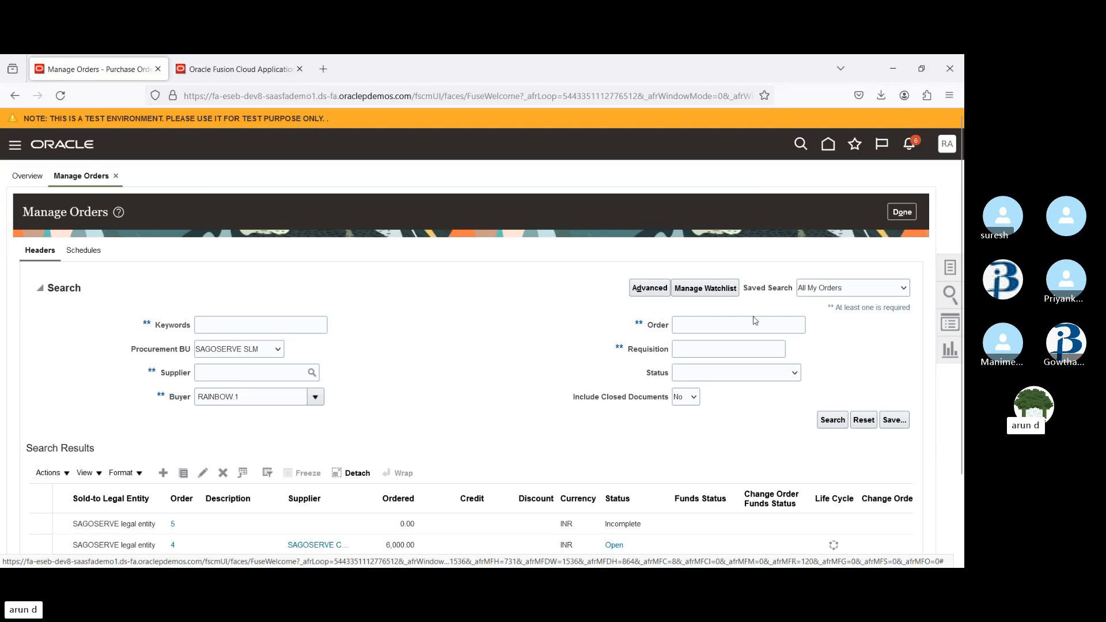
Start a new purchase order with procurement BU 01P2P_BU and open the supplier search from the supplier field
{"action": "left_click", "coordinate": [163, 473]}
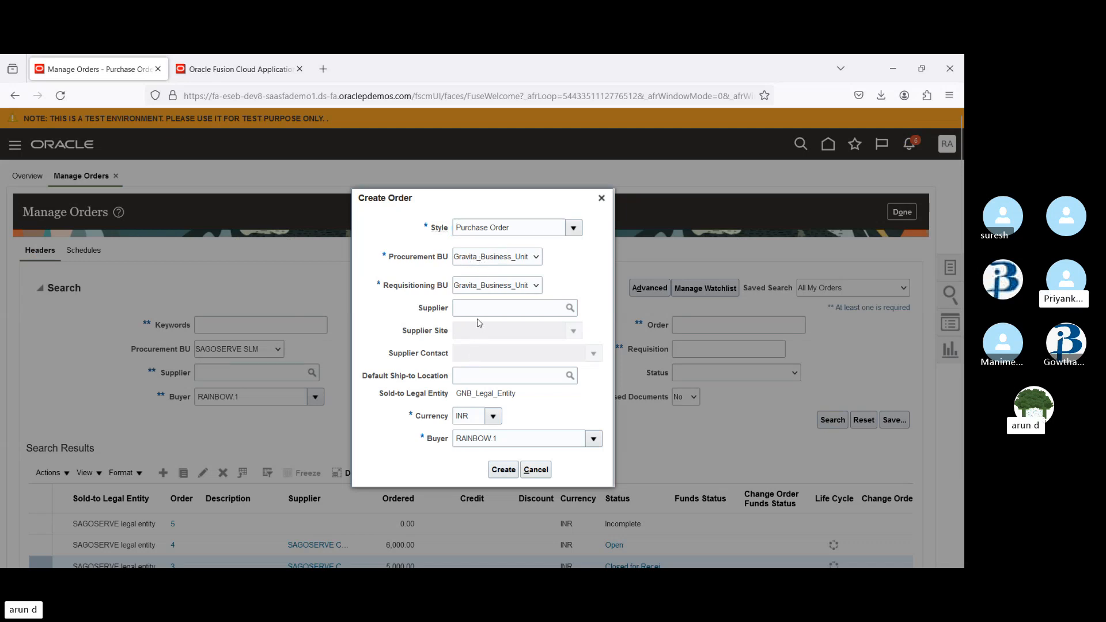
{"action": "left_click", "coordinate": [483, 278]}
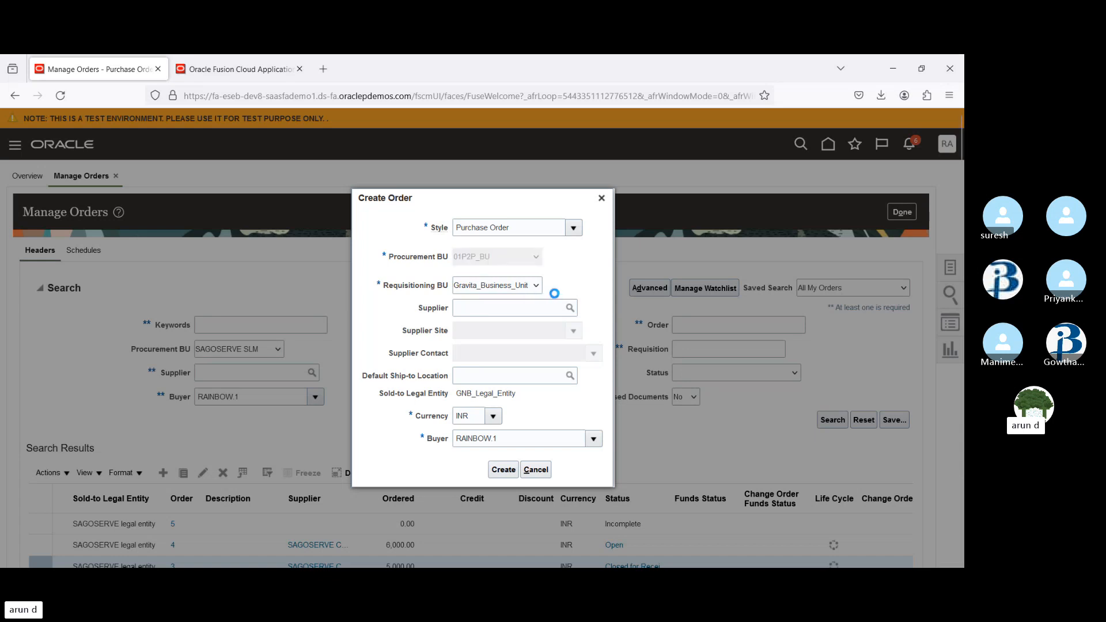
{"action": "left_click", "coordinate": [495, 308]}
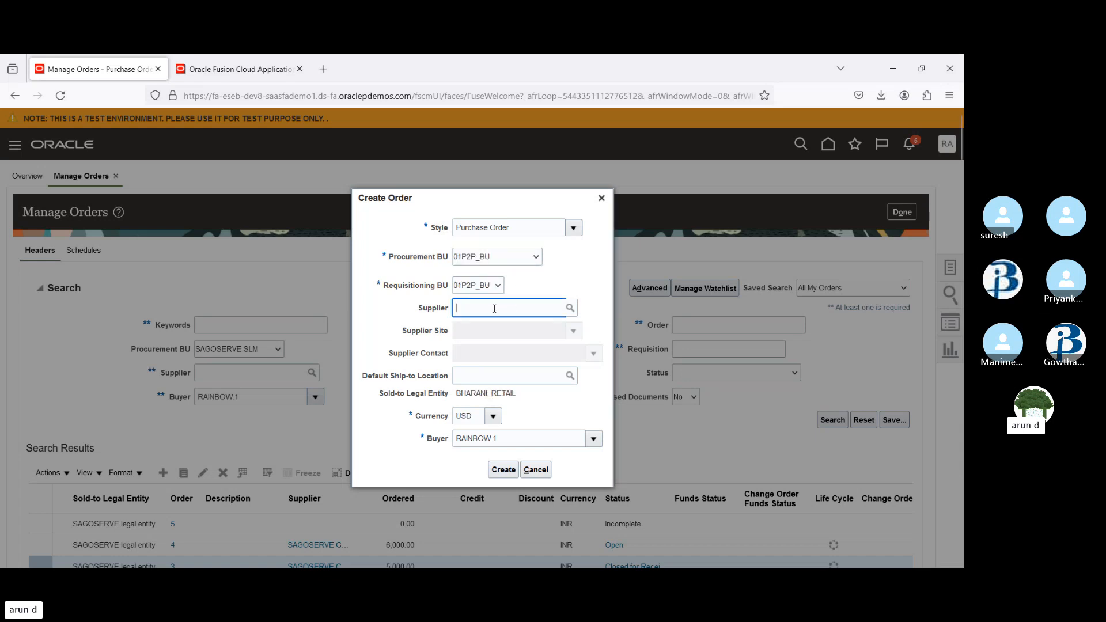
{"action": "type", "text": "ADV"}
{"action": "left_click", "coordinate": [569, 308]}
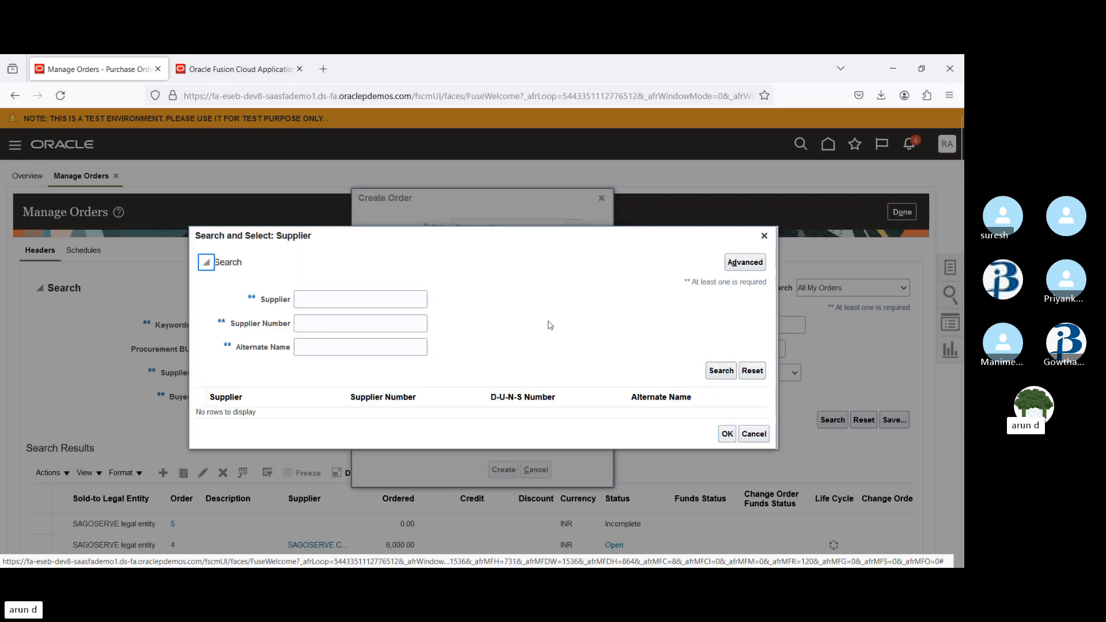
Run an advanced supplier search for names not containing @ and select 01P2P_SUPPLIER
{"action": "left_click", "coordinate": [744, 262]}
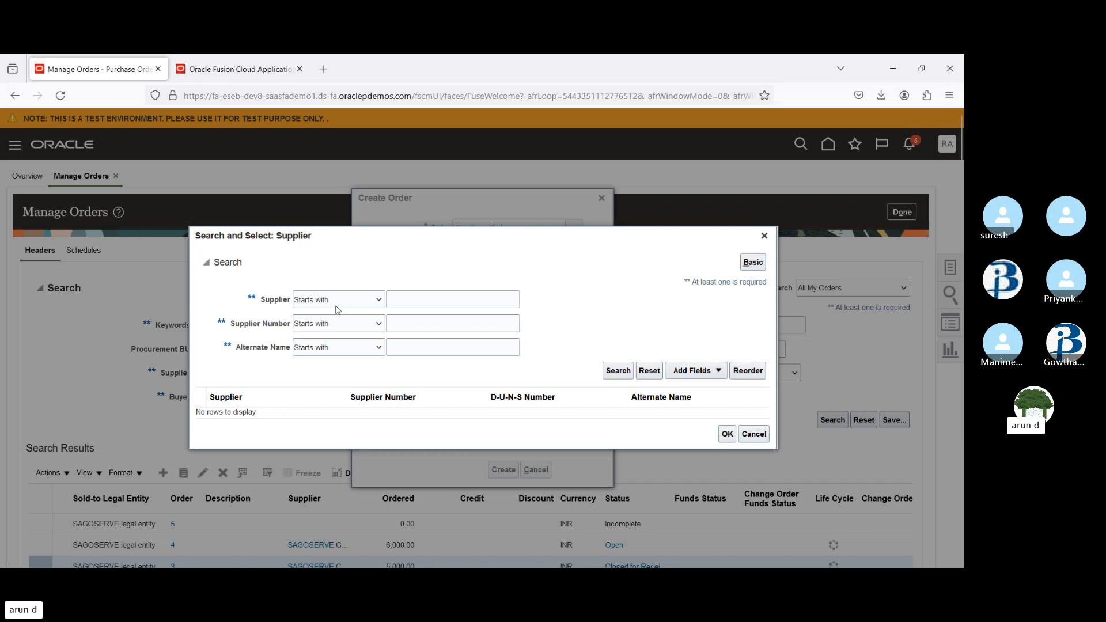
{"action": "left_click", "coordinate": [333, 472]}
{"action": "left_click", "coordinate": [425, 298]}
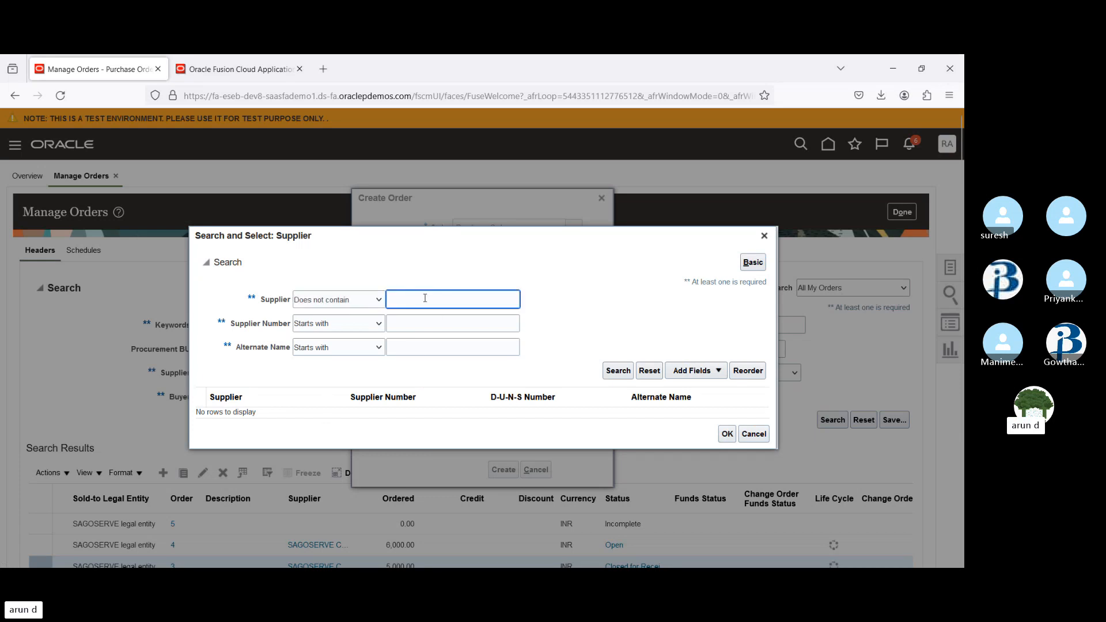
{"action": "left_click", "coordinate": [618, 370]}
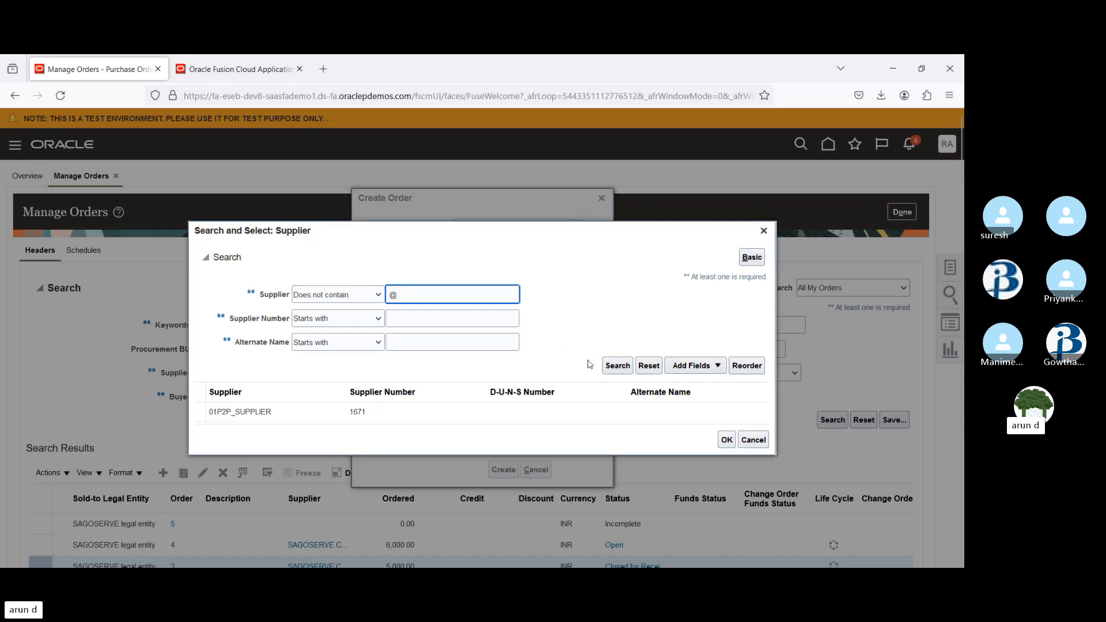
{"action": "left_click", "coordinate": [304, 415]}
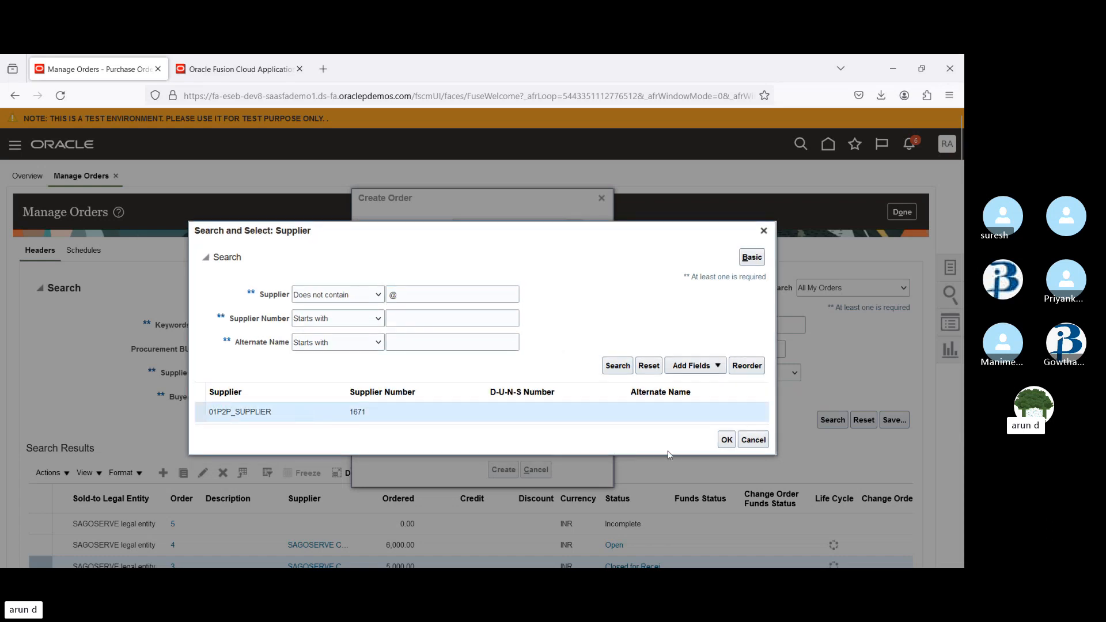
{"action": "left_click", "coordinate": [725, 441]}
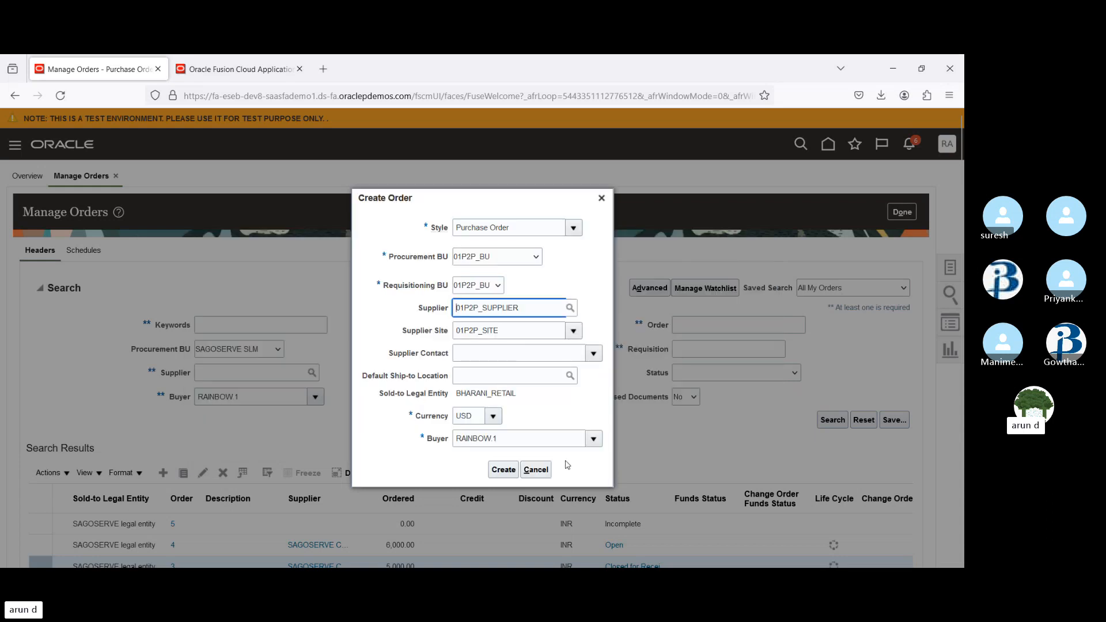
Create the purchase order and add a first goods line to it
{"action": "left_click", "coordinate": [502, 471]}
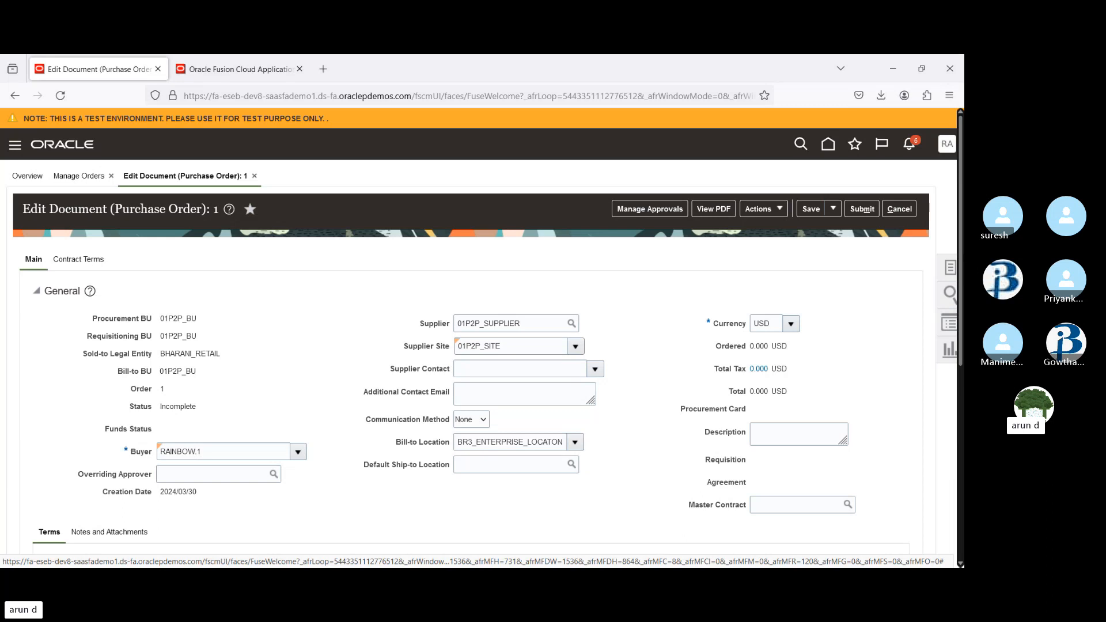
{"action": "scroll", "coordinate": [394, 483], "scroll_direction": "down", "scroll_amount": 5}
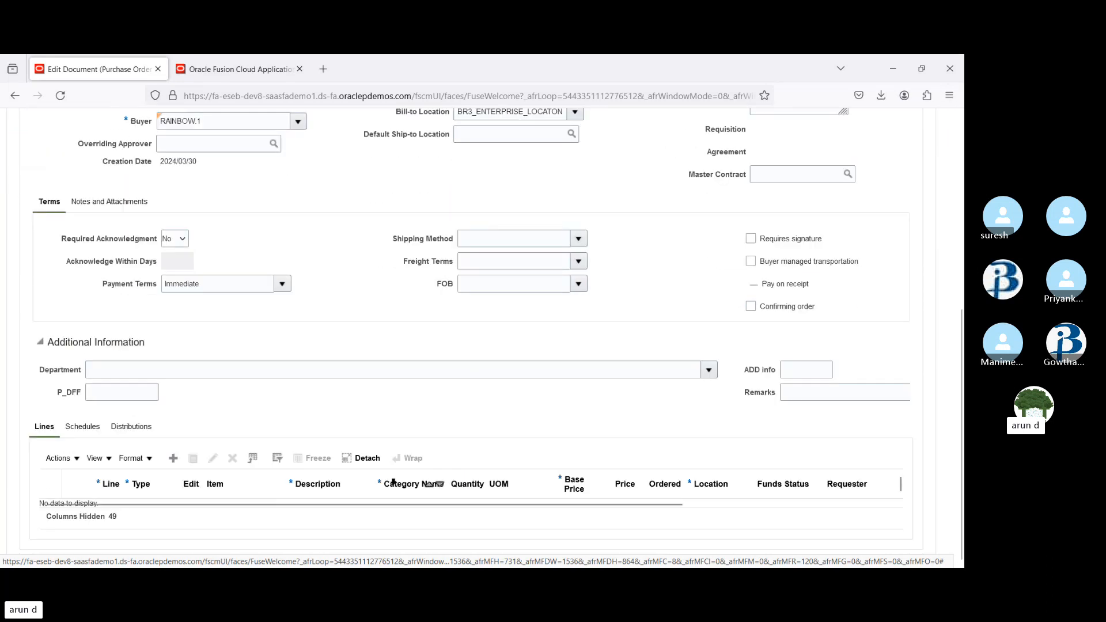
{"action": "left_click", "coordinate": [172, 458]}
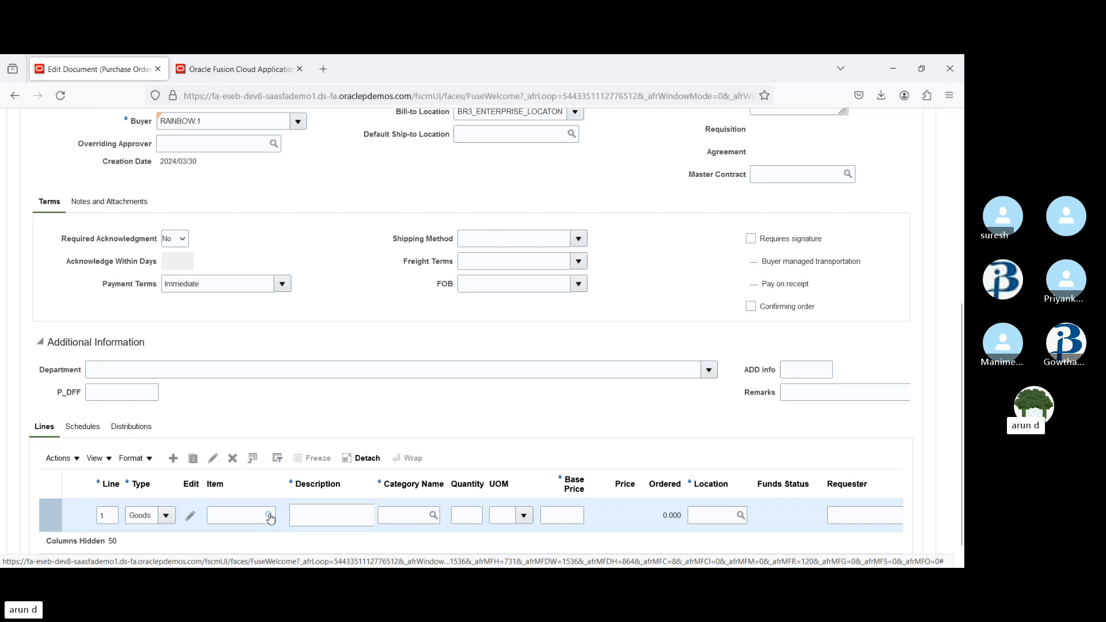
On the home page, open Product Information Management under Product Management
{"action": "left_click", "coordinate": [214, 68]}
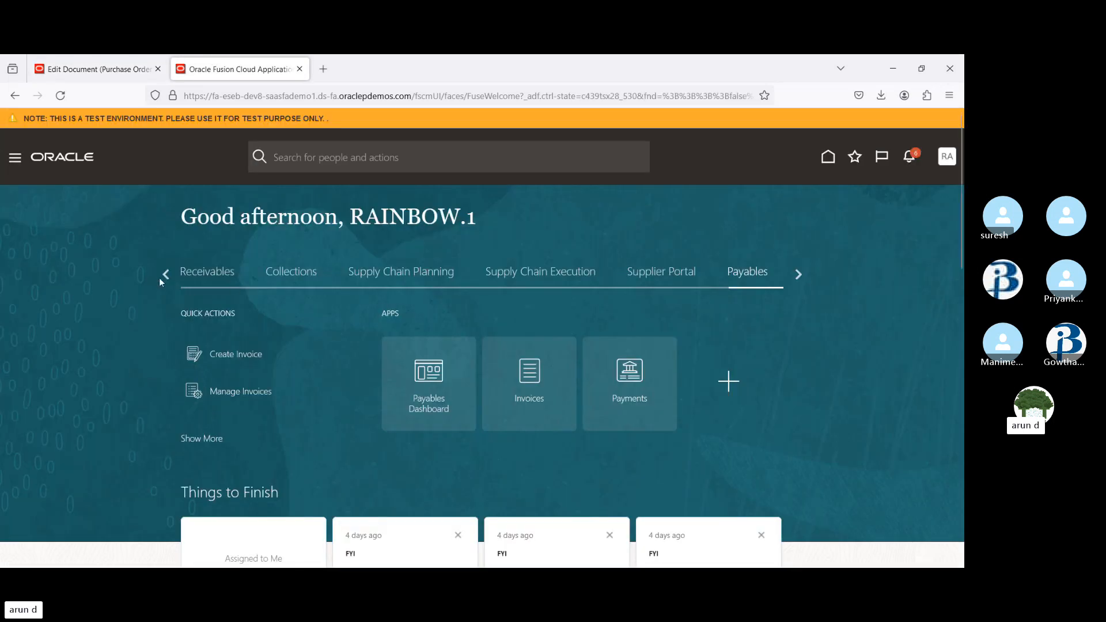
{"action": "left_click", "coordinate": [167, 275]}
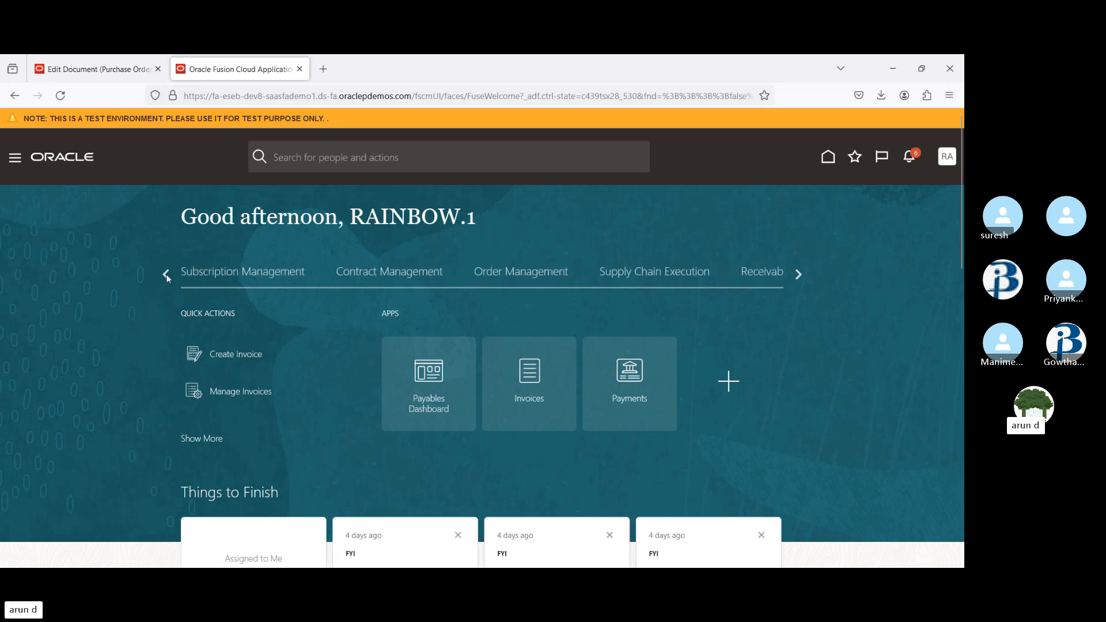
{"action": "left_click", "coordinate": [166, 276]}
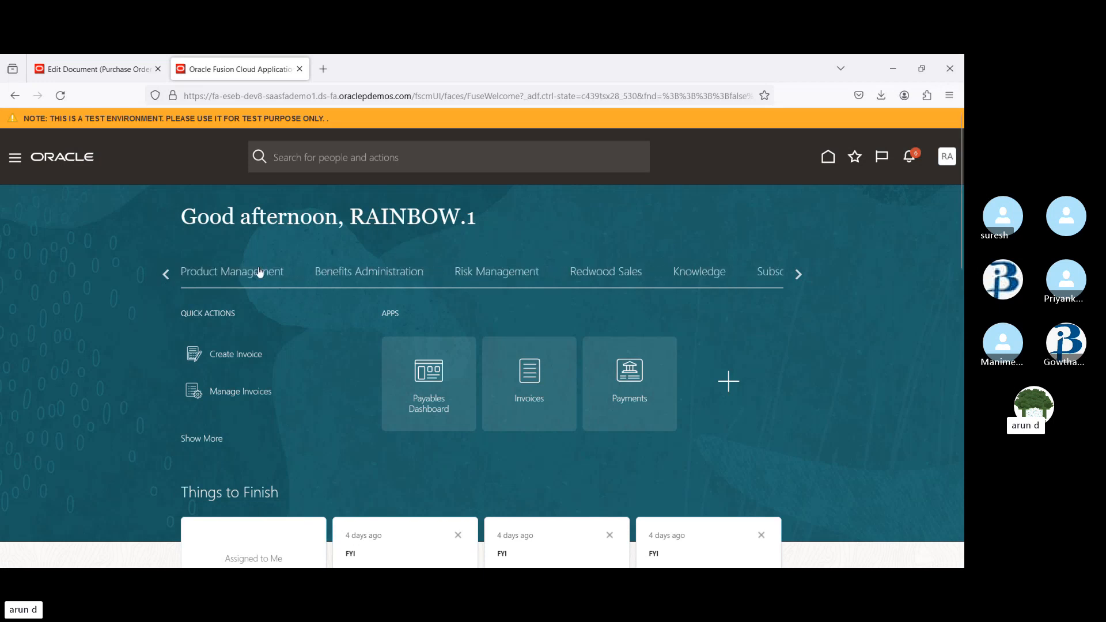
{"action": "left_click", "coordinate": [261, 273]}
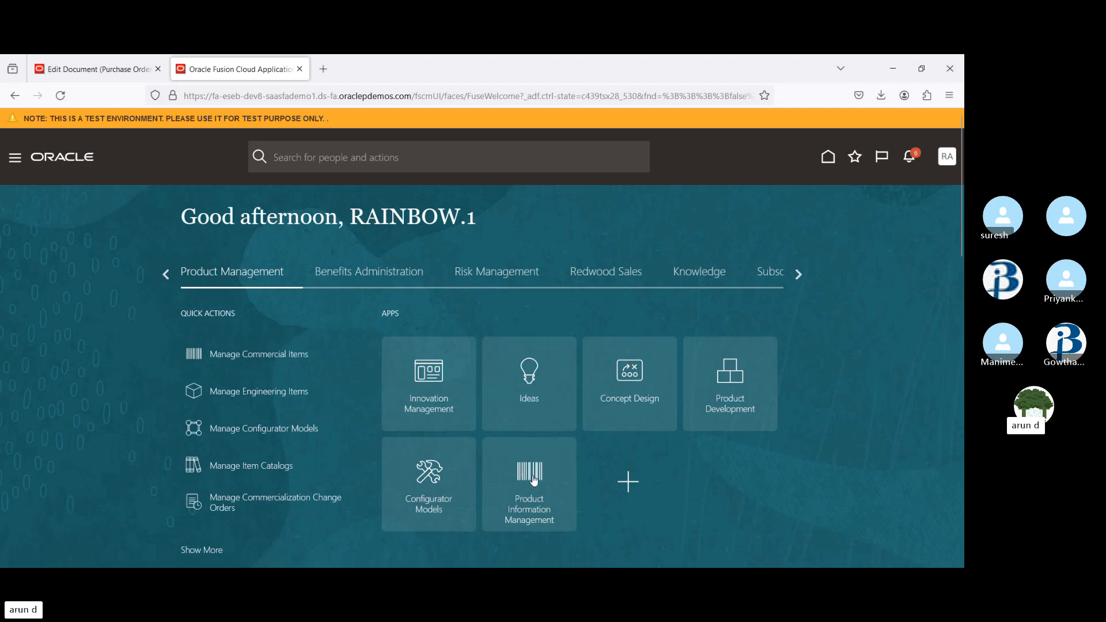
{"action": "left_click", "coordinate": [534, 481]}
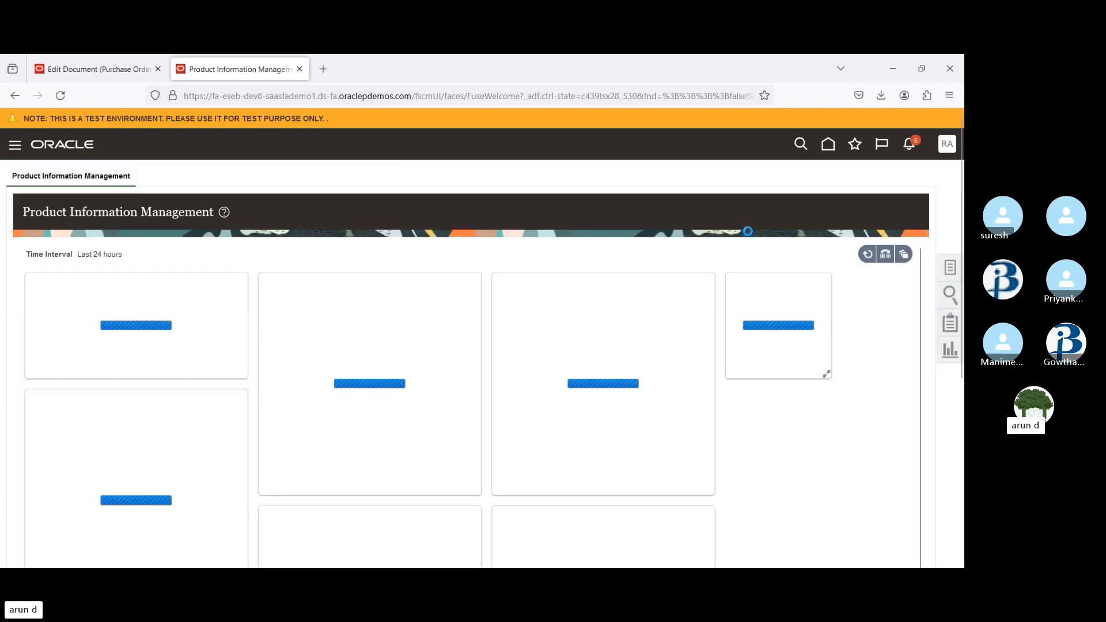
Open Manage Items and search for items starting with Soap
{"action": "left_click", "coordinate": [951, 268]}
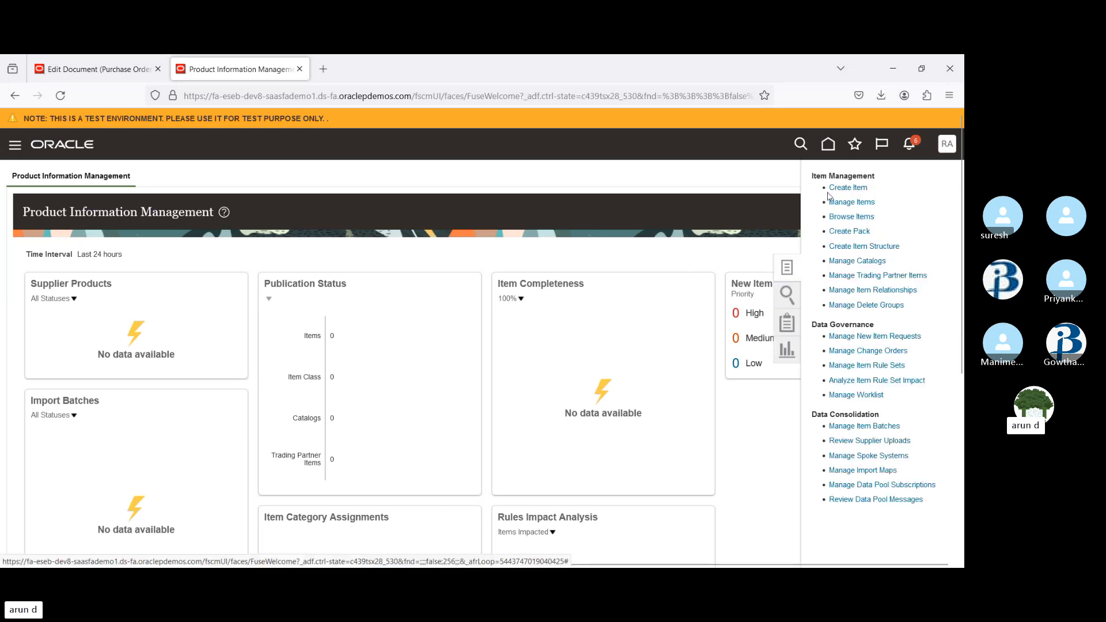
{"action": "left_click", "coordinate": [854, 203]}
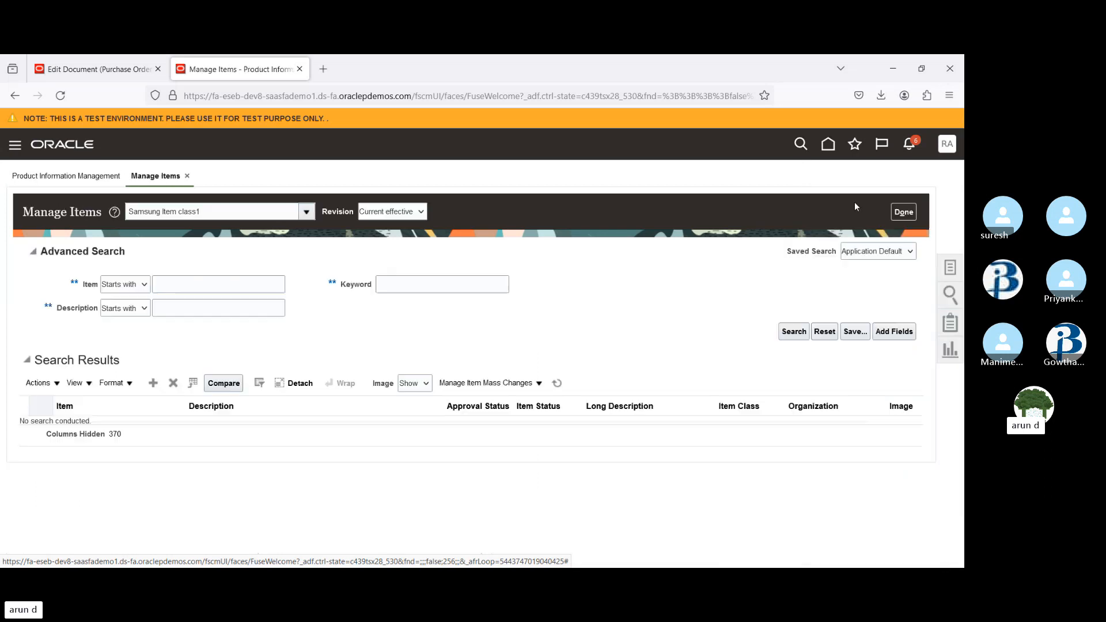
{"action": "left_click", "coordinate": [209, 286]}
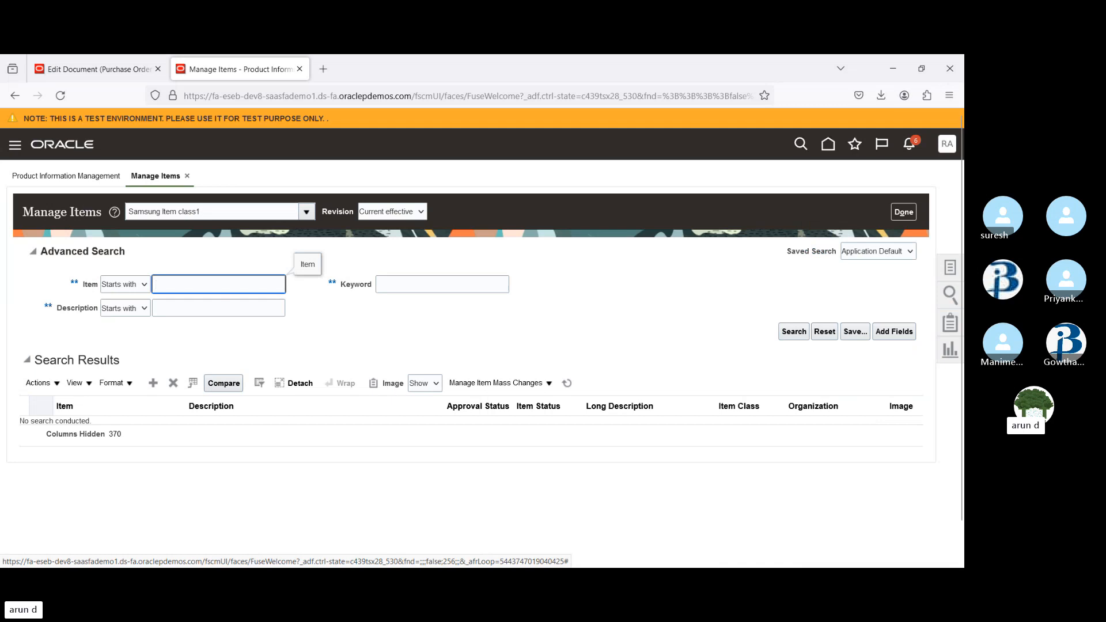
{"action": "type", "text": "Soap"}
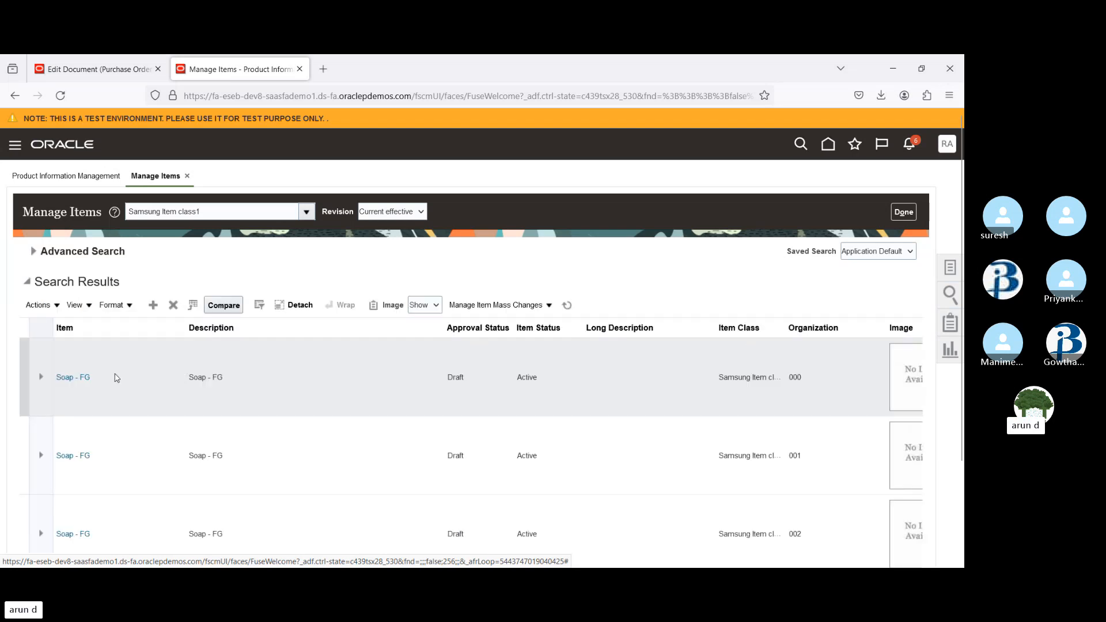
Open the Soap - FG item for organization 000 and its Draft (Default) new item request
{"action": "left_click", "coordinate": [114, 379]}
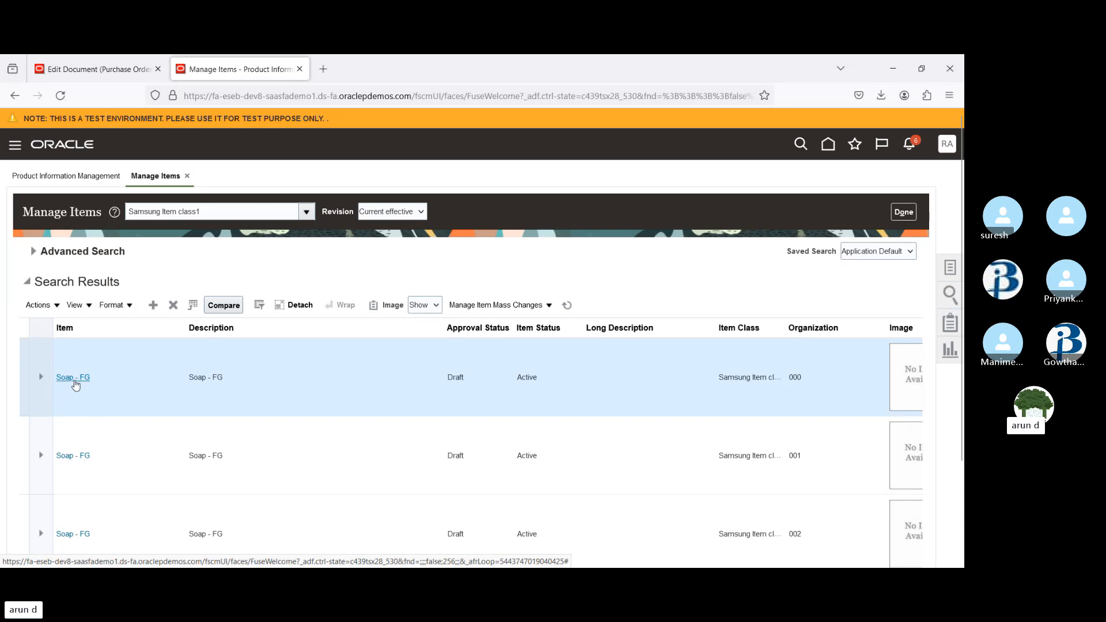
{"action": "left_click", "coordinate": [72, 379]}
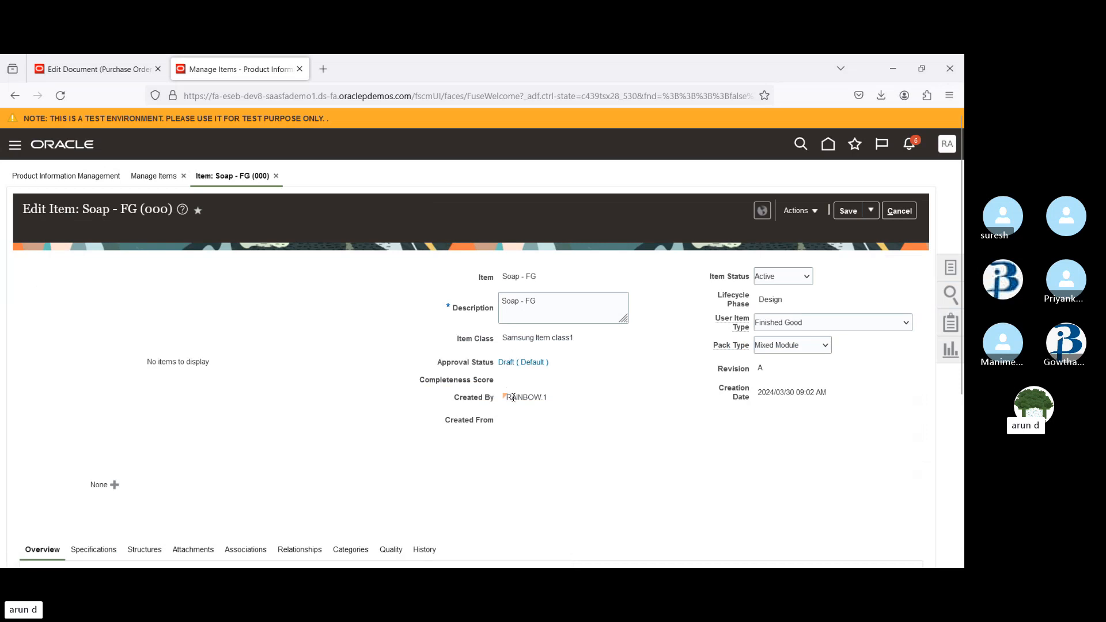
{"action": "left_click", "coordinate": [507, 365]}
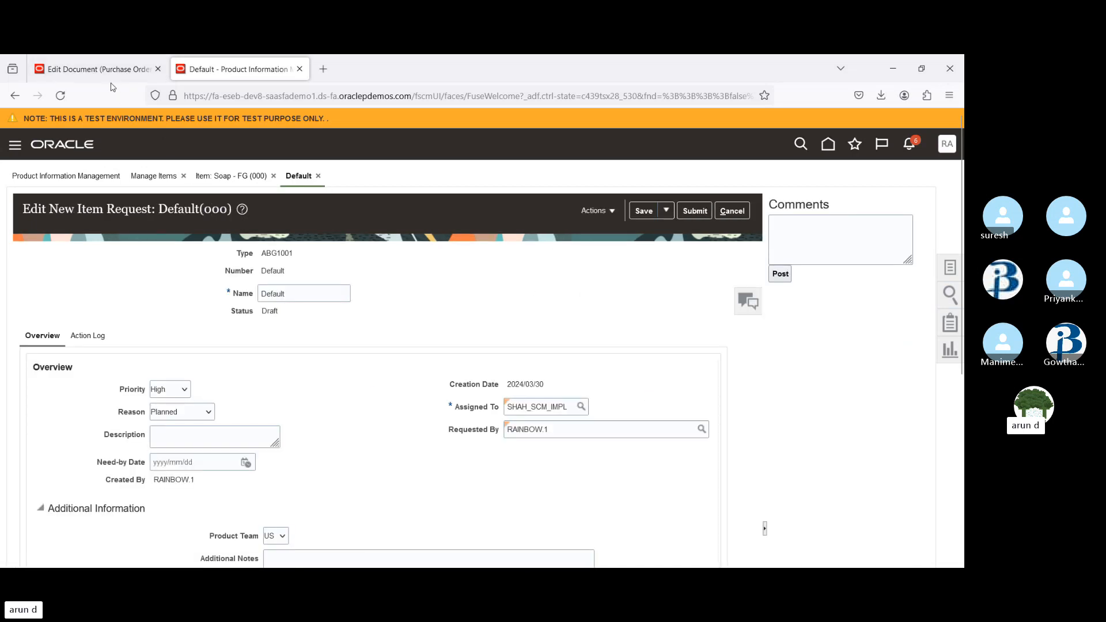
Select the Assigned To value in the Default new item request, glancing back at the purchase order tab
{"action": "key", "text": "ctrl+shift+Tab"}
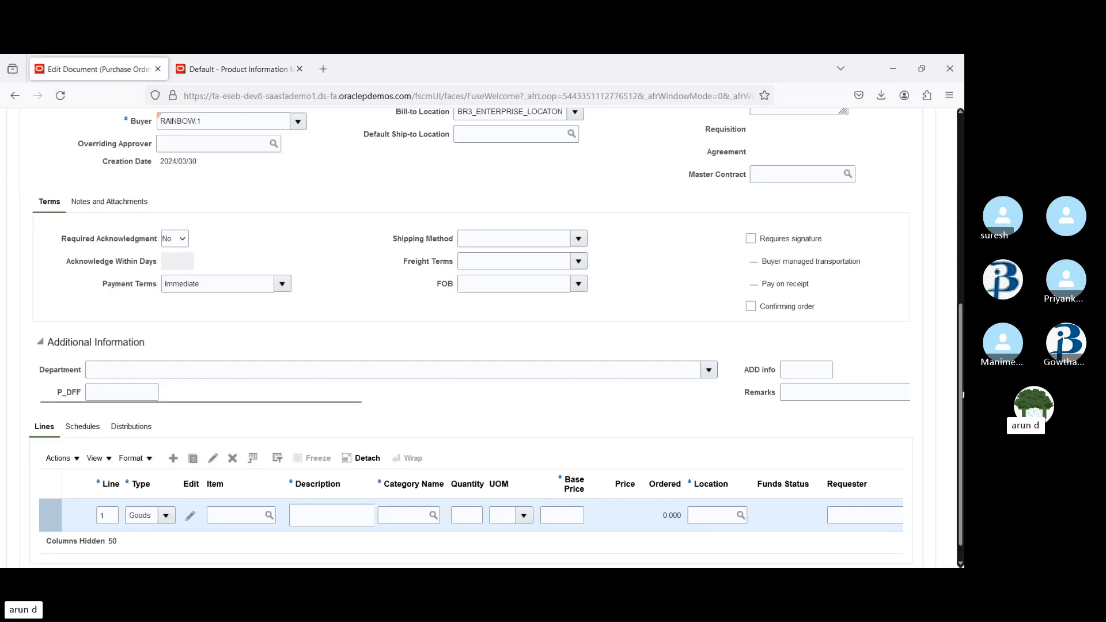
{"action": "scroll", "coordinate": [961, 395], "scroll_direction": "up", "scroll_amount": 10}
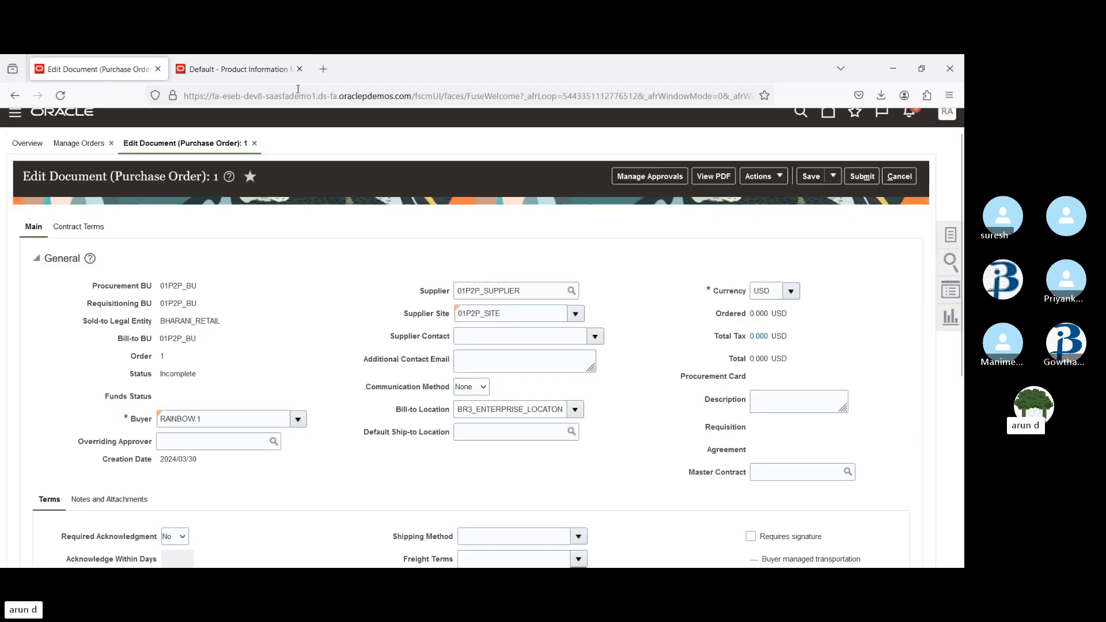
{"action": "left_click", "coordinate": [239, 69]}
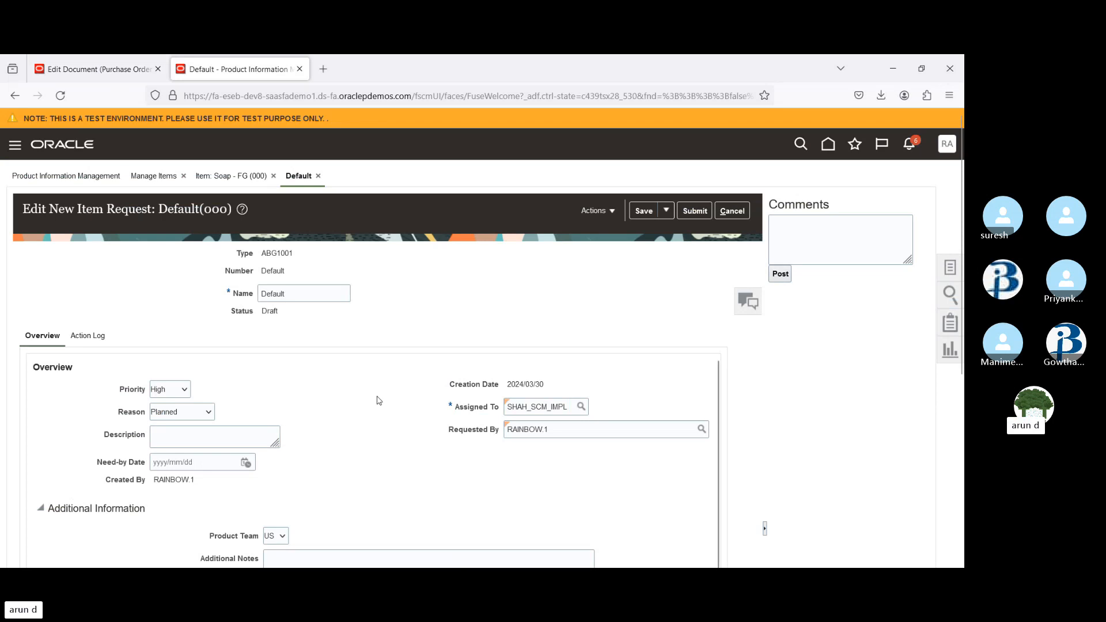
{"action": "double_click", "coordinate": [533, 406]}
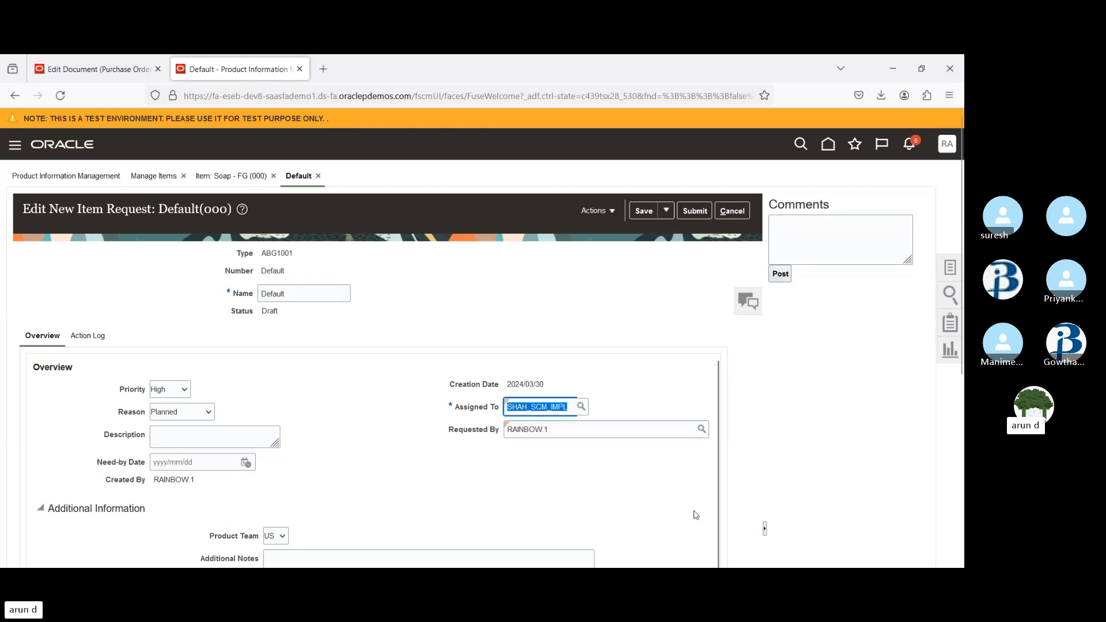
{"action": "key", "text": "alt+Tab"}
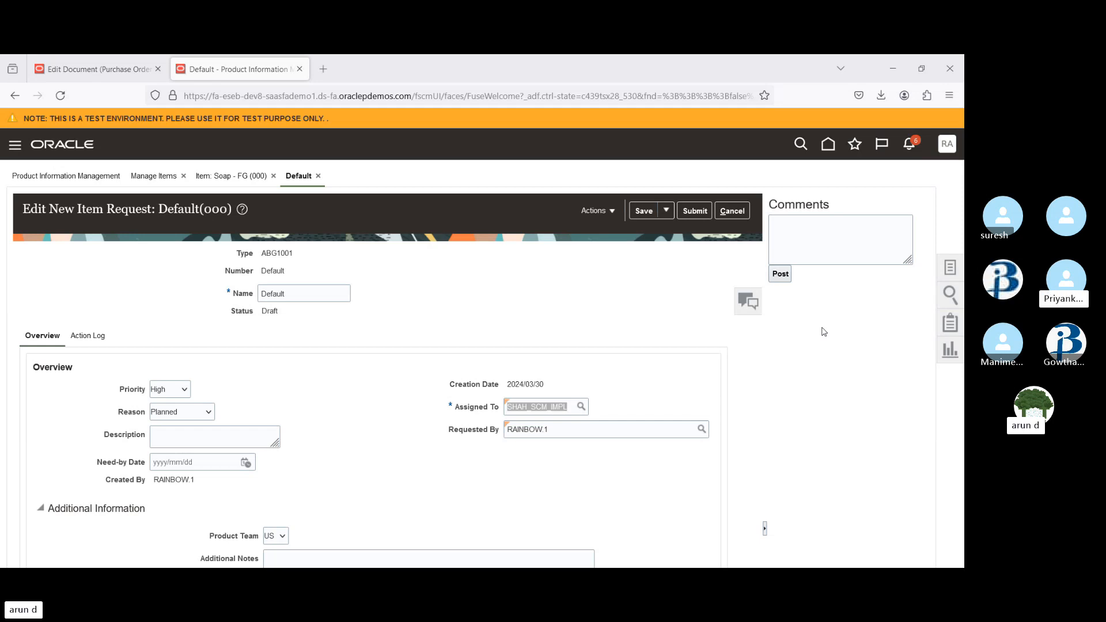
{"action": "left_click", "coordinate": [892, 68]}
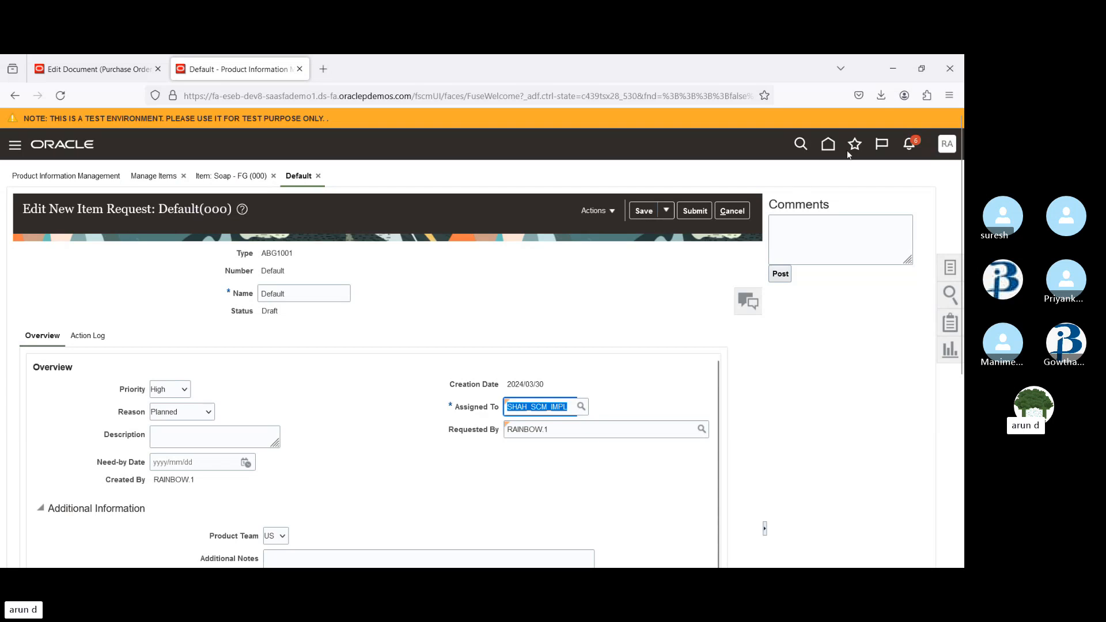
{"action": "left_click", "coordinate": [874, 150]}
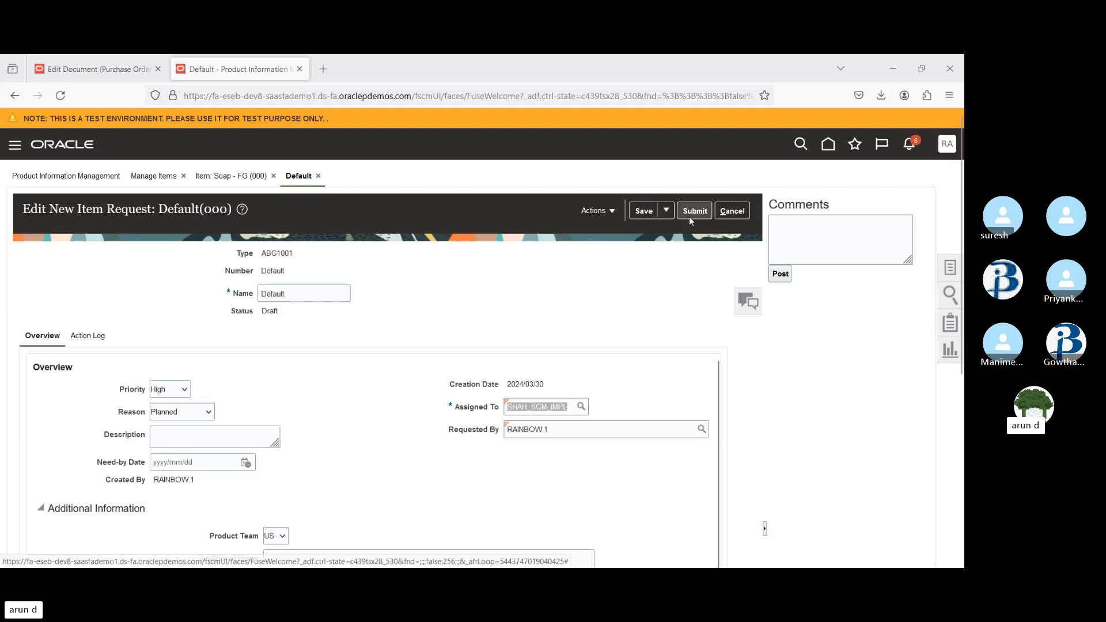
{"action": "double_click", "coordinate": [517, 407]}
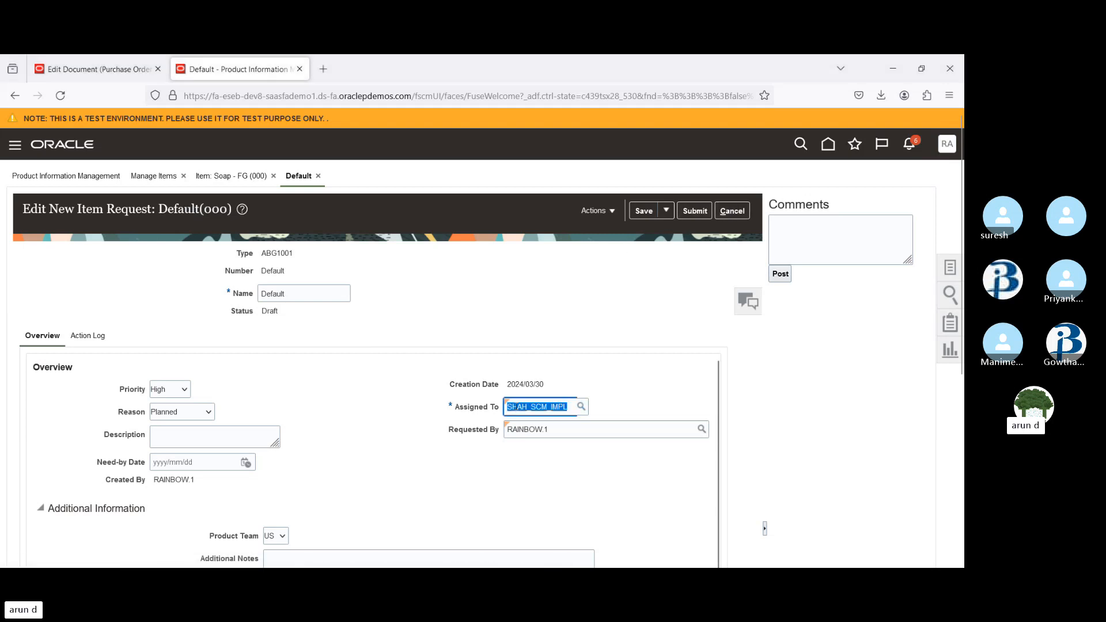
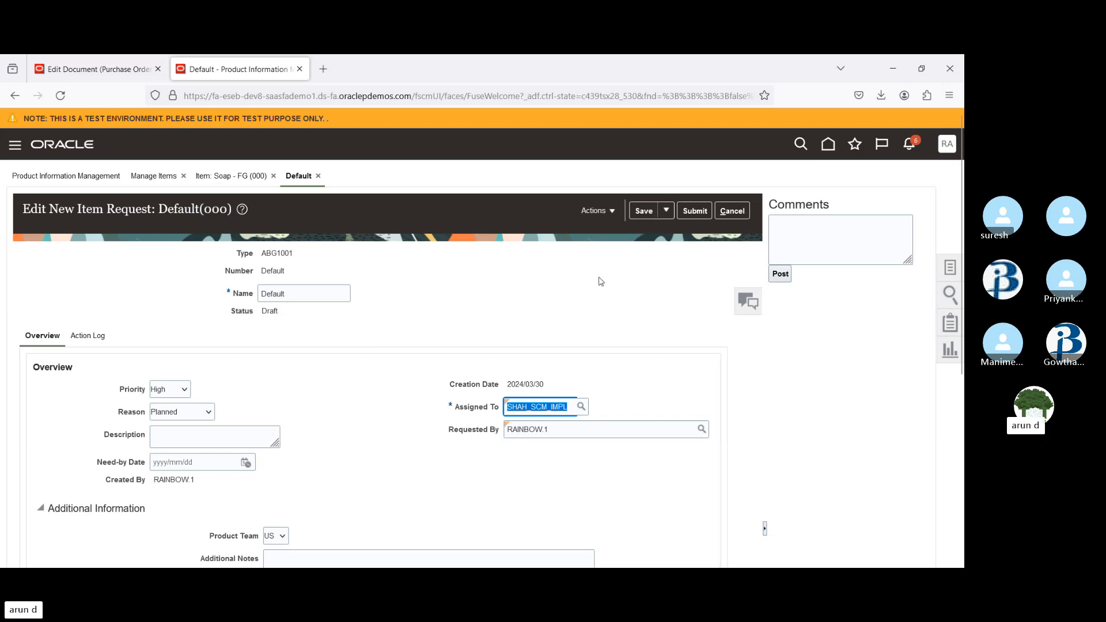
Cancel the Default new item request and return to the Soap - FG item
{"action": "left_click", "coordinate": [733, 211]}
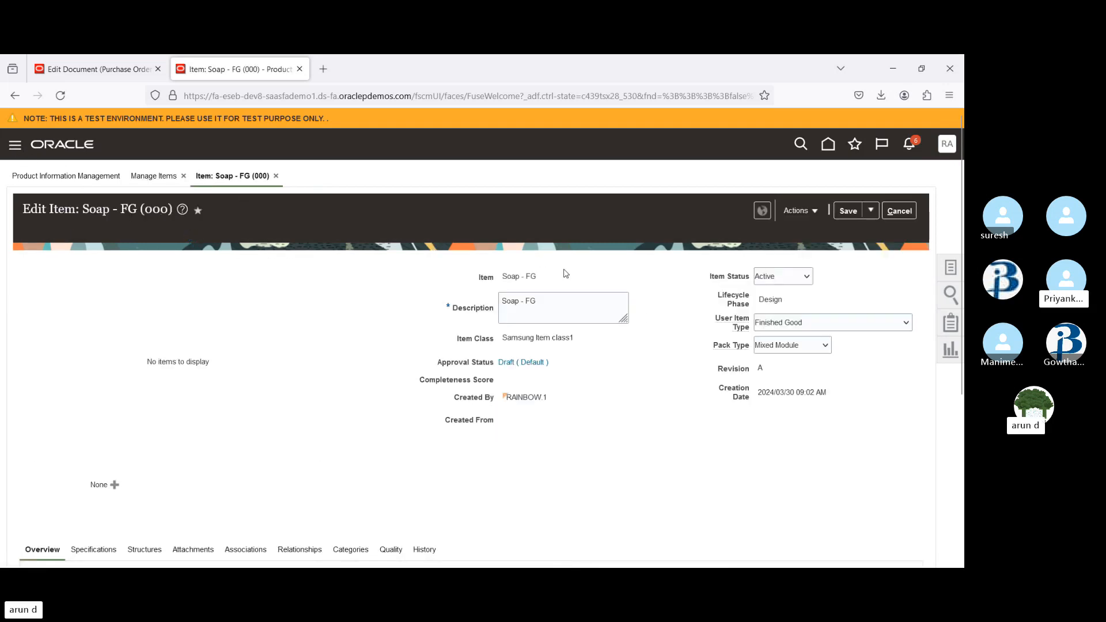
{"action": "scroll", "coordinate": [962, 259], "scroll_direction": "down", "scroll_amount": 1}
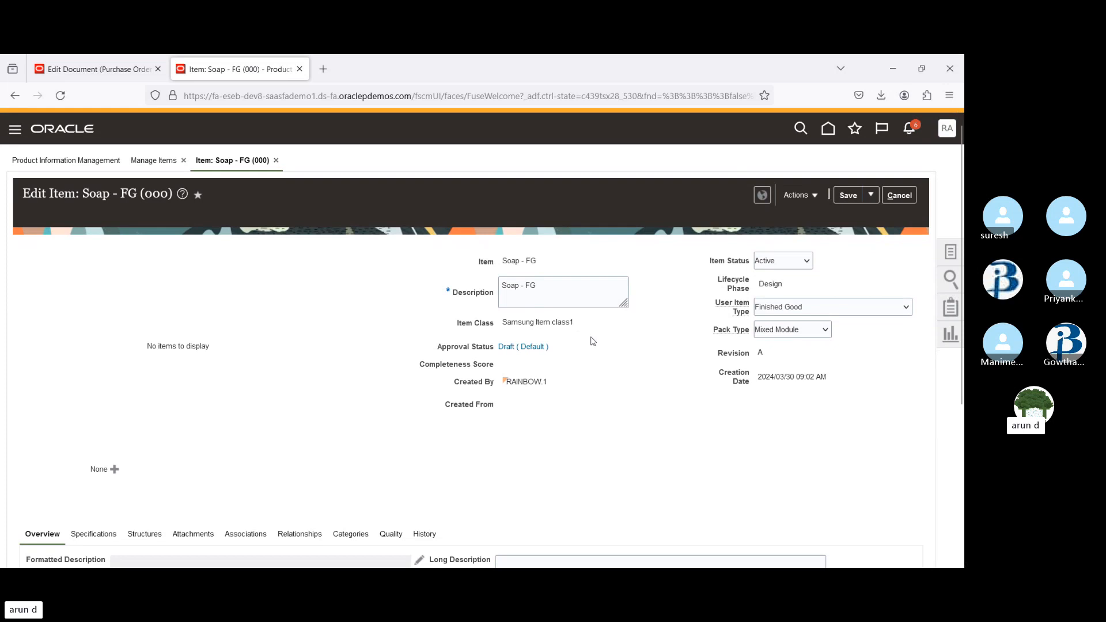
On the purchase order's first line, search the item lookup for Soap
{"action": "left_click", "coordinate": [80, 81]}
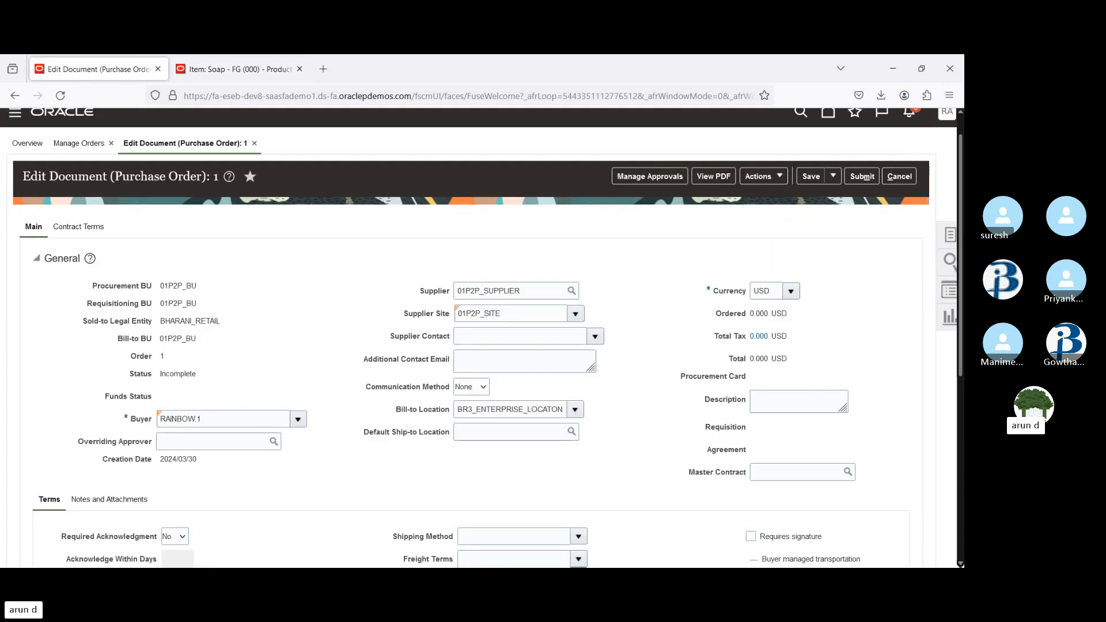
{"action": "scroll", "coordinate": [478, 335], "scroll_direction": "down", "scroll_amount": 5}
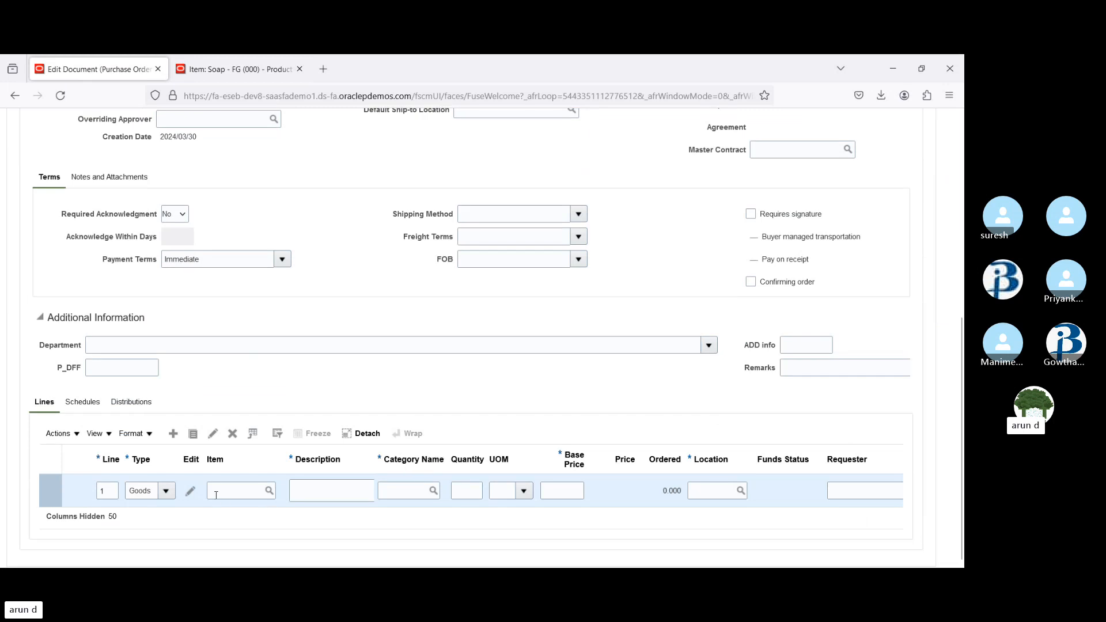
{"action": "left_click", "coordinate": [229, 491]}
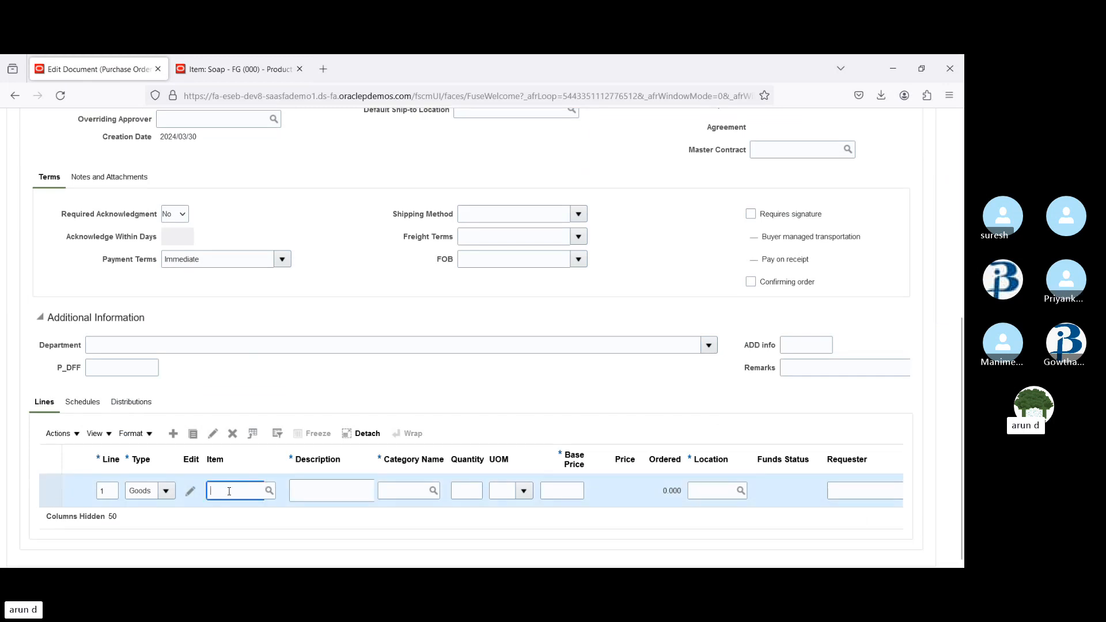
{"action": "type", "text": "Soap"}
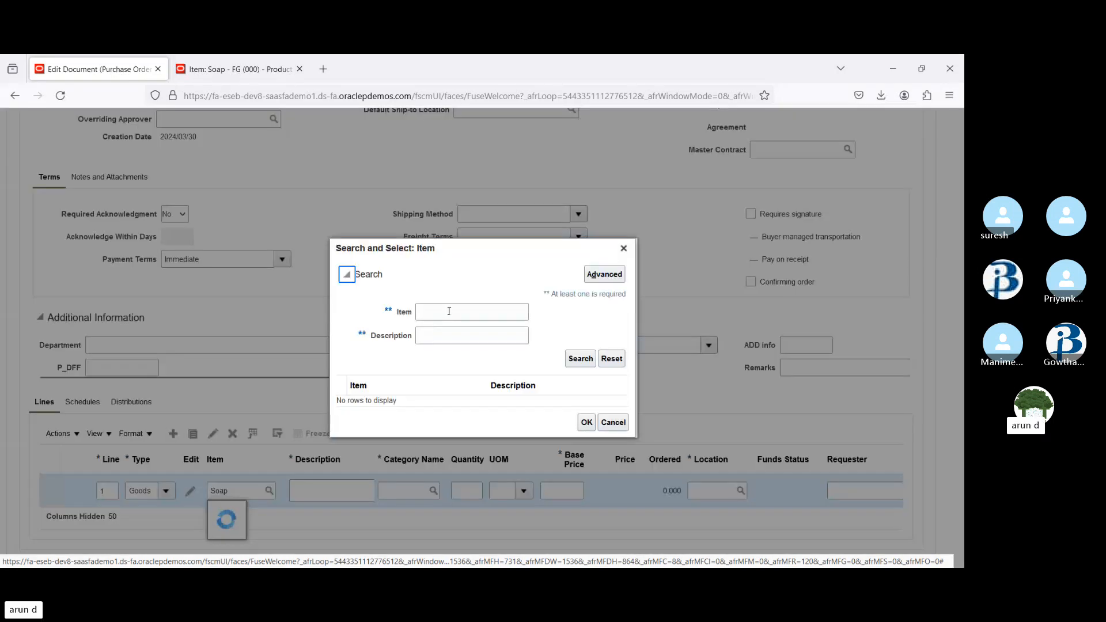
{"action": "left_click", "coordinate": [450, 311]}
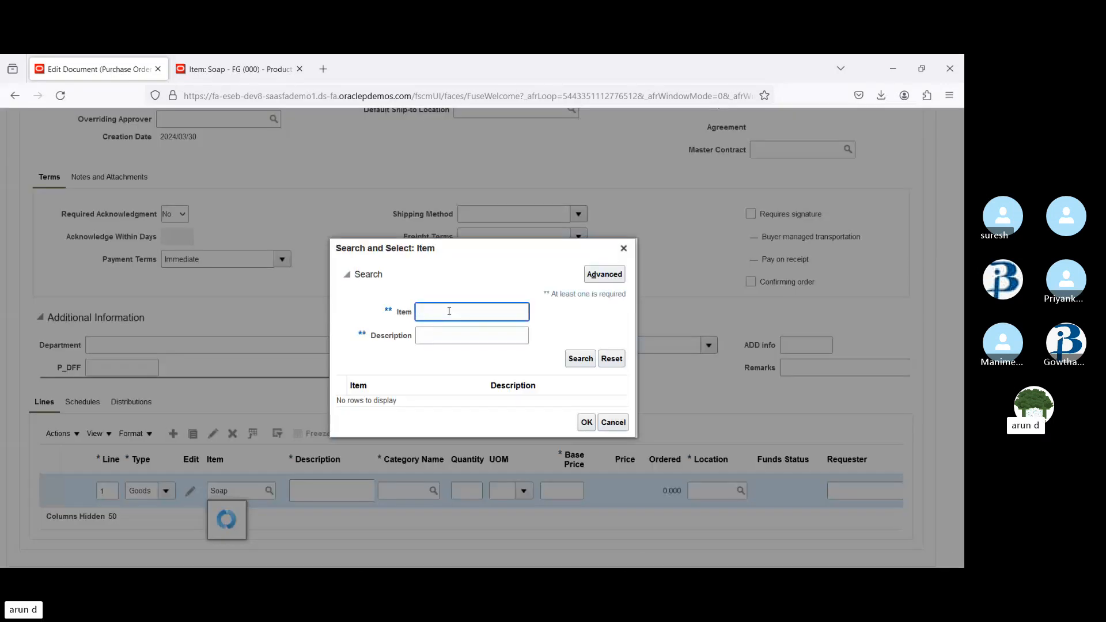
{"action": "type", "text": "Soap"}
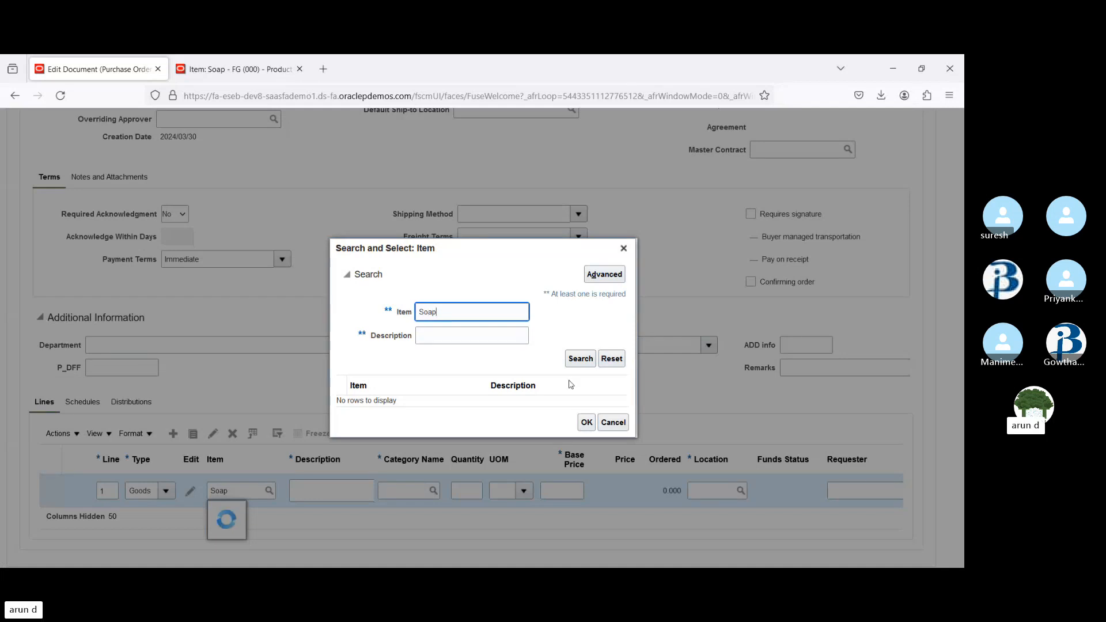
{"action": "left_click", "coordinate": [583, 360]}
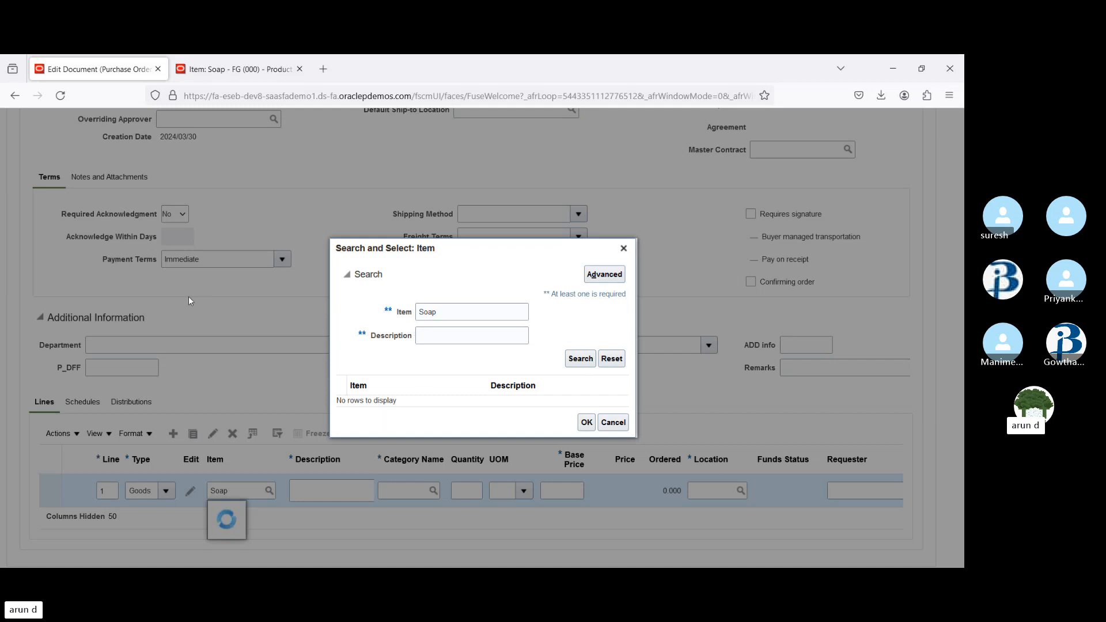
Return to the Soap - FG item and cancel out of it back to Manage Items
{"action": "left_click", "coordinate": [233, 68]}
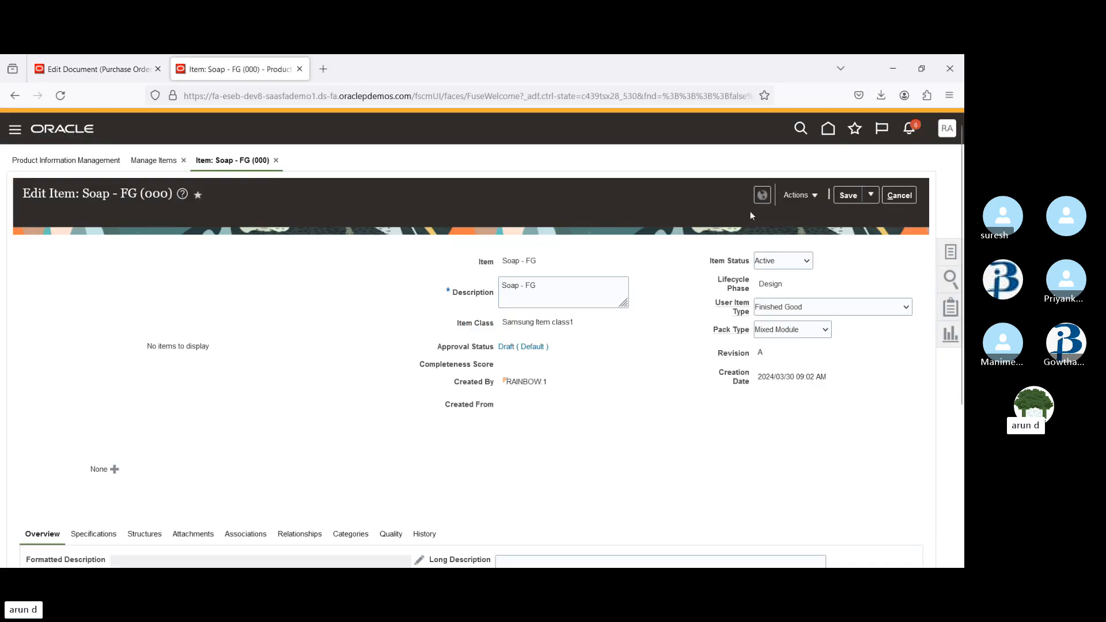
{"action": "scroll", "coordinate": [959, 196], "scroll_direction": "down", "scroll_amount": 5}
{"action": "scroll", "coordinate": [922, 161], "scroll_direction": "up", "scroll_amount": 3}
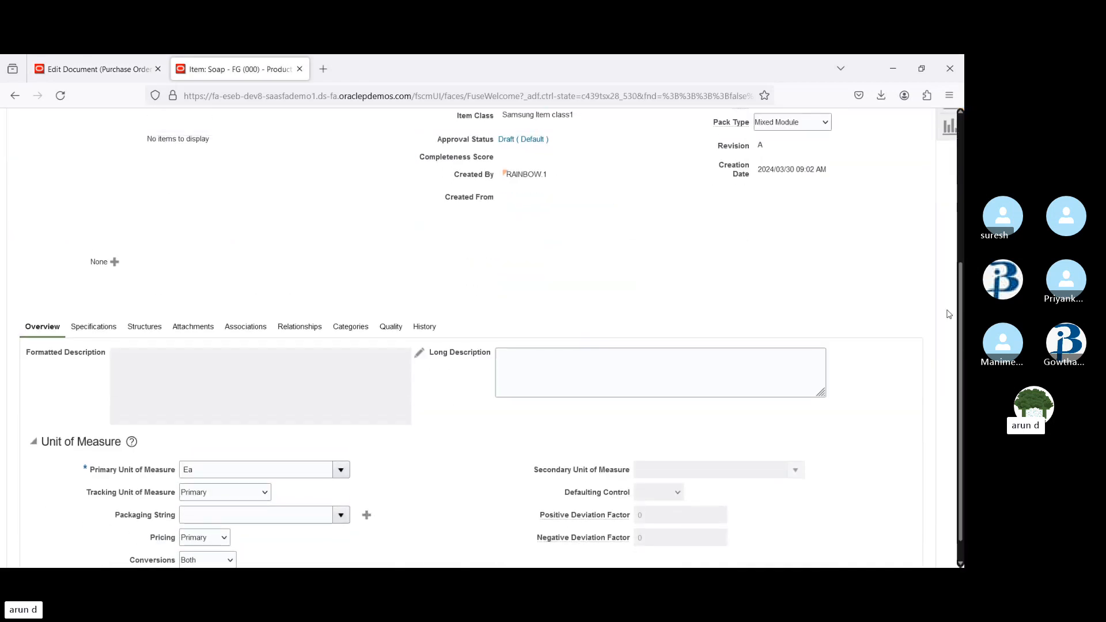
{"action": "left_click", "coordinate": [901, 126]}
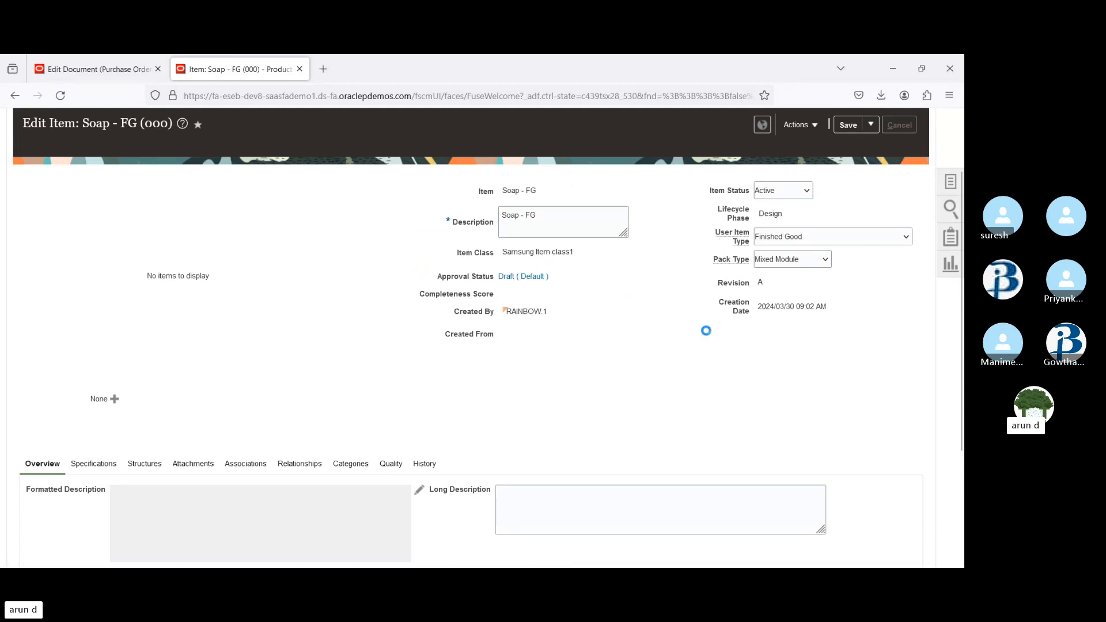
Search Manage Items for items starting with AS, then for items starting with AS1
{"action": "double_click", "coordinate": [243, 284]}
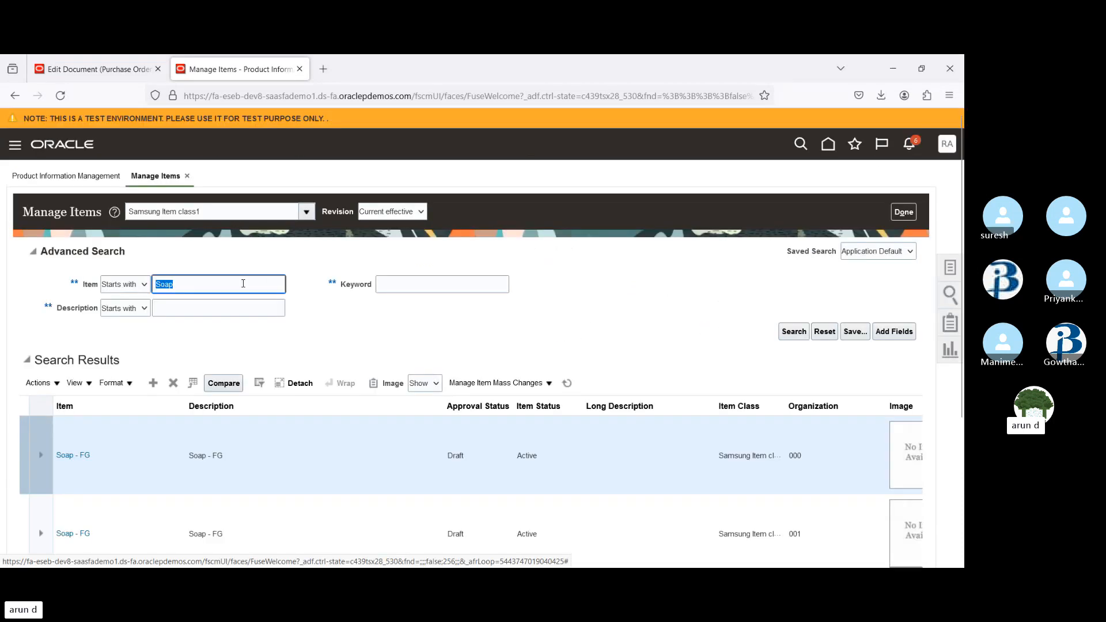
{"action": "type", "text": "AS"}
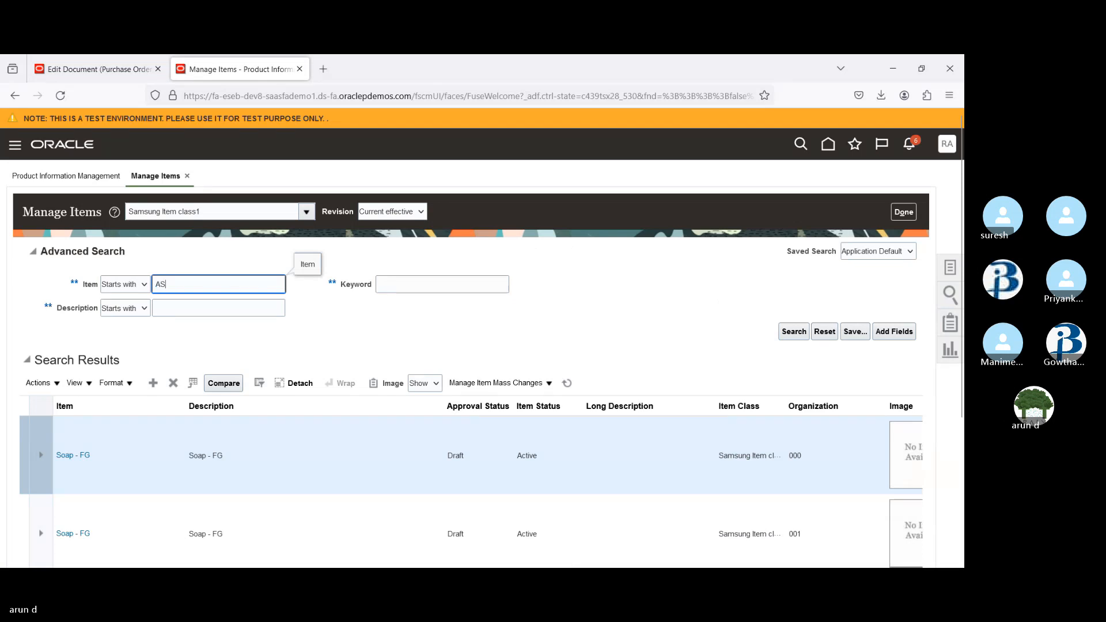
{"action": "key", "text": "Return"}
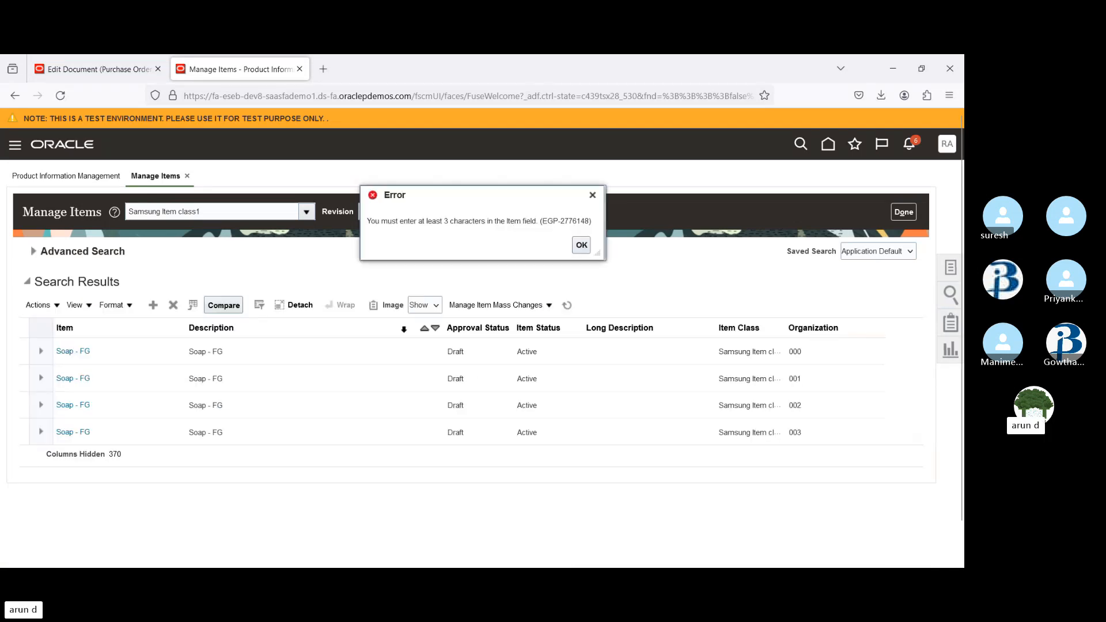
{"action": "left_click", "coordinate": [581, 247]}
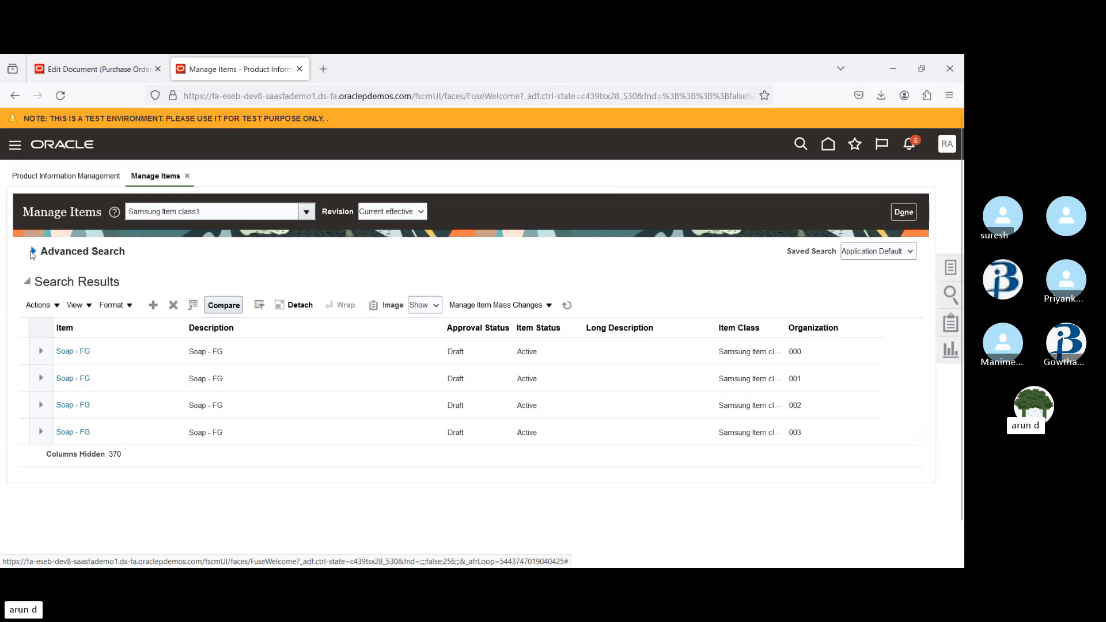
{"action": "left_click", "coordinate": [32, 252]}
{"action": "left_click", "coordinate": [213, 284]}
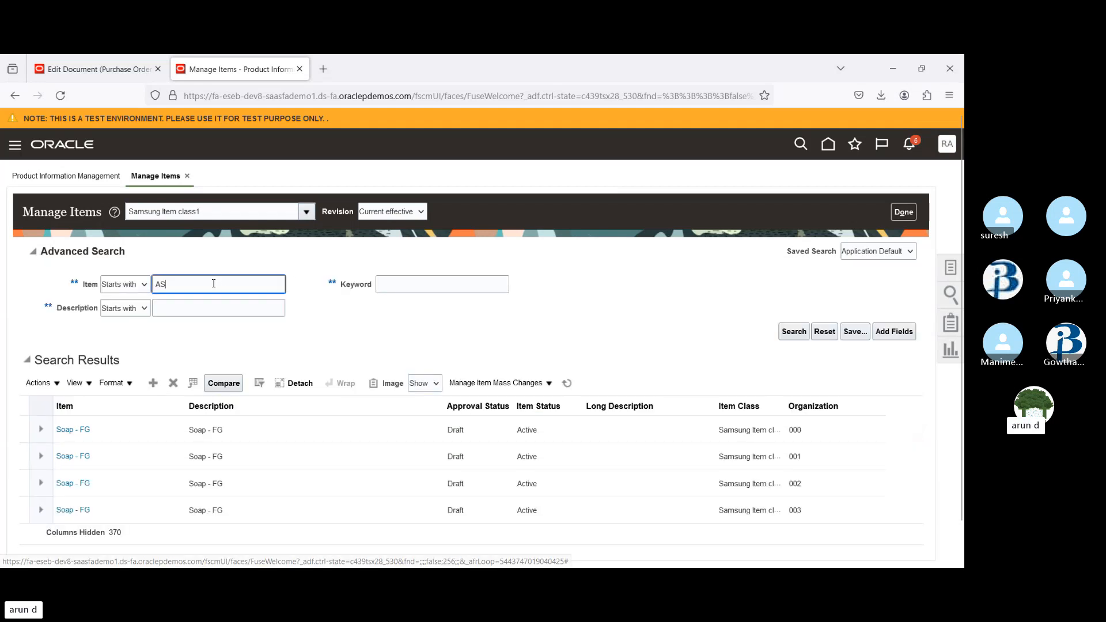
{"action": "type", "text": "1"}
{"action": "key", "text": "Return"}
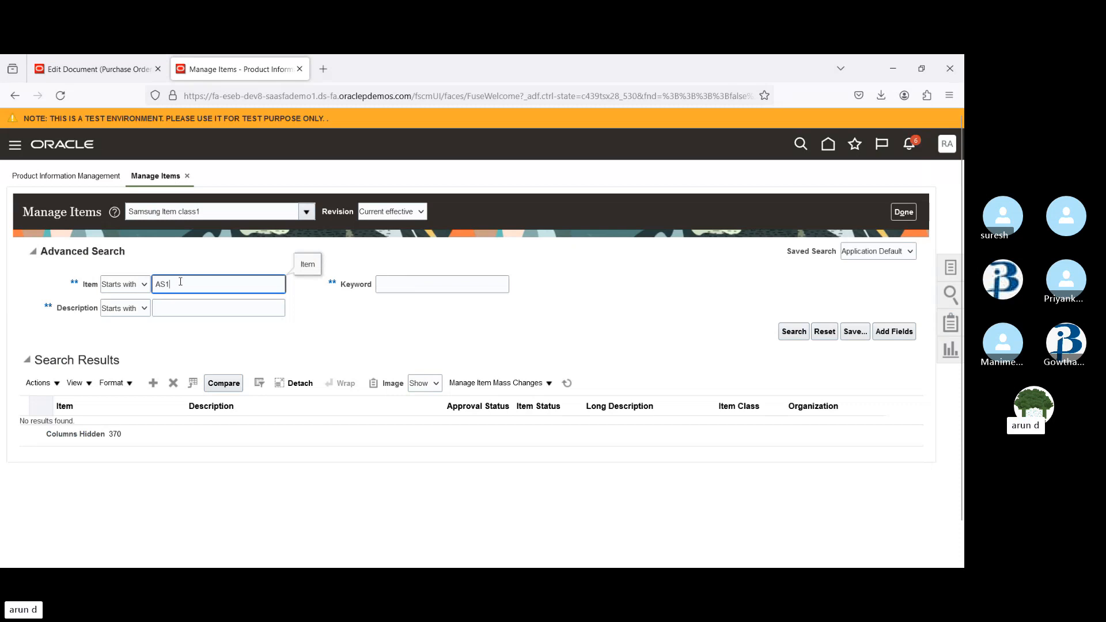
Search for items starting with AS%, then run the AS1 item search again
{"action": "type", "text": "%"}
{"action": "key", "text": "Return"}
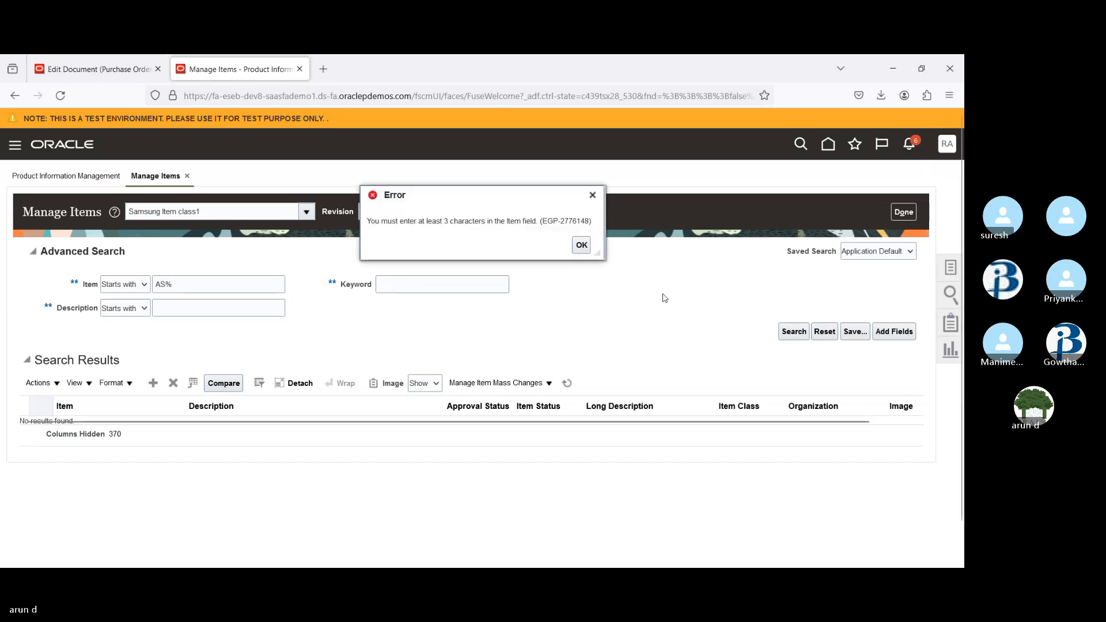
{"action": "left_click", "coordinate": [581, 245]}
{"action": "left_click", "coordinate": [195, 287]}
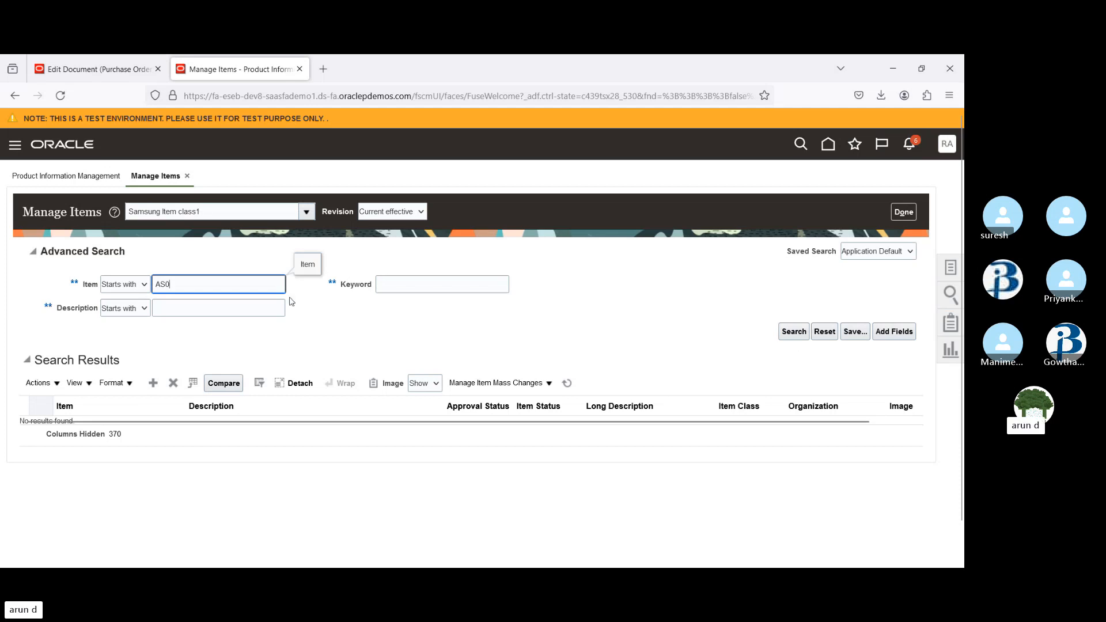
{"action": "double_click", "coordinate": [237, 284]}
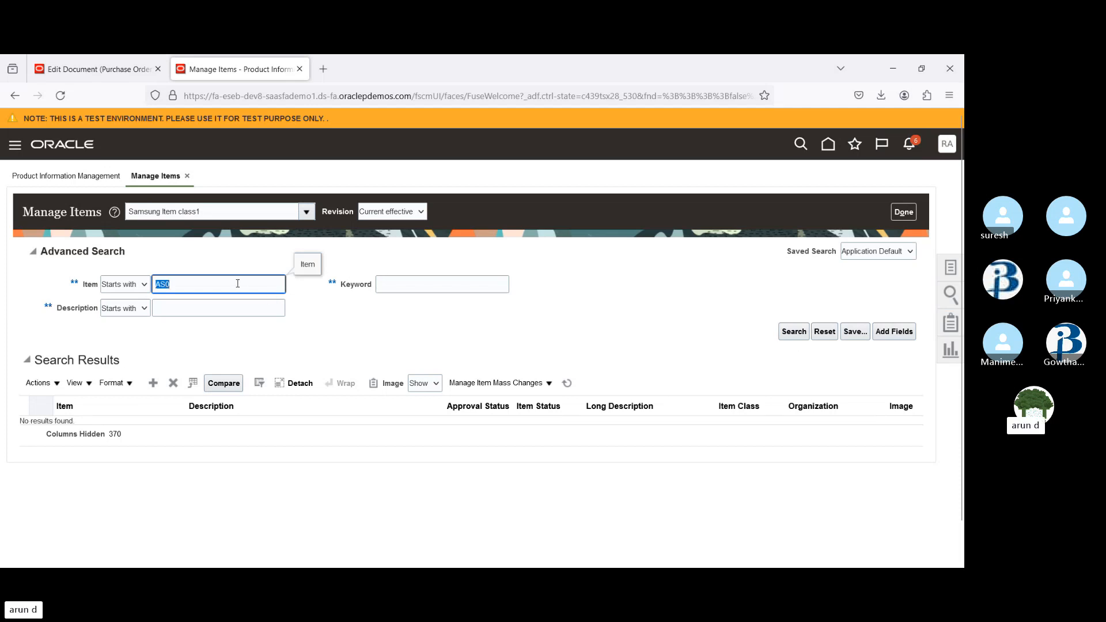
{"action": "type", "text": "AS1"}
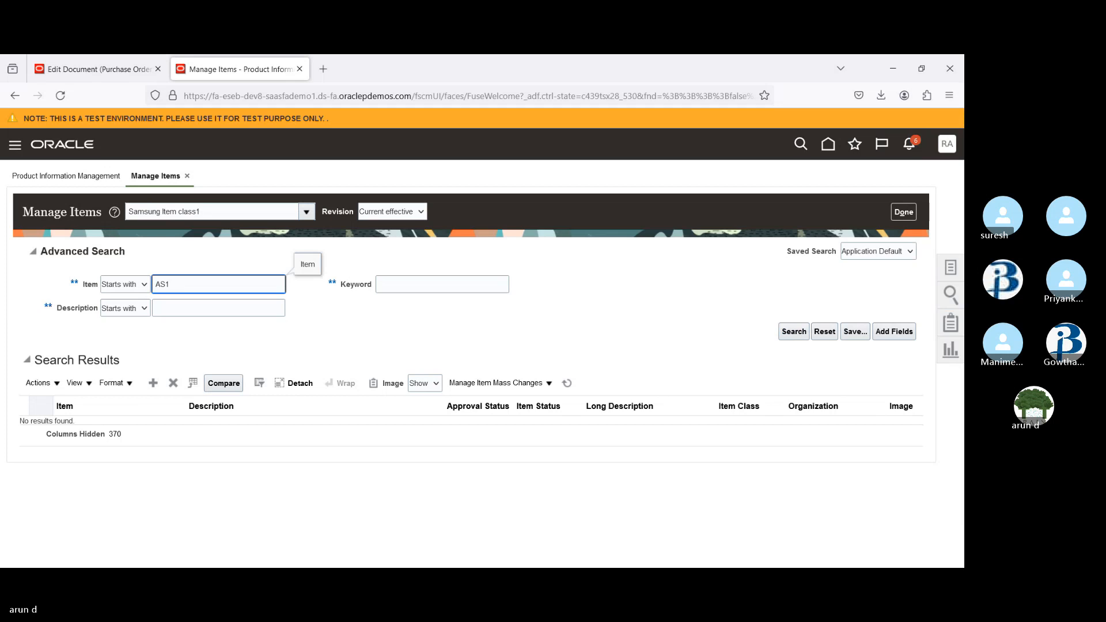
{"action": "left_click", "coordinate": [795, 332]}
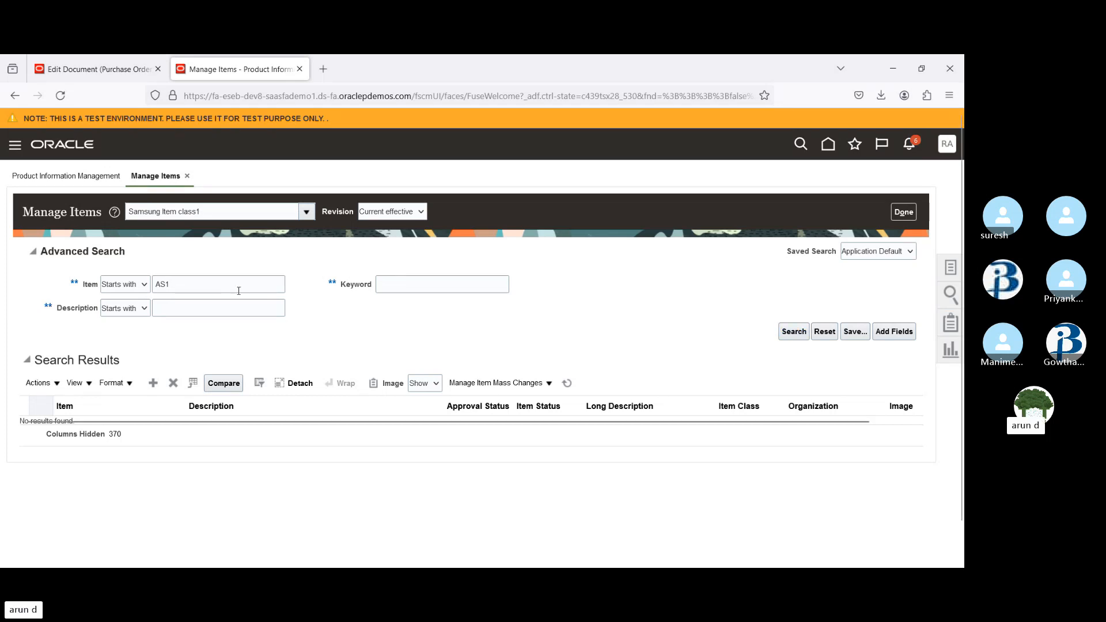
Clear the item criterion, set the description operator to Contains, and search for descriptions containing AS1
{"action": "double_click", "coordinate": [199, 284]}
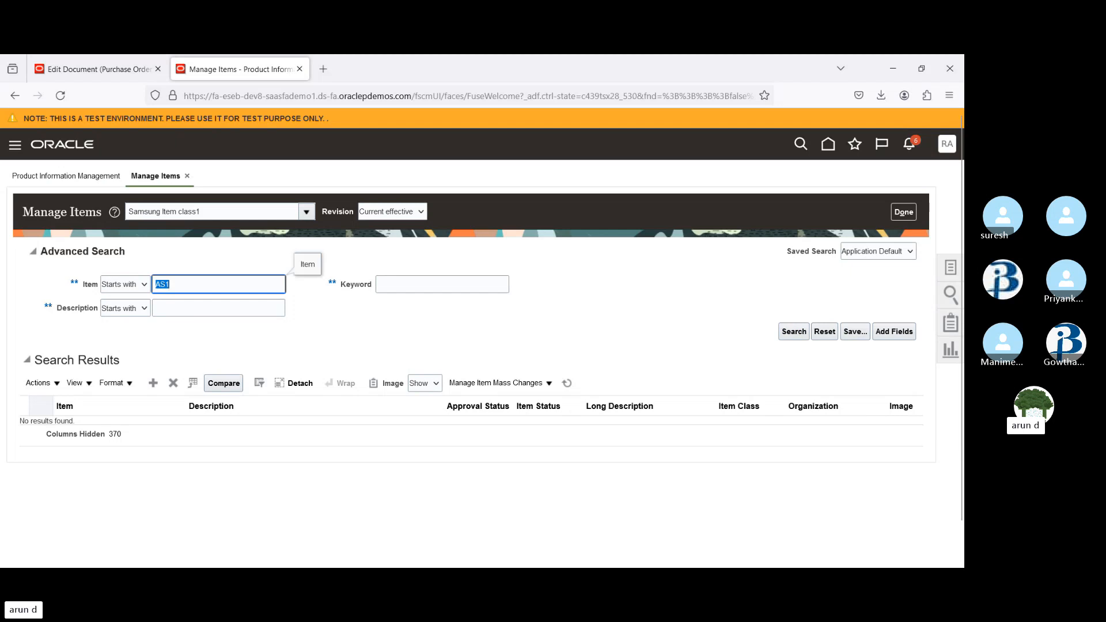
{"action": "left_click", "coordinate": [132, 285]}
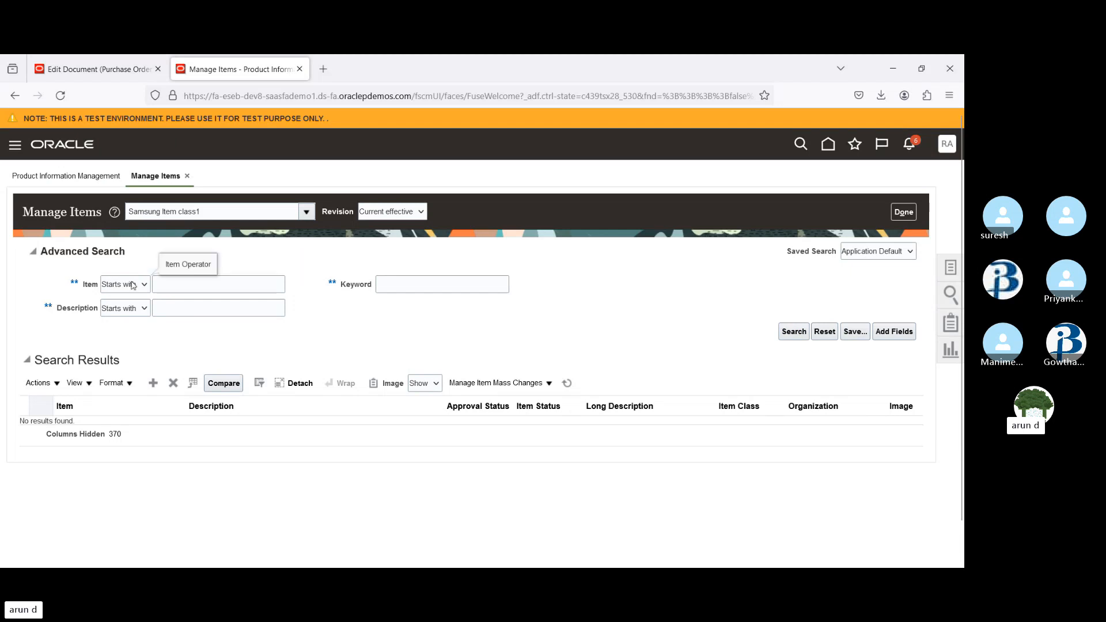
{"action": "left_click", "coordinate": [134, 334]}
{"action": "left_click", "coordinate": [132, 304]}
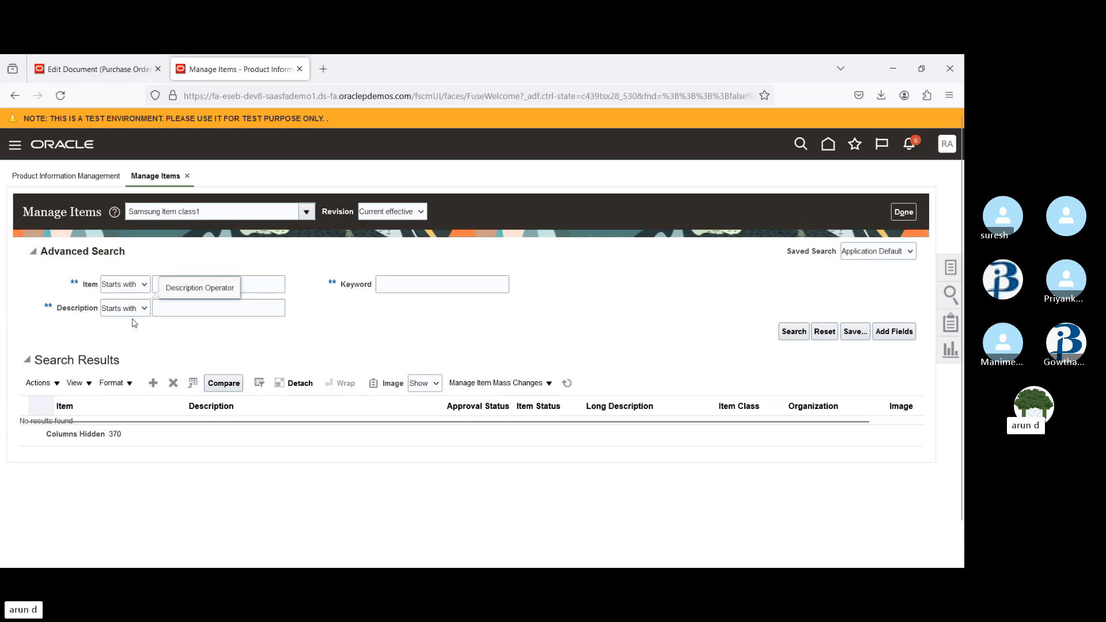
{"action": "left_click", "coordinate": [134, 356]}
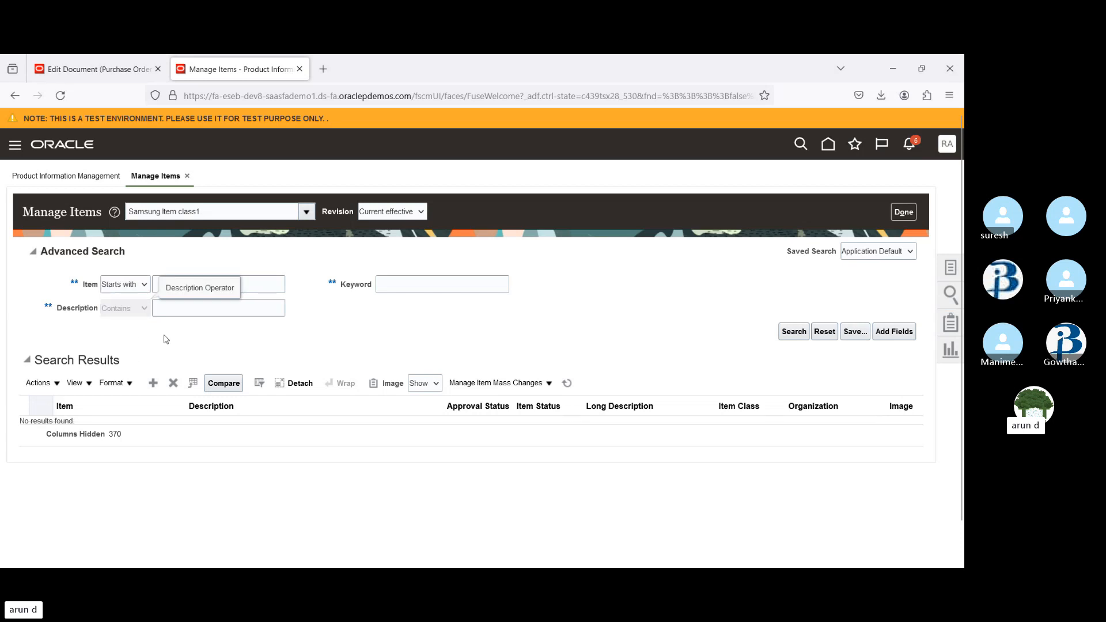
{"action": "left_click", "coordinate": [194, 309]}
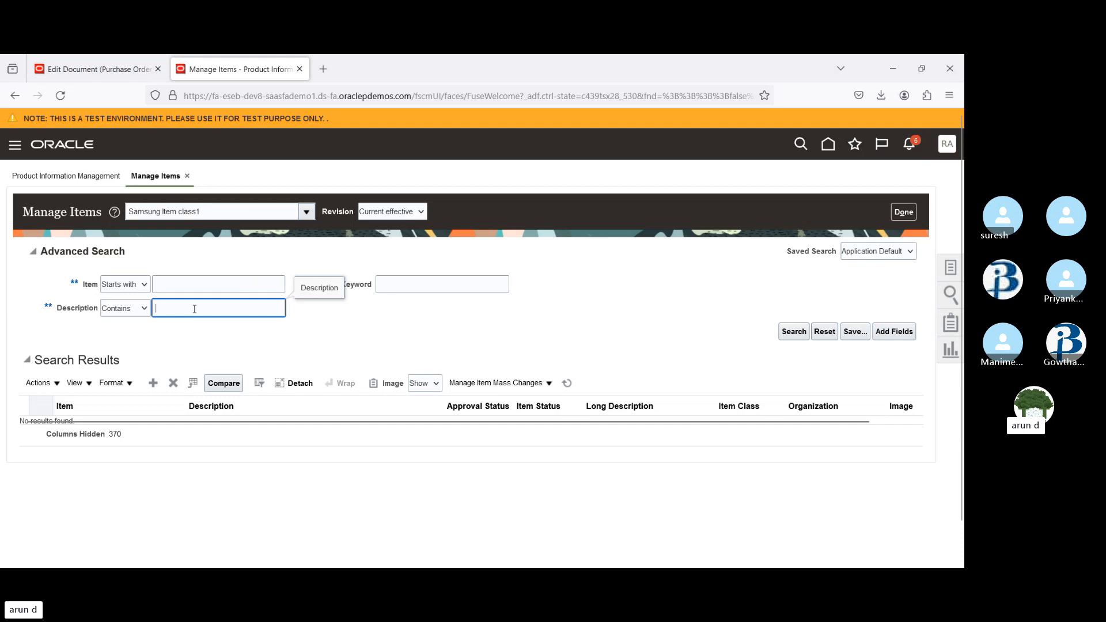
{"action": "type", "text": "AS"}
{"action": "key", "text": "Return"}
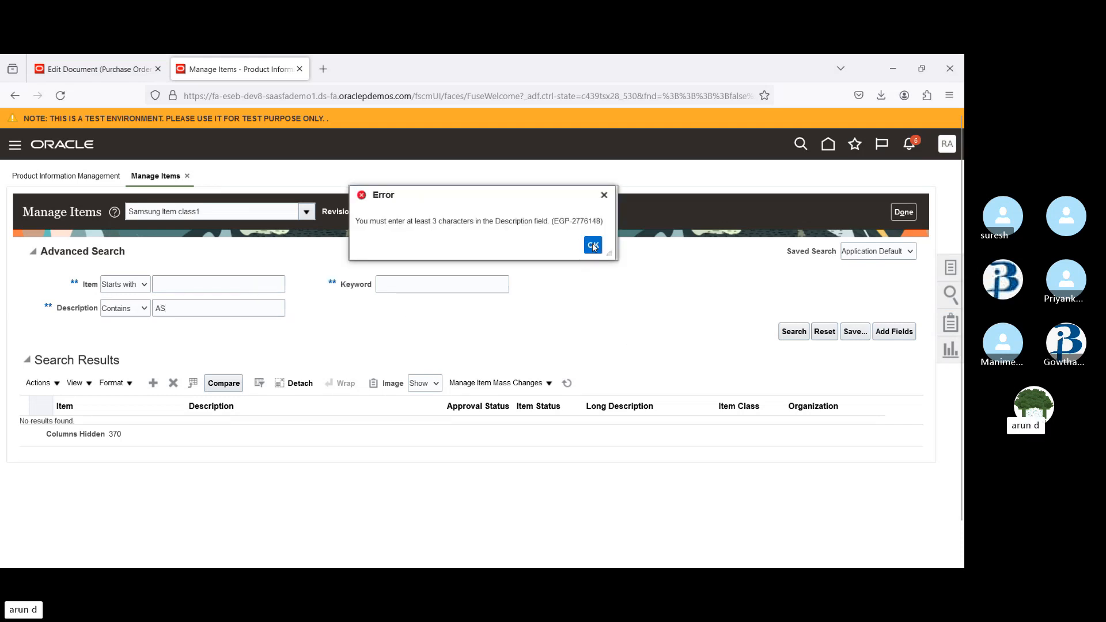
{"action": "left_click", "coordinate": [593, 245]}
{"action": "left_click", "coordinate": [249, 309]}
{"action": "type", "text": "1"}
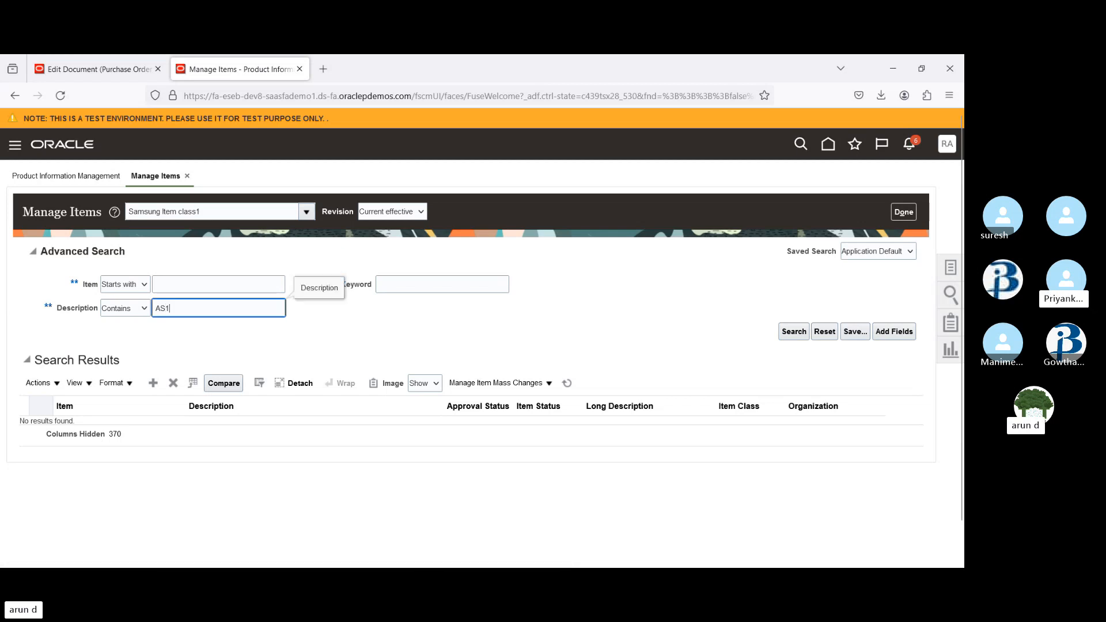
{"action": "left_click", "coordinate": [794, 334]}
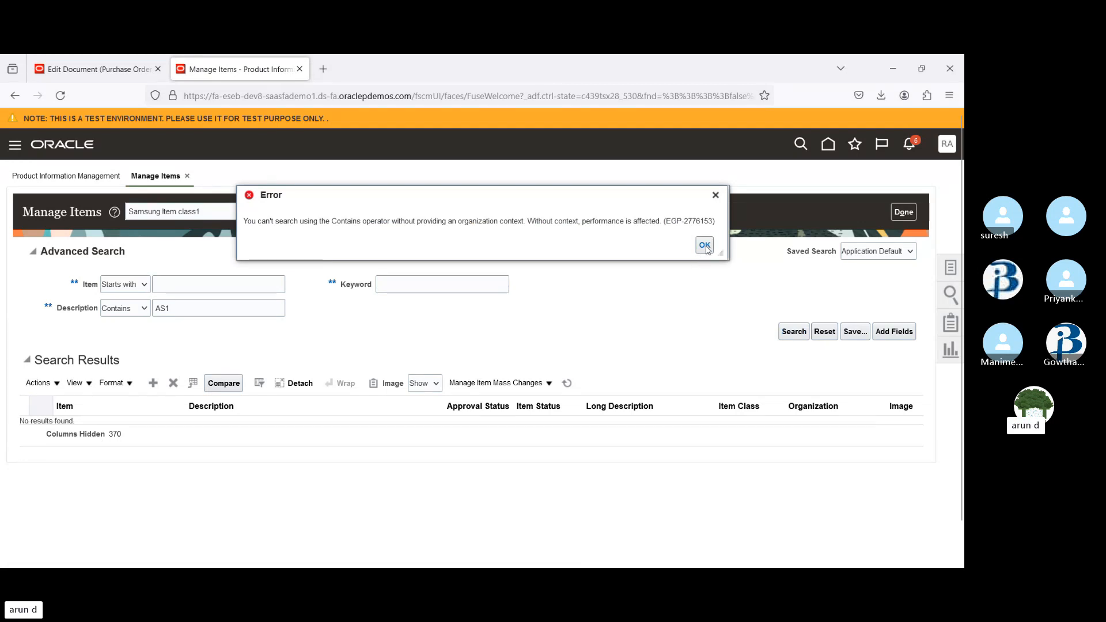
{"action": "left_click", "coordinate": [705, 247]}
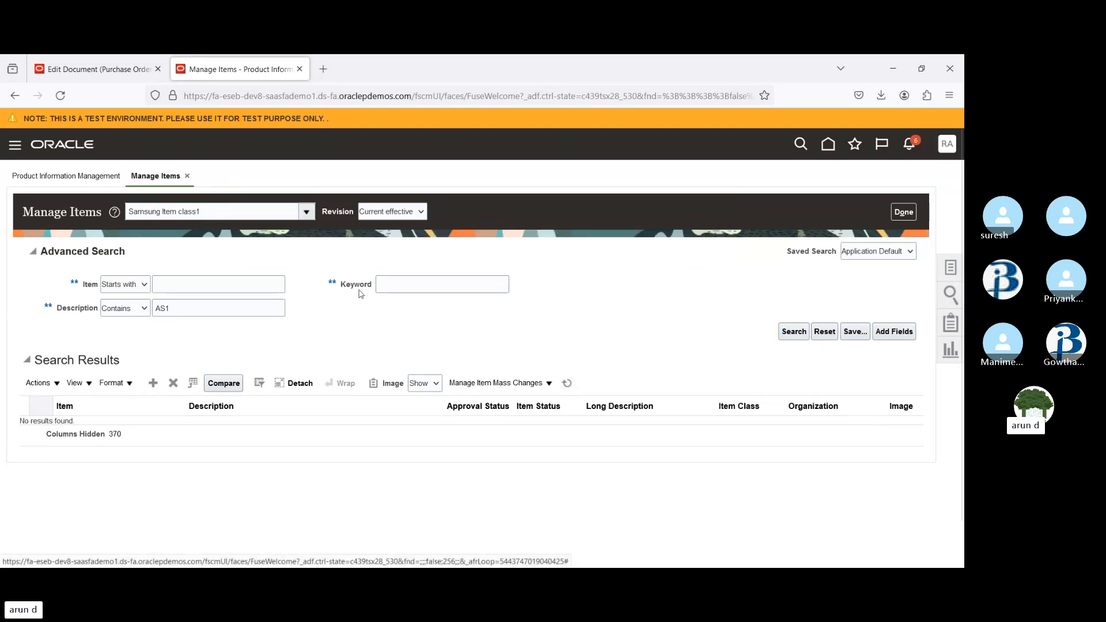
Clear the description criterion and search for items starting with 110
{"action": "double_click", "coordinate": [194, 307]}
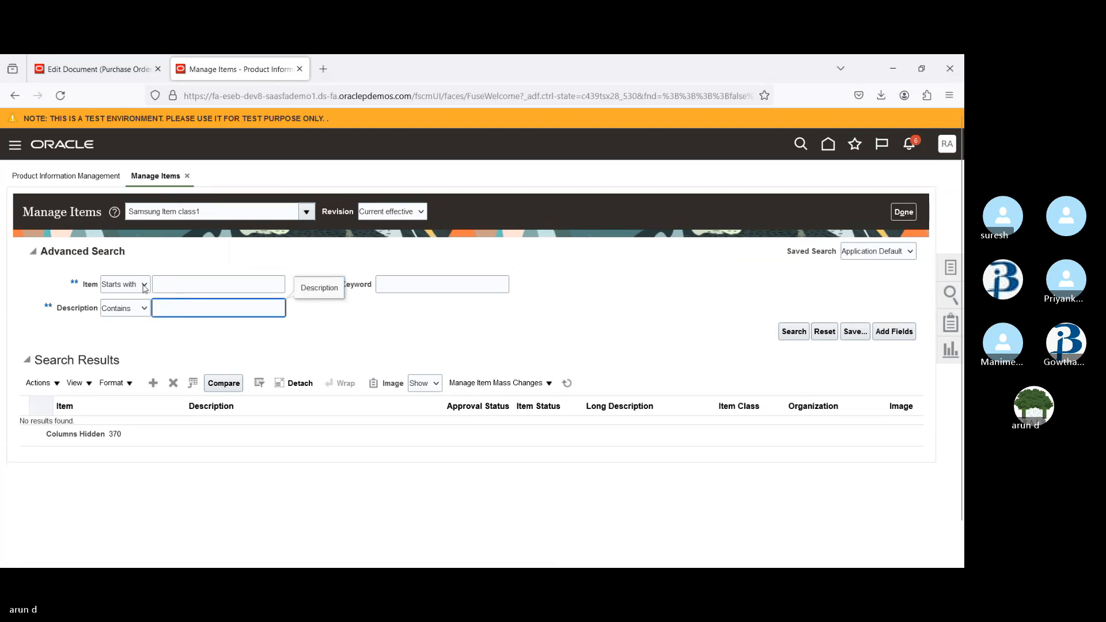
{"action": "left_click", "coordinate": [189, 280]}
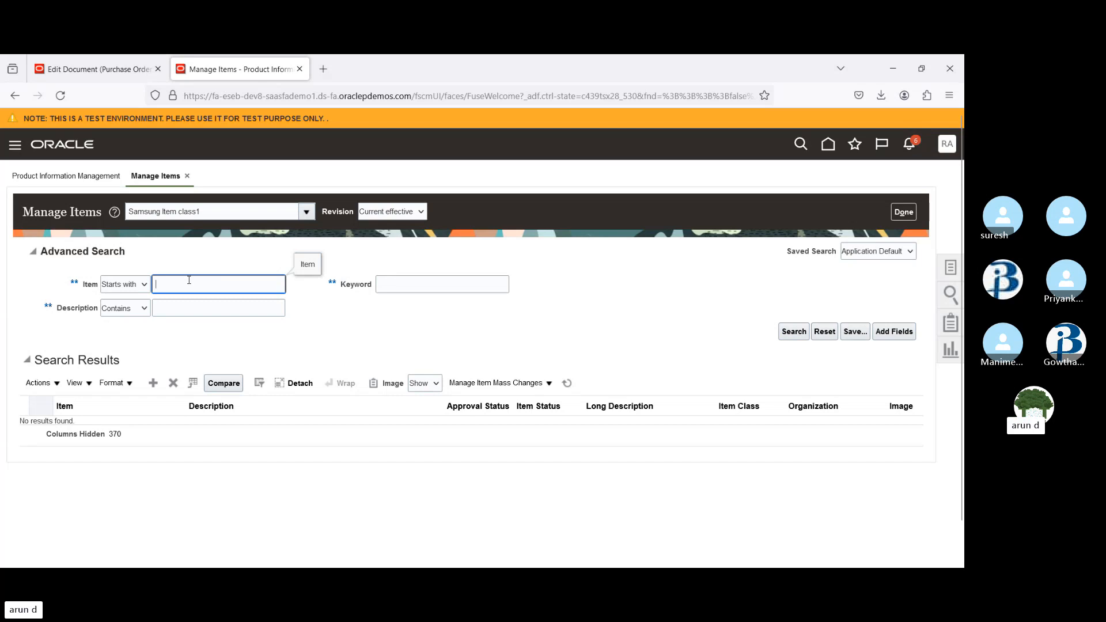
{"action": "type", "text": "110"}
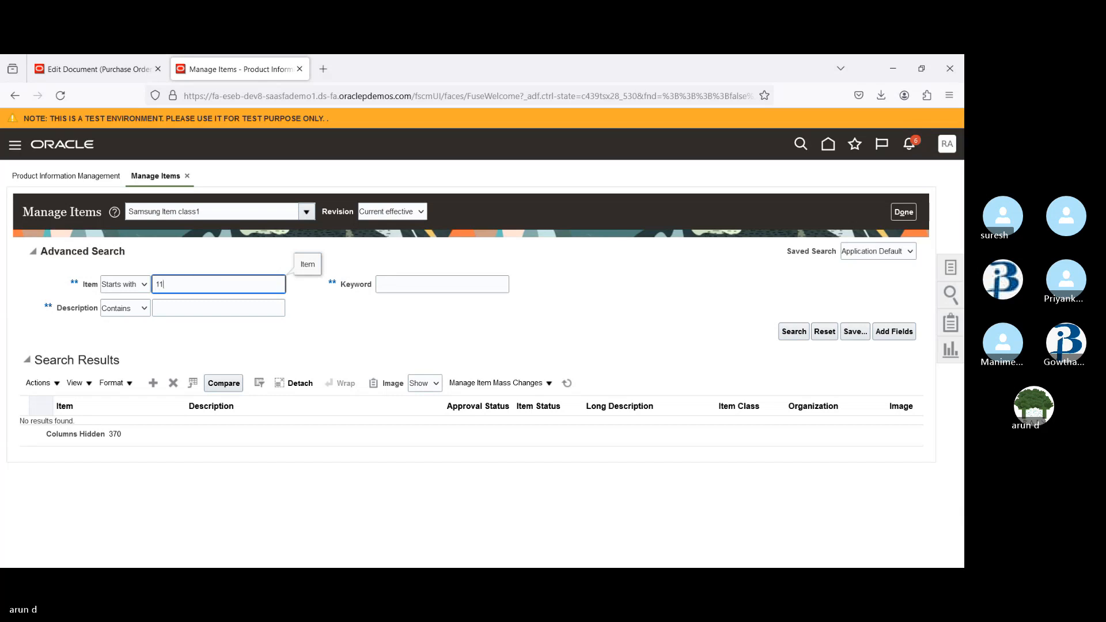
{"action": "left_click", "coordinate": [791, 332]}
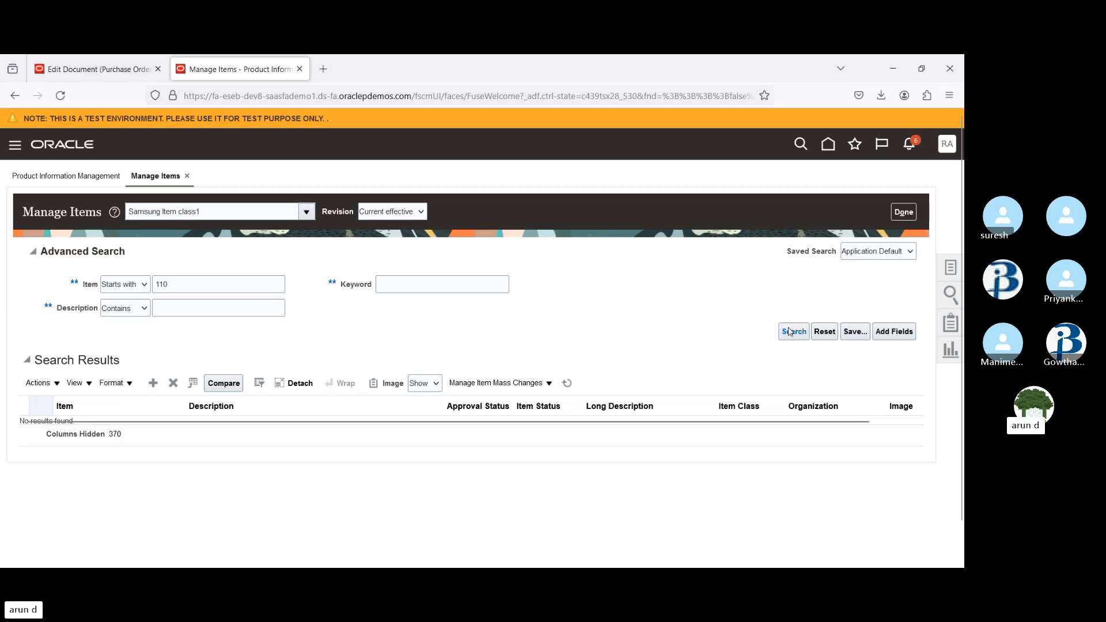
Try to change the item class by searching item classes for P2P and picking 001 _P2P_ITEM CLASS
{"action": "double_click", "coordinate": [209, 285]}
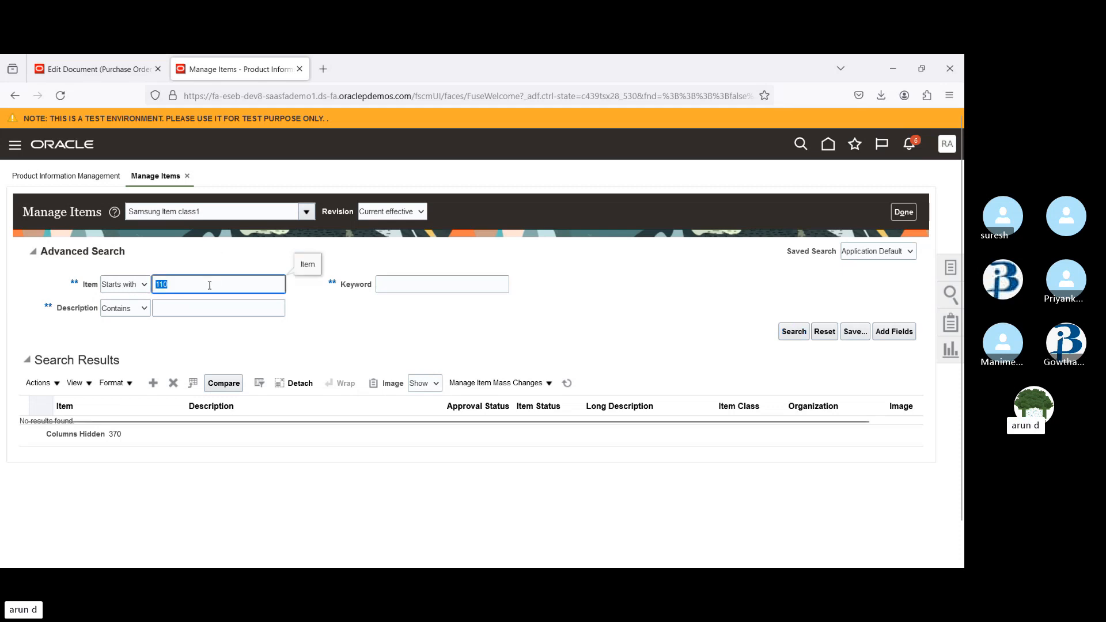
{"action": "left_click", "coordinate": [308, 214]}
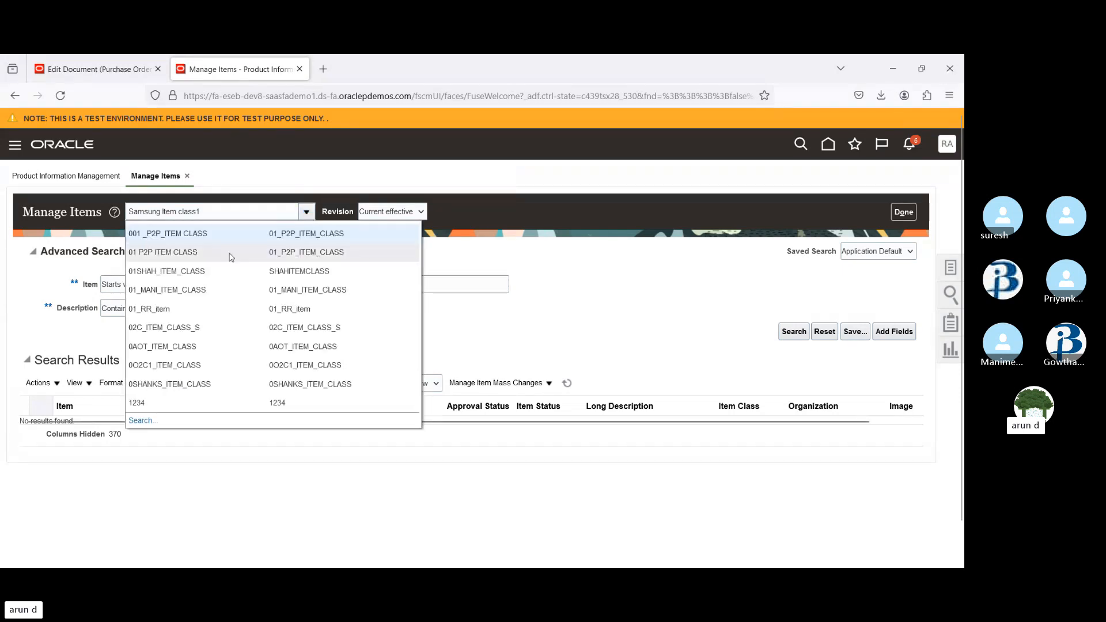
{"action": "left_click", "coordinate": [145, 421]}
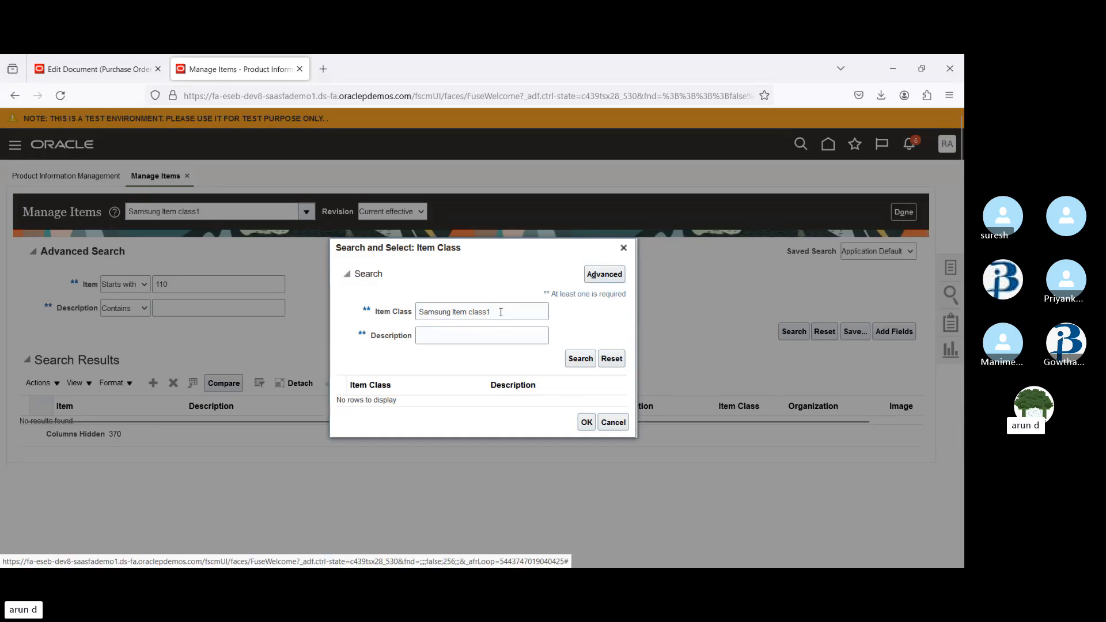
{"action": "left_click", "coordinate": [501, 312]}
{"action": "key", "text": "ctrl+a"}
{"action": "type", "text": "P"}
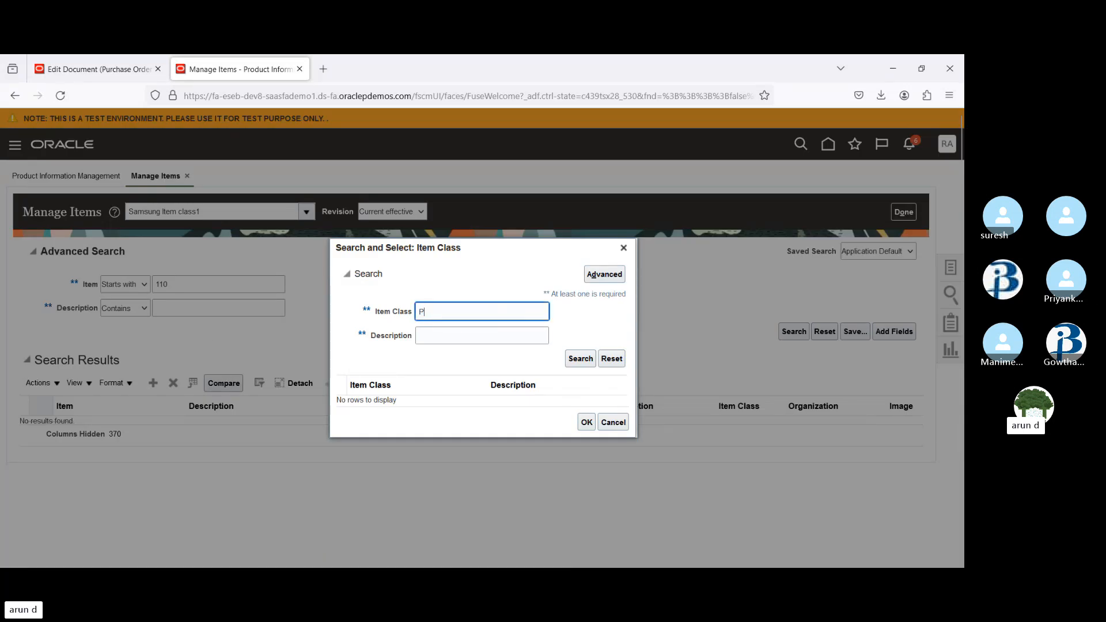
{"action": "type", "text": "2P"}
{"action": "left_click", "coordinate": [582, 359]}
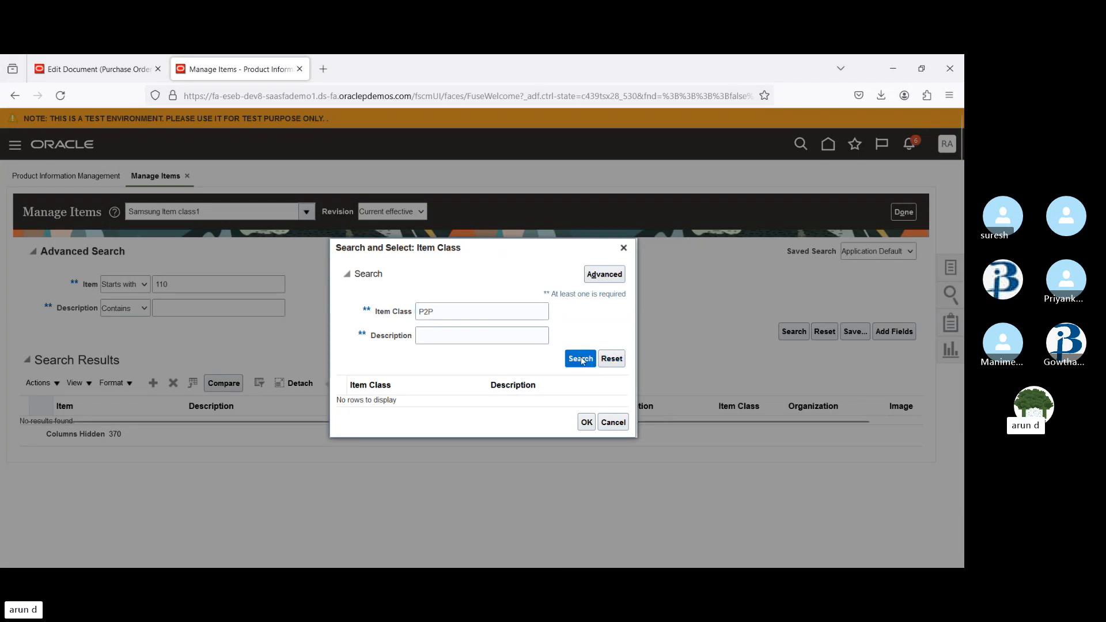
{"action": "left_click", "coordinate": [623, 248]}
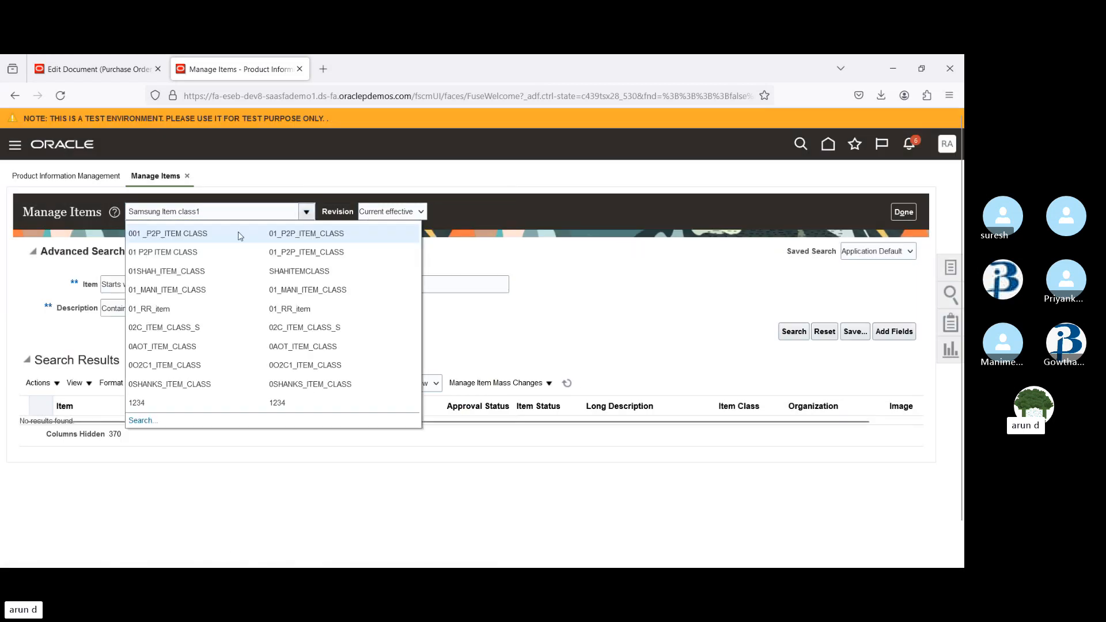
{"action": "left_click", "coordinate": [191, 237]}
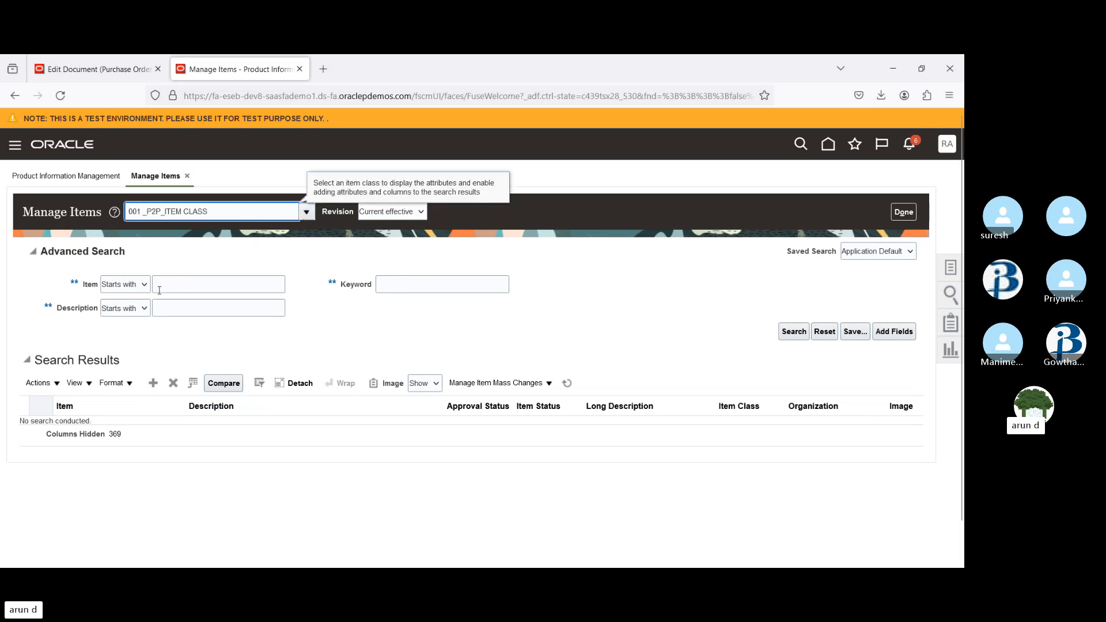
Search item classes for Root and select Root Item Class as the item class
{"action": "left_click", "coordinate": [306, 212]}
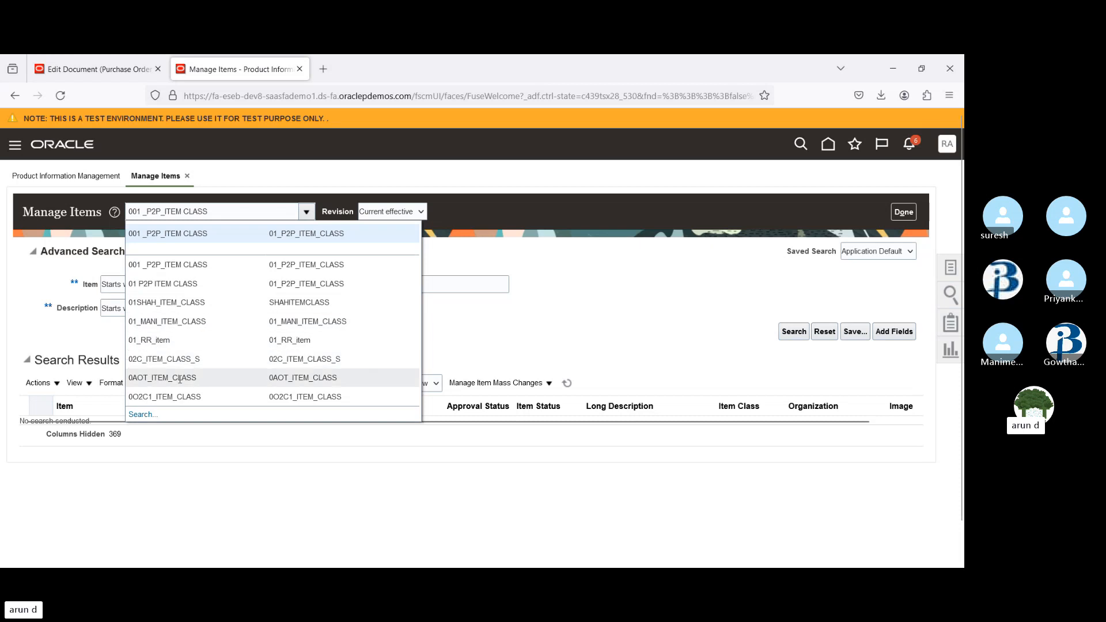
{"action": "left_click", "coordinate": [142, 415]}
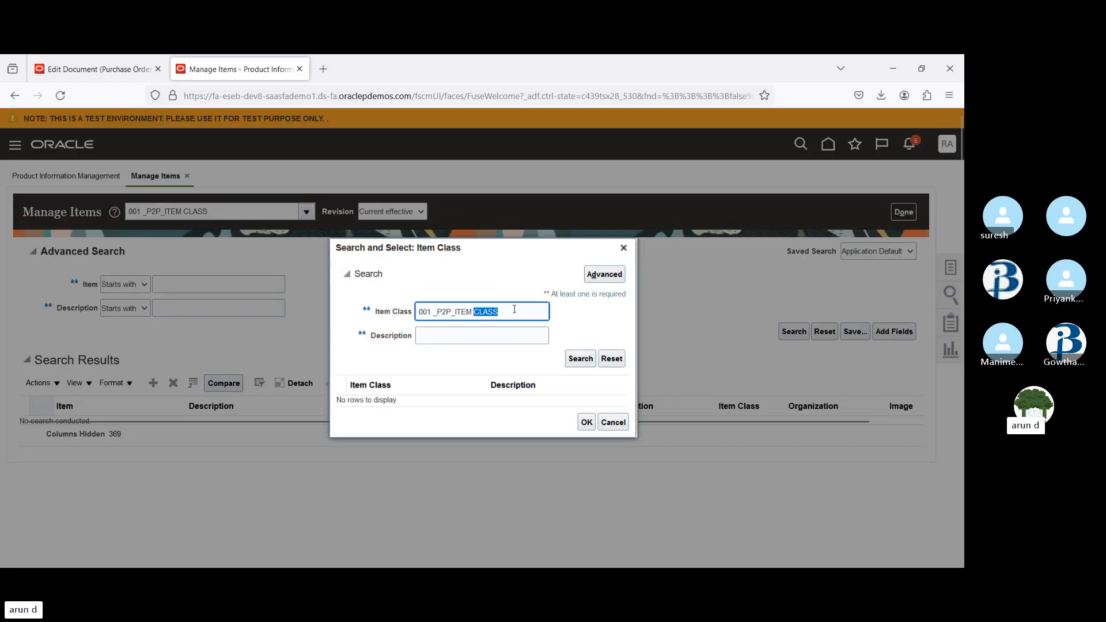
{"action": "triple_click", "coordinate": [514, 310]}
{"action": "type", "text": "Root"}
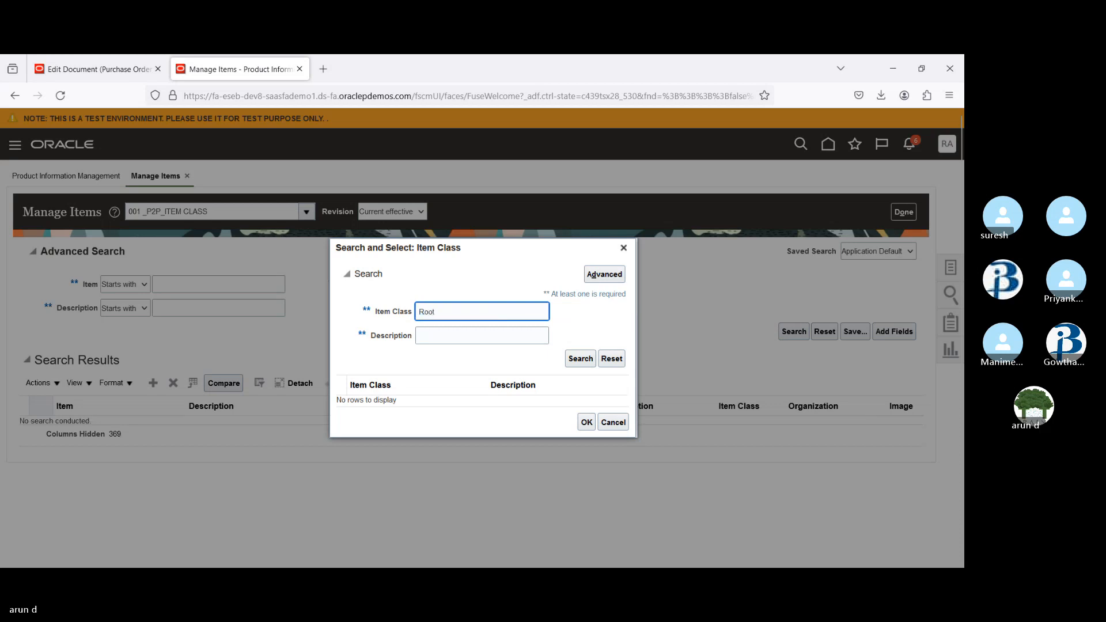
{"action": "key", "text": "Return"}
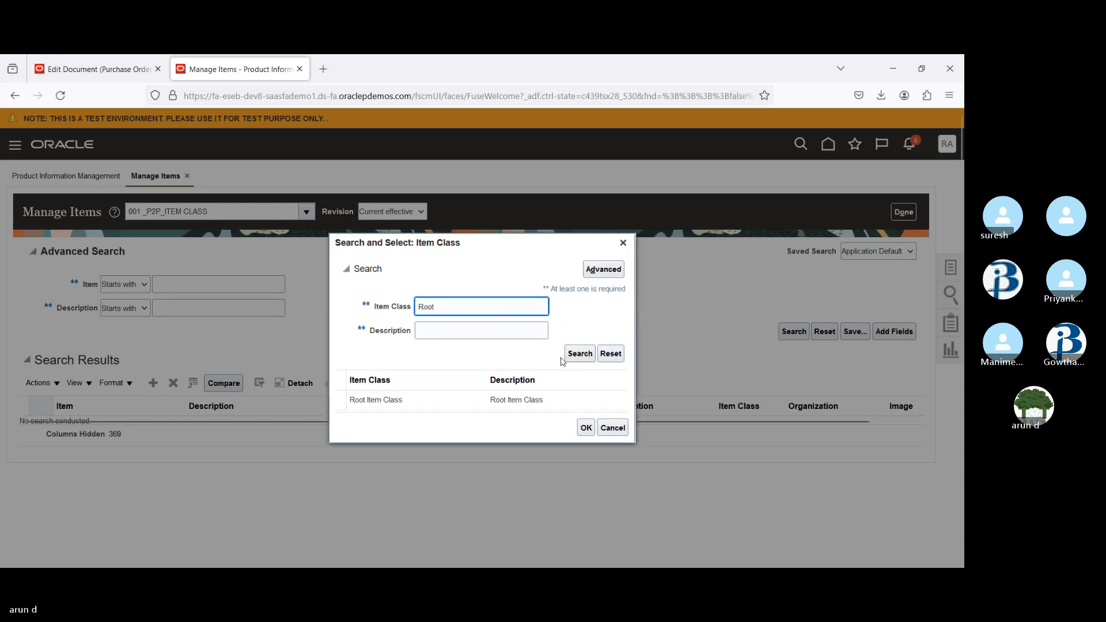
{"action": "left_click", "coordinate": [438, 405]}
{"action": "left_click", "coordinate": [585, 428]}
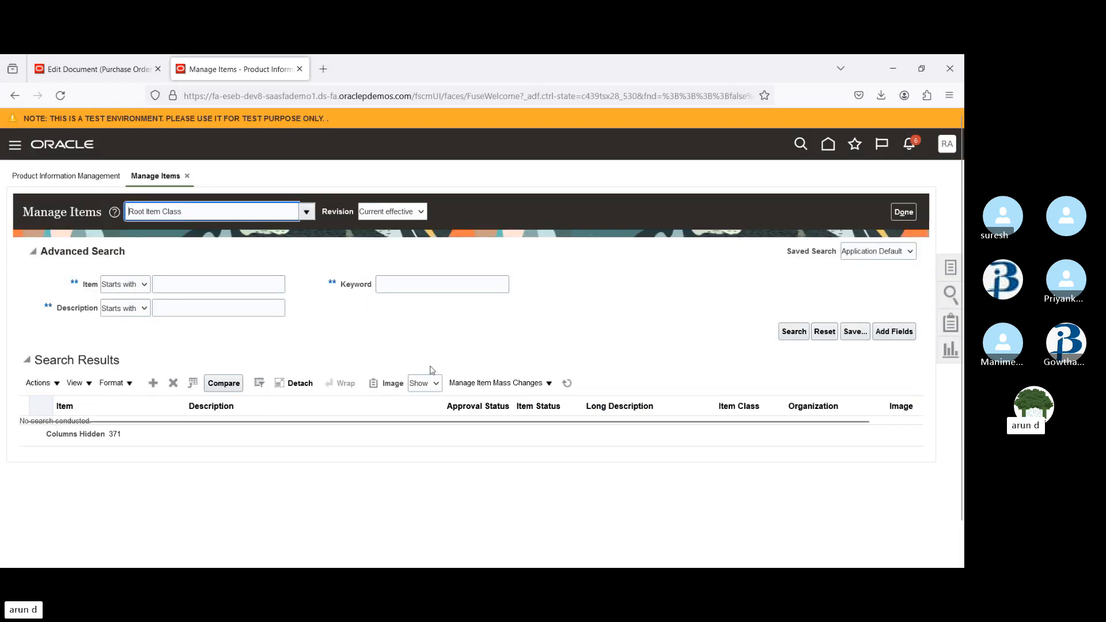
Run the item search and open item AS15000
{"action": "left_click", "coordinate": [205, 285]}
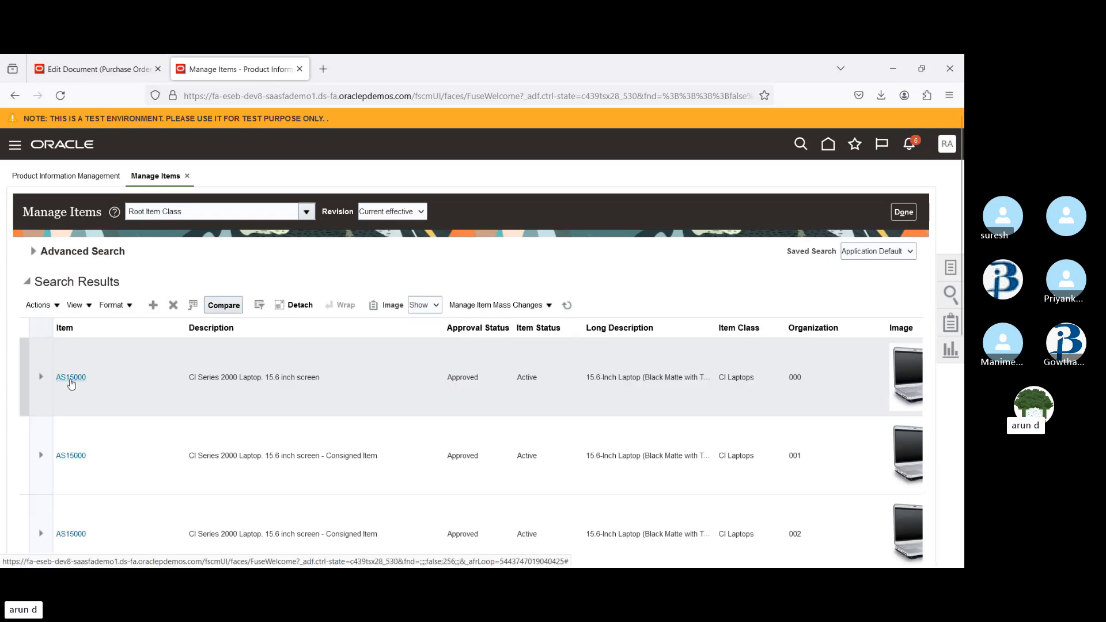
{"action": "left_click", "coordinate": [70, 379]}
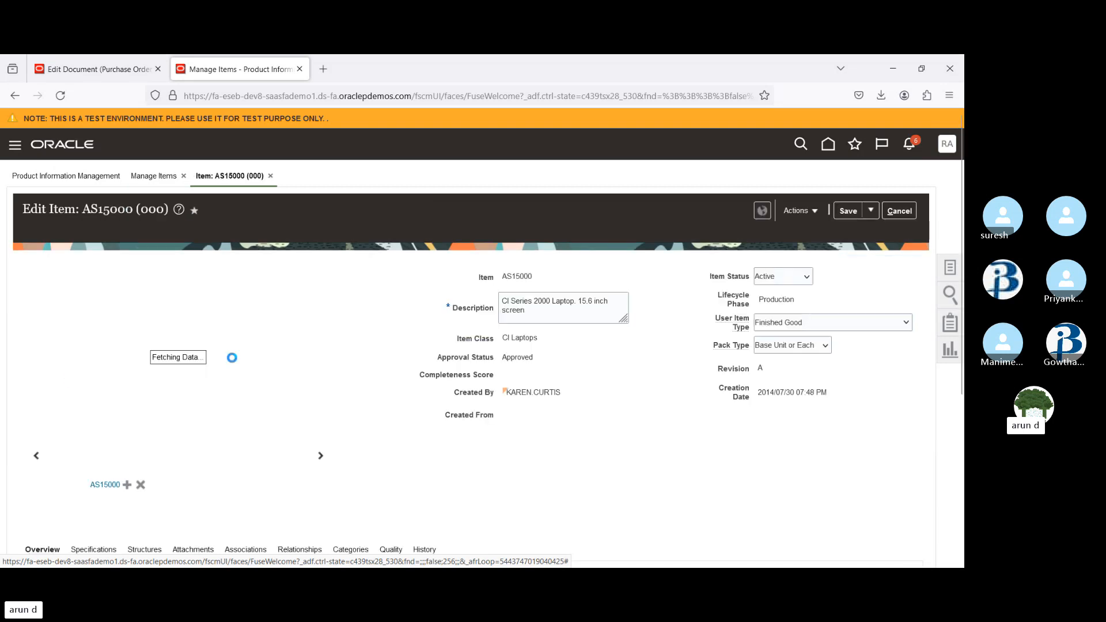
Add a category row to AS15000 and assign category 738991 from the ABC Catalog
{"action": "scroll", "coordinate": [344, 302], "scroll_direction": "down", "scroll_amount": 5}
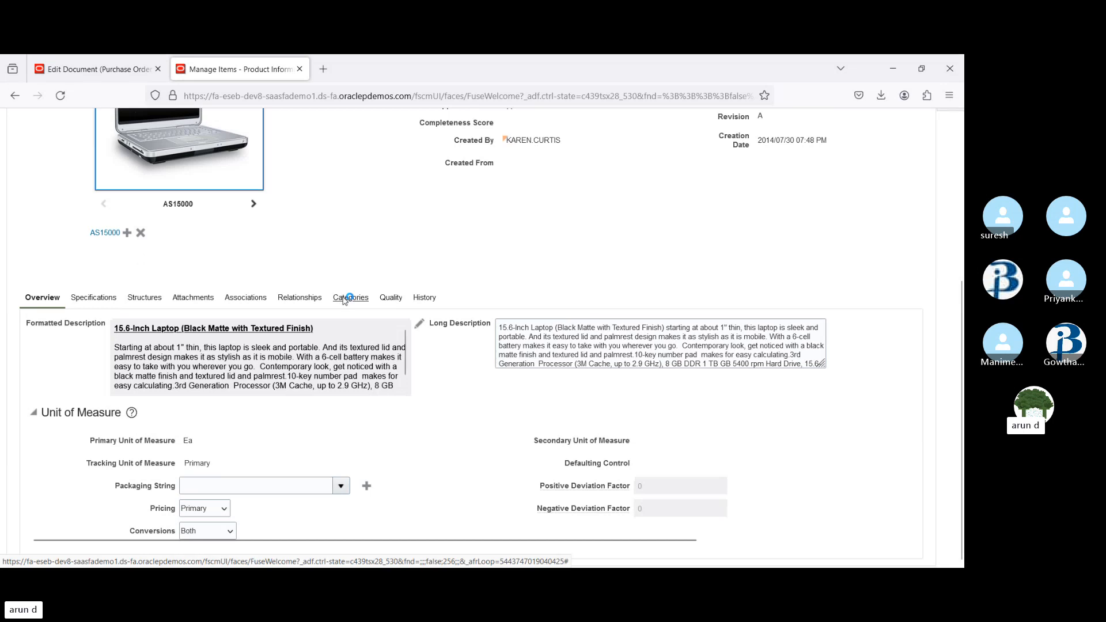
{"action": "left_click", "coordinate": [348, 298]}
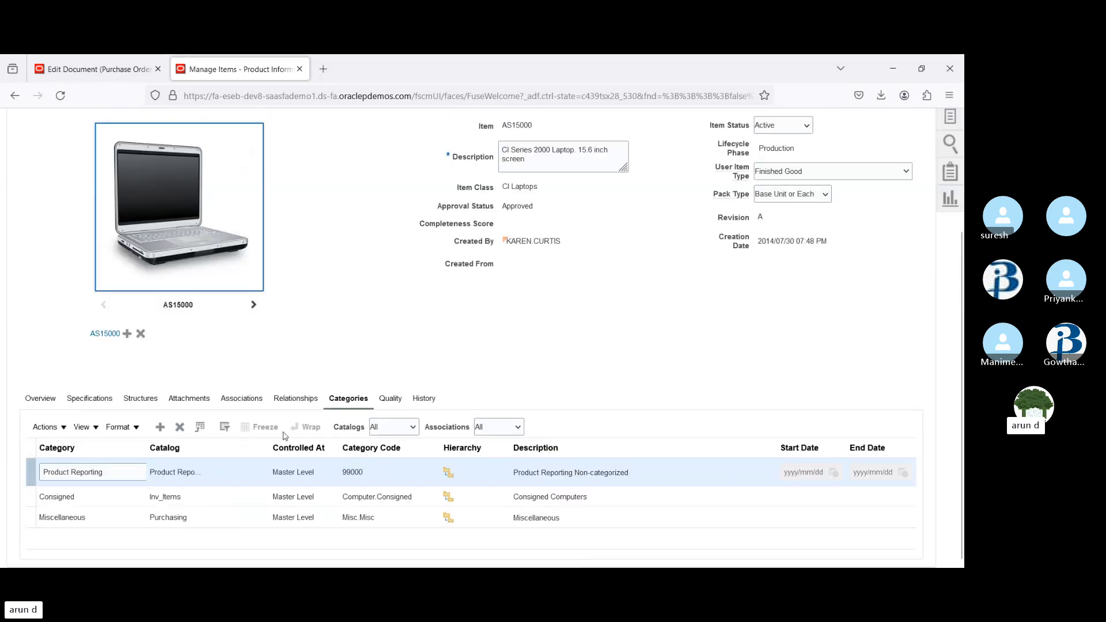
{"action": "left_click", "coordinate": [160, 427]}
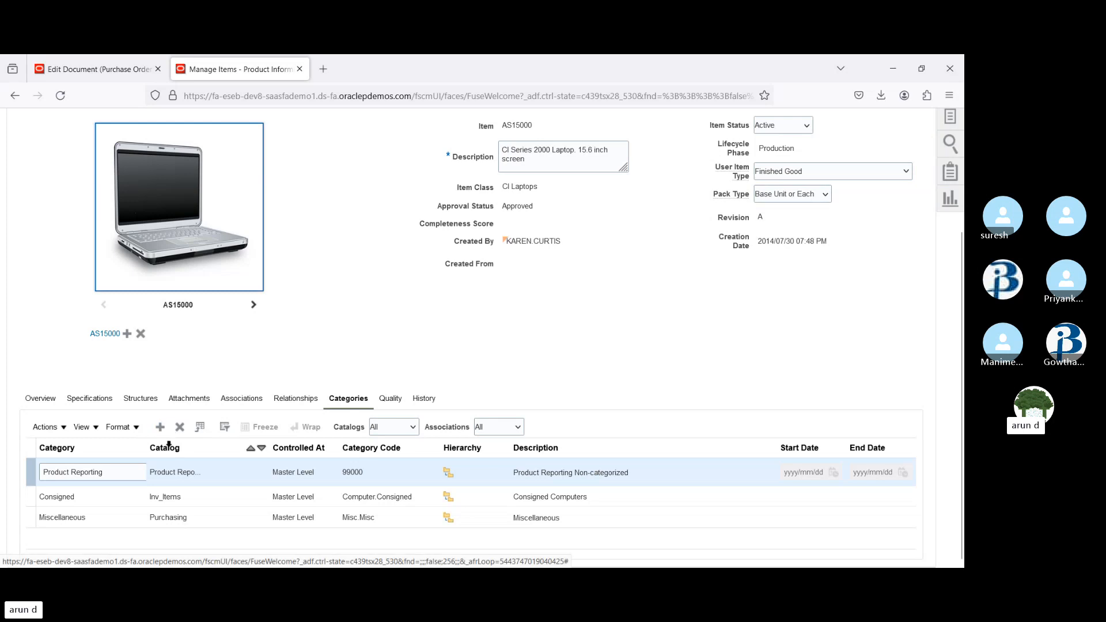
{"action": "left_click", "coordinate": [95, 473]}
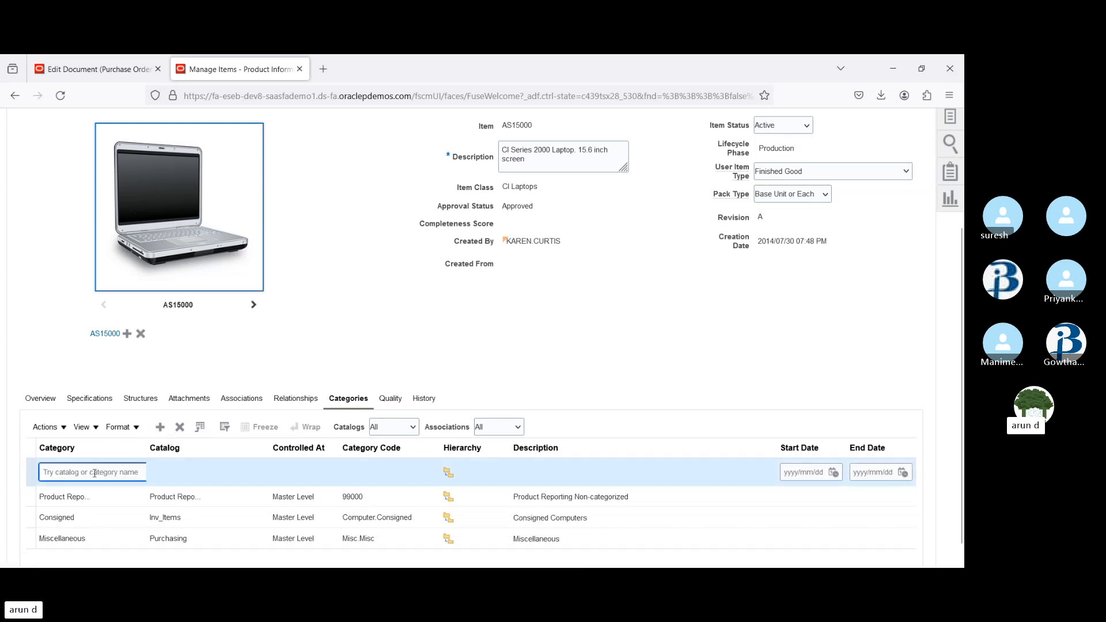
{"action": "type", "text": "7"}
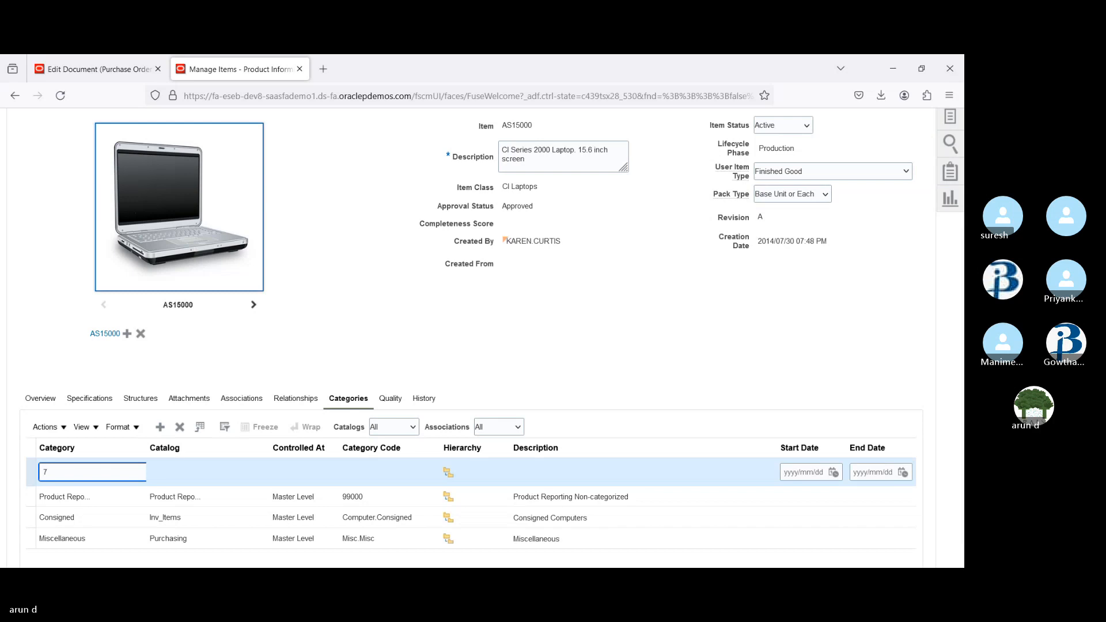
{"action": "key", "text": "Tab"}
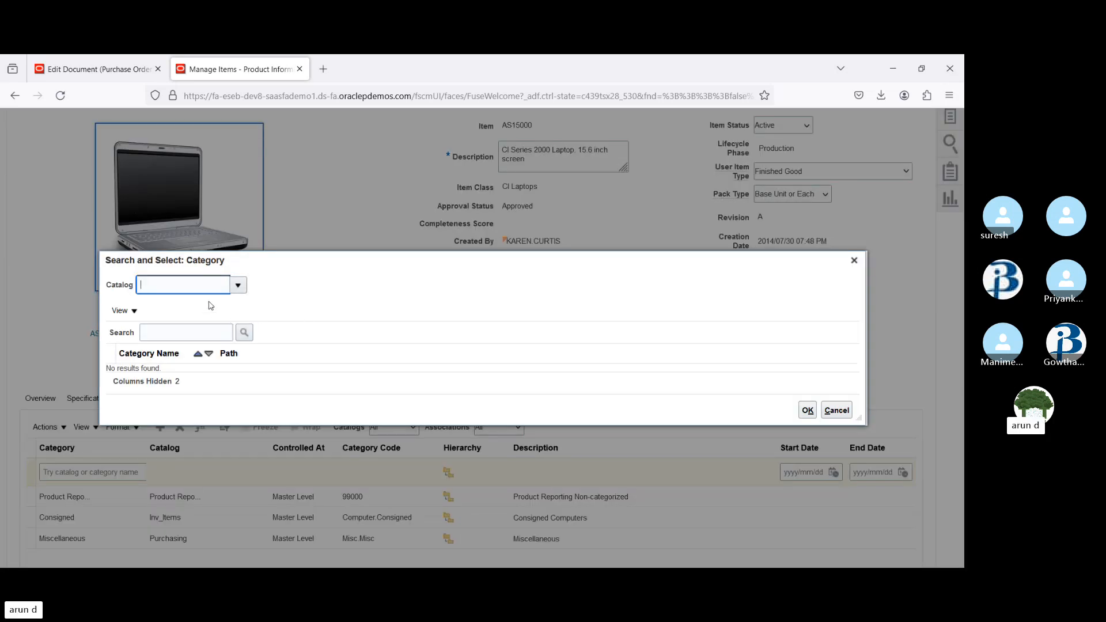
{"action": "left_click", "coordinate": [237, 285]}
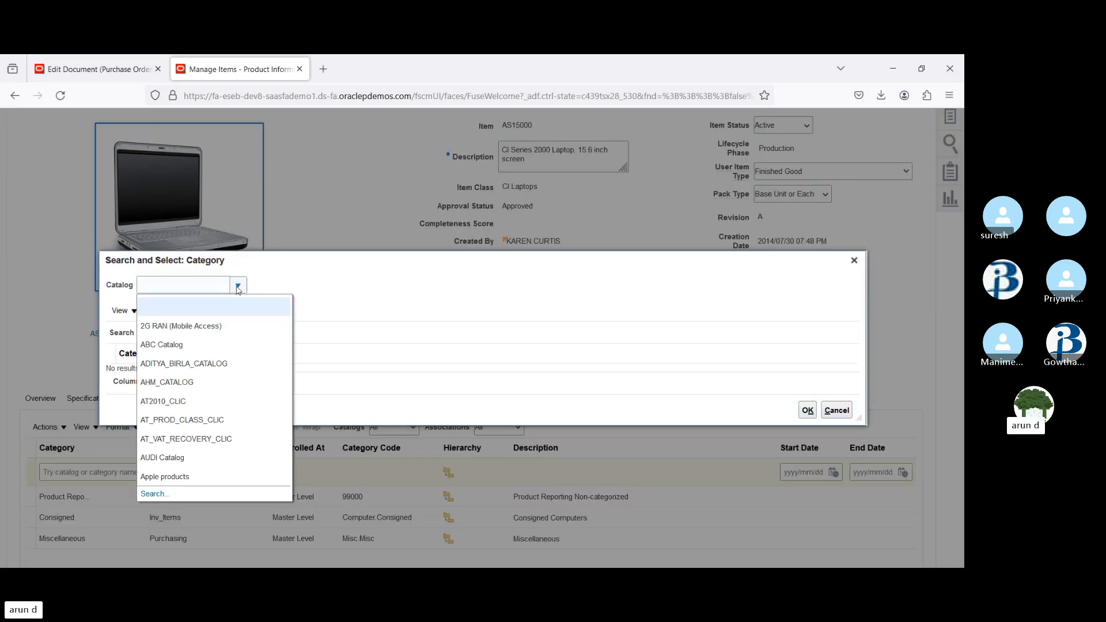
{"action": "left_click", "coordinate": [189, 346]}
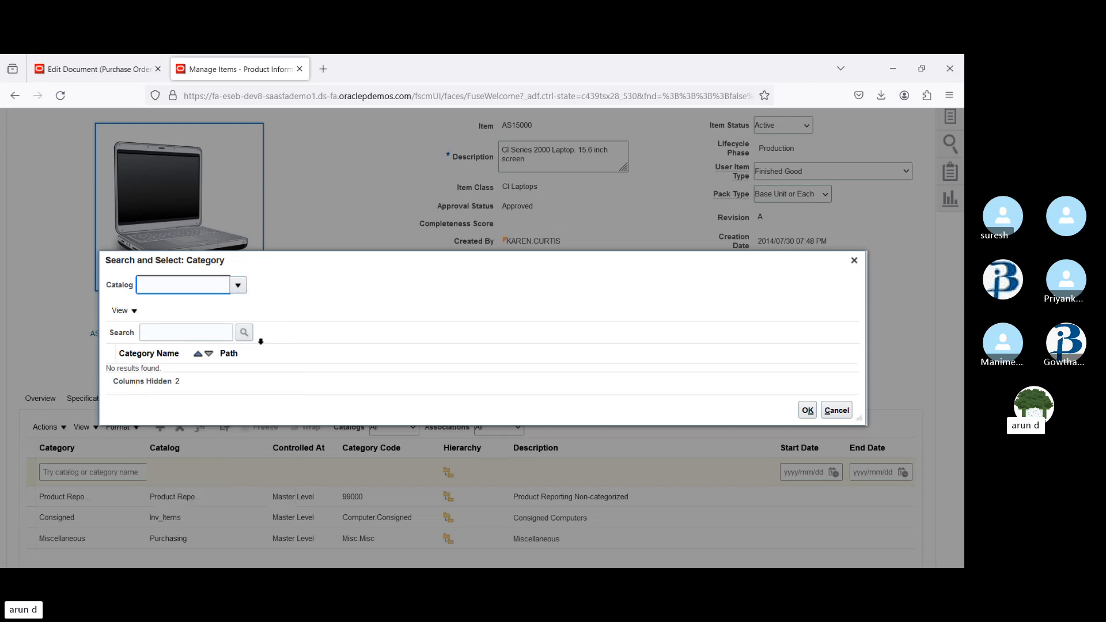
{"action": "left_click", "coordinate": [157, 279]}
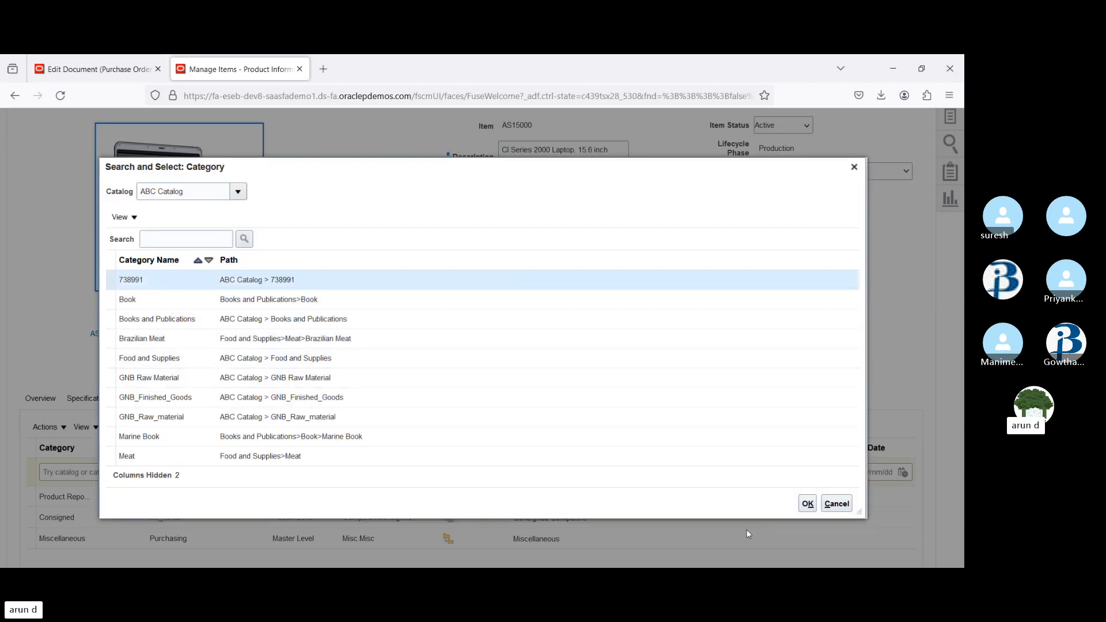
{"action": "left_click", "coordinate": [805, 499]}
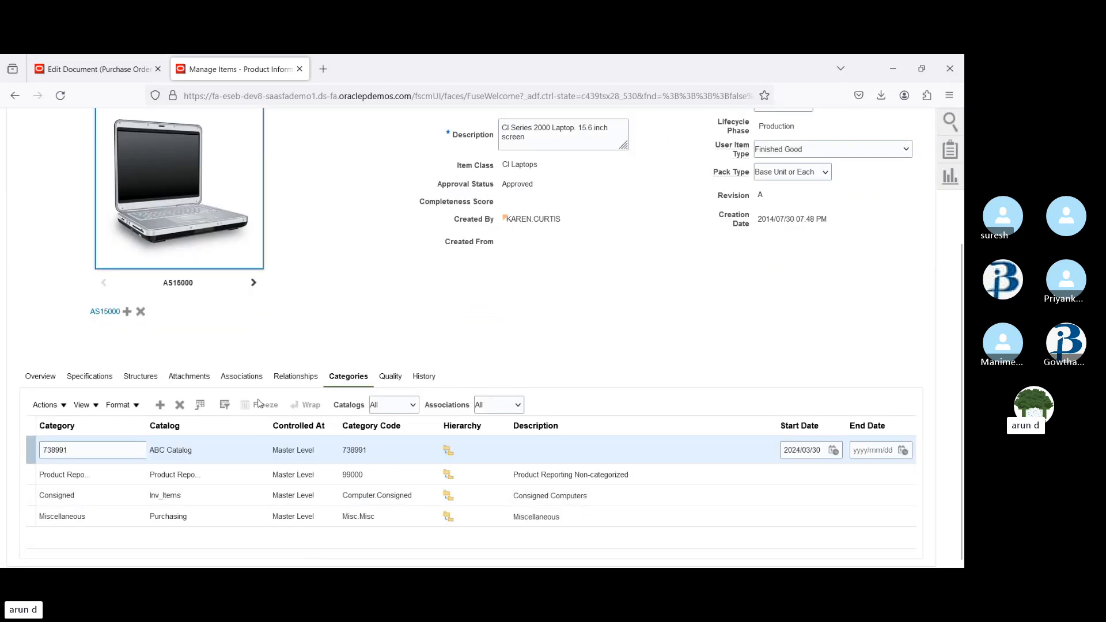
Save the item with its new category assignment
{"action": "left_click", "coordinate": [251, 380]}
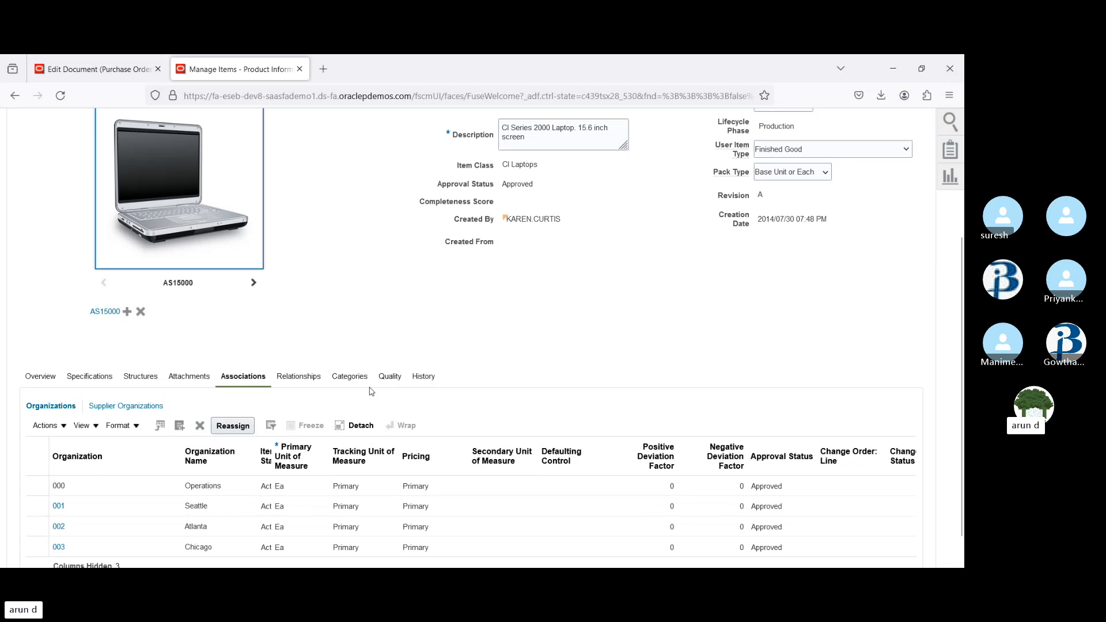
{"action": "scroll", "coordinate": [849, 204], "scroll_direction": "up", "scroll_amount": 3}
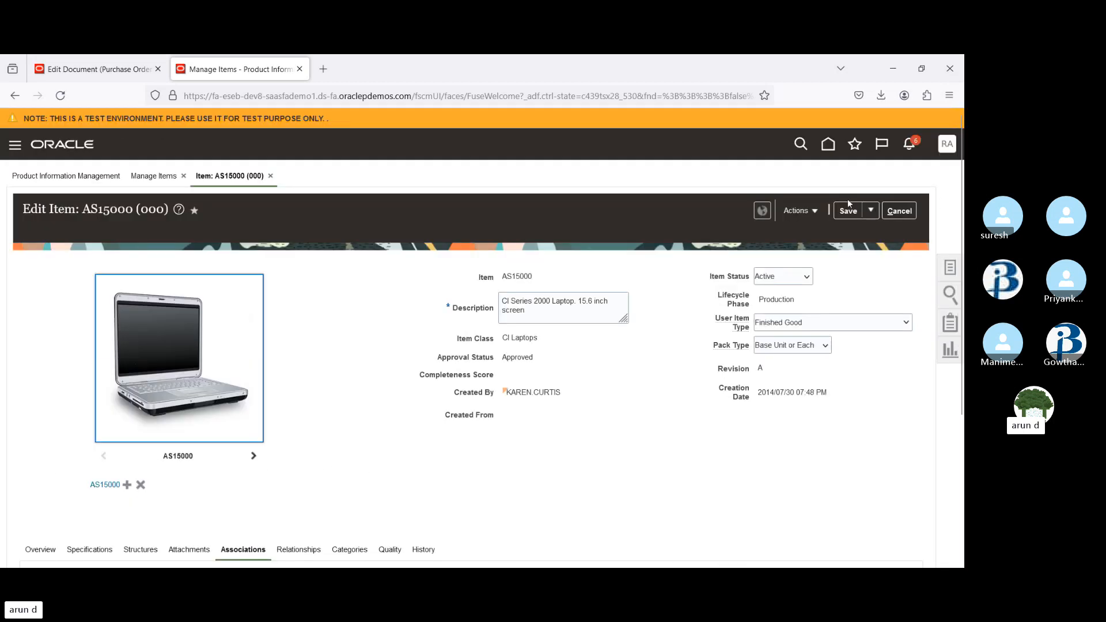
{"action": "left_click", "coordinate": [846, 211]}
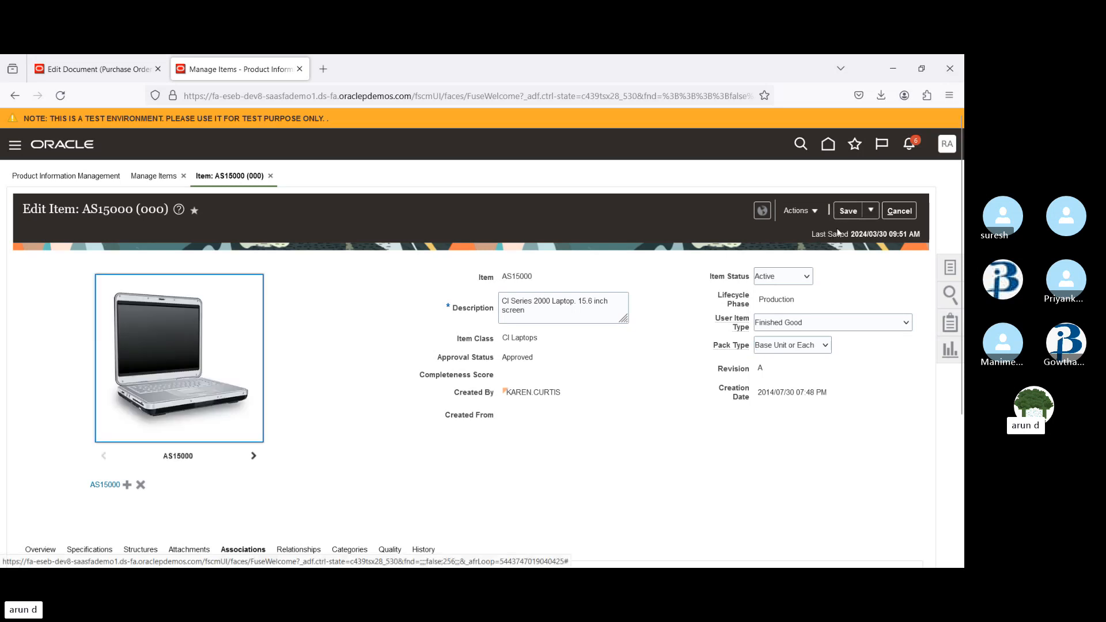
Return to the purchase order and search the line's item lookup for AS
{"action": "left_click", "coordinate": [81, 72]}
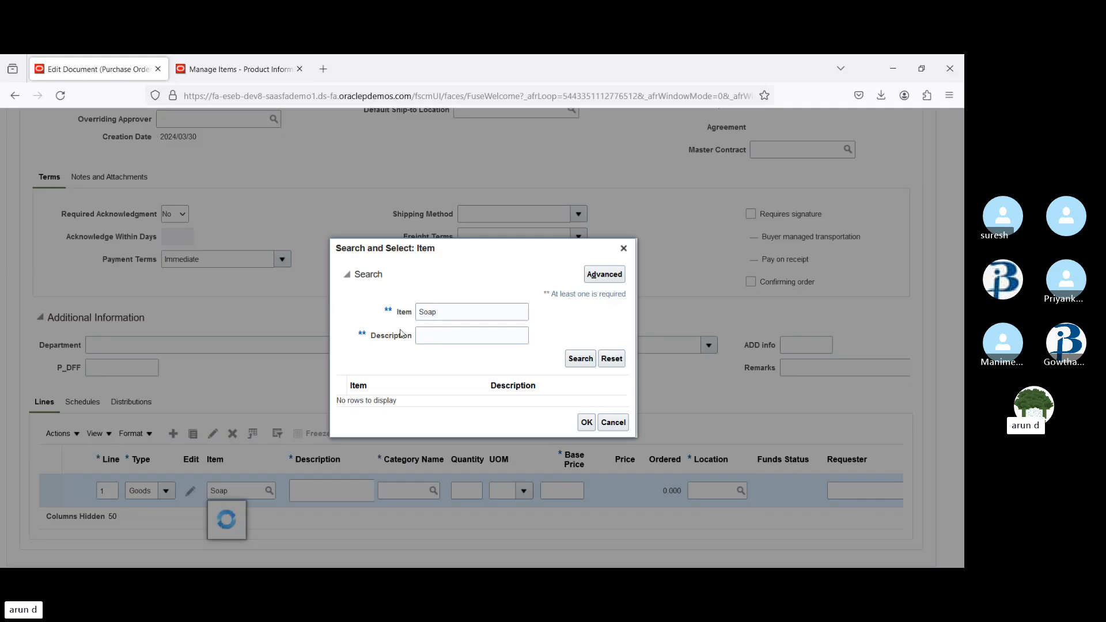
{"action": "left_click", "coordinate": [465, 310]}
{"action": "double_click", "coordinate": [466, 309]}
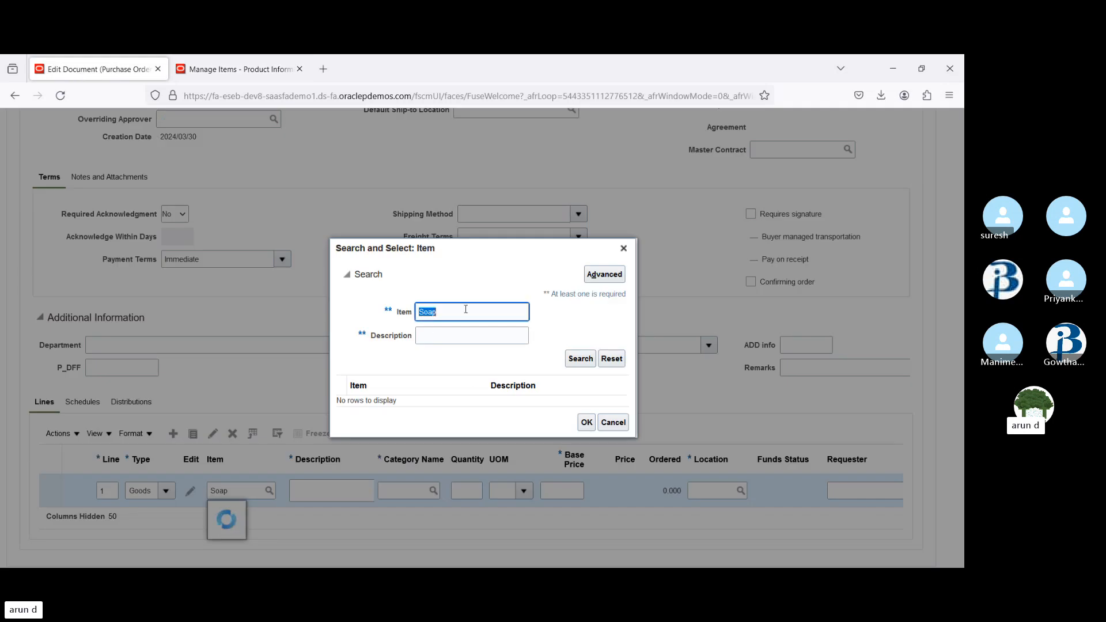
{"action": "type", "text": "AS1"}
{"action": "left_click", "coordinate": [623, 248]}
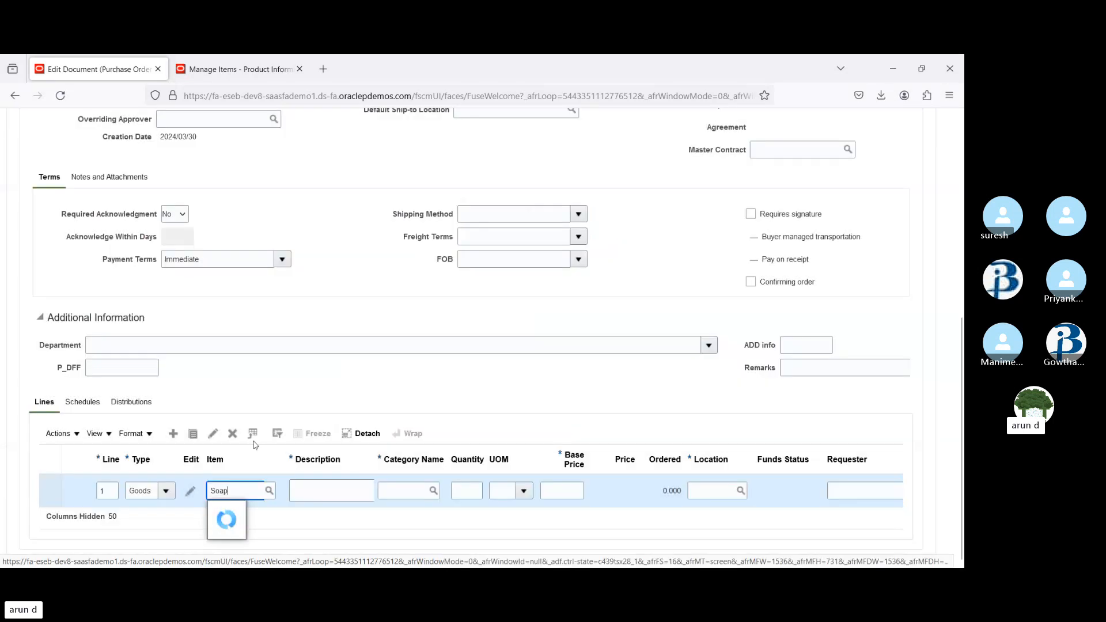
Enter AS1 as the item on purchase order line 1
{"action": "double_click", "coordinate": [248, 491]}
{"action": "type", "text": "A"}
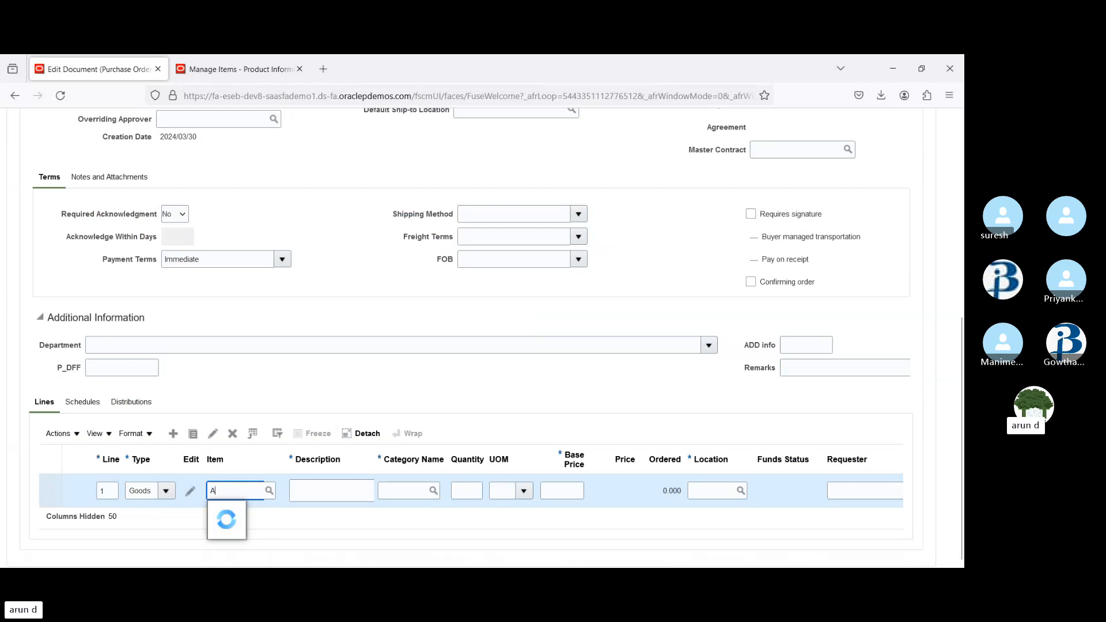
{"action": "type", "text": "S1"}
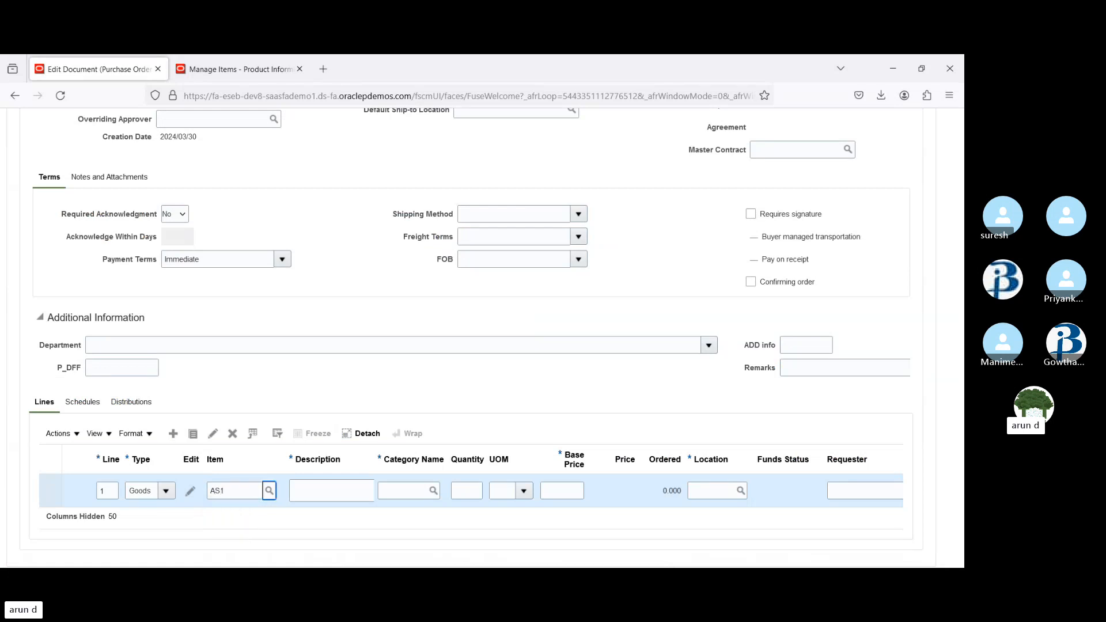
{"action": "key", "text": "Tab"}
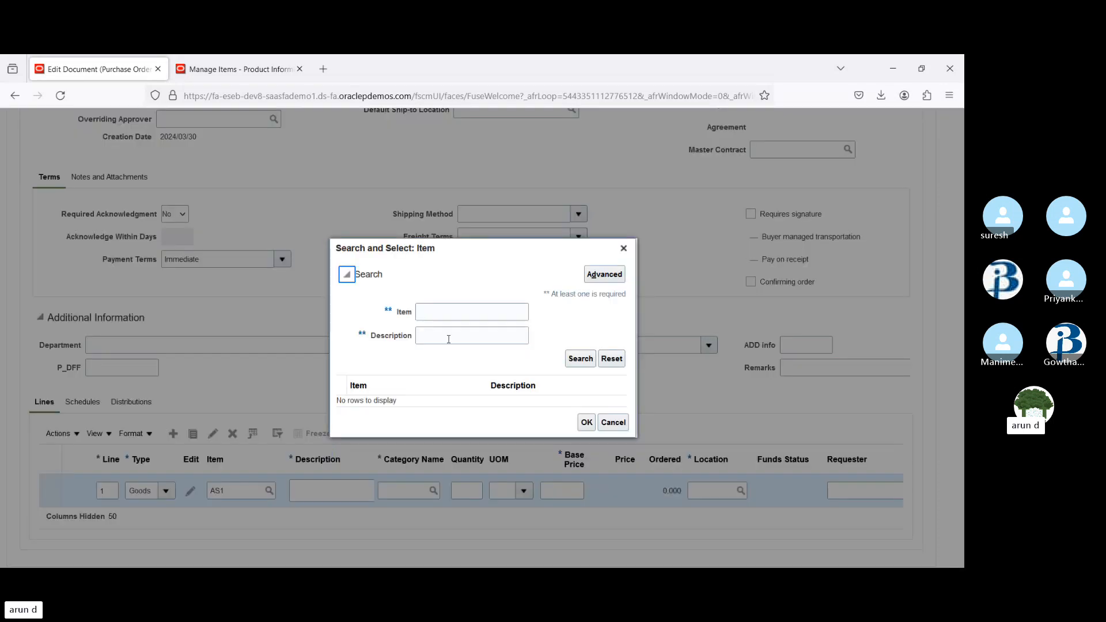
{"action": "left_click", "coordinate": [466, 312]}
{"action": "left_click", "coordinate": [623, 248]}
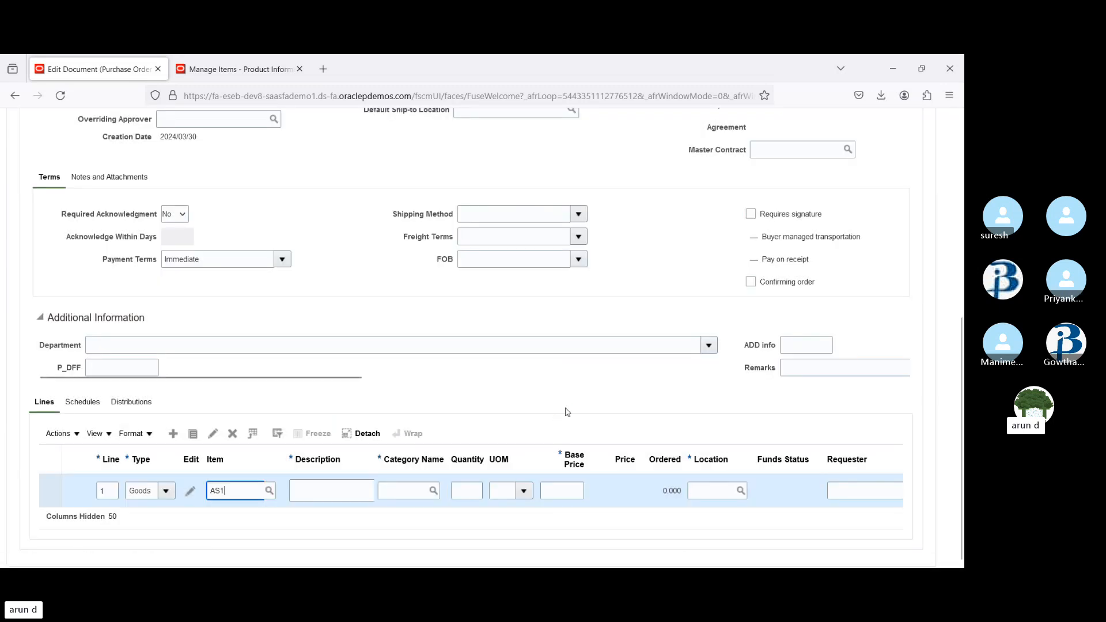
Close the item tab and leave the unsaved purchase order, discarding its changes, to return to the home page
{"action": "left_click", "coordinate": [254, 69]}
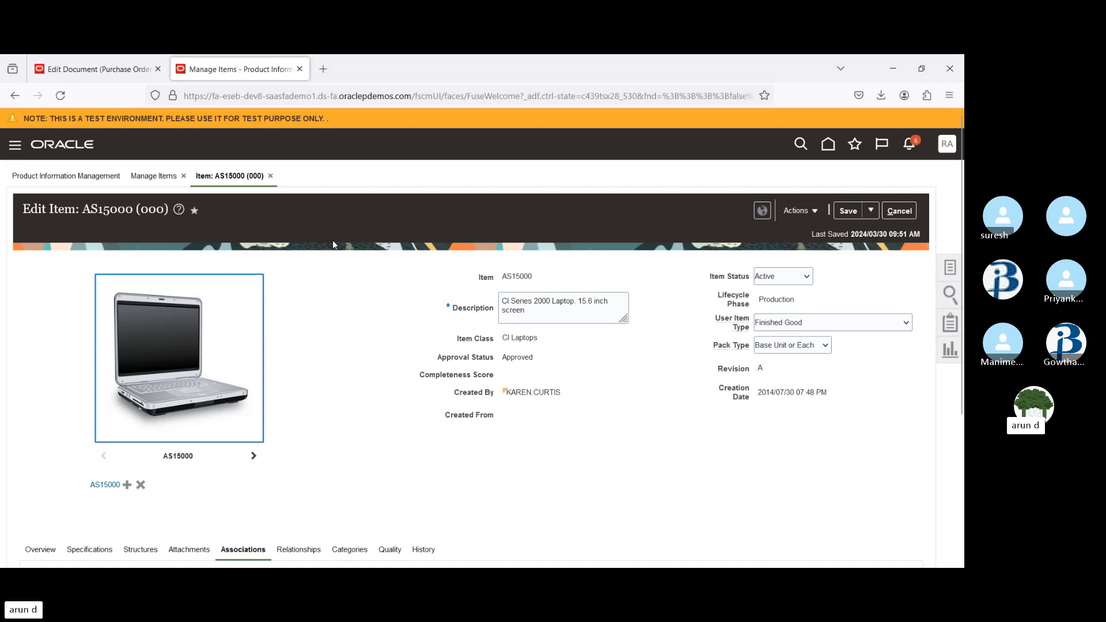
{"action": "left_click", "coordinate": [299, 69]}
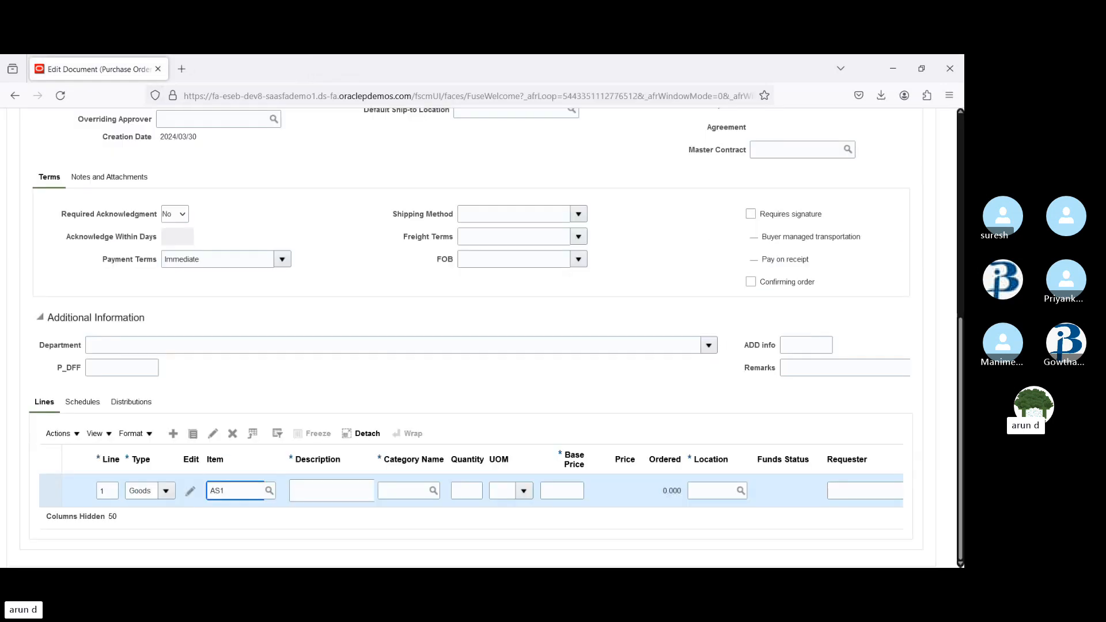
{"action": "scroll", "coordinate": [957, 364], "scroll_direction": "up", "scroll_amount": 6}
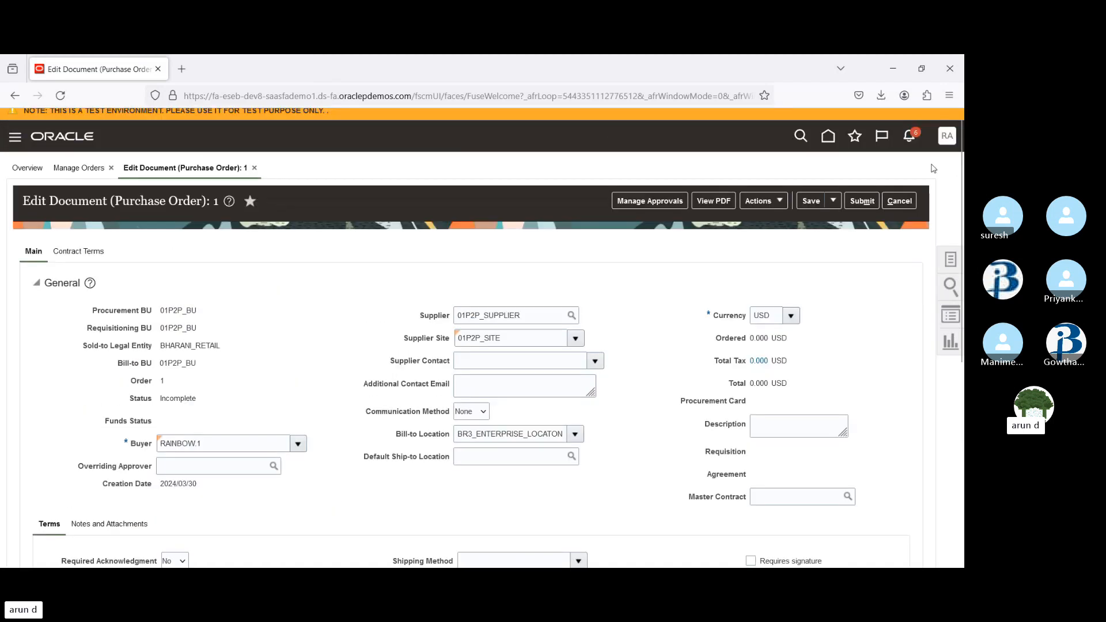
{"action": "left_click", "coordinate": [827, 143]}
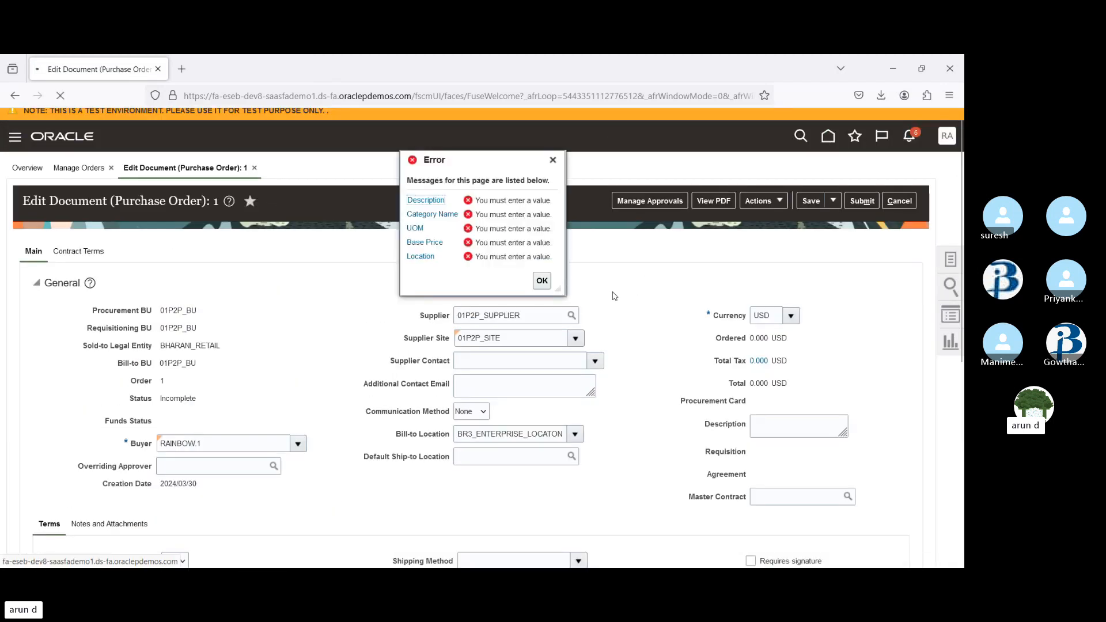
{"action": "left_click", "coordinate": [544, 284]}
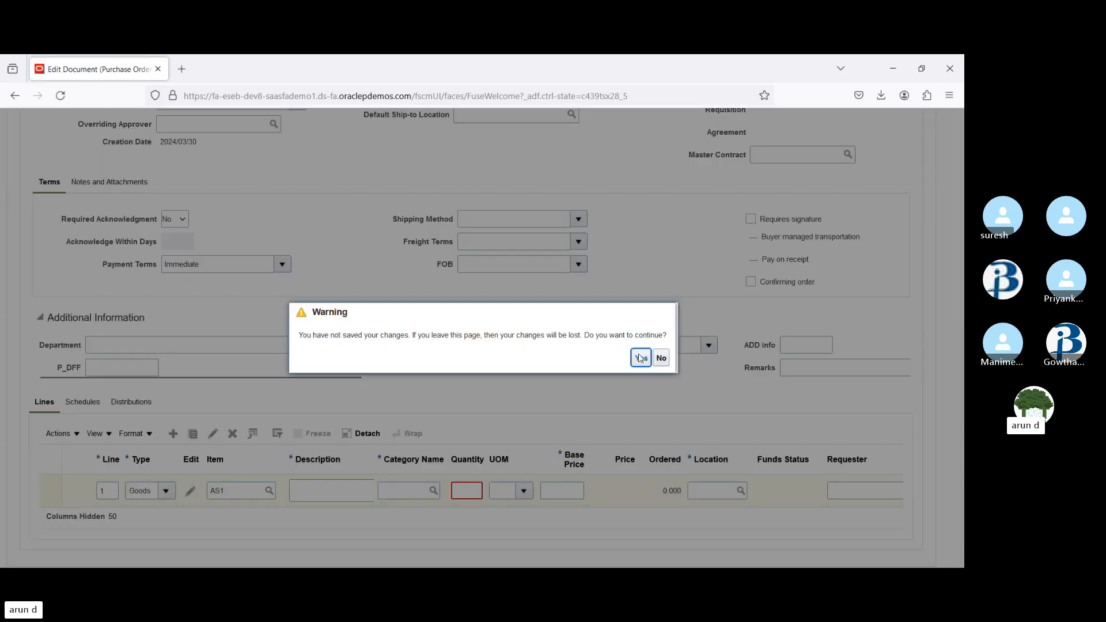
{"action": "left_click", "coordinate": [642, 357]}
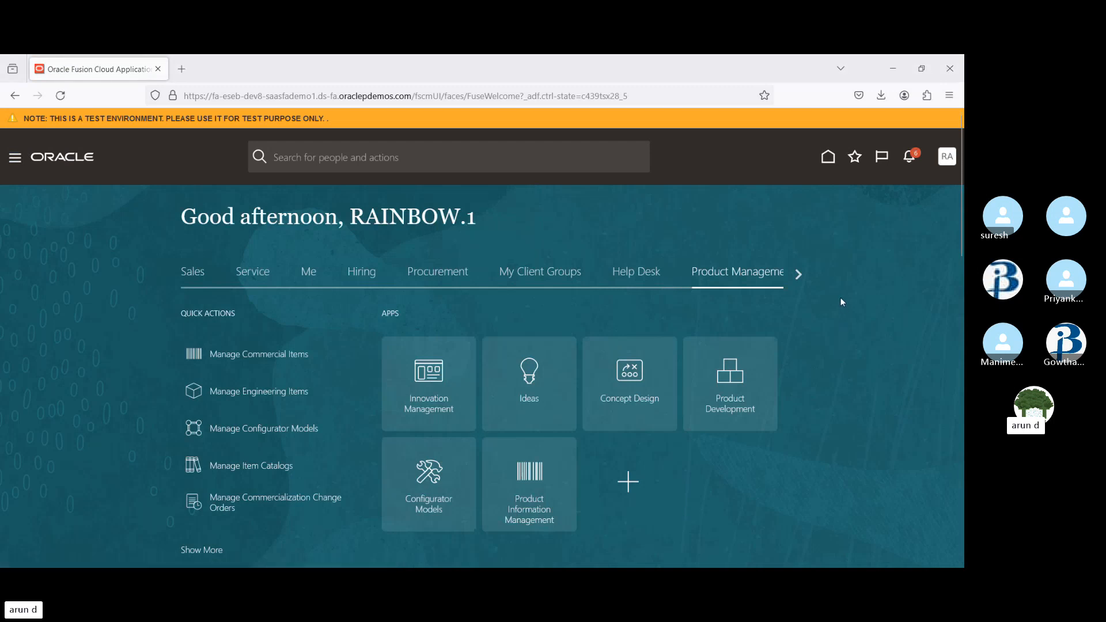
Sign out of the application and confirm the single sign-off
{"action": "left_click", "coordinate": [944, 161]}
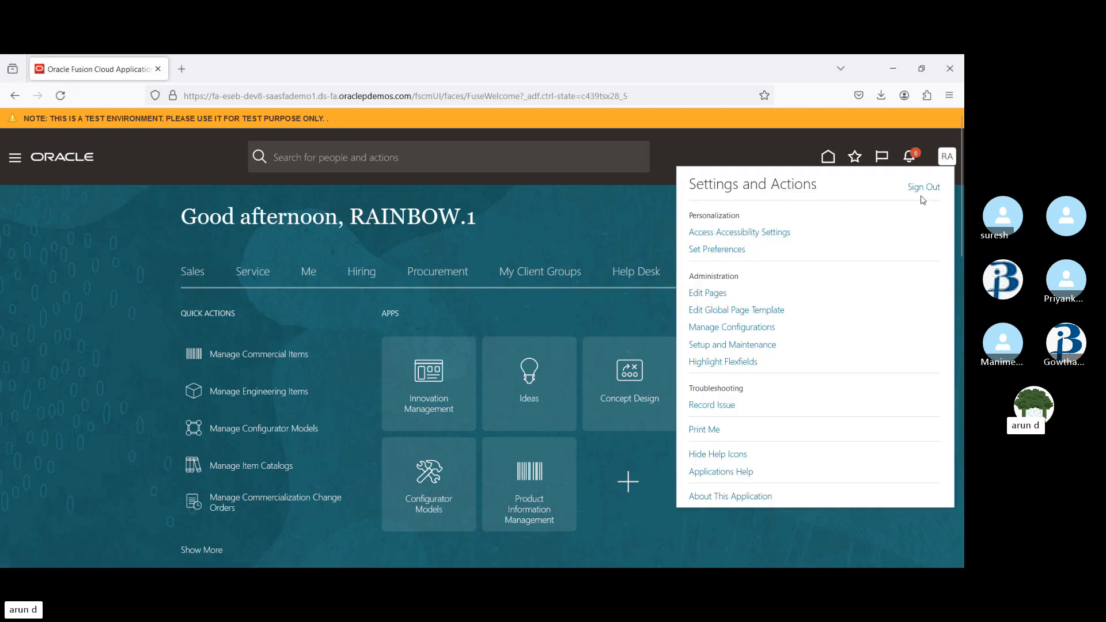
{"action": "left_click", "coordinate": [922, 192]}
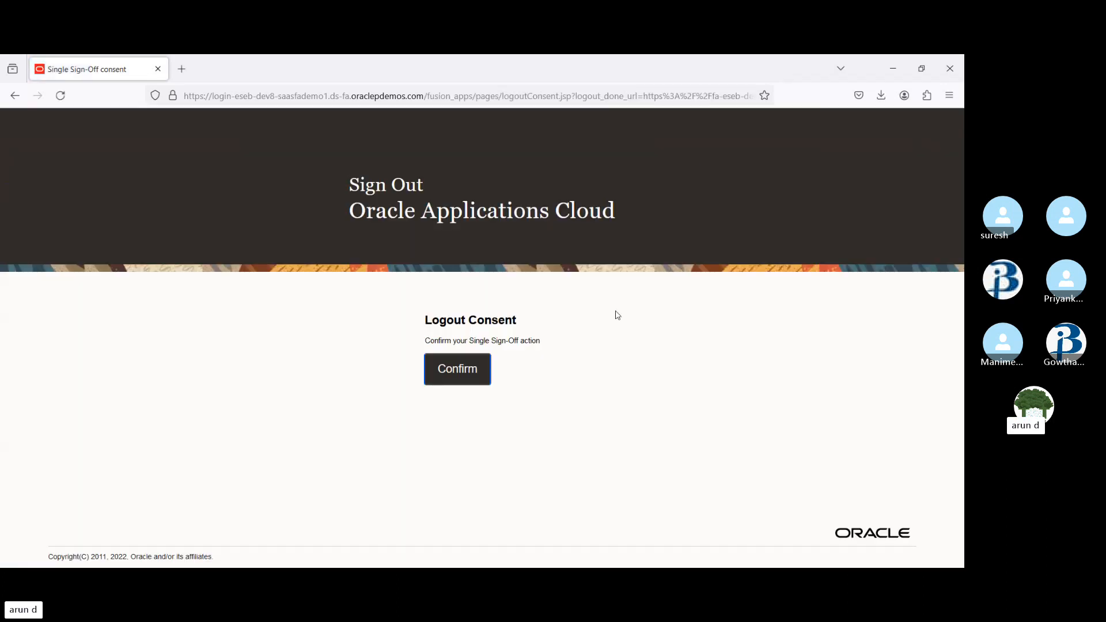
{"action": "left_click", "coordinate": [465, 369]}
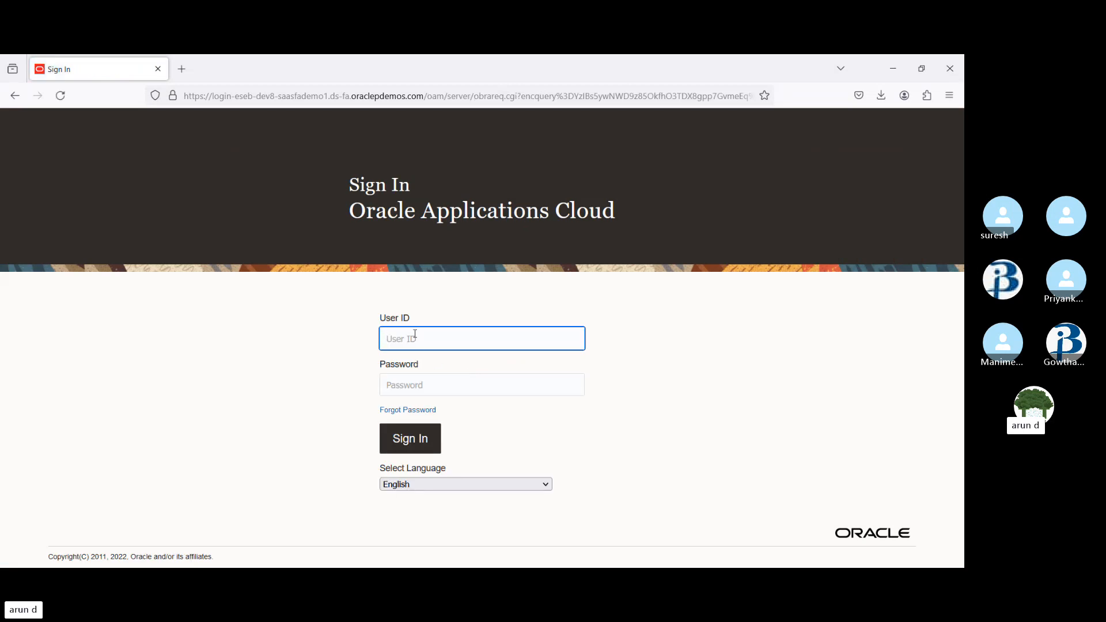
Sign back in with the user ID and the pasted account password, declining to save the password in the browser
{"action": "type", "text": "RAINBOW"}
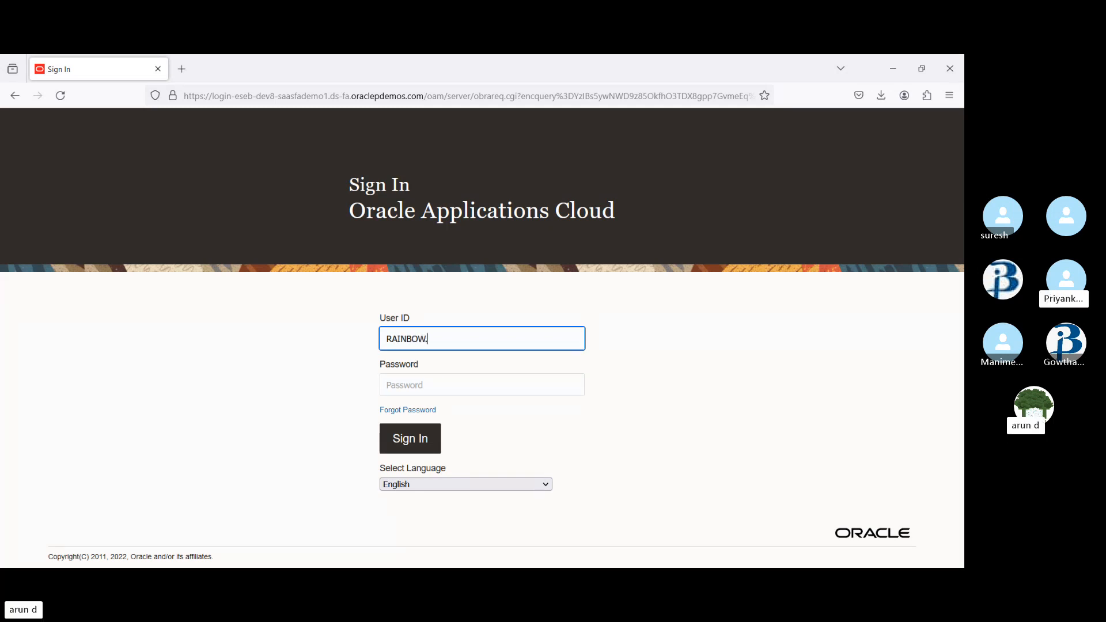
{"action": "type", "text": ".1"}
{"action": "key", "text": "Tab"}
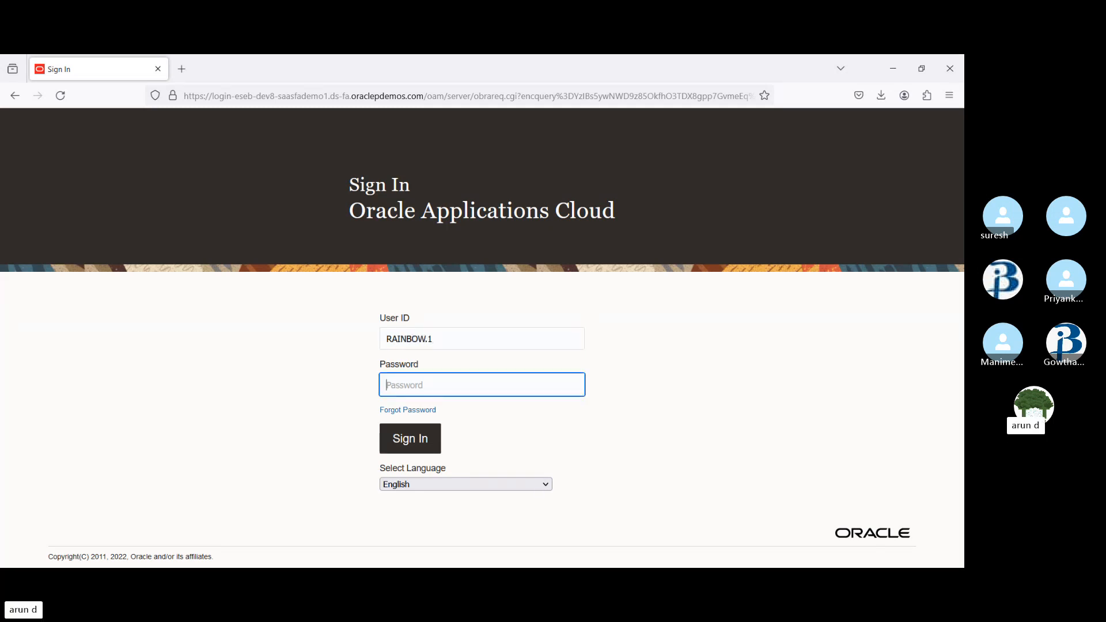
{"action": "key", "text": "ctrl+v"}
{"action": "key", "text": "Return"}
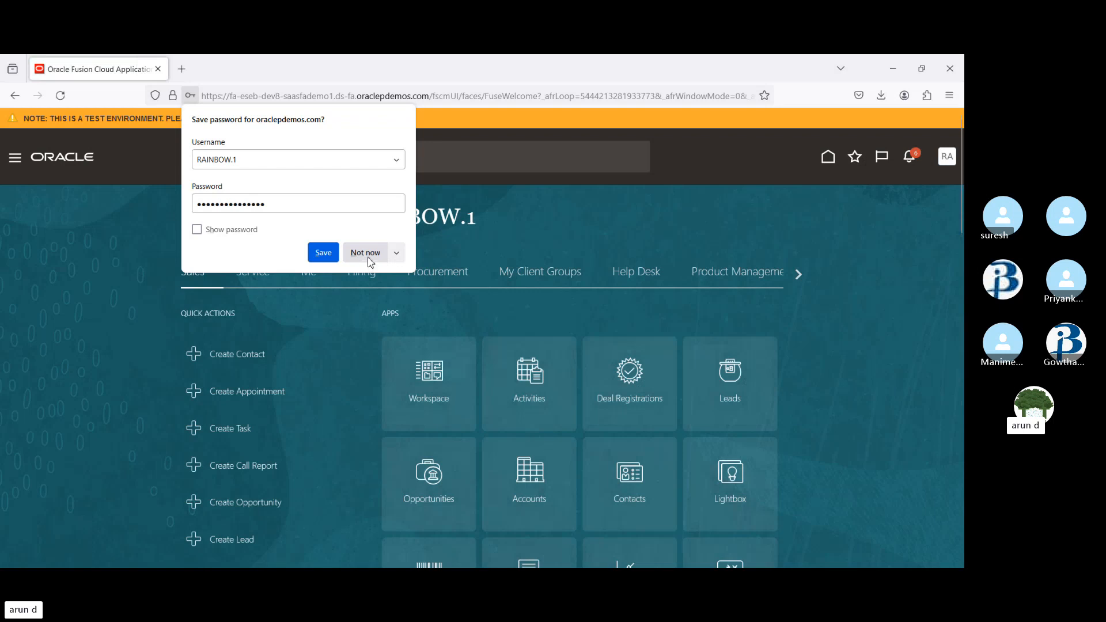
{"action": "left_click", "coordinate": [367, 254]}
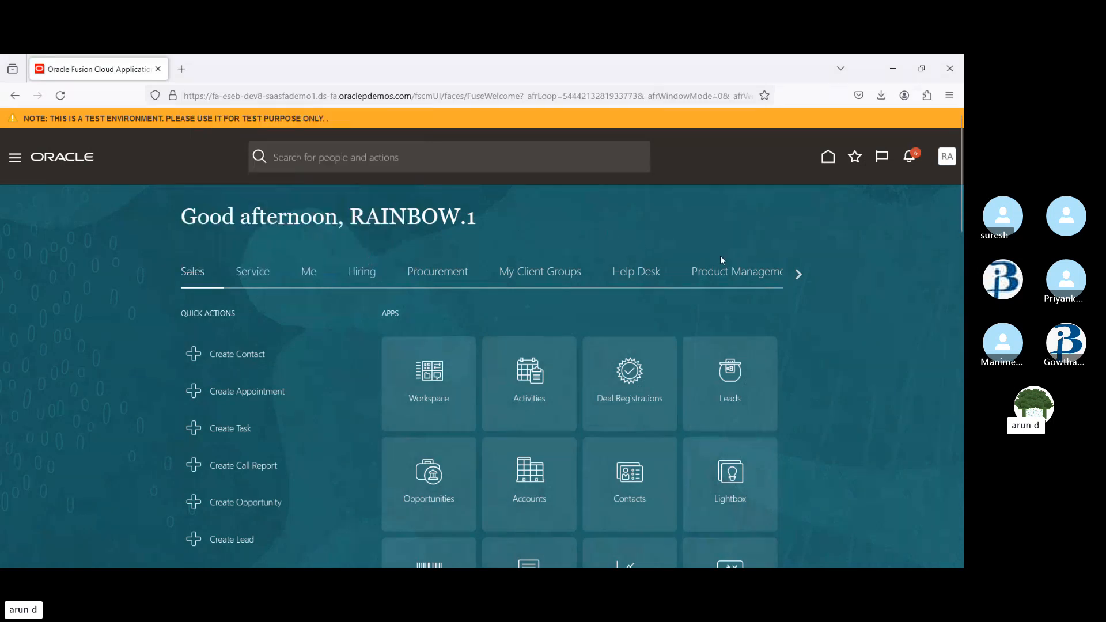
{"action": "left_click", "coordinate": [467, 275]}
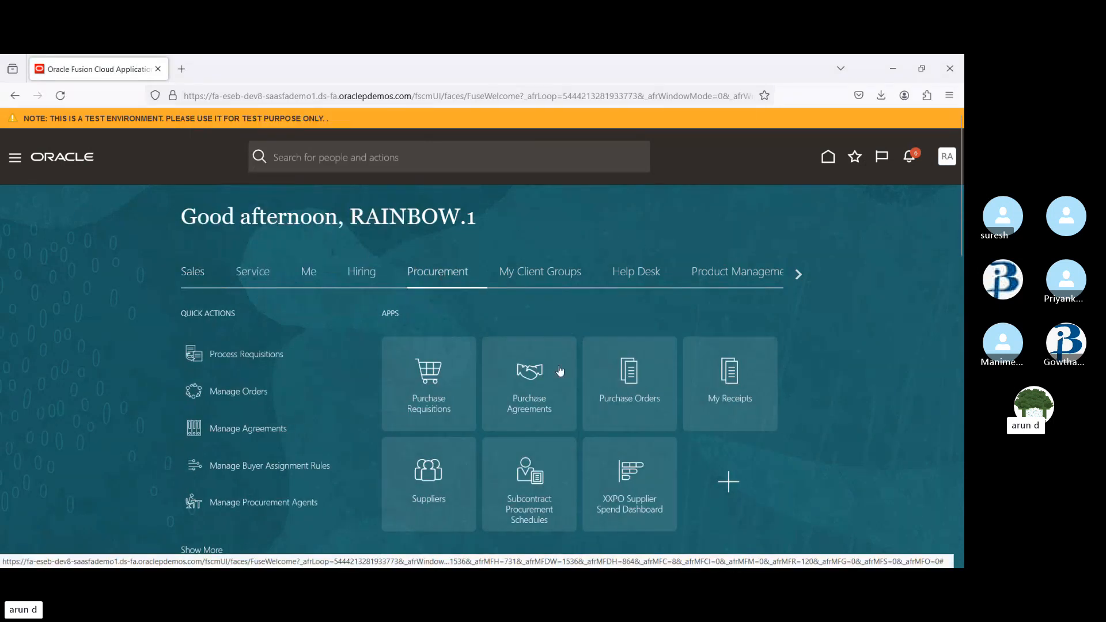
{"action": "left_click", "coordinate": [633, 367]}
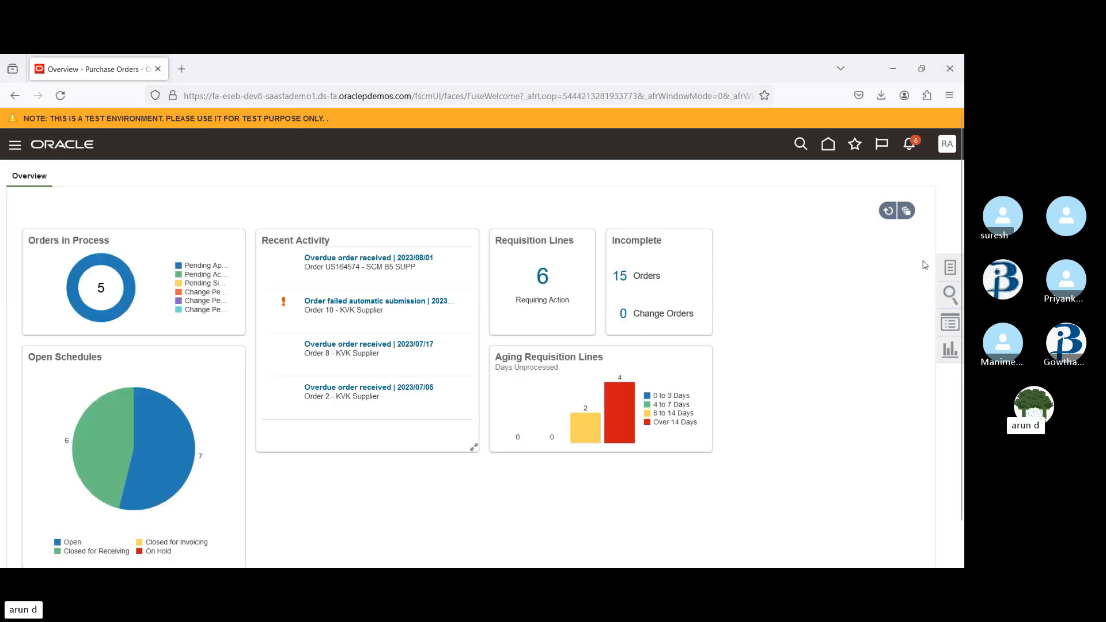
{"action": "left_click", "coordinate": [950, 269]}
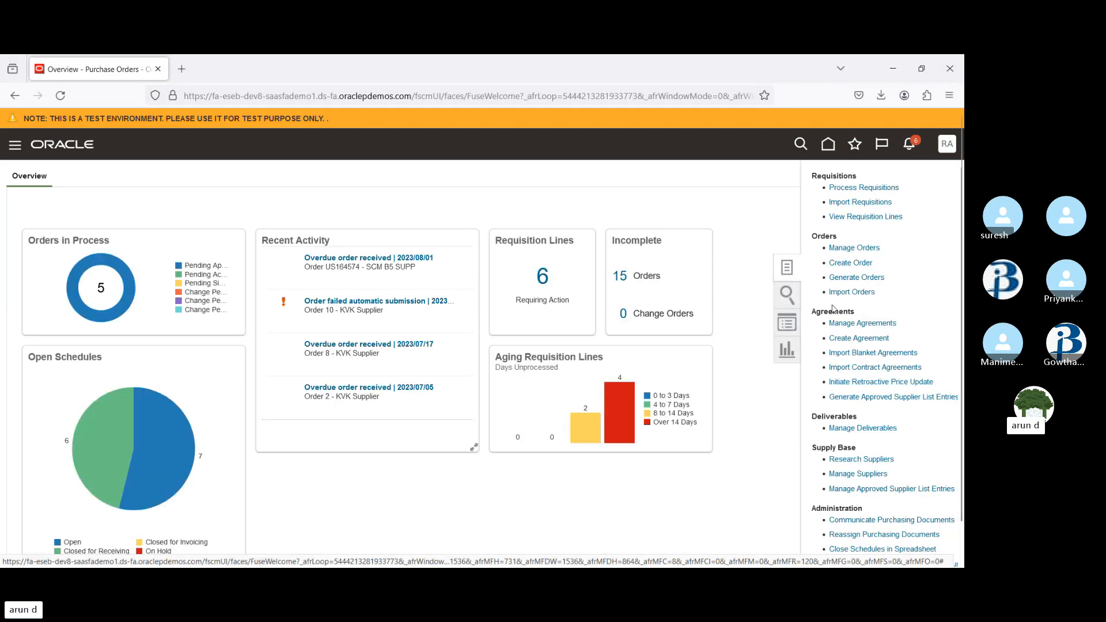
{"action": "left_click", "coordinate": [850, 264]}
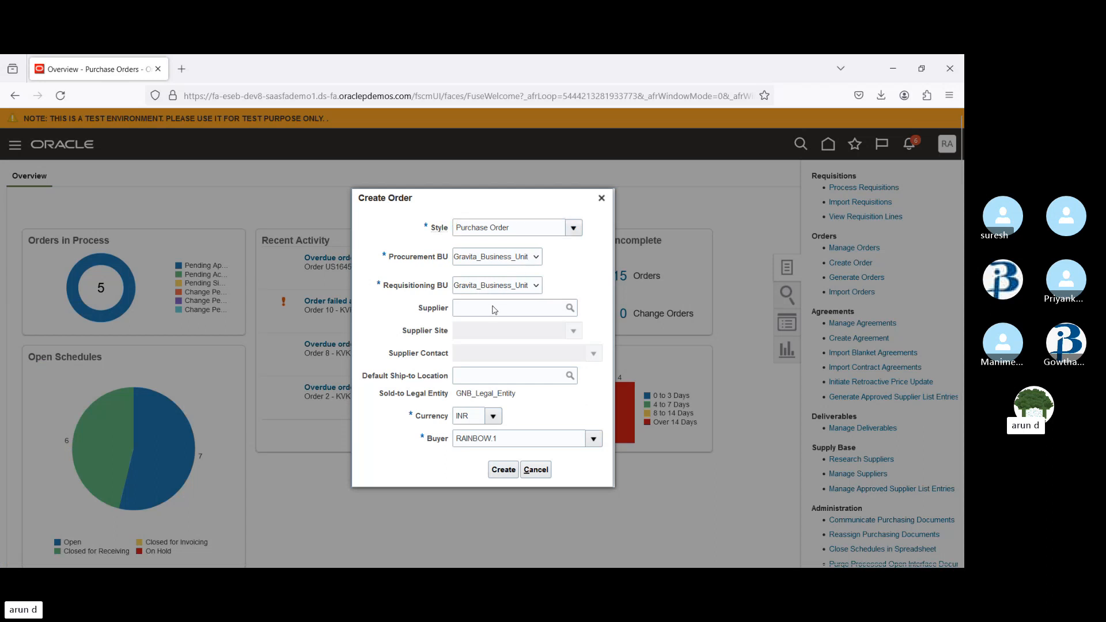
{"action": "left_click", "coordinate": [491, 337]}
{"action": "left_click", "coordinate": [577, 269]}
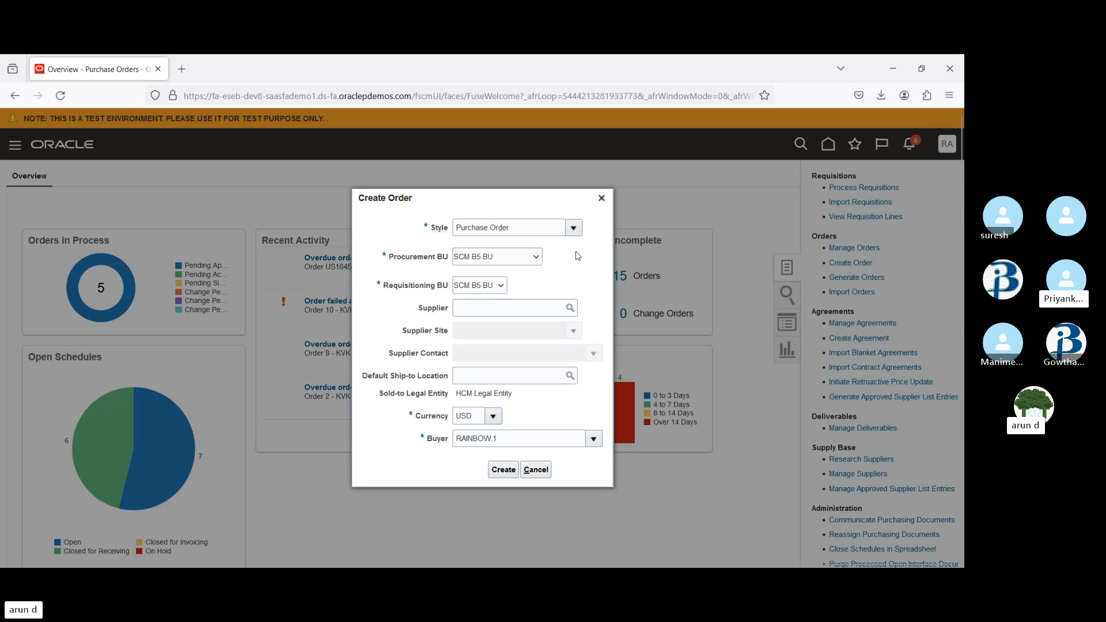
{"action": "left_click", "coordinate": [602, 198]}
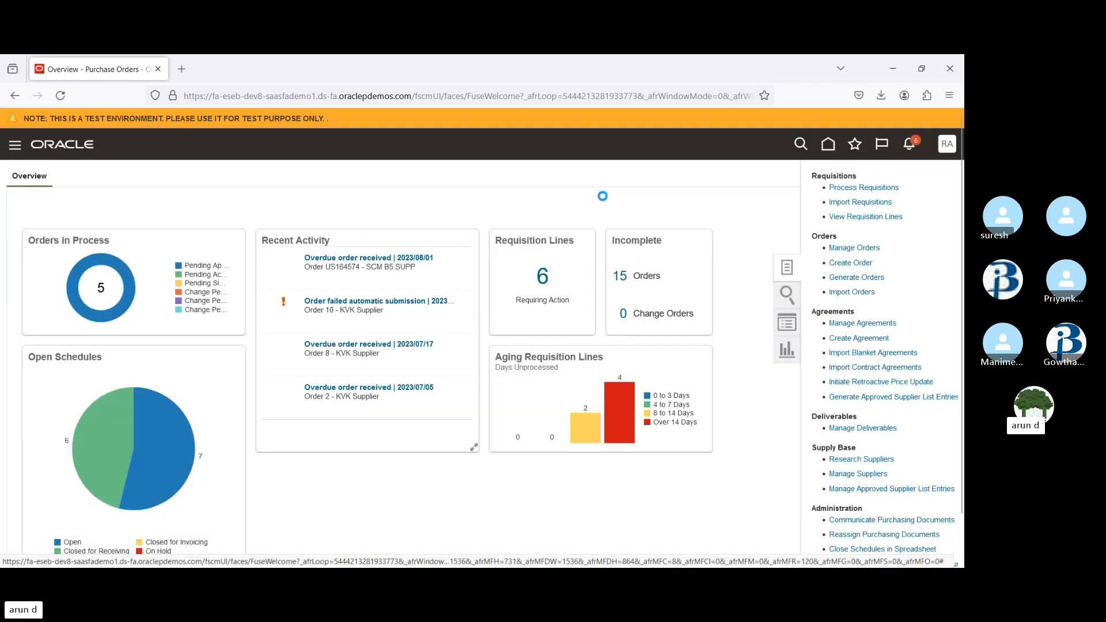
Submit the Run User and Roles Synchronization Process task from Setup and Maintenance
{"action": "left_click", "coordinate": [827, 147]}
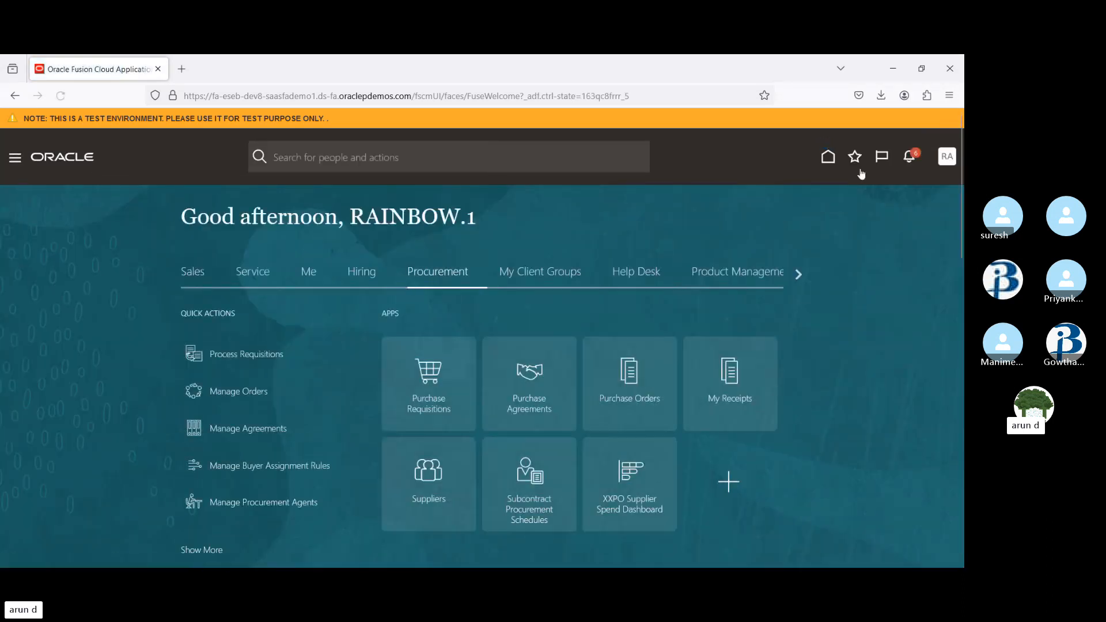
{"action": "left_click", "coordinate": [944, 163]}
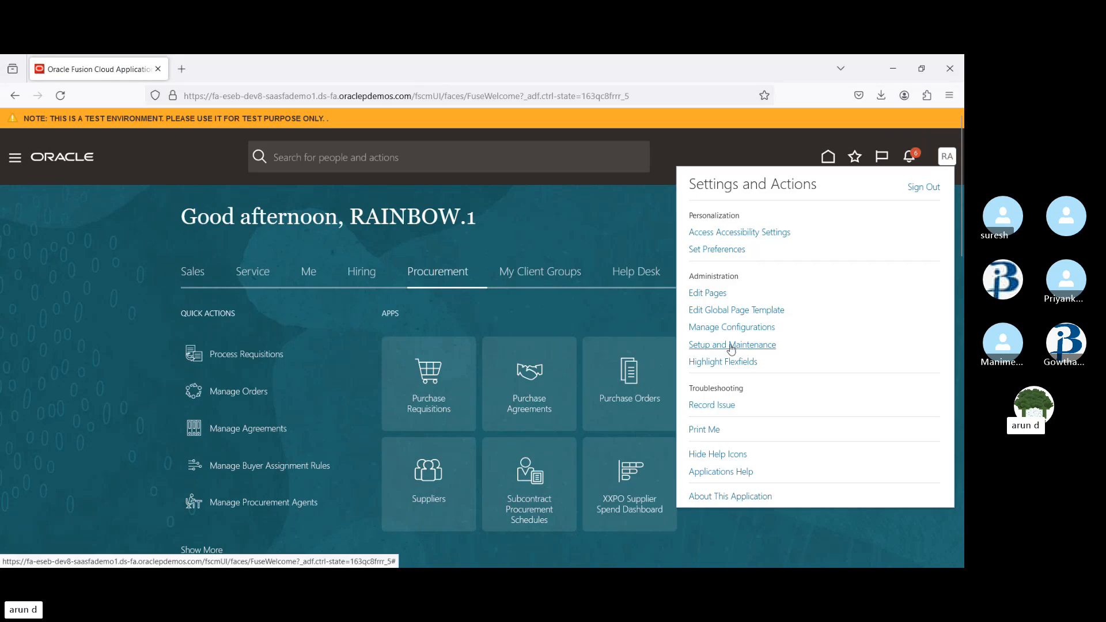
{"action": "left_click", "coordinate": [736, 345]}
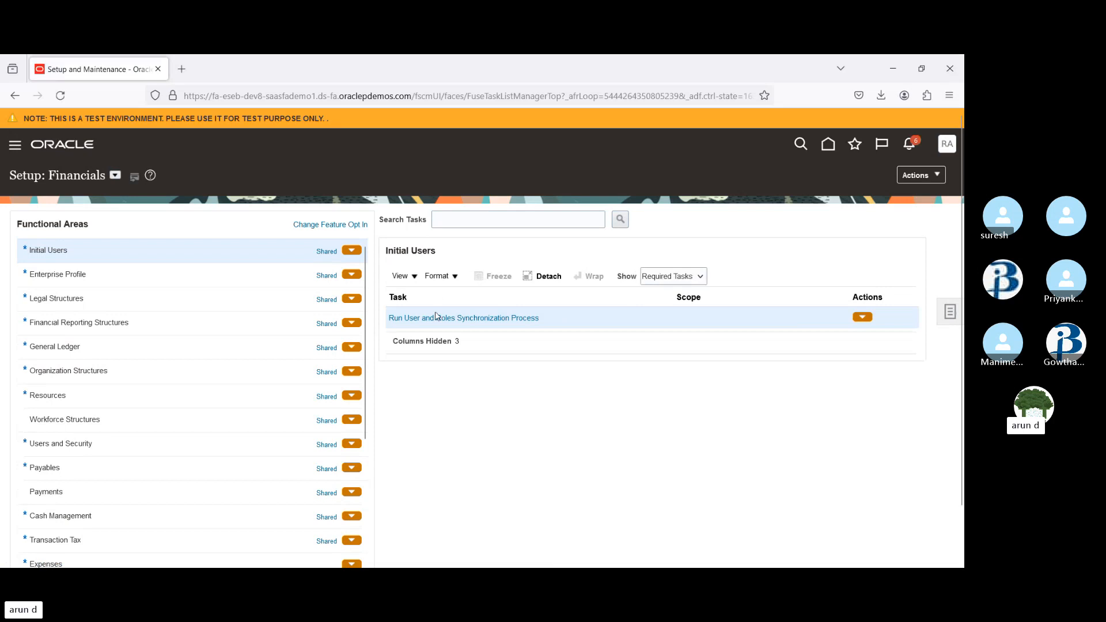
{"action": "left_click", "coordinate": [436, 318]}
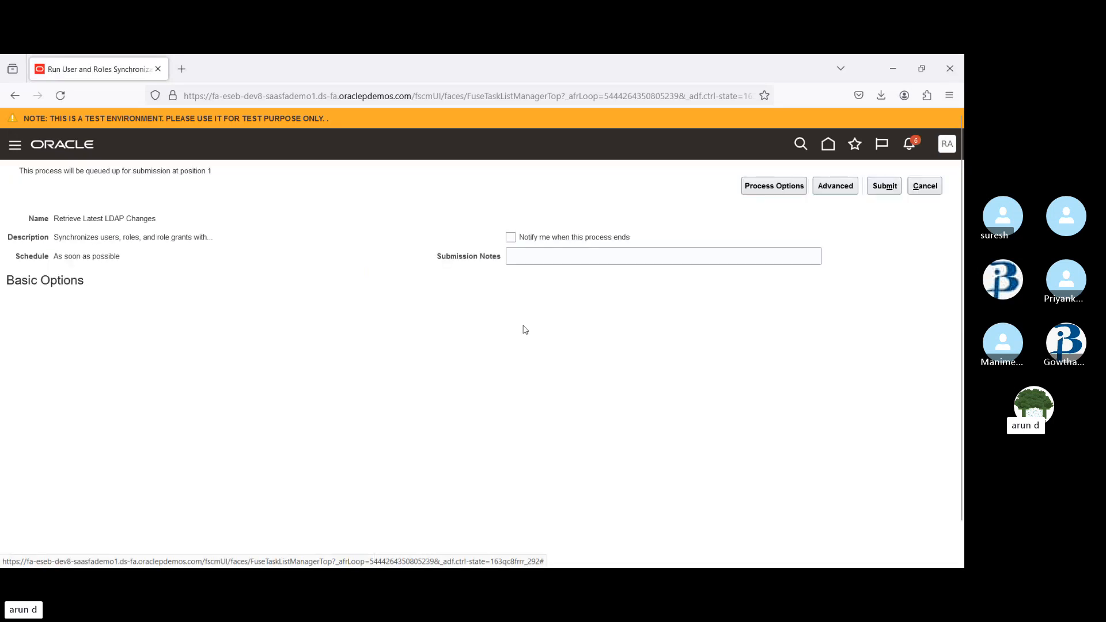
{"action": "left_click", "coordinate": [885, 186]}
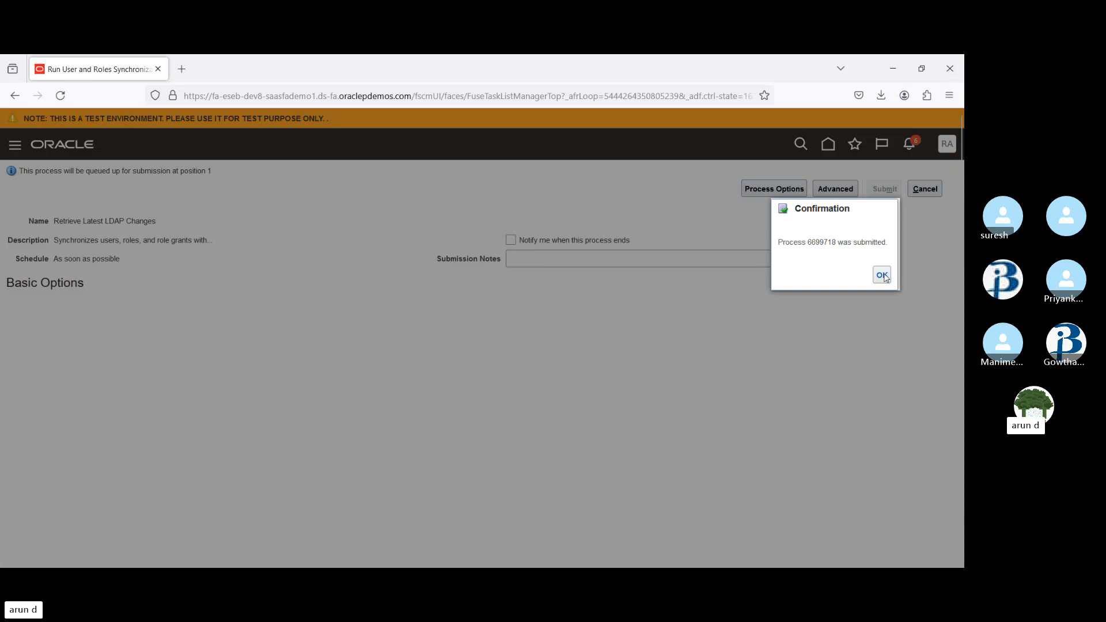
{"action": "left_click", "coordinate": [882, 275]}
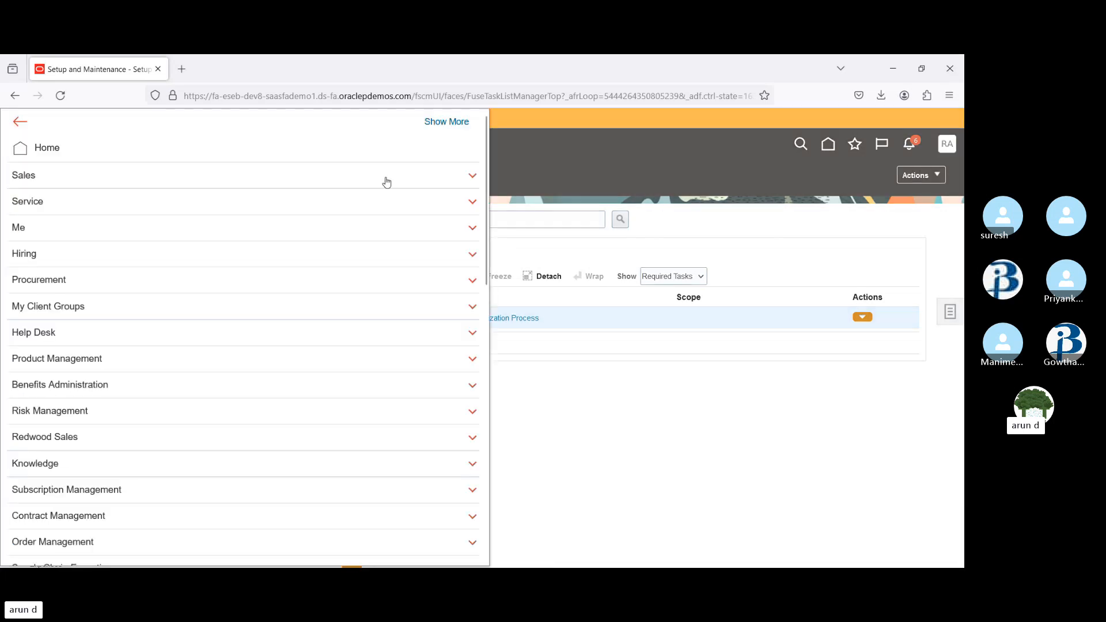
Open Scheduled Processes and refresh the list to check the Retrieve Latest LDAP Changes process status
{"action": "left_click_drag", "start_coordinate": [484, 193], "coordinate": [486, 486]}
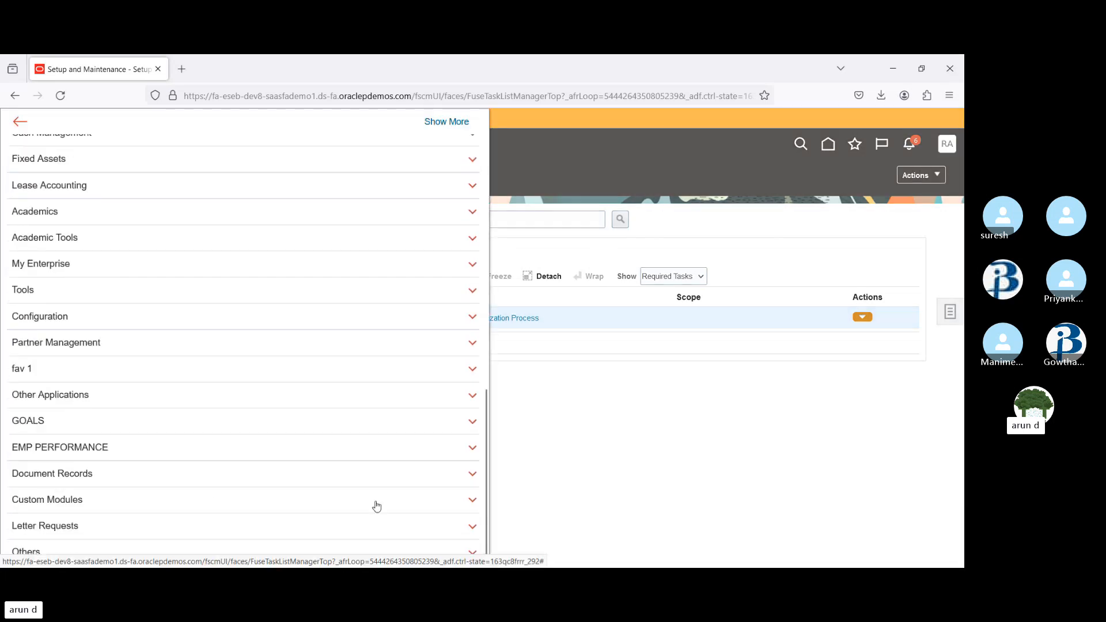
{"action": "left_click", "coordinate": [115, 290]}
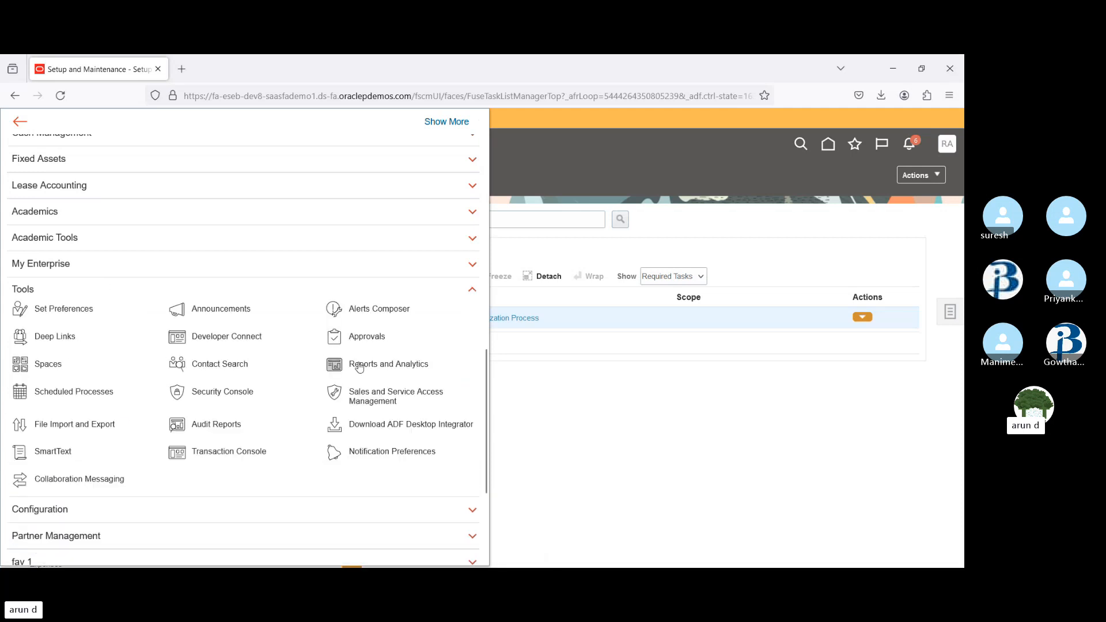
{"action": "left_click", "coordinate": [101, 389]}
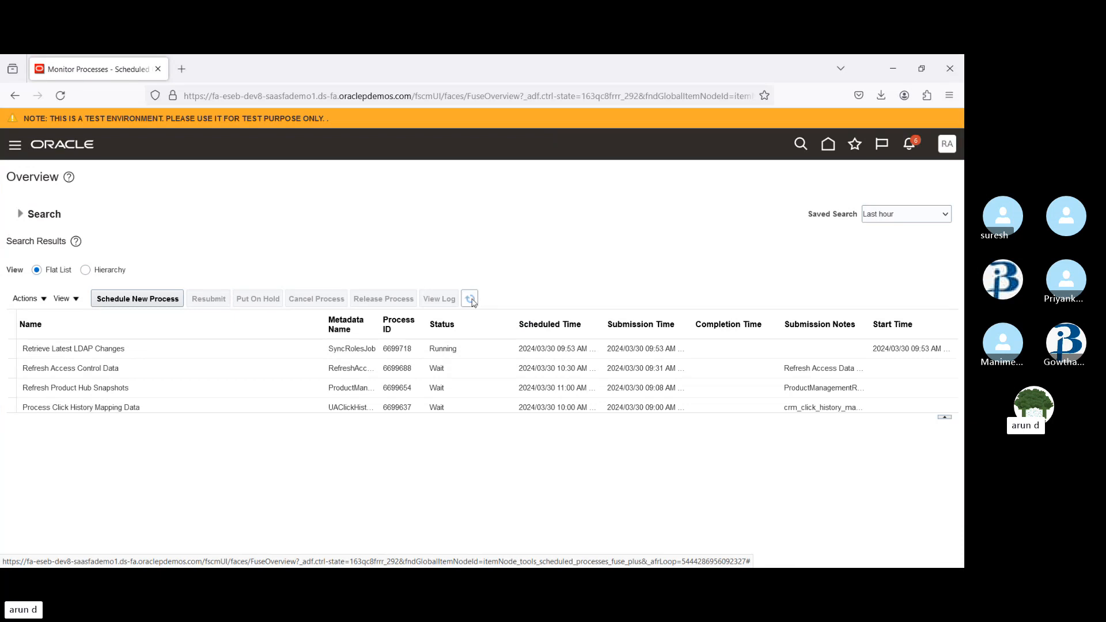
{"action": "left_click", "coordinate": [471, 300]}
{"action": "left_click", "coordinate": [309, 351]}
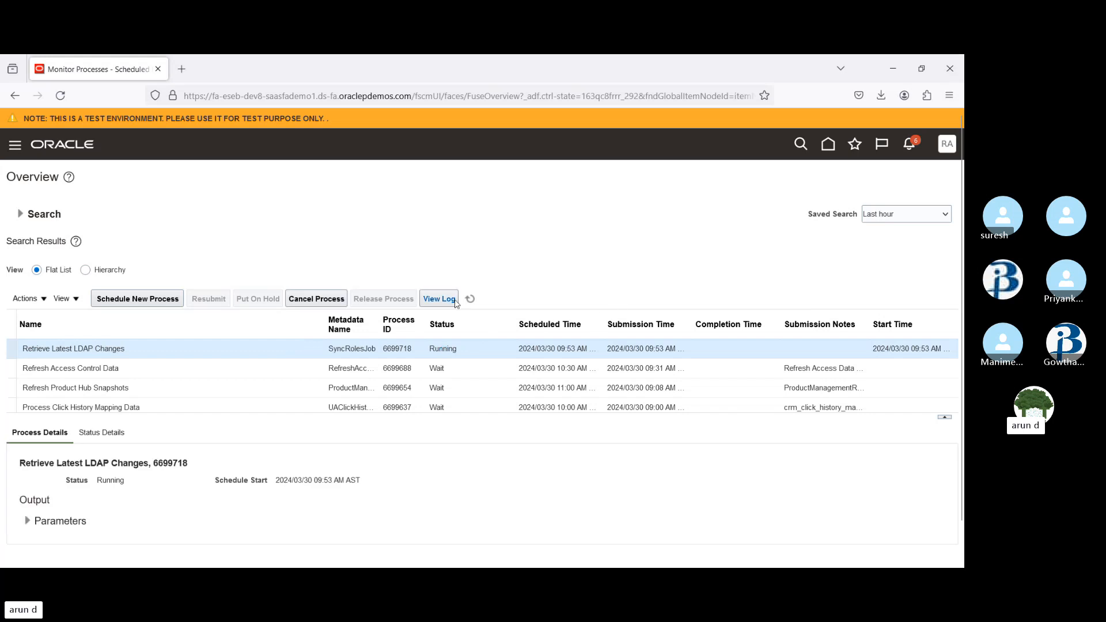
{"action": "left_click", "coordinate": [469, 300]}
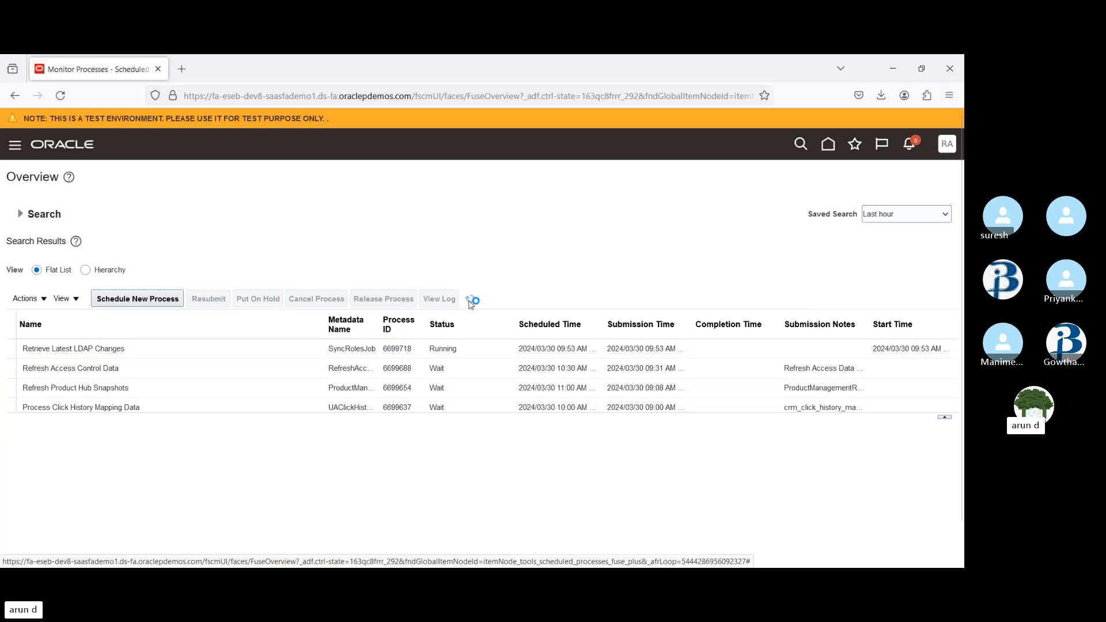
{"action": "left_click", "coordinate": [470, 299]}
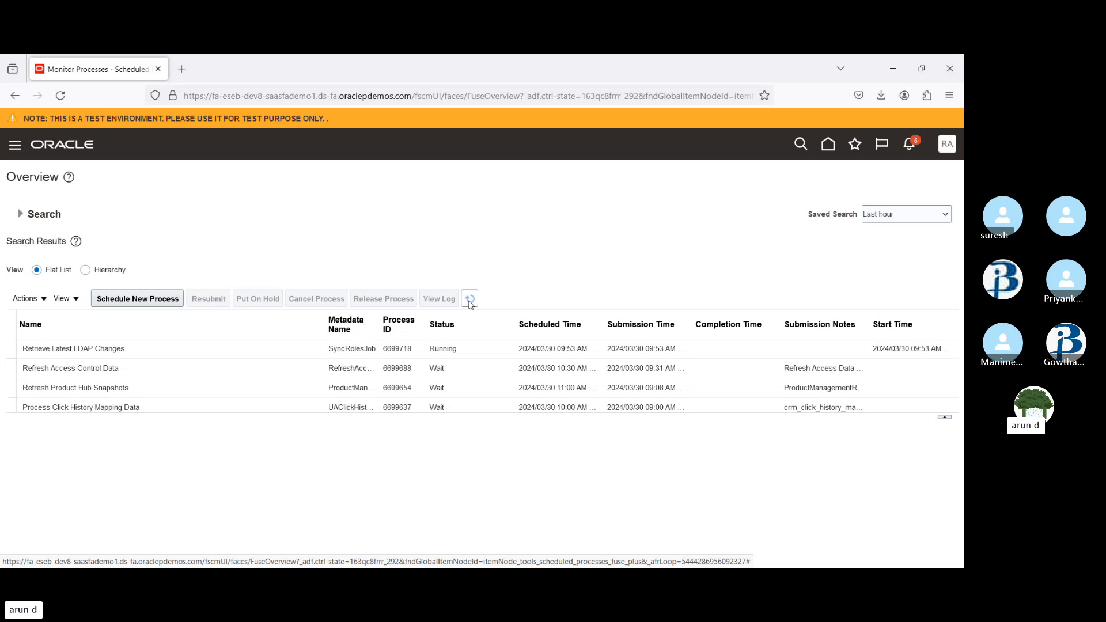
{"action": "left_click", "coordinate": [471, 299]}
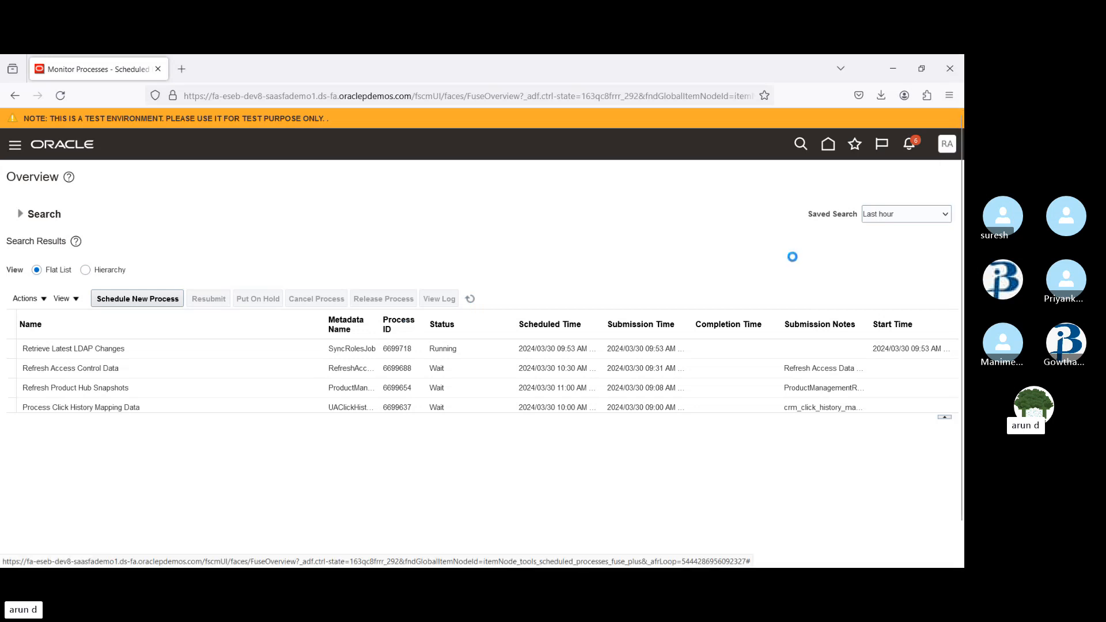
Search the setup tasks for Manage Data Access and open the Manage Data Access for Users task
{"action": "left_click", "coordinate": [736, 332]}
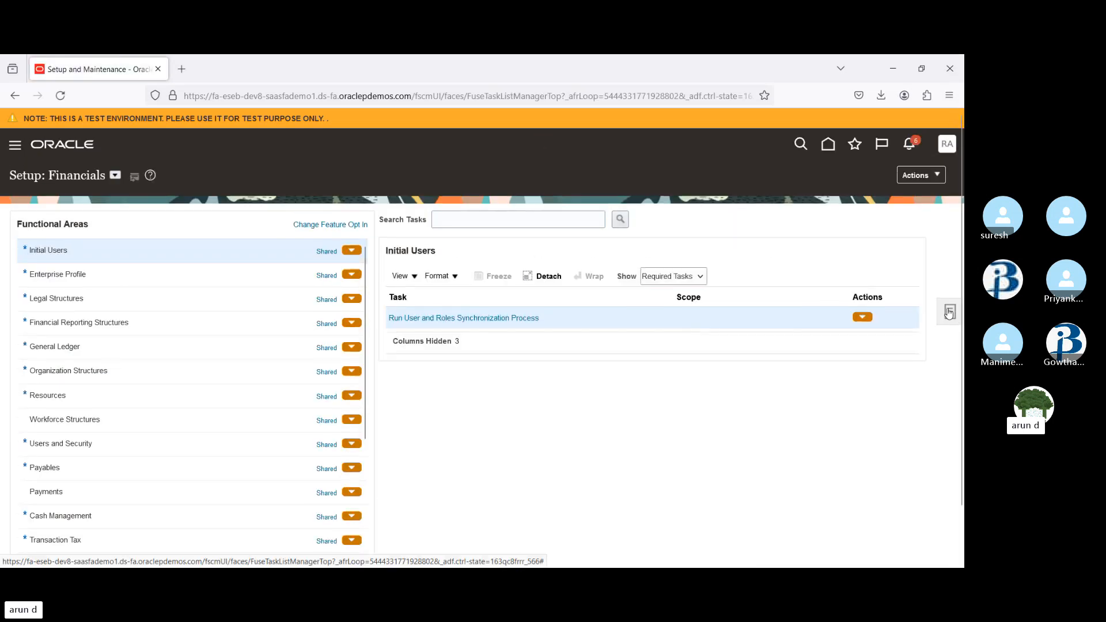
{"action": "left_click", "coordinate": [949, 312]}
{"action": "left_click", "coordinate": [834, 320]}
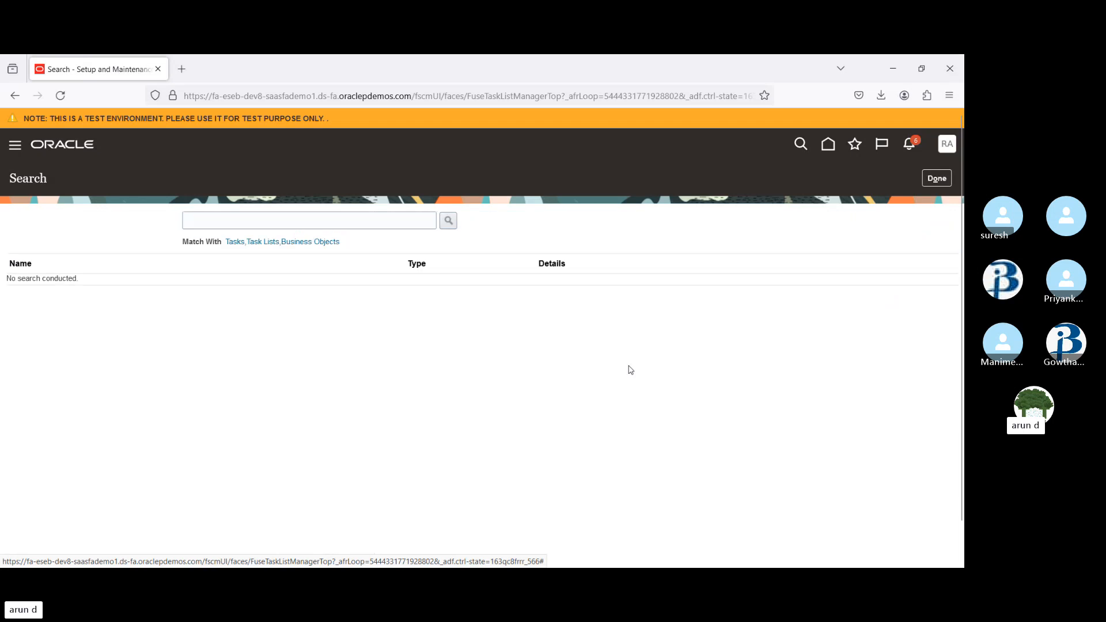
{"action": "left_click", "coordinate": [261, 218]}
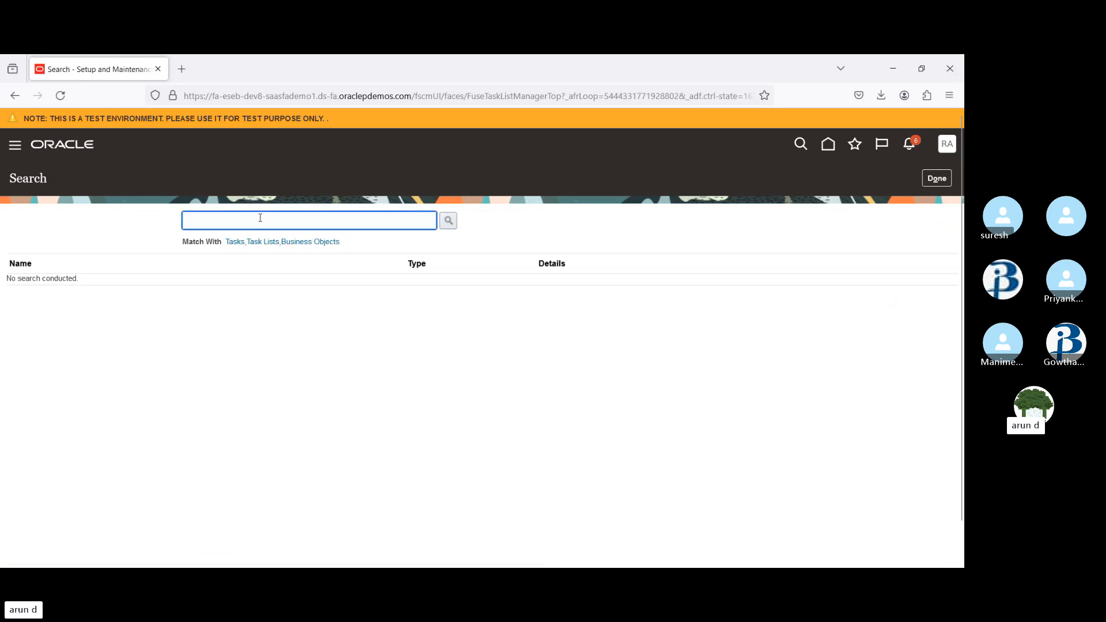
{"action": "type", "text": "Manage dat"}
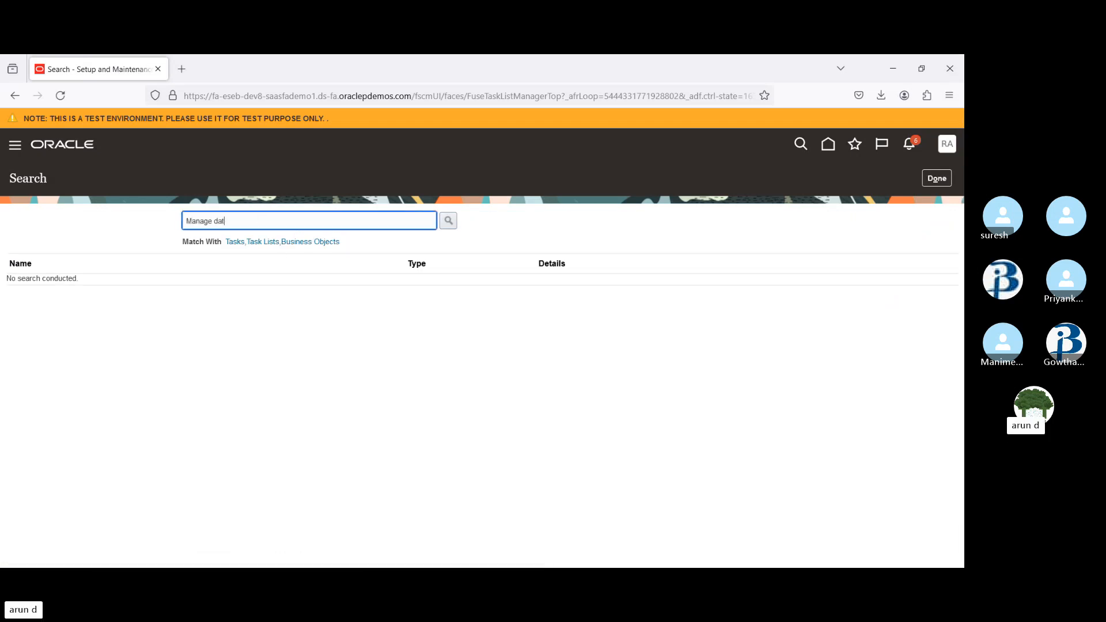
{"action": "type", "text": "a acc"}
{"action": "key", "text": "Return"}
{"action": "left_click", "coordinate": [87, 282]}
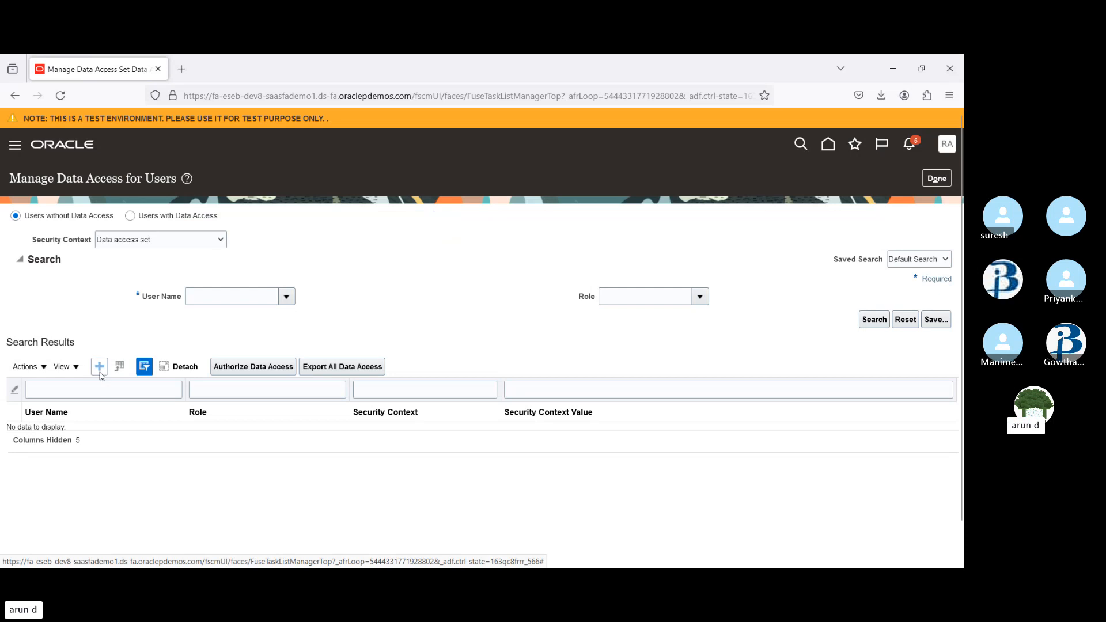
Try to add data access for the user with the Procurement Manager role, Business unit context and US2 Business Unit
{"action": "left_click", "coordinate": [99, 367]}
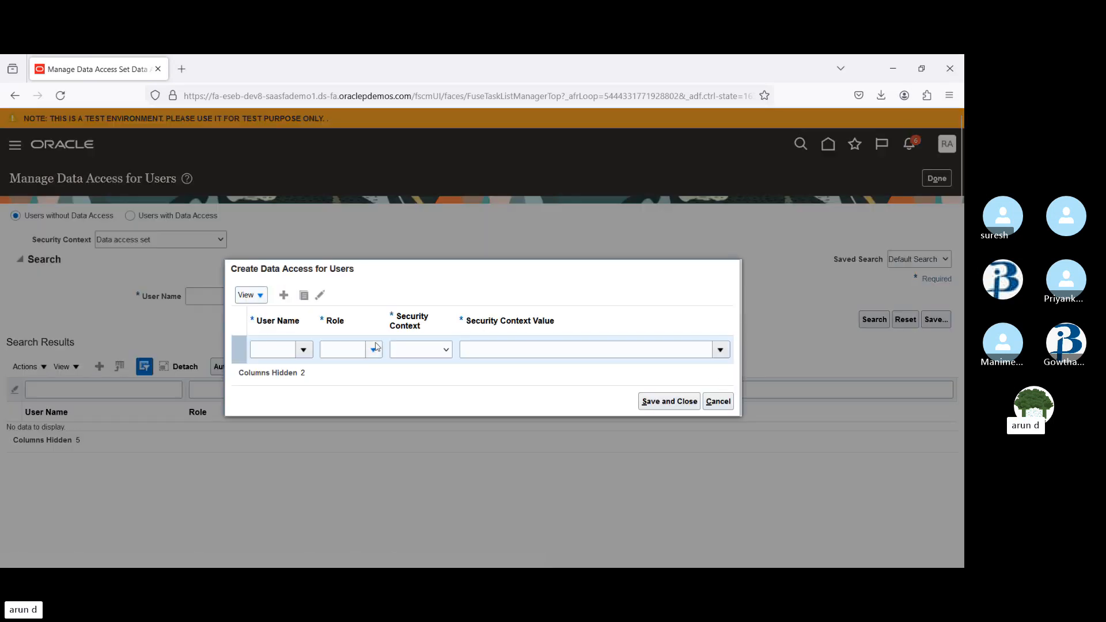
{"action": "left_click", "coordinate": [264, 346]}
{"action": "type", "text": "Rainb"}
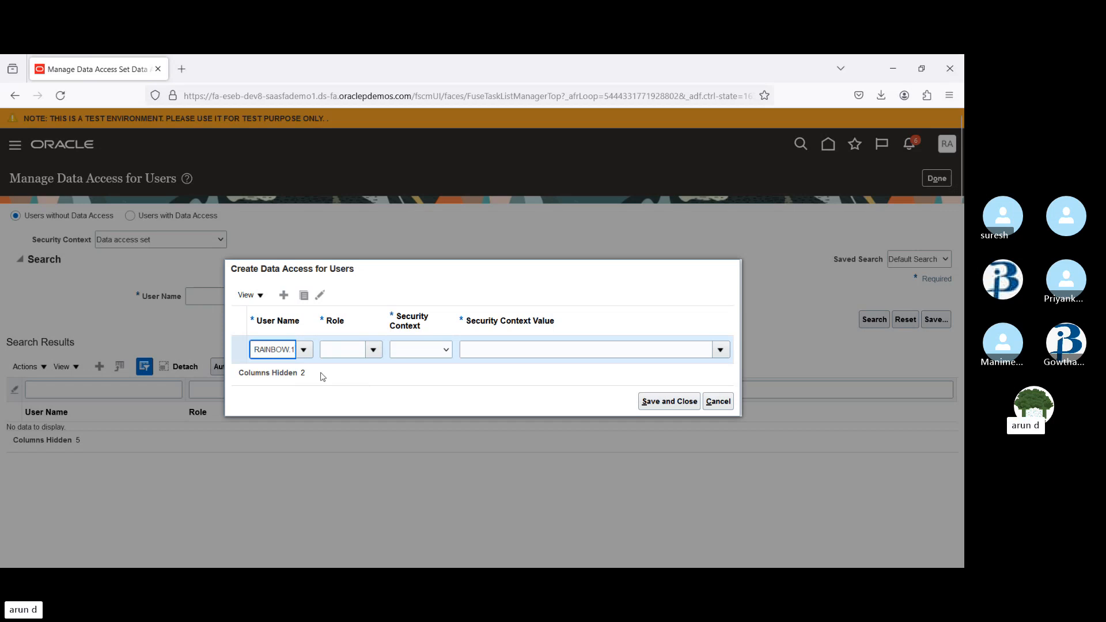
{"action": "left_click", "coordinate": [373, 350]}
{"action": "left_click", "coordinate": [347, 354]}
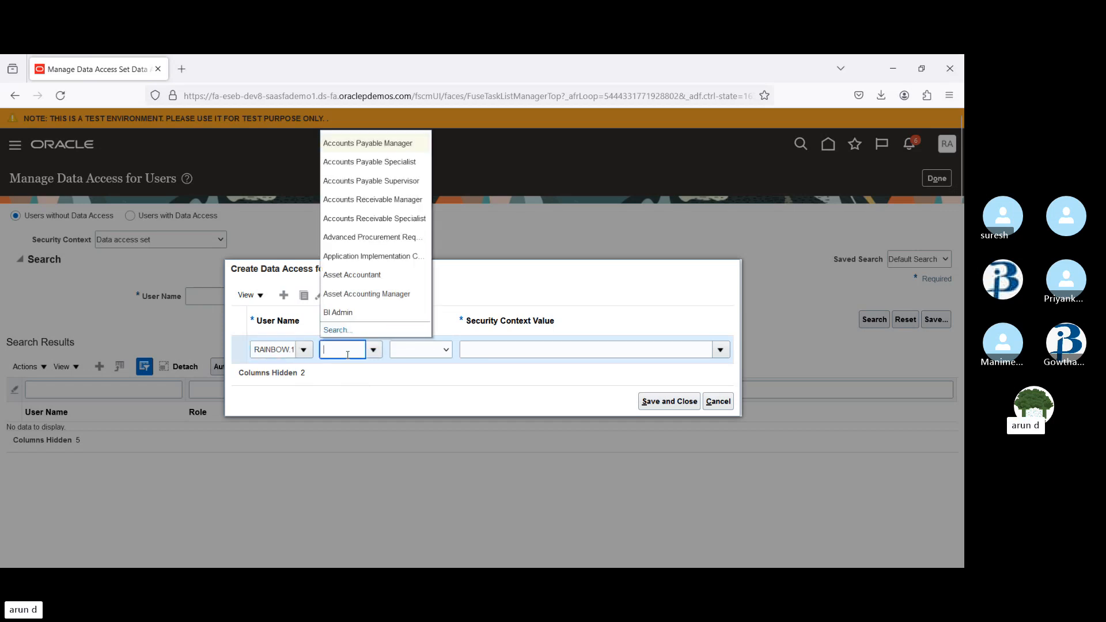
{"action": "type", "text": "proc"}
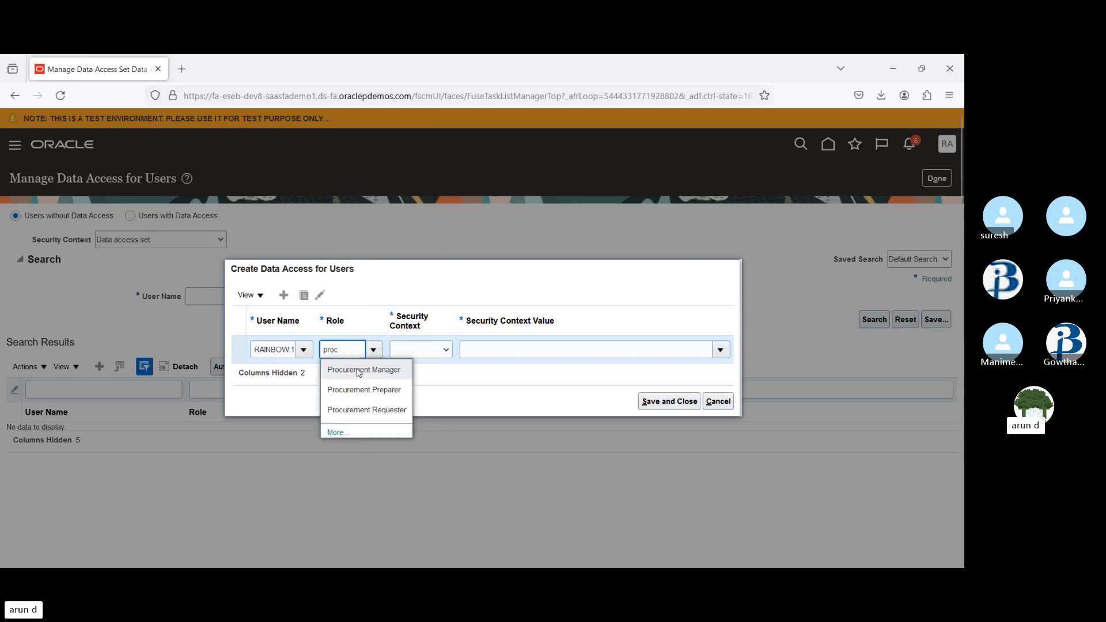
{"action": "left_click", "coordinate": [358, 372]}
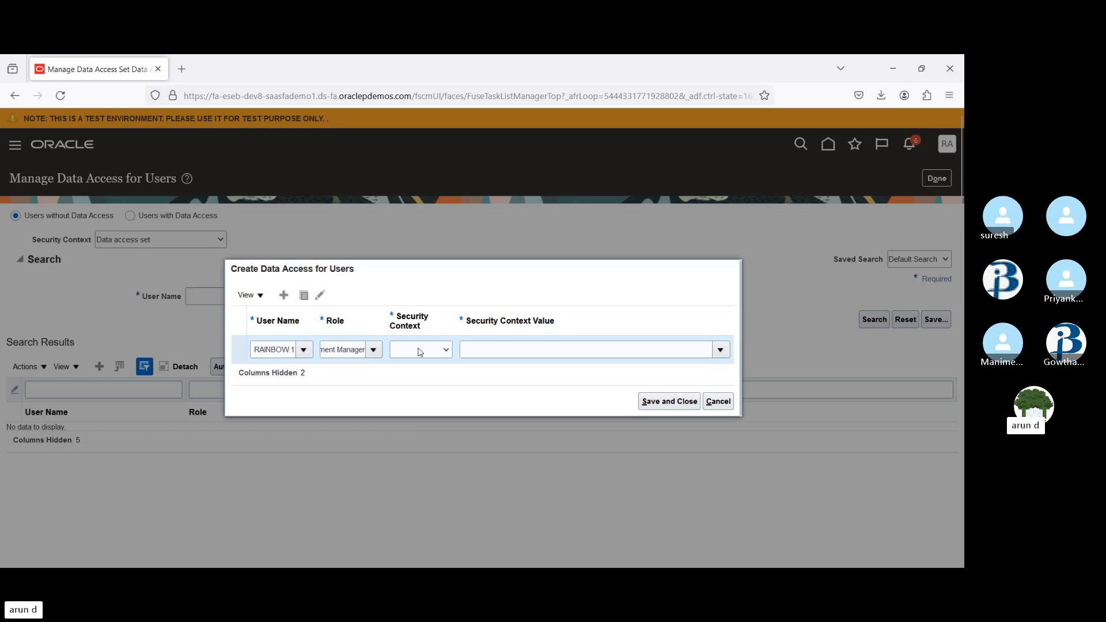
{"action": "left_click", "coordinate": [430, 188]}
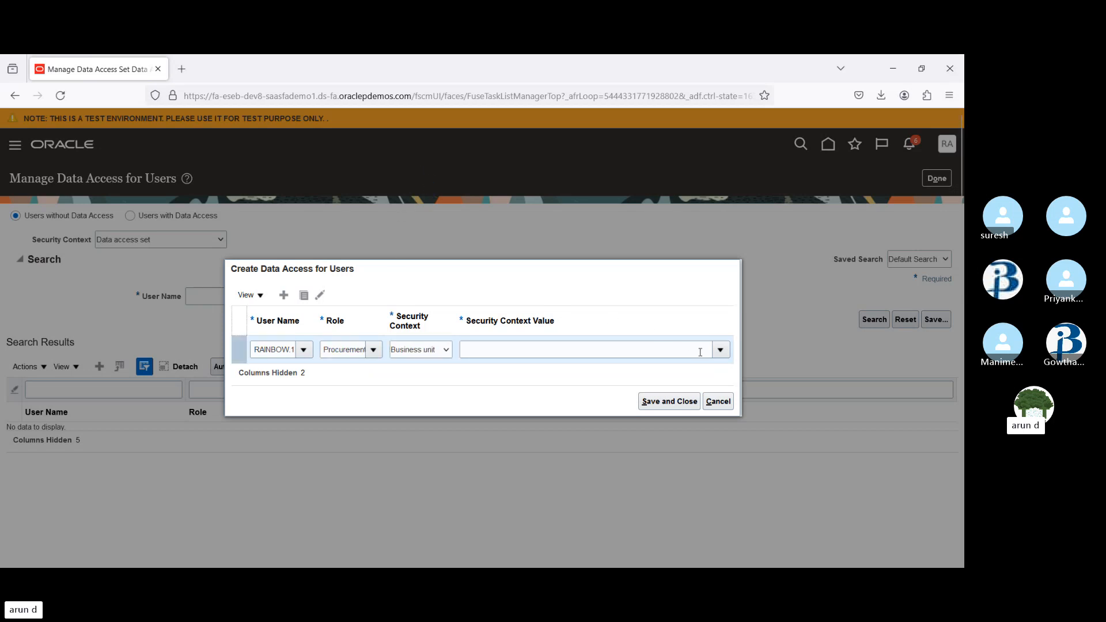
{"action": "left_click", "coordinate": [722, 350]}
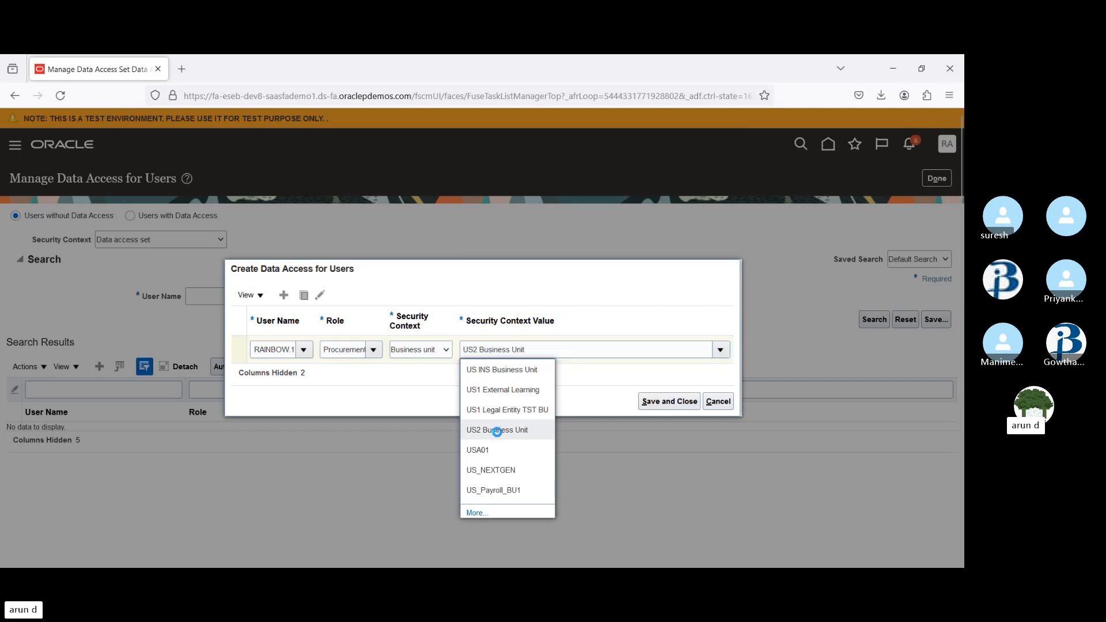
{"action": "left_click", "coordinate": [499, 433]}
{"action": "left_click", "coordinate": [668, 403]}
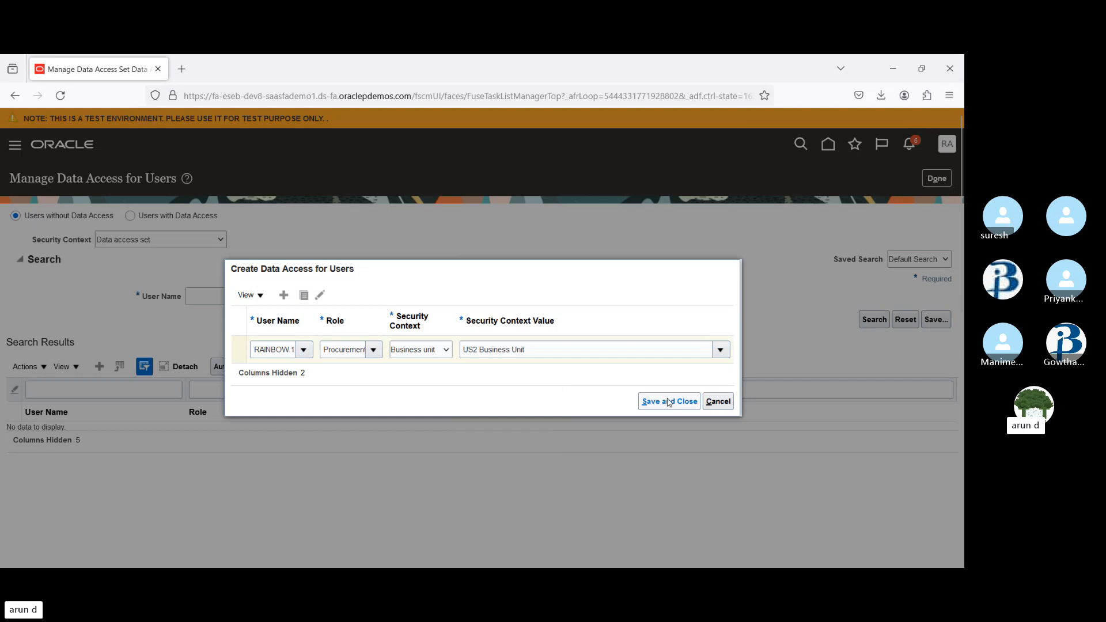
{"action": "left_click", "coordinate": [558, 245]}
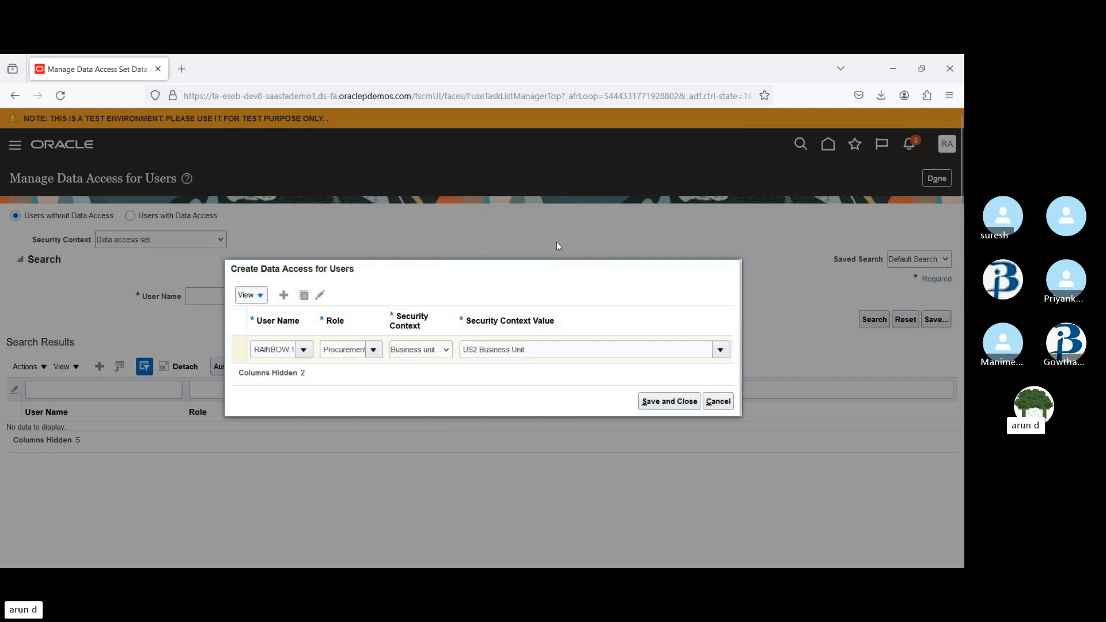
Change the role to Procurement Preparer, reselect US2 Business Unit as the context value, and save the data access
{"action": "double_click", "coordinate": [344, 350]}
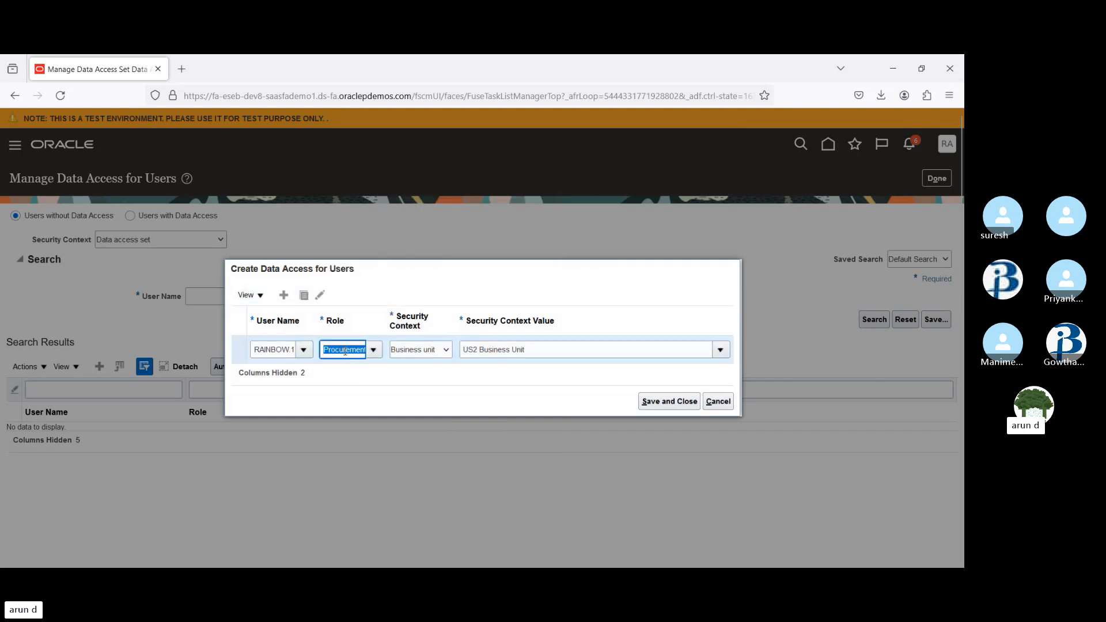
{"action": "type", "text": "Procu"}
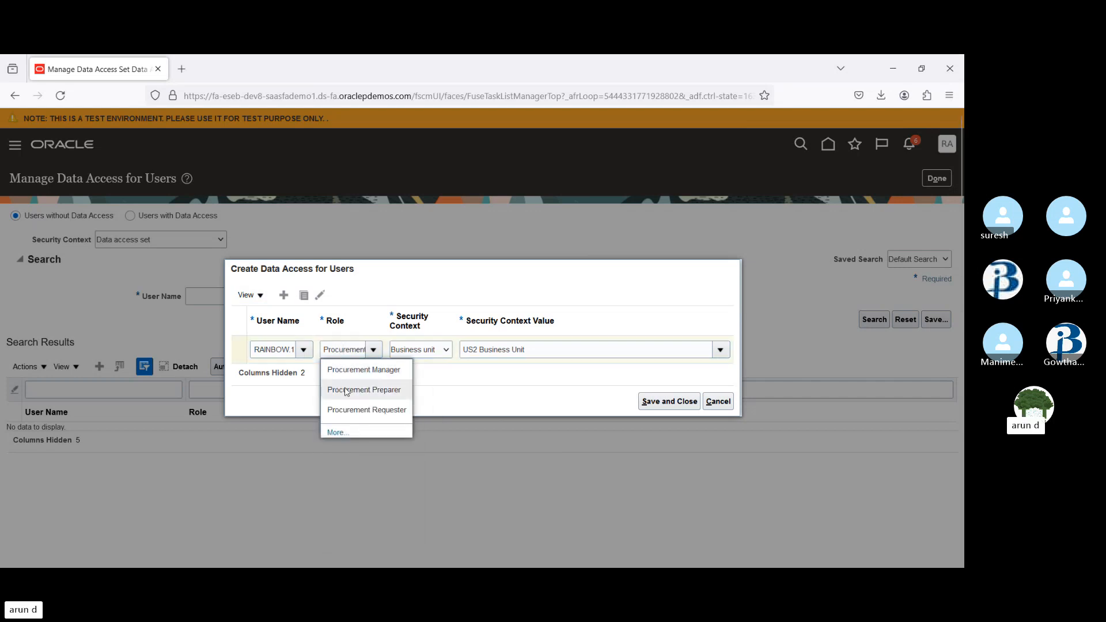
{"action": "left_click", "coordinate": [346, 390]}
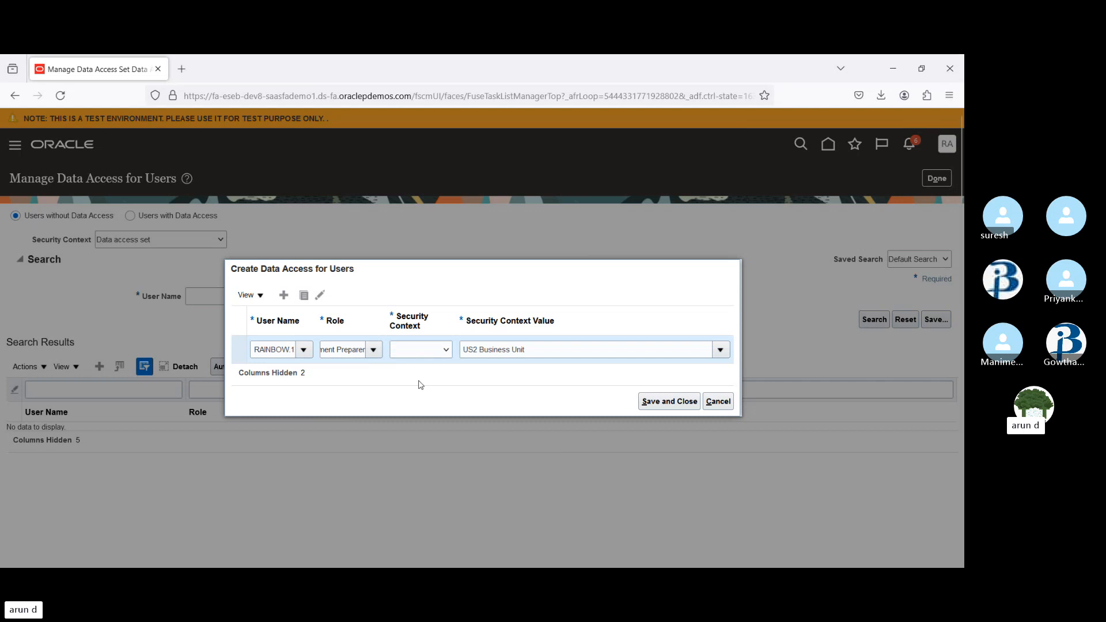
{"action": "left_click", "coordinate": [506, 352]}
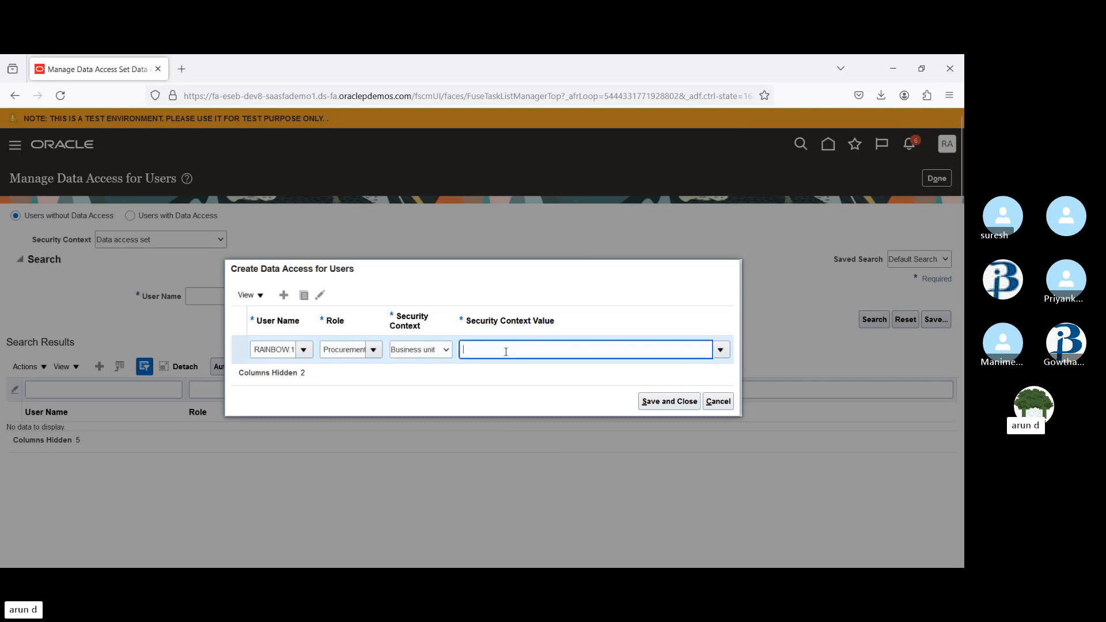
{"action": "type", "text": "US2"}
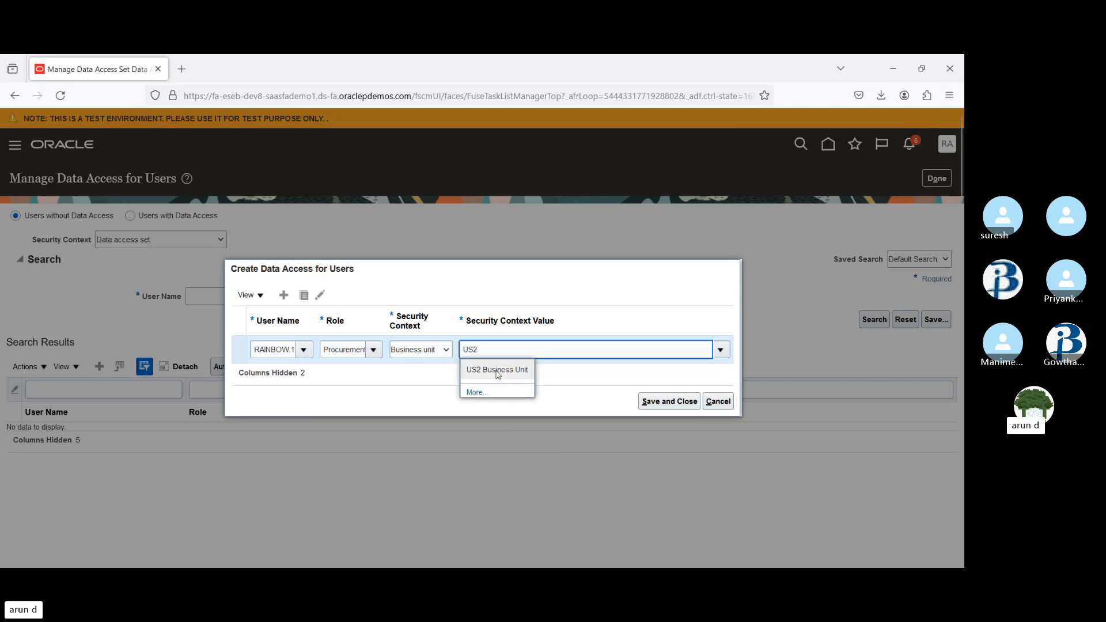
{"action": "left_click", "coordinate": [500, 371]}
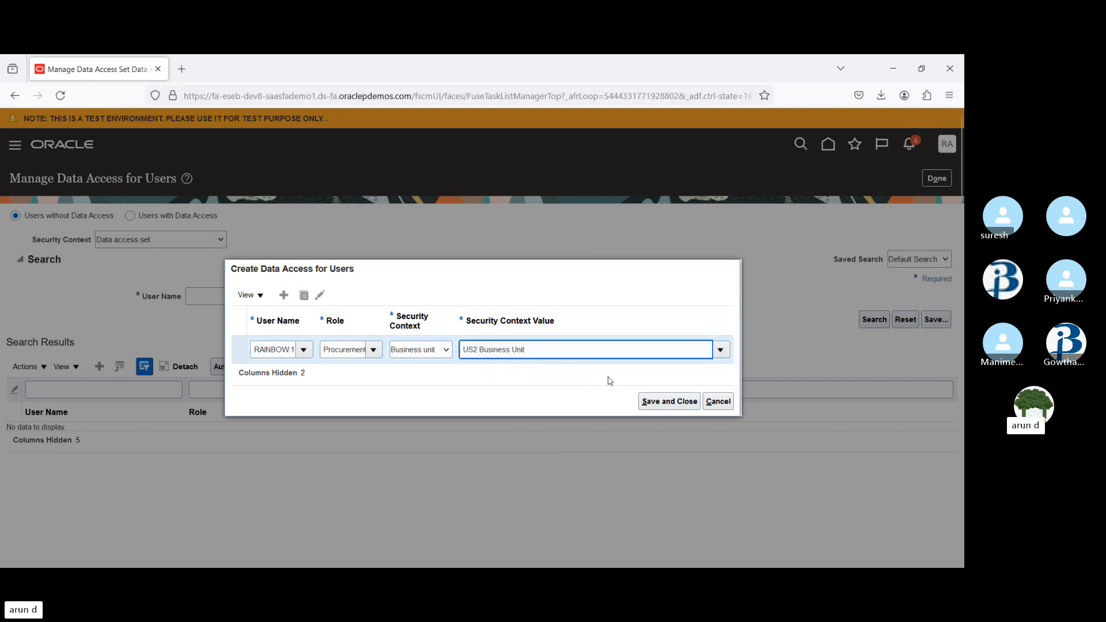
{"action": "left_click", "coordinate": [671, 402]}
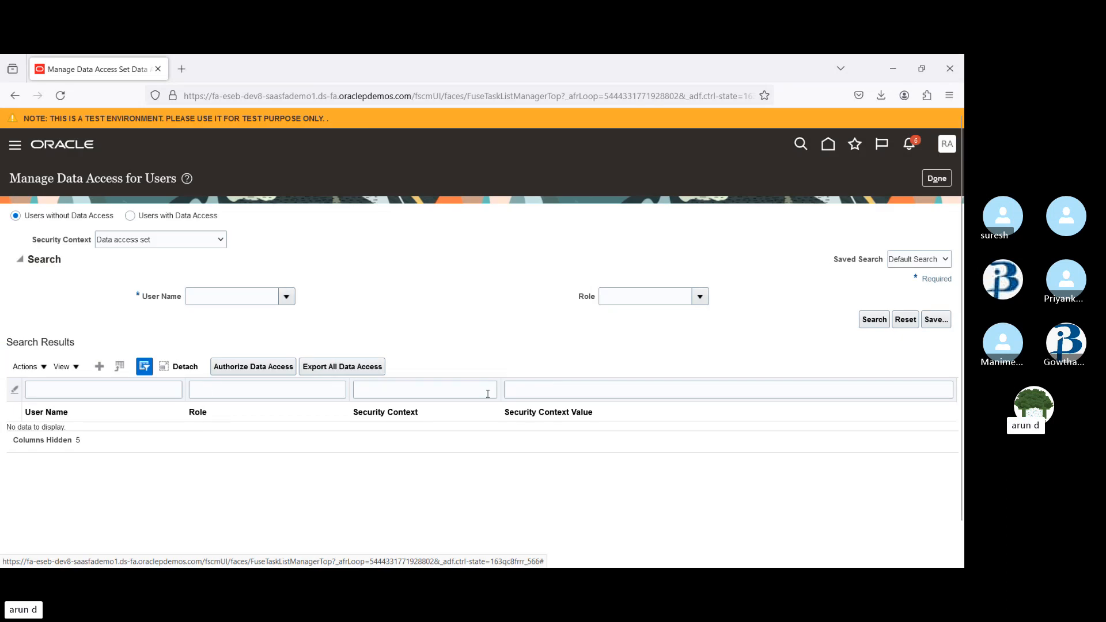
Add data access for the same user with the Procurement Requester role for US2 Business Unit and save
{"action": "left_click", "coordinate": [99, 366]}
{"action": "left_click", "coordinate": [281, 351]}
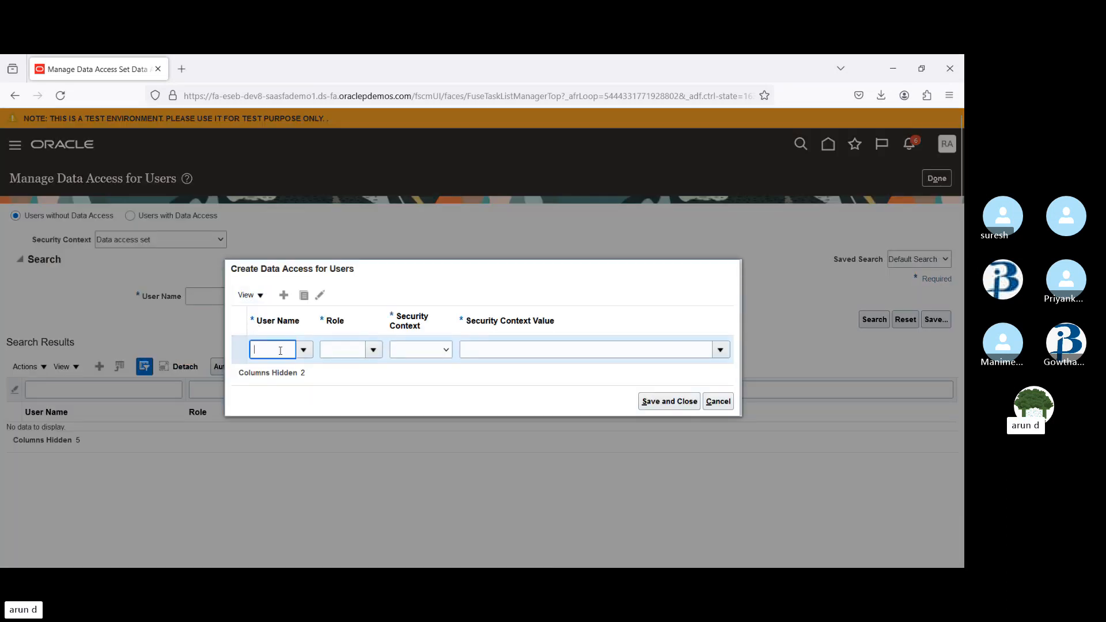
{"action": "type", "text": "rainb"}
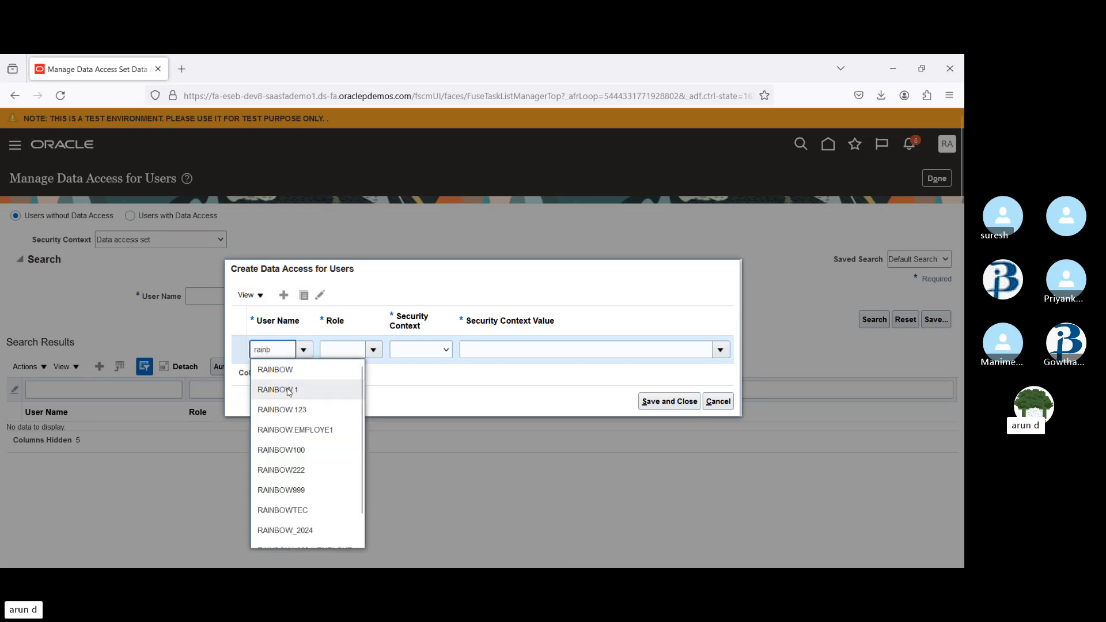
{"action": "left_click", "coordinate": [277, 388]}
{"action": "left_click", "coordinate": [373, 351]}
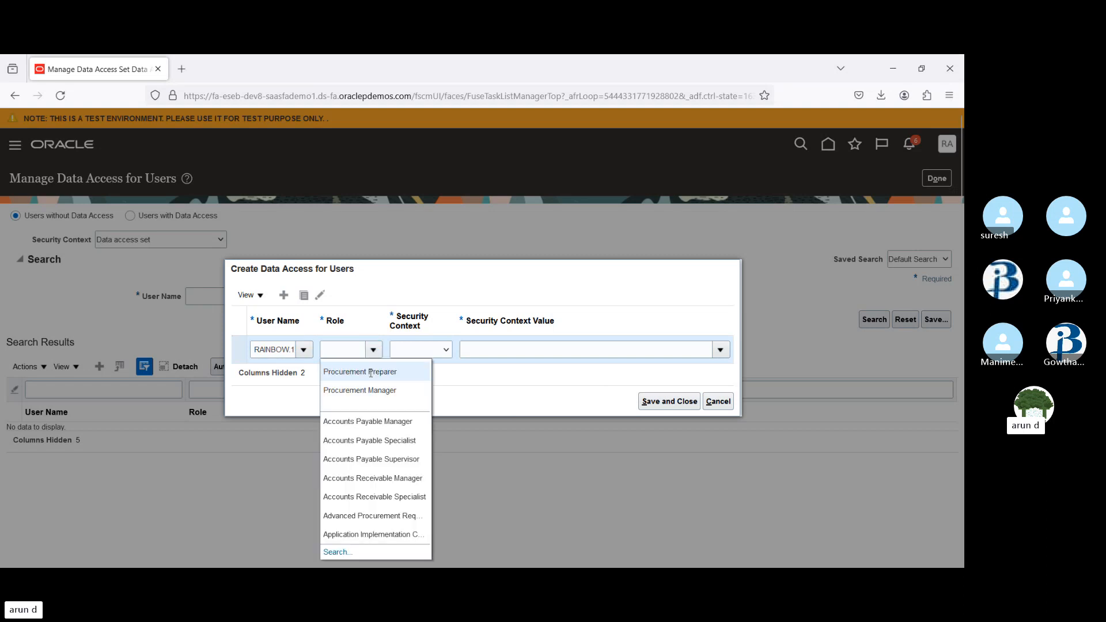
{"action": "left_click", "coordinate": [349, 350]}
{"action": "type", "text": "pro"}
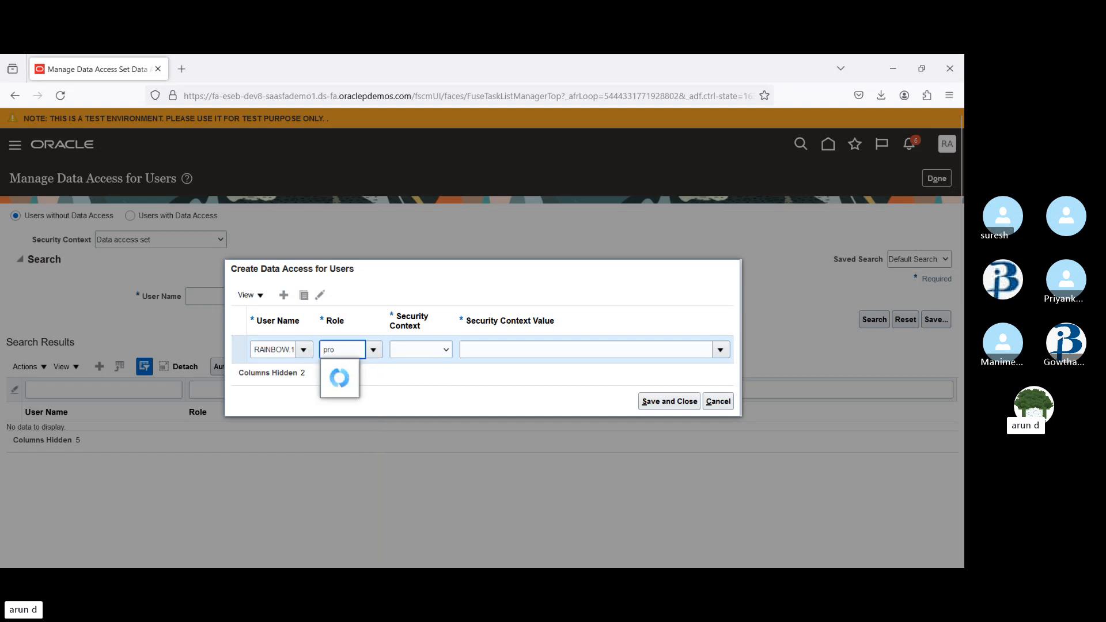
{"action": "type", "text": "c"}
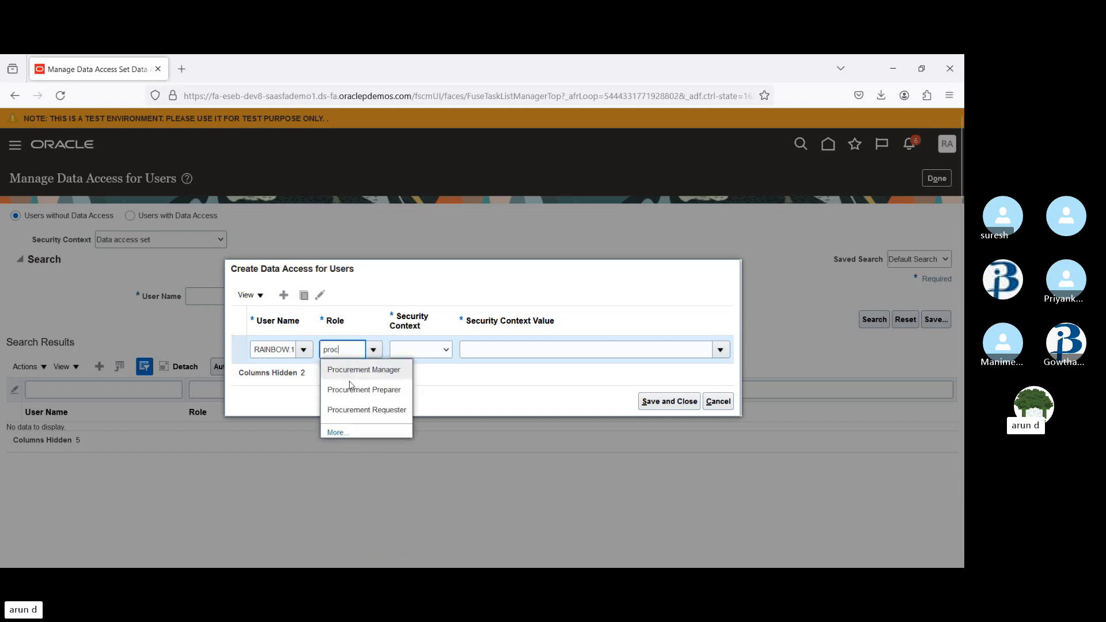
{"action": "left_click", "coordinate": [370, 411]}
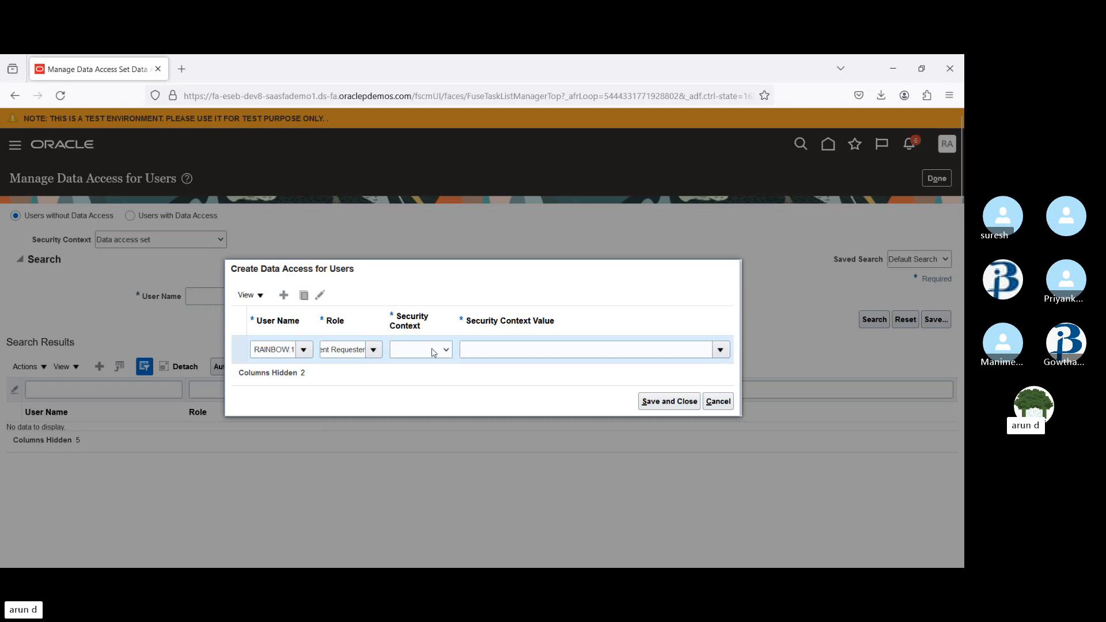
{"action": "left_click", "coordinate": [544, 349]}
{"action": "type", "text": "us2"}
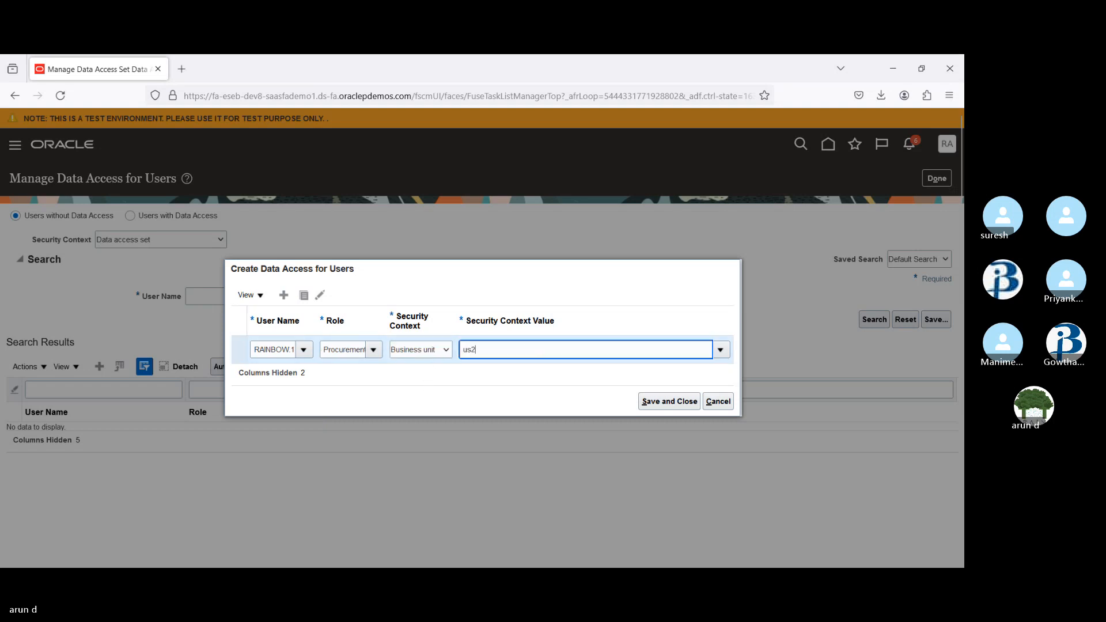
{"action": "left_click", "coordinate": [500, 368]}
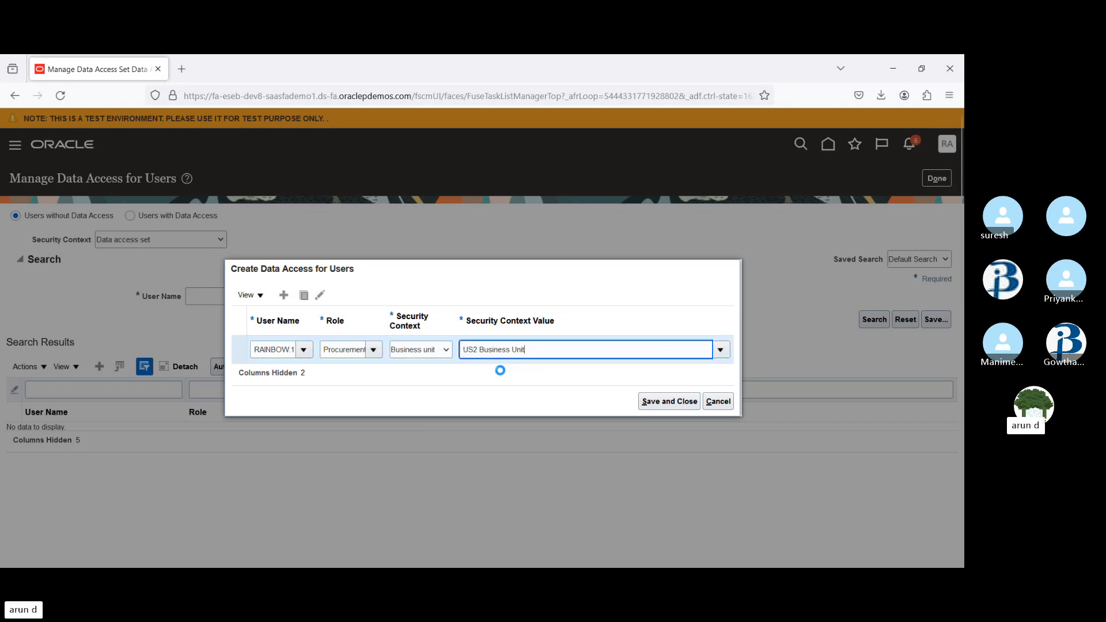
{"action": "left_click", "coordinate": [657, 401]}
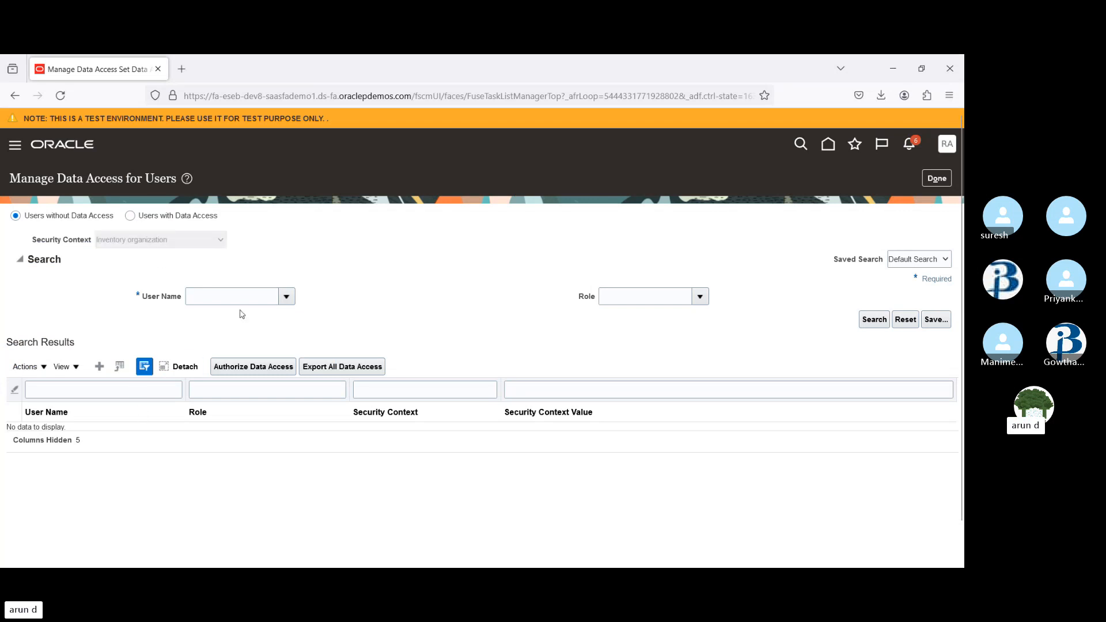
Switch to users with data access and search for the user's existing data access assignments
{"action": "left_click", "coordinate": [131, 217]}
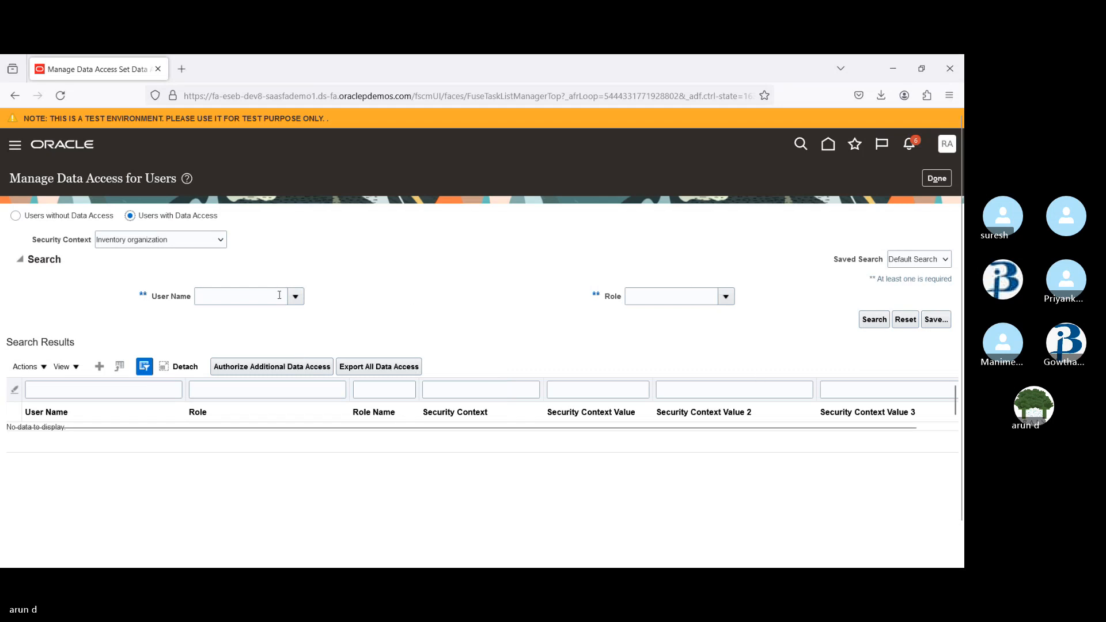
{"action": "left_click", "coordinate": [257, 296]}
{"action": "type", "text": "ra"}
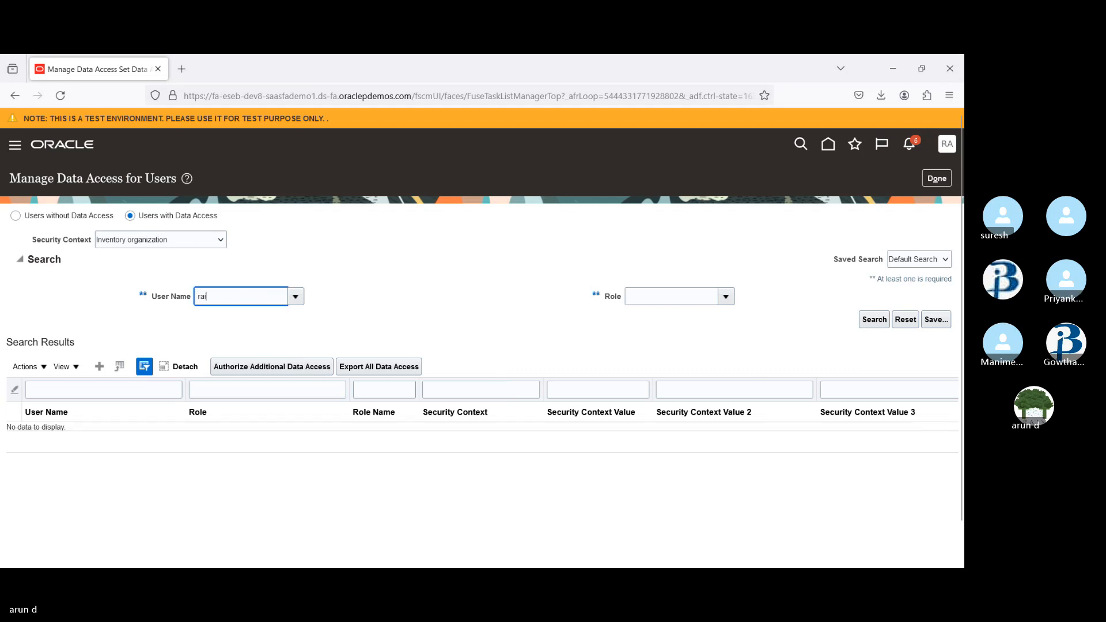
{"action": "type", "text": "inbo"}
{"action": "key", "text": "Tab"}
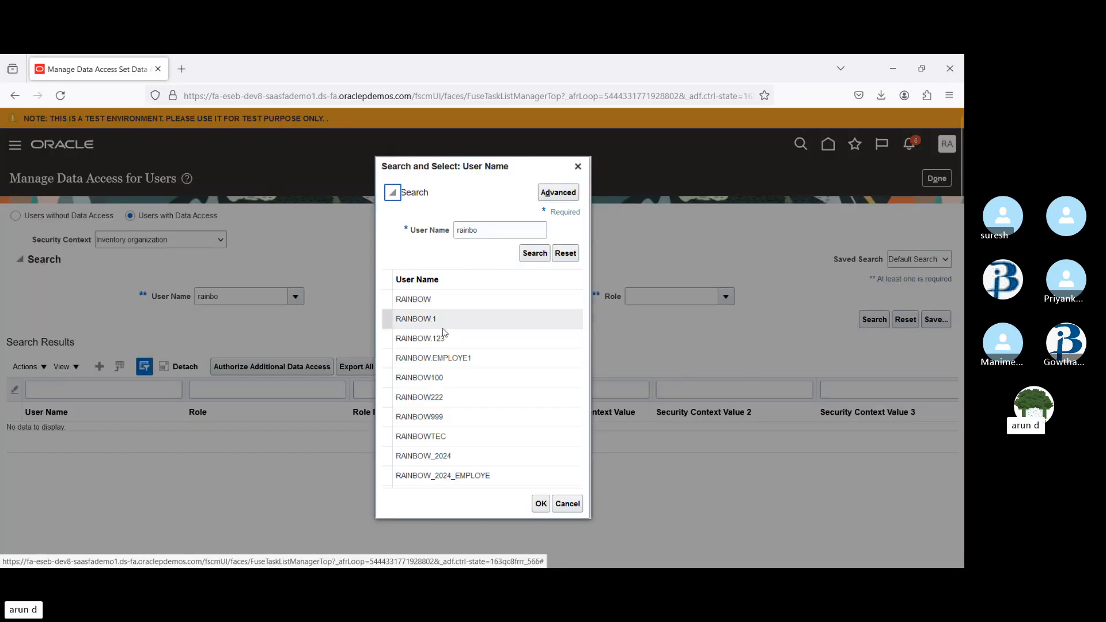
{"action": "left_click", "coordinate": [437, 320]}
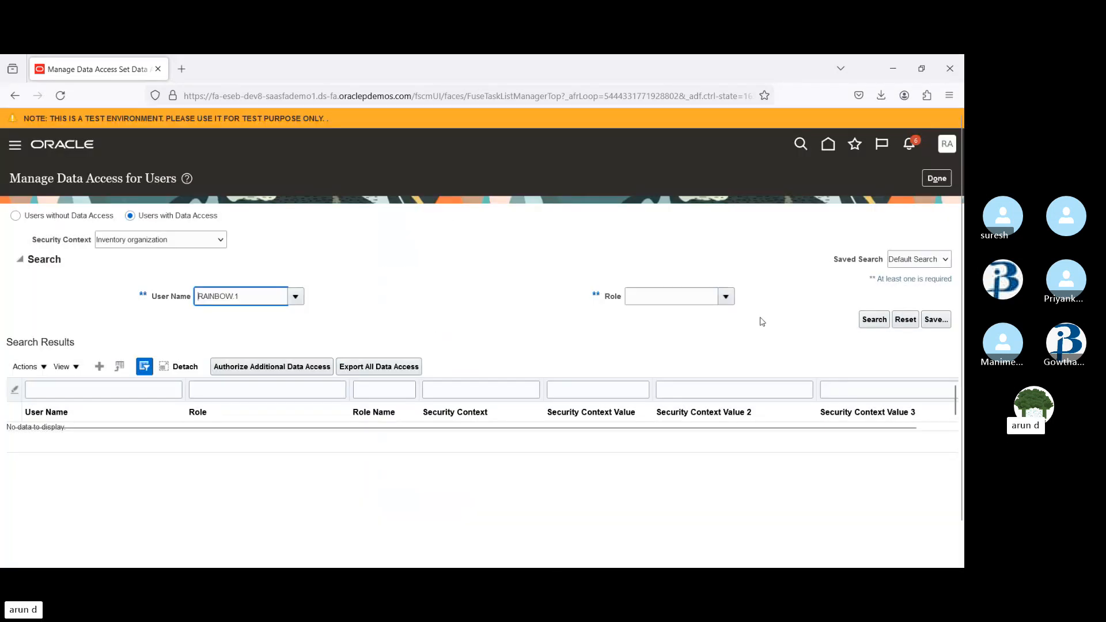
{"action": "left_click", "coordinate": [875, 321]}
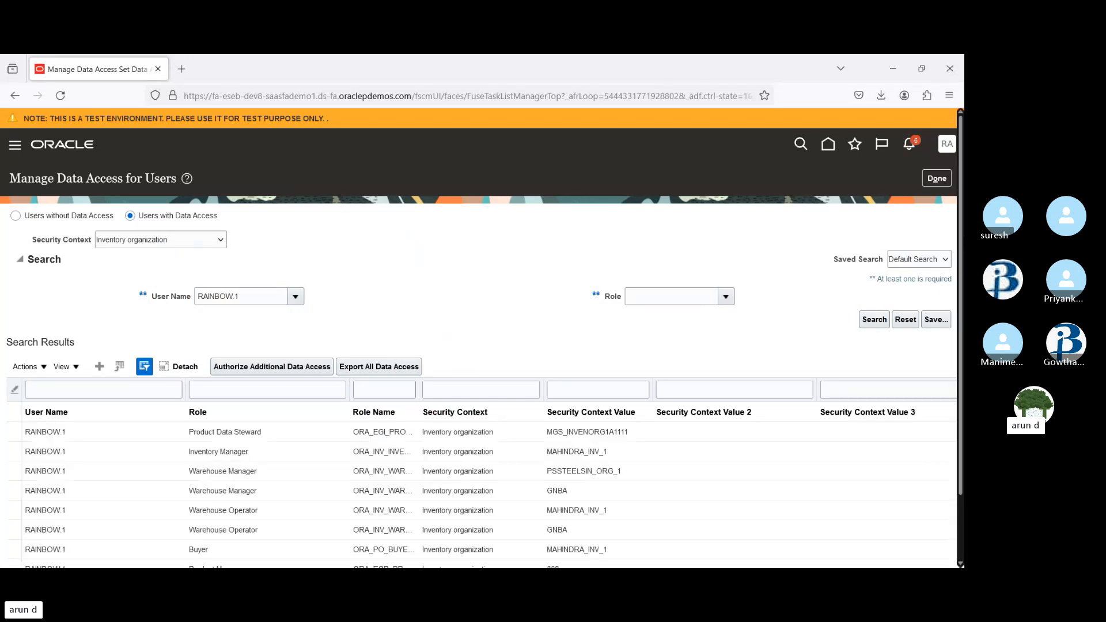
Browse the user's inventory organization data access records and filter them by security context value 002
{"action": "scroll", "coordinate": [819, 381], "scroll_direction": "down", "scroll_amount": 2}
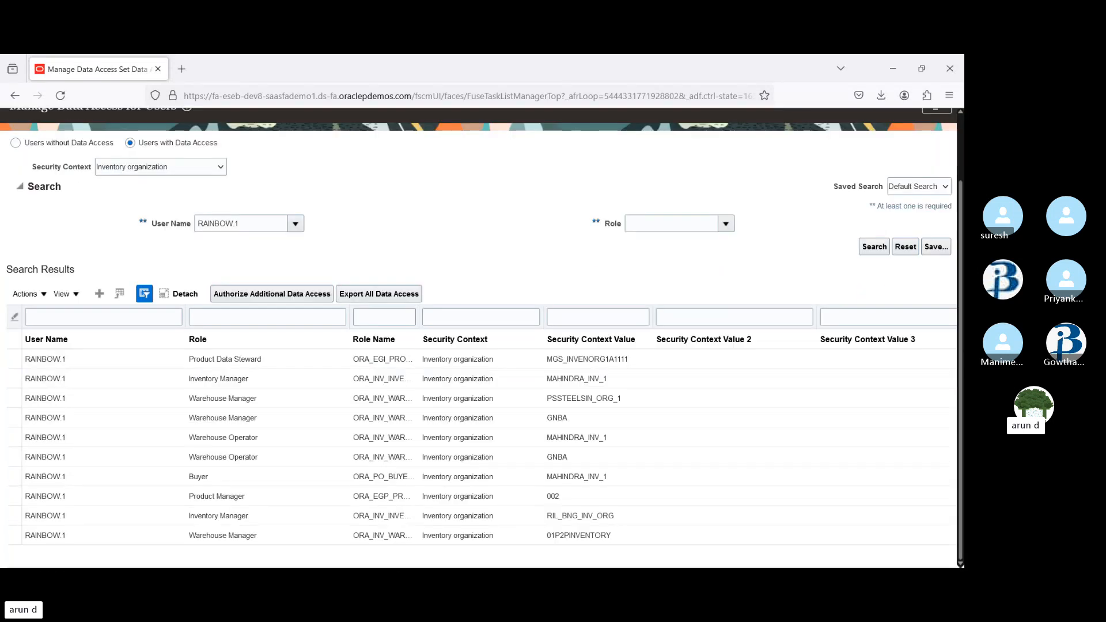
{"action": "left_click", "coordinate": [630, 381]}
{"action": "key", "text": "Down"}
{"action": "key", "text": "Down"}
{"action": "key", "text": "Down"}
{"action": "key", "text": "Down"}
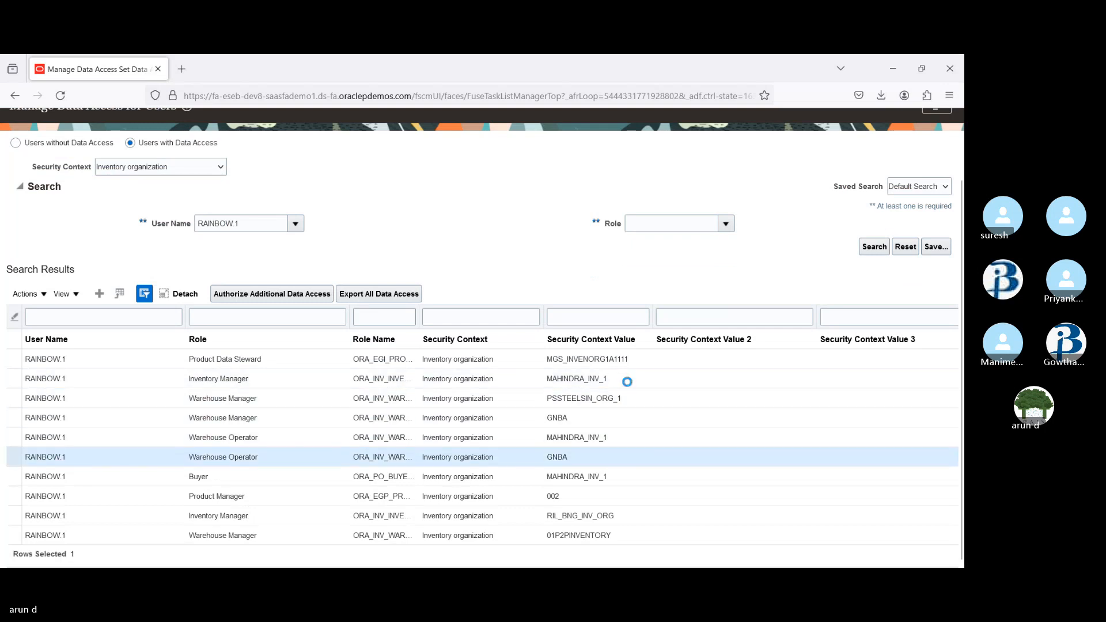
{"action": "key", "text": "Down"}
{"action": "key", "text": "Down"}
{"action": "key", "text": "Down"}
{"action": "key", "text": "Down"}
{"action": "key", "text": "Down"}
{"action": "key", "text": "Down"}
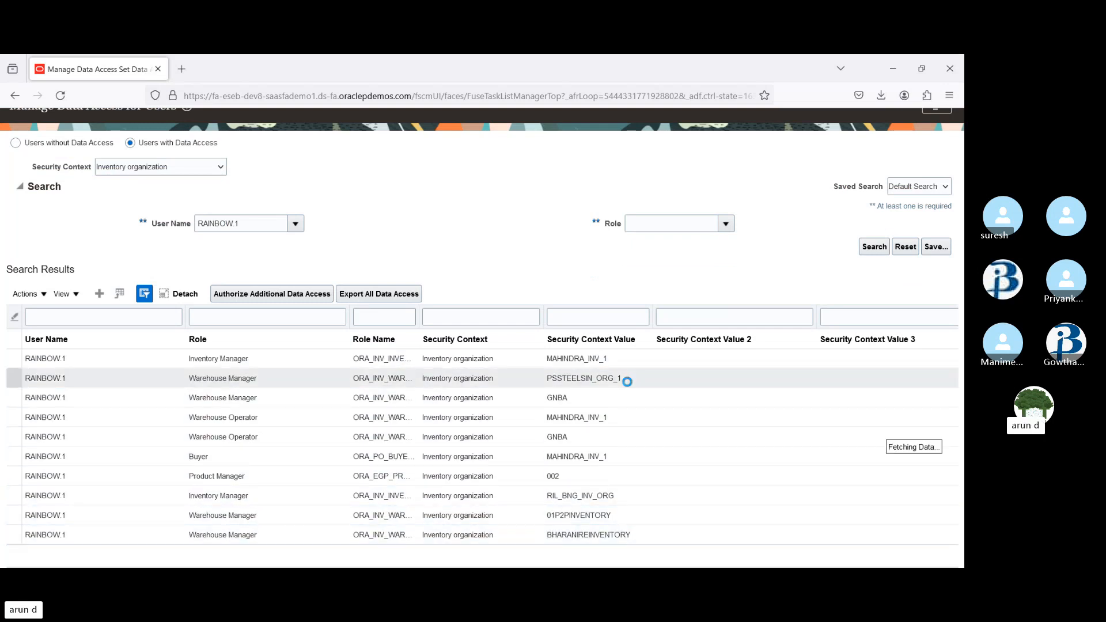
{"action": "left_click", "coordinate": [571, 461]}
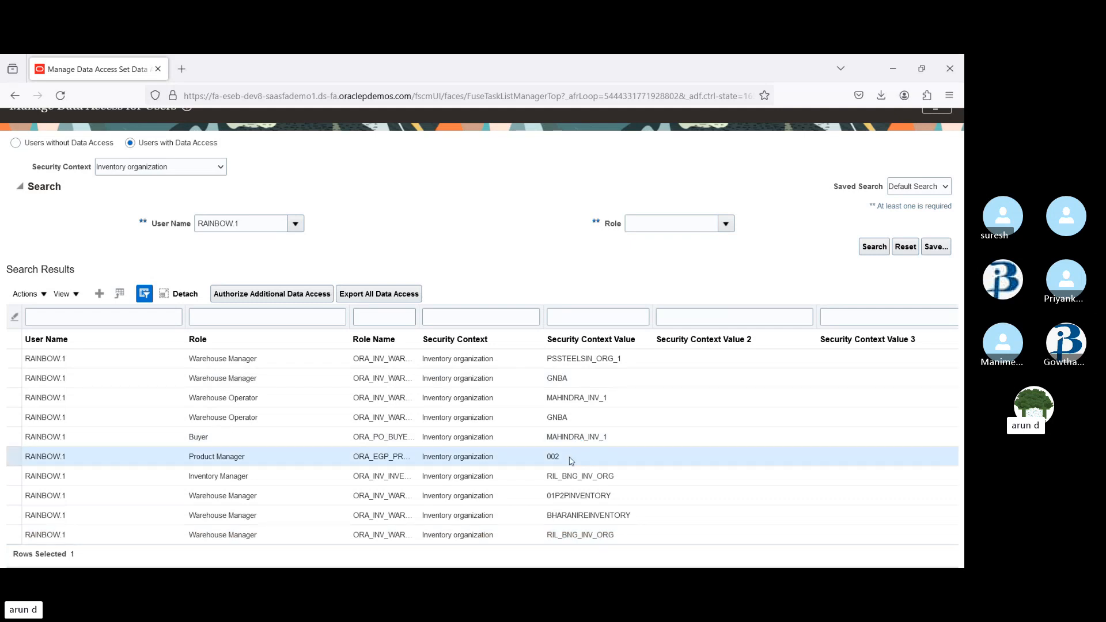
{"action": "key", "text": "Down"}
{"action": "key", "text": "Down"}
{"action": "key", "text": "Down"}
{"action": "key", "text": "Down"}
{"action": "key", "text": "Down"}
{"action": "key", "text": "Down"}
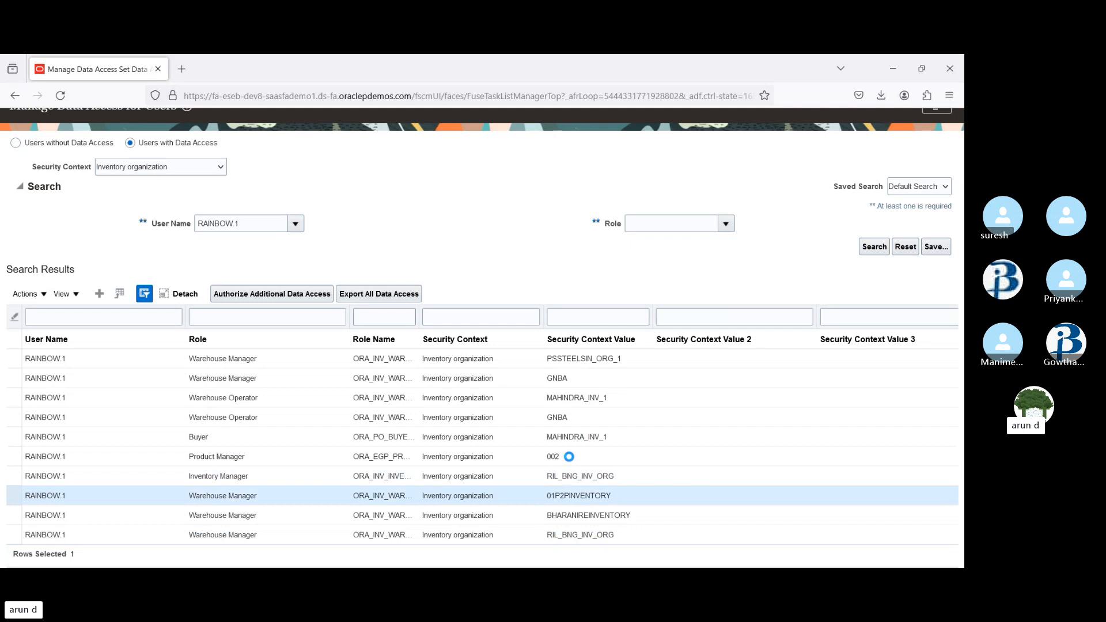
{"action": "key", "text": "Down"}
{"action": "key", "text": "Down"}
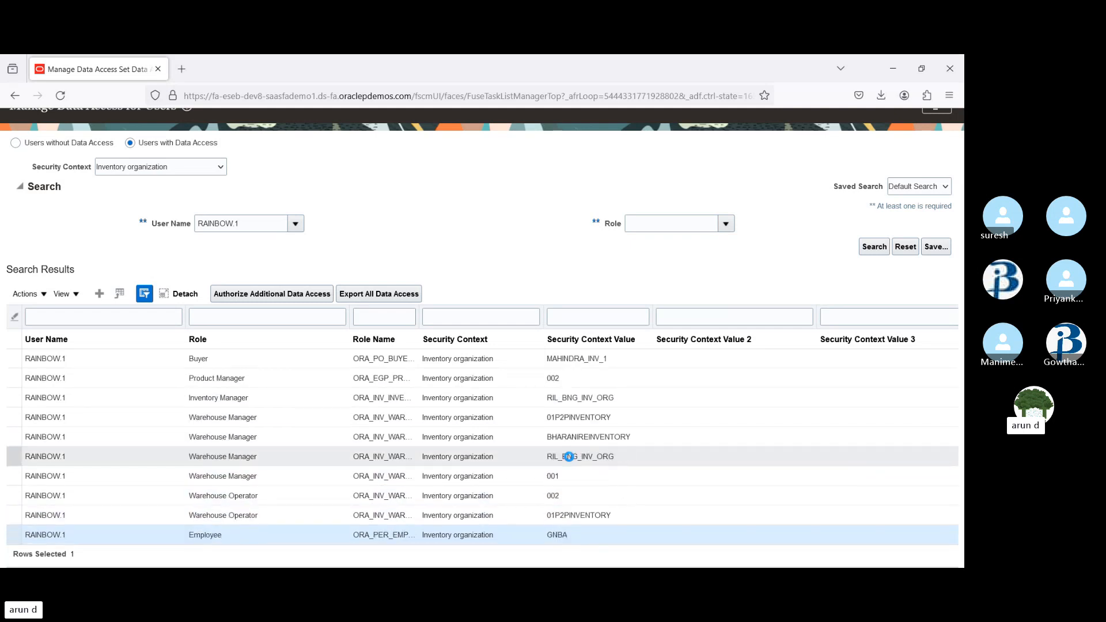
{"action": "left_click", "coordinate": [560, 508]}
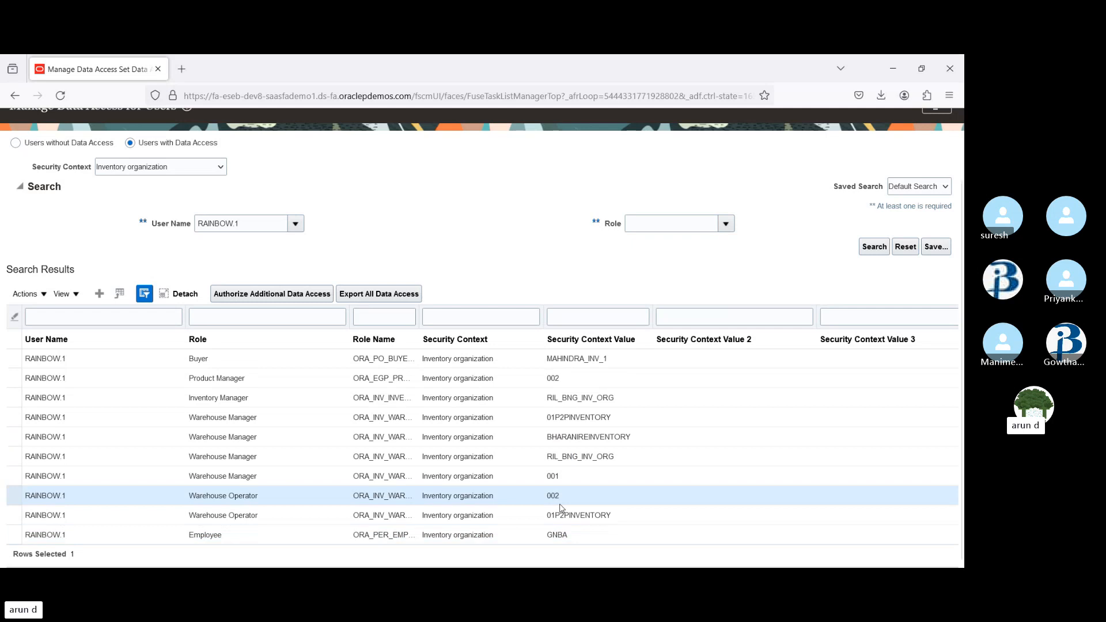
{"action": "key", "text": "Down"}
{"action": "key", "text": "Down"}
{"action": "key", "text": "Down"}
{"action": "key", "text": "Down"}
{"action": "key", "text": "Down"}
{"action": "key", "text": "Down"}
{"action": "key", "text": "Down"}
{"action": "key", "text": "Down"}
{"action": "key", "text": "Down"}
{"action": "key", "text": "Down"}
{"action": "key", "text": "Down"}
{"action": "key", "text": "Down"}
{"action": "key", "text": "Down"}
{"action": "key", "text": "Down"}
{"action": "key", "text": "Down"}
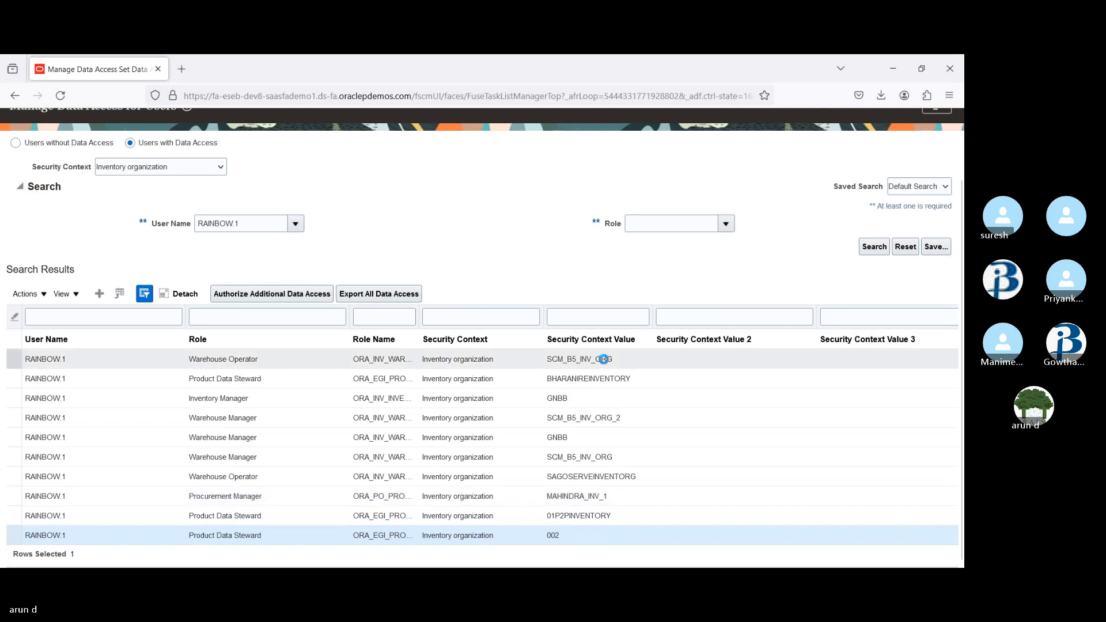
{"action": "left_click", "coordinate": [594, 316]}
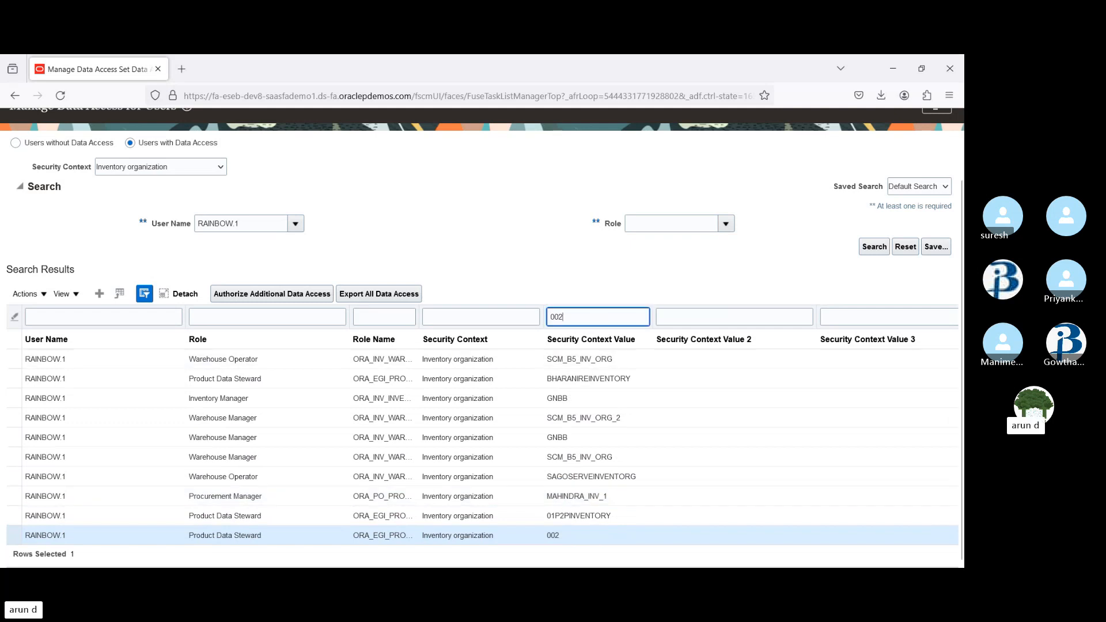
{"action": "key", "text": "Return"}
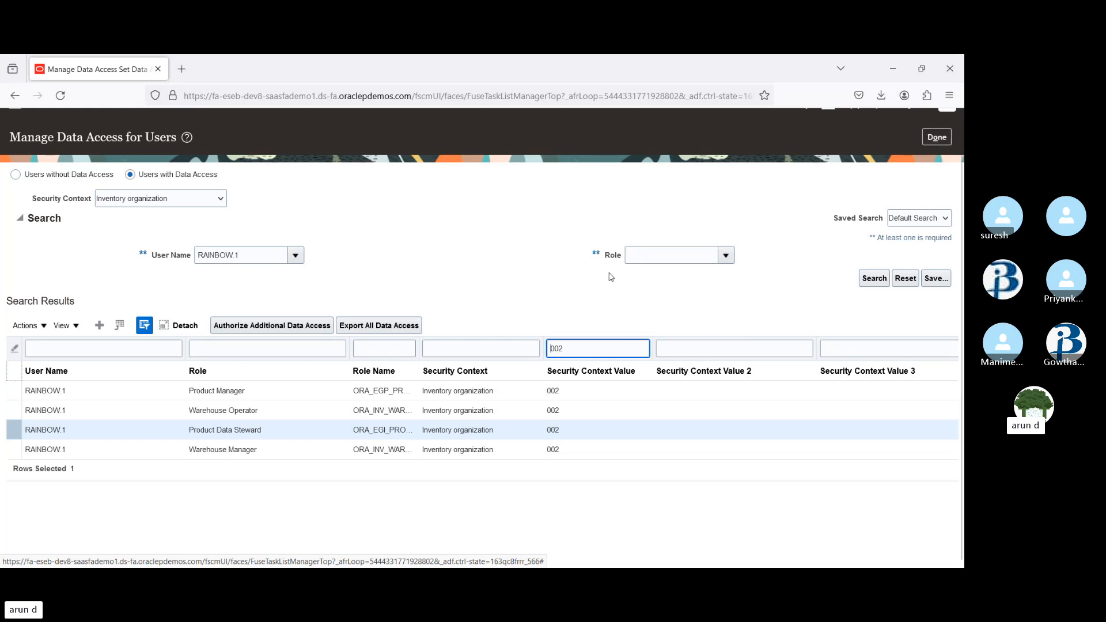
Add data access for the same user with the Procurement Manager role, Inventory organization context and value 002, and save
{"action": "left_click", "coordinate": [100, 326]}
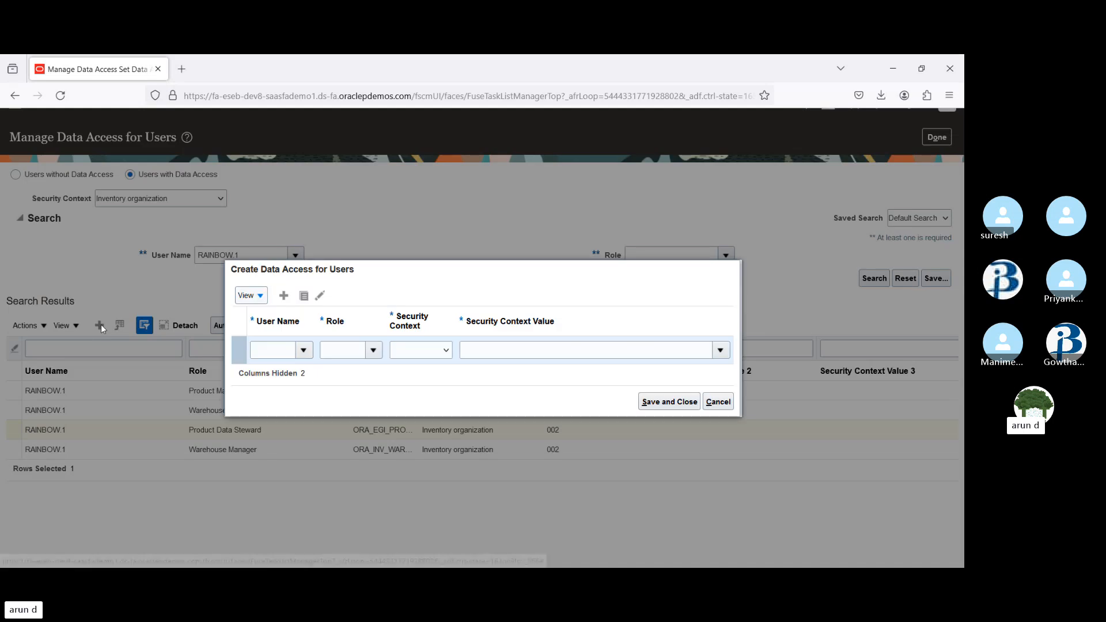
{"action": "left_click", "coordinate": [279, 352]}
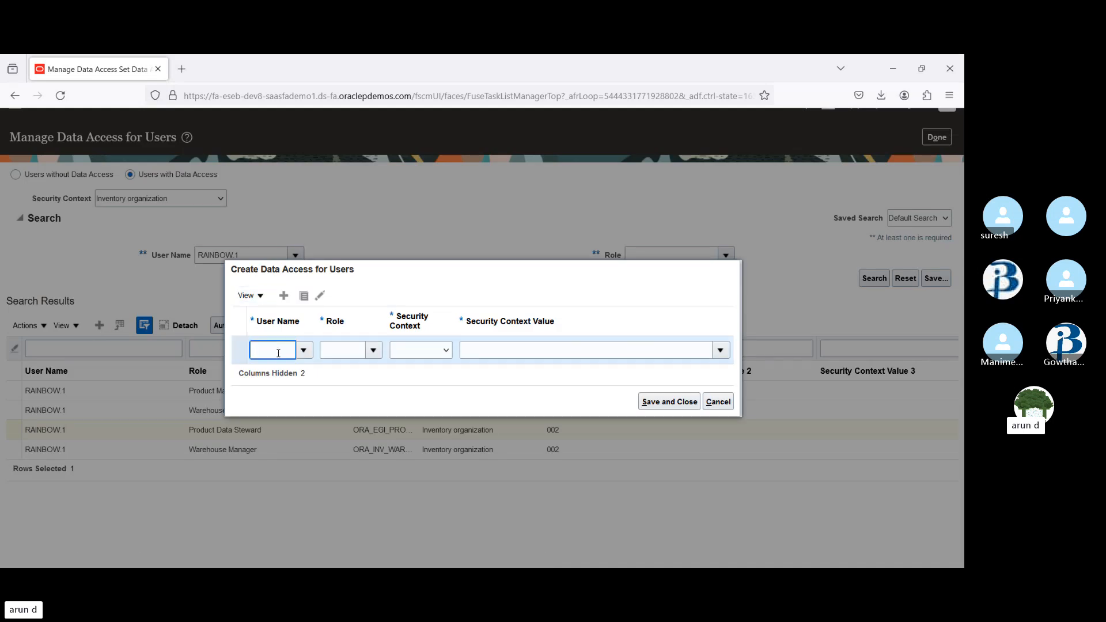
{"action": "type", "text": "rainb"}
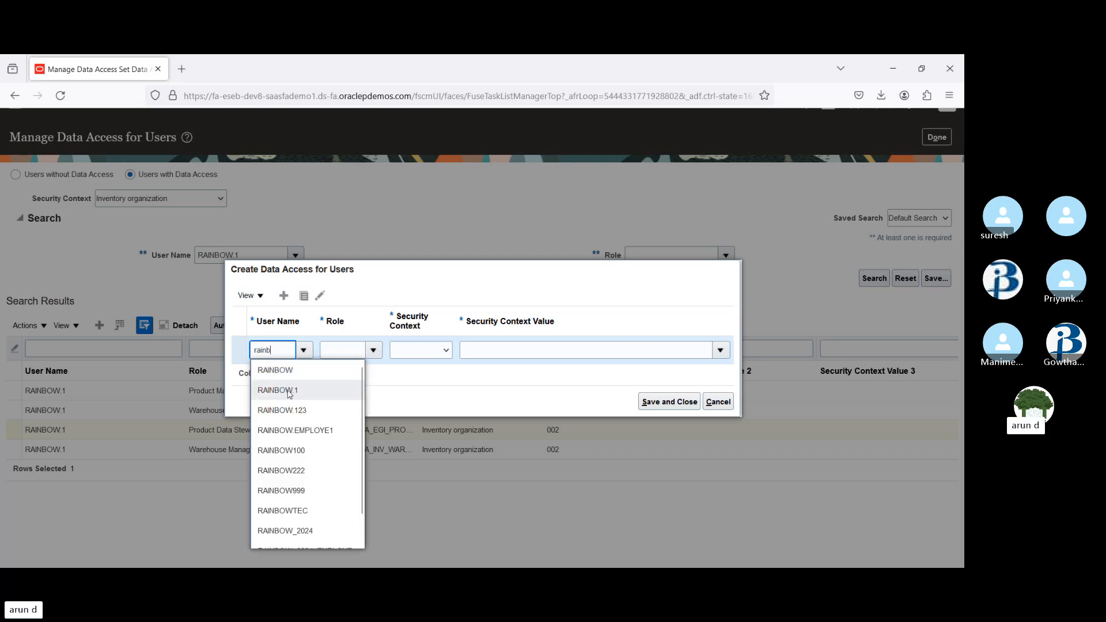
{"action": "left_click", "coordinate": [275, 388]}
{"action": "left_click", "coordinate": [373, 350]}
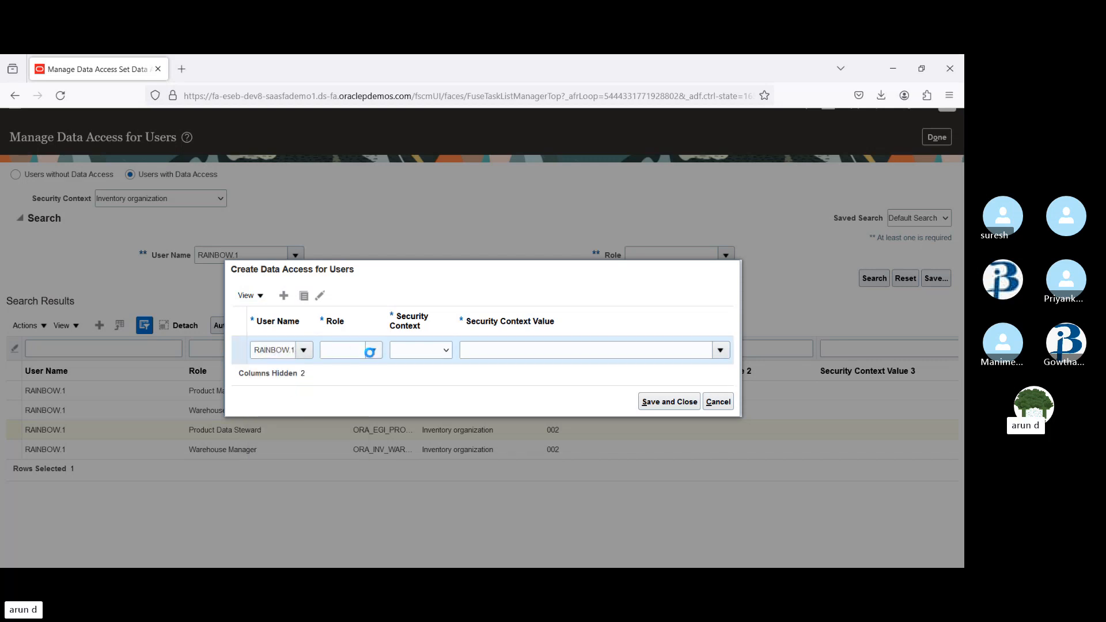
{"action": "left_click", "coordinate": [349, 352]}
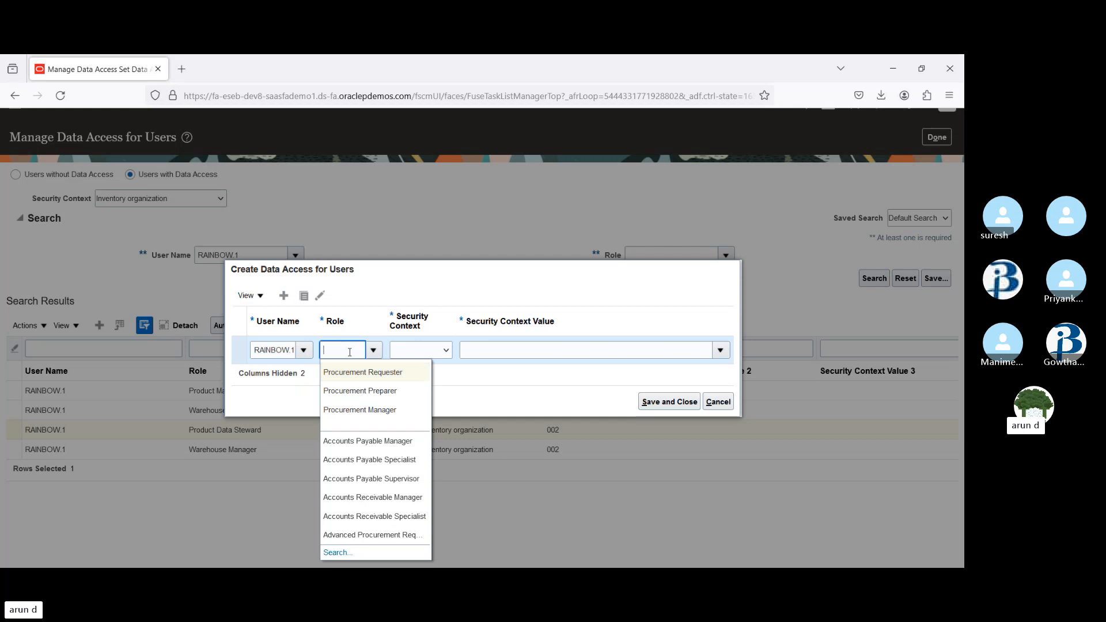
{"action": "left_click", "coordinate": [366, 409]}
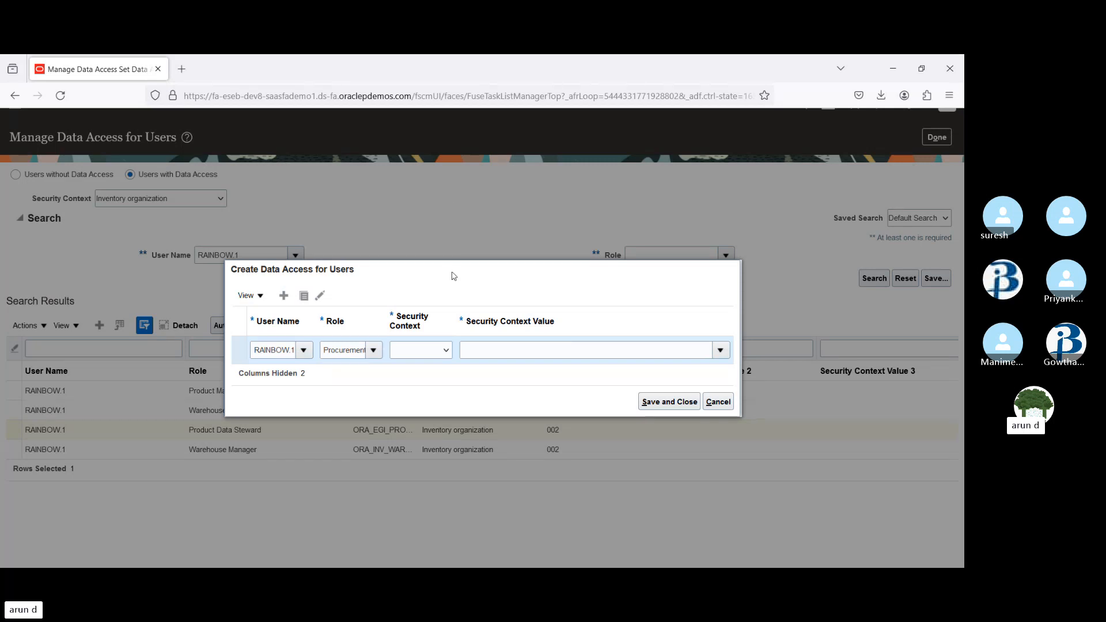
{"action": "left_click", "coordinate": [518, 352]}
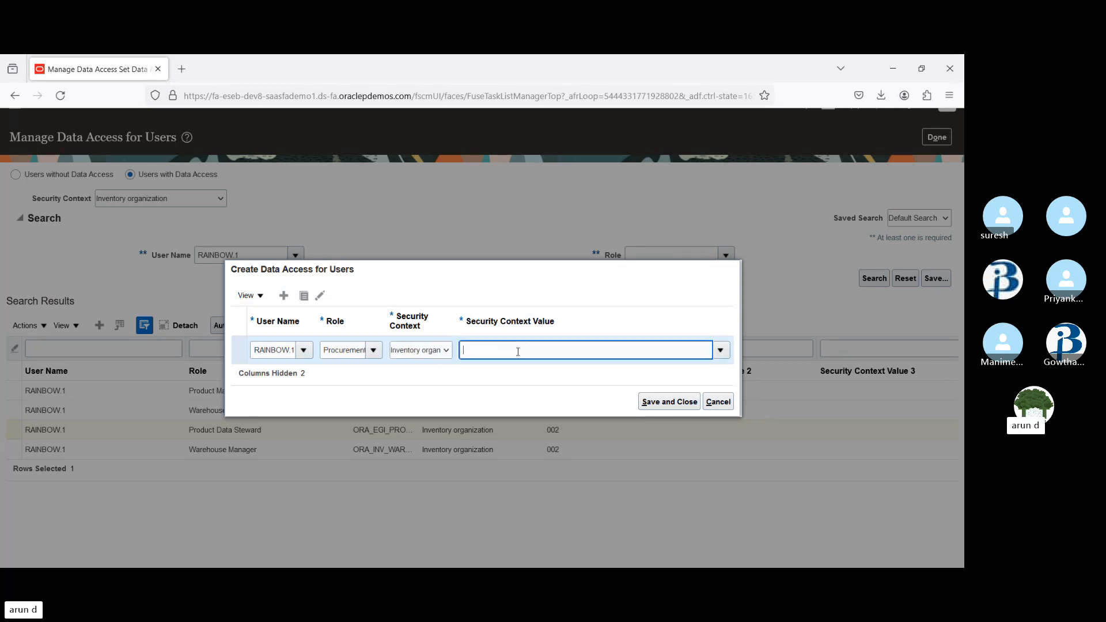
{"action": "type", "text": "002"}
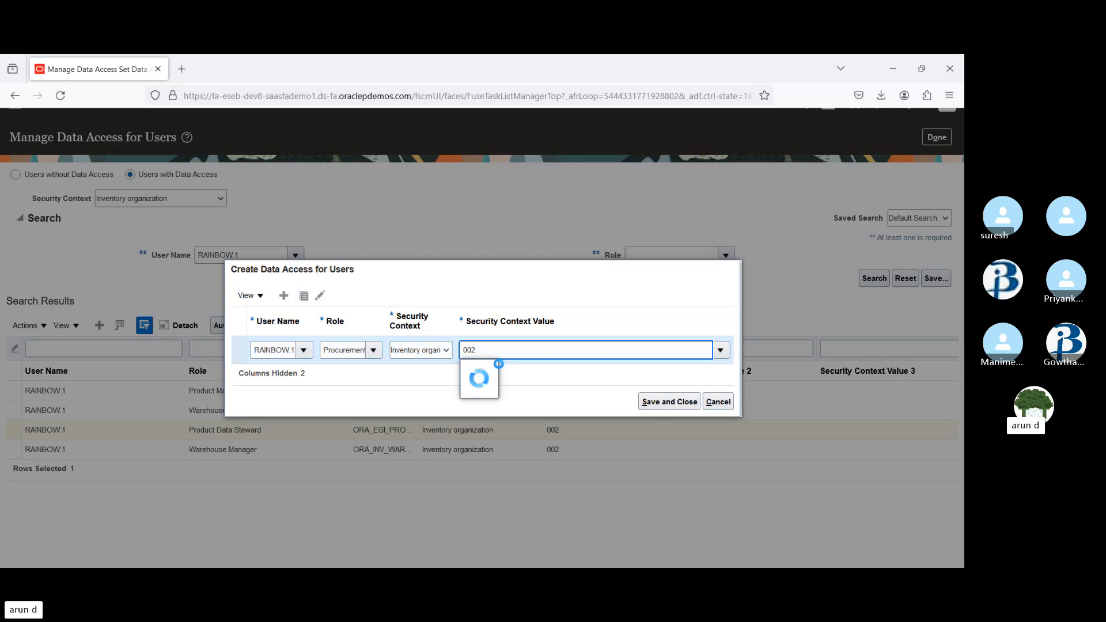
{"action": "left_click", "coordinate": [479, 372]}
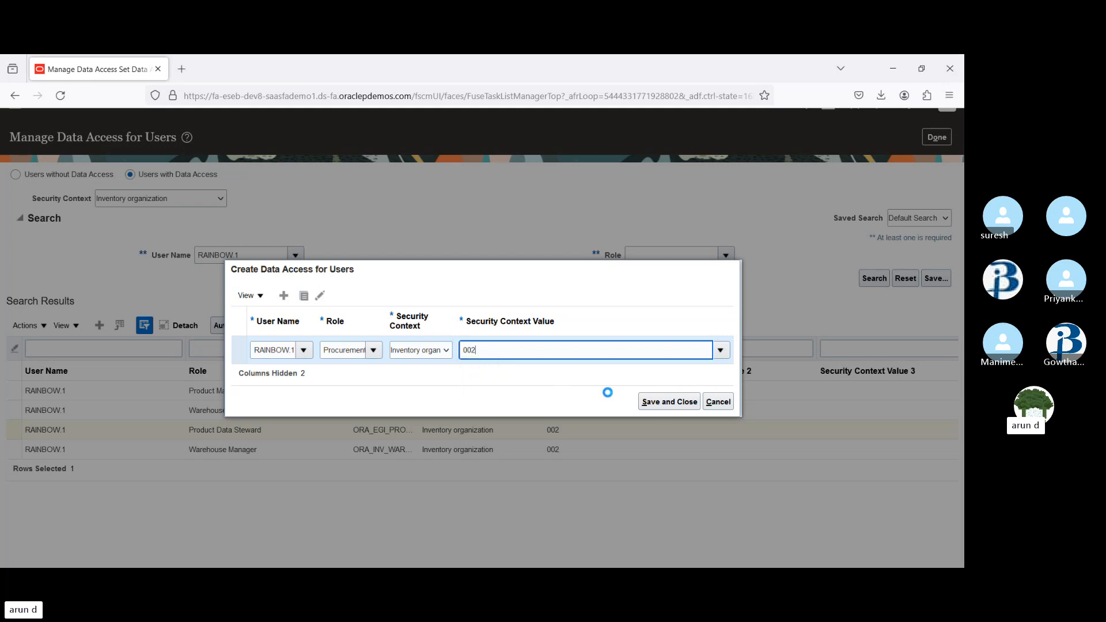
{"action": "left_click", "coordinate": [666, 403]}
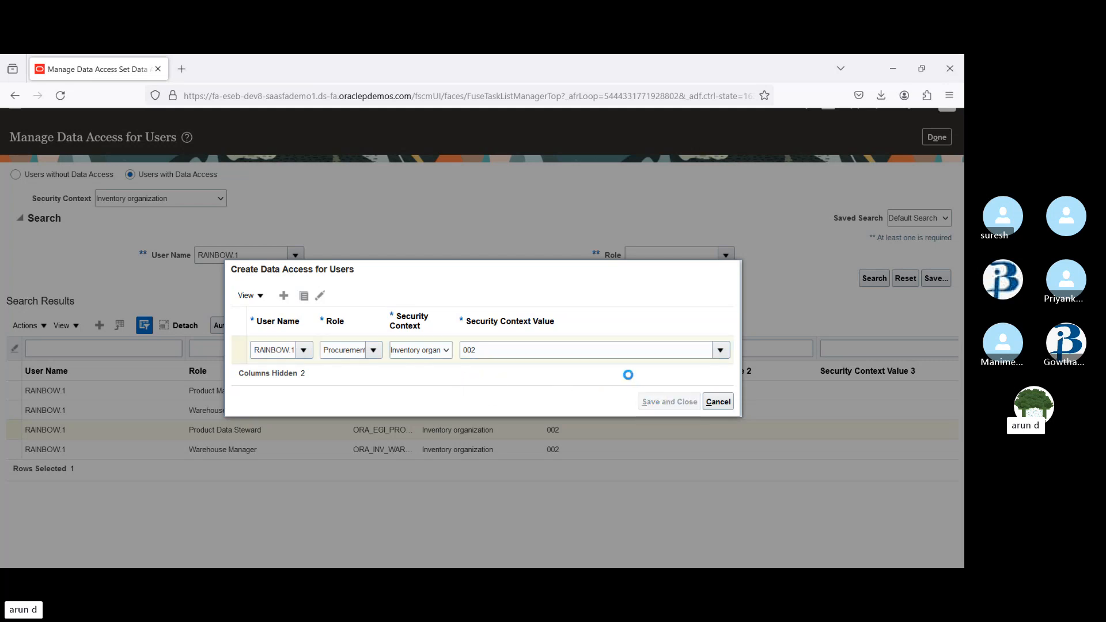
{"action": "scroll", "coordinate": [951, 190], "scroll_direction": "up", "scroll_amount": 2}
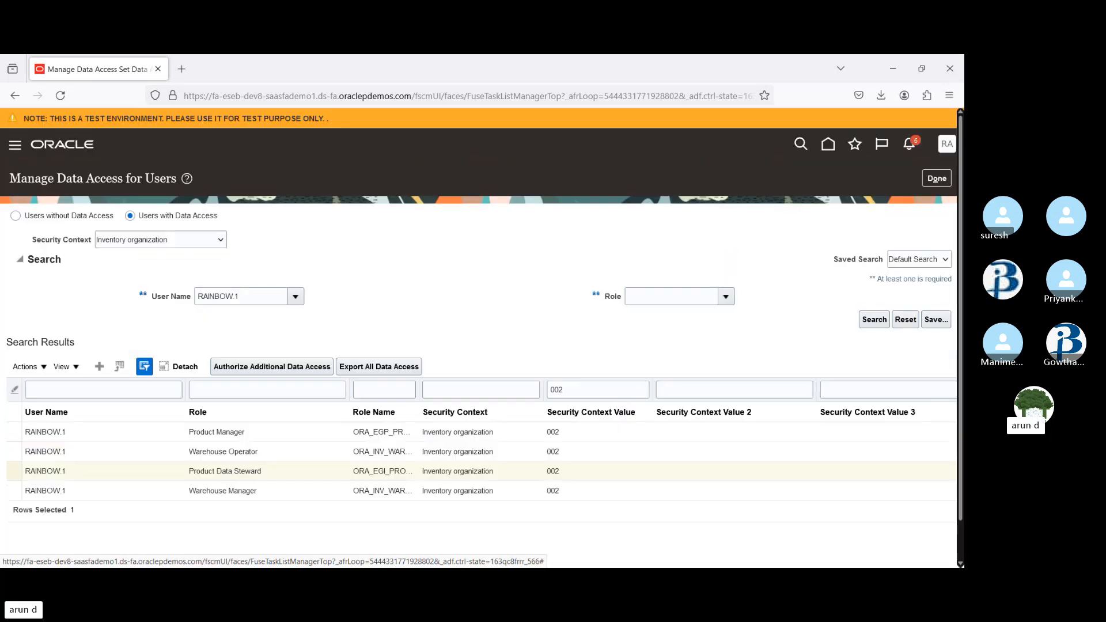
Leave the setup pages and sign out of the application, confirming the sign-off
{"action": "left_click", "coordinate": [938, 179]}
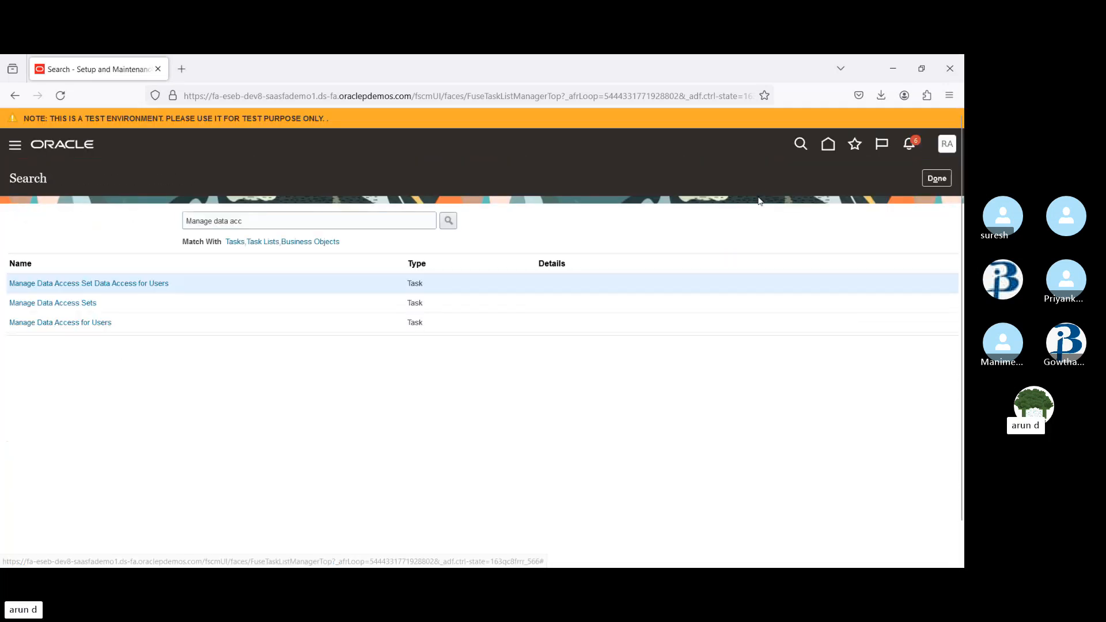
{"action": "left_click", "coordinate": [940, 179]}
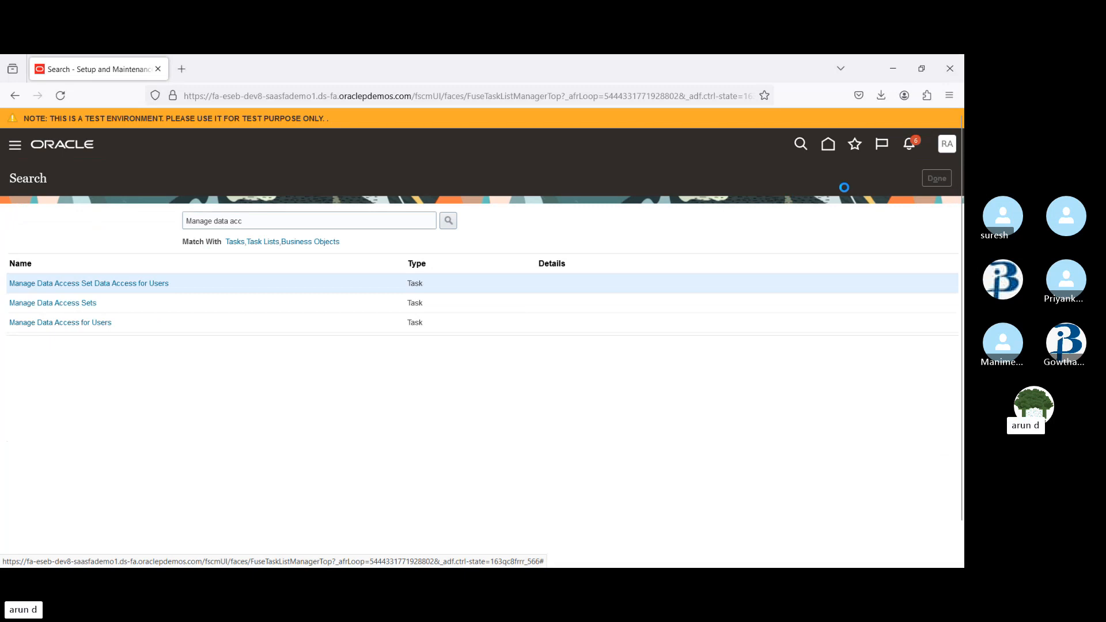
{"action": "left_click", "coordinate": [949, 147]}
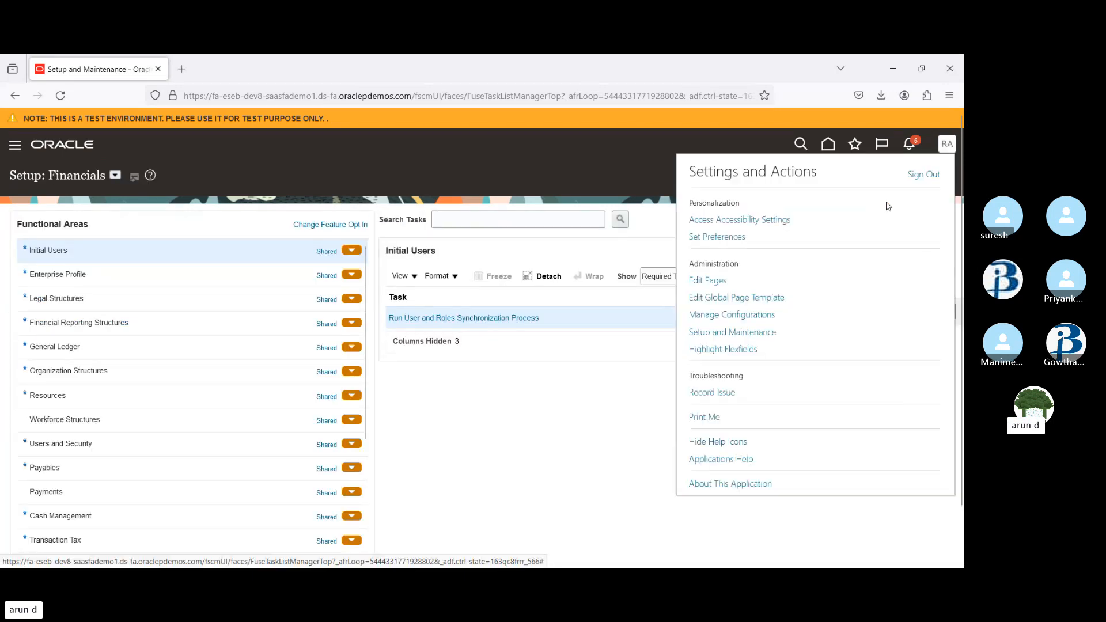
{"action": "left_click", "coordinate": [917, 176]}
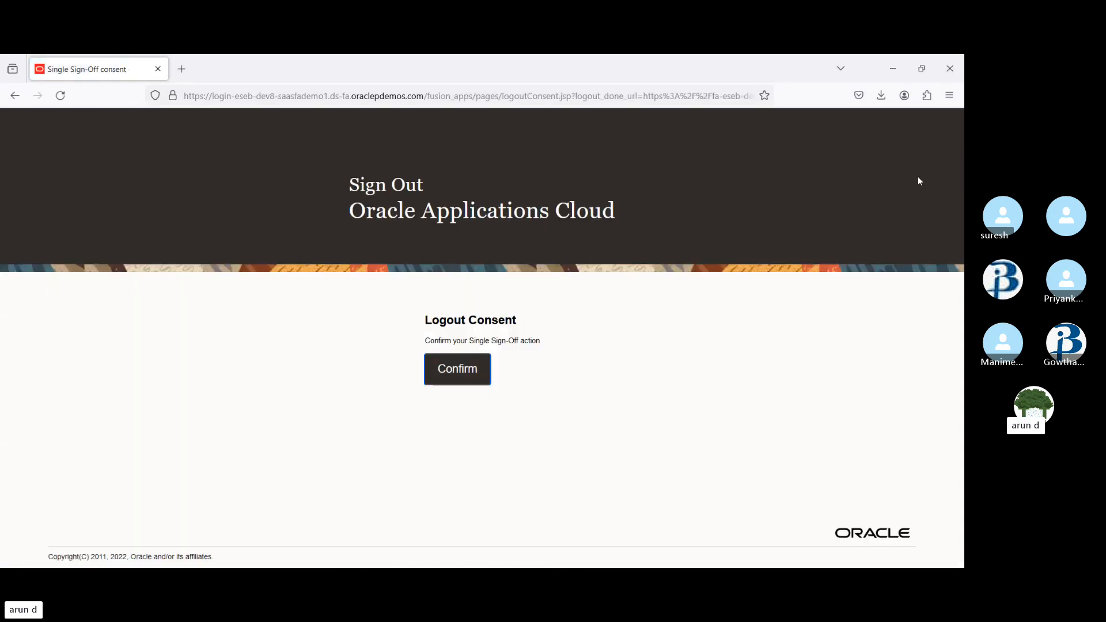
{"action": "left_click", "coordinate": [483, 360]}
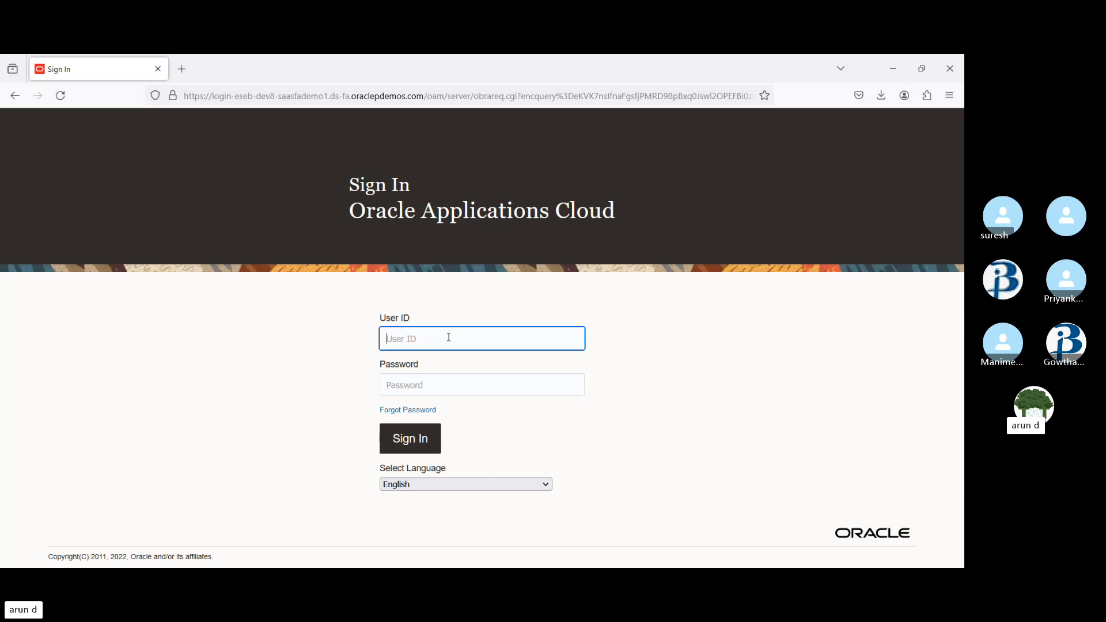
Sign in again with the user ID and account password, declining to save the password in the browser
{"action": "type", "text": "R"}
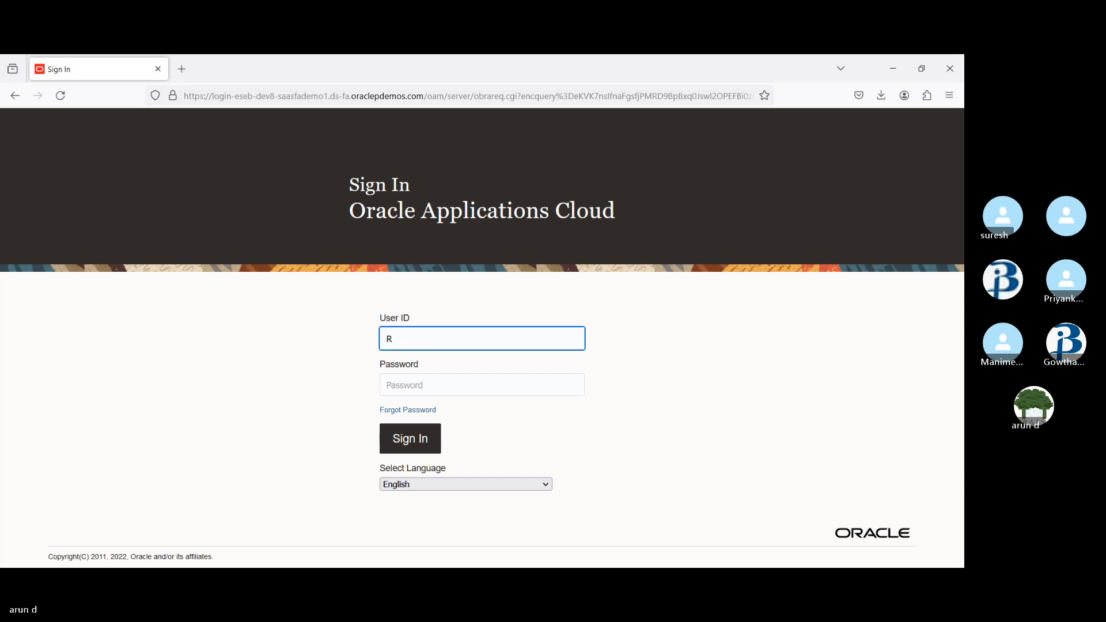
{"action": "type", "text": "AINBOW.1"}
{"action": "key", "text": "Tab"}
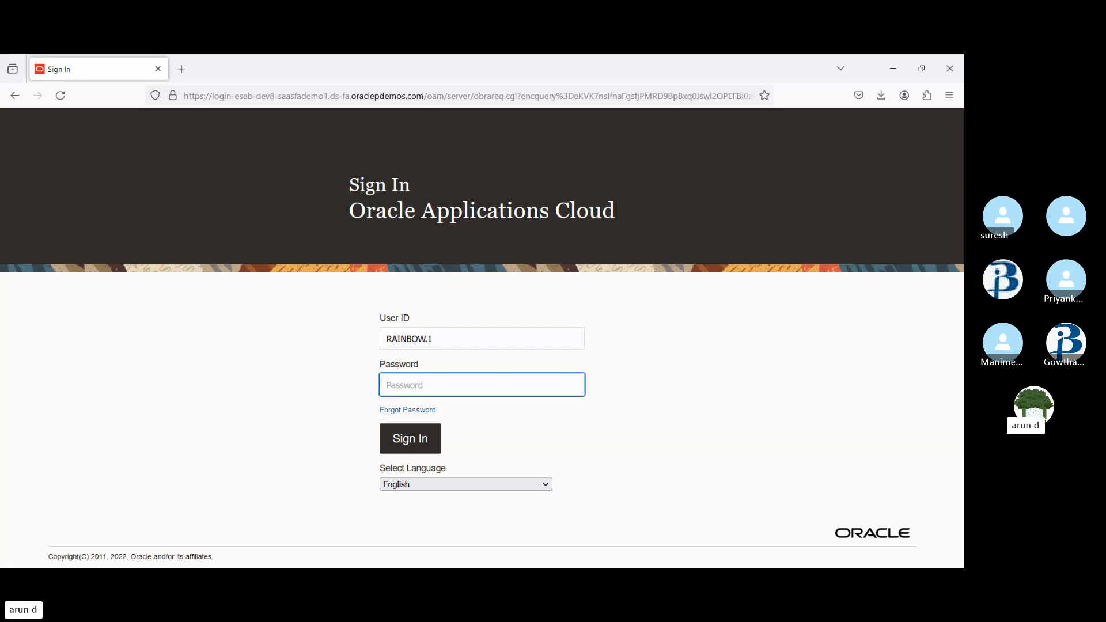
{"action": "key", "text": "alt+Tab"}
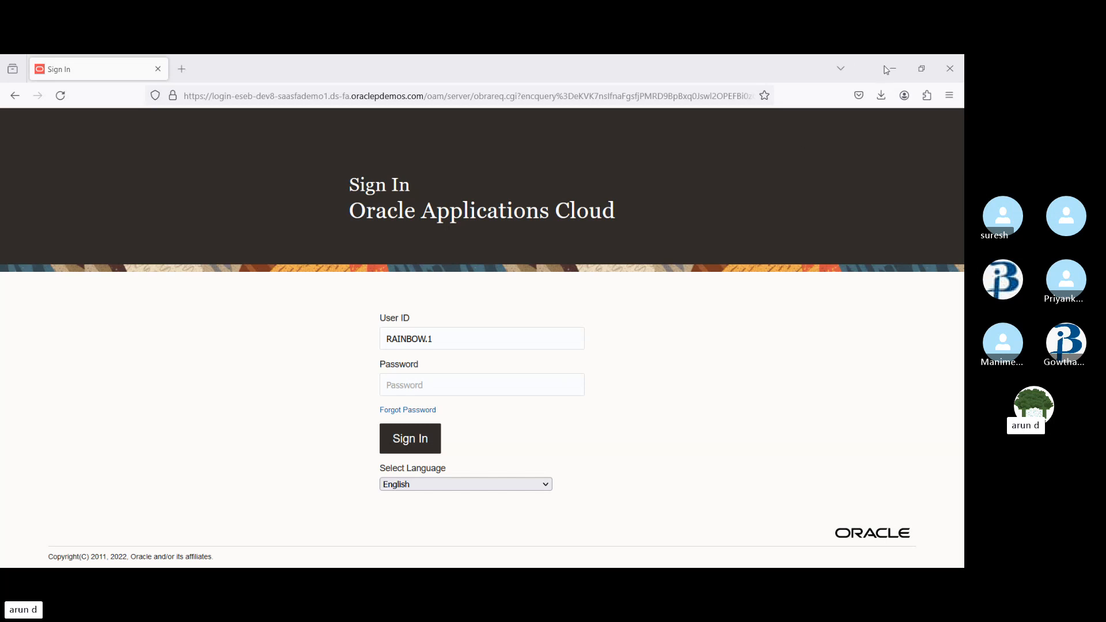
{"action": "key", "text": "alt+Tab"}
{"action": "key", "text": "ctrl+v"}
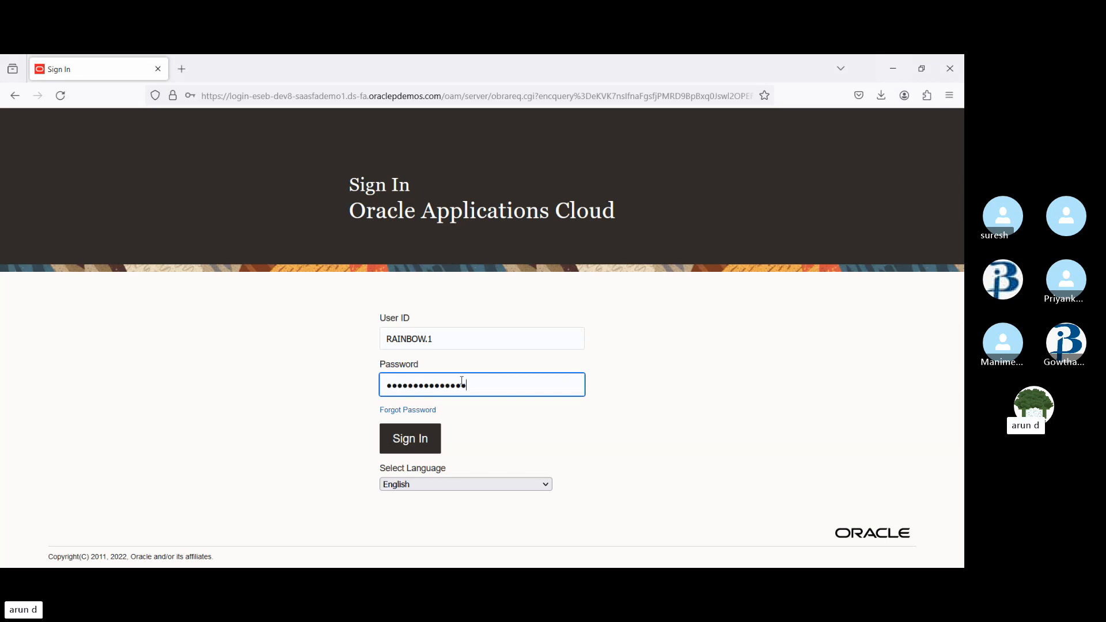
{"action": "key", "text": "Return"}
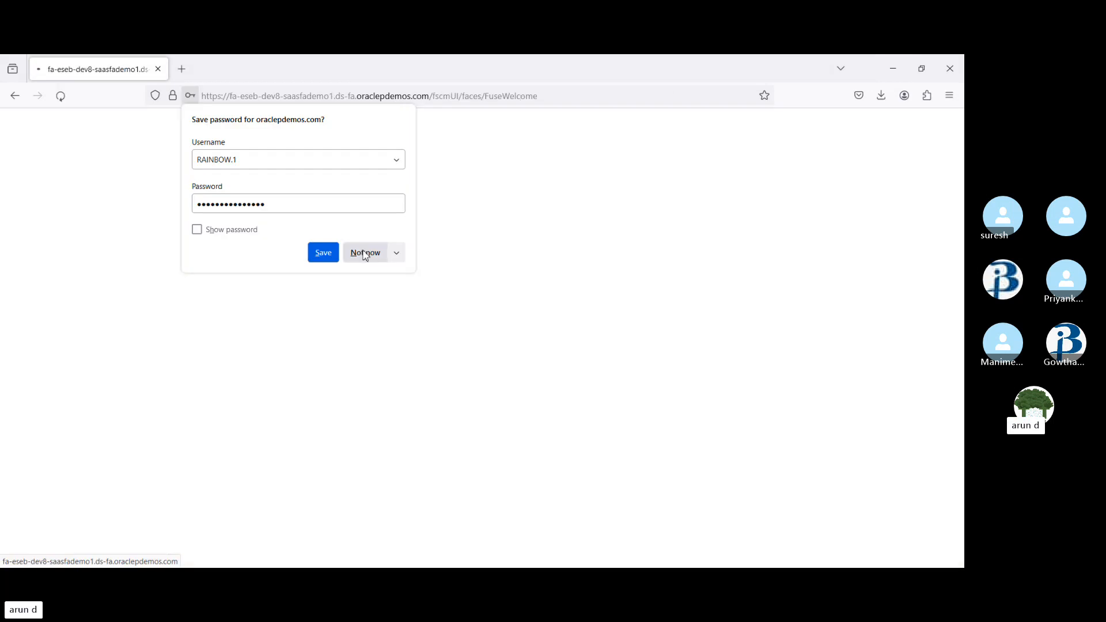
{"action": "left_click", "coordinate": [365, 255]}
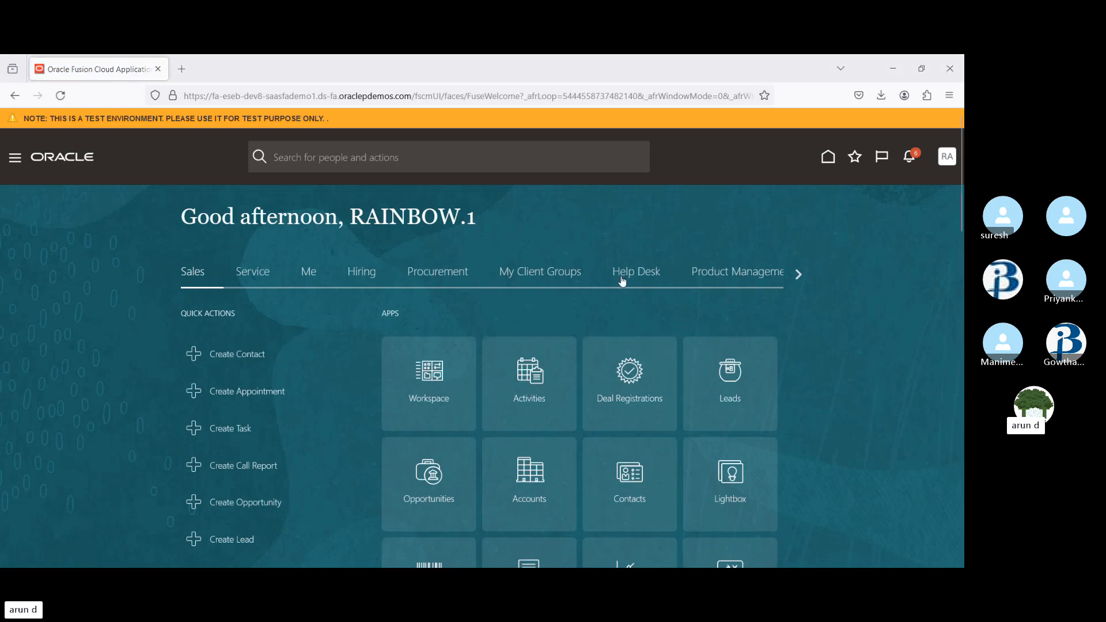
Open Purchase Orders from the Procurement area and start creating a new purchase order
{"action": "left_click", "coordinate": [448, 275]}
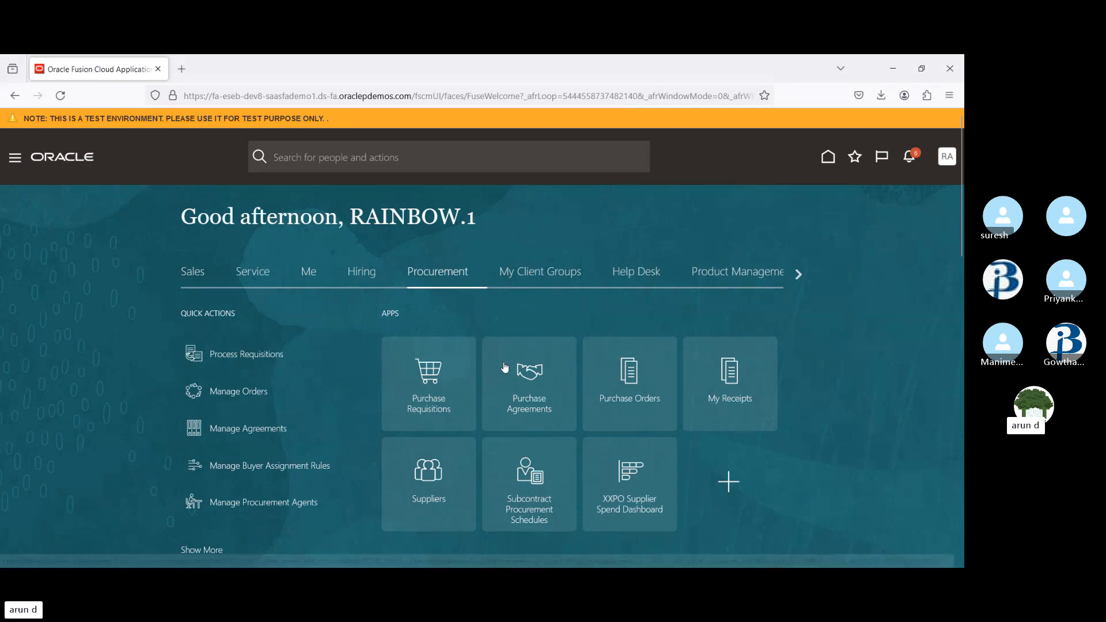
{"action": "left_click", "coordinate": [630, 377]}
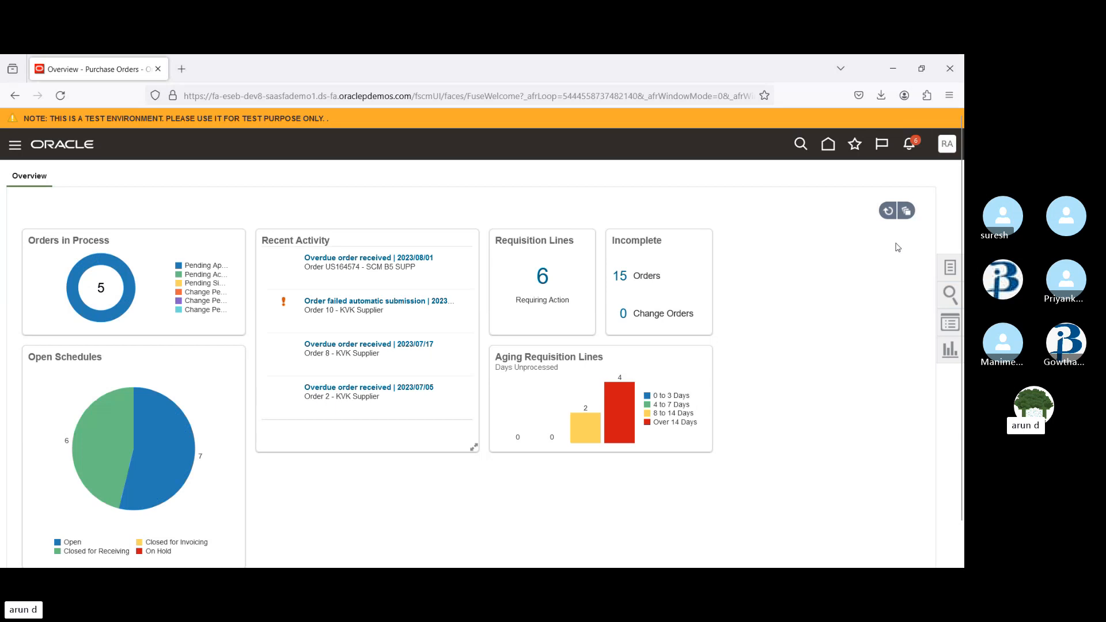
{"action": "left_click", "coordinate": [950, 269]}
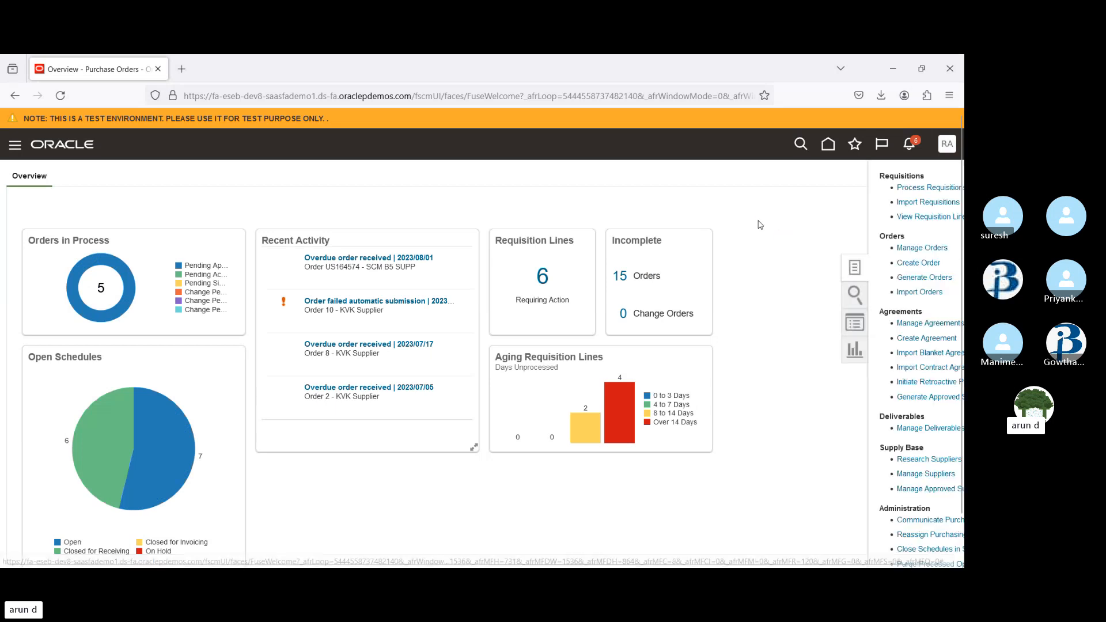
{"action": "left_click", "coordinate": [845, 249]}
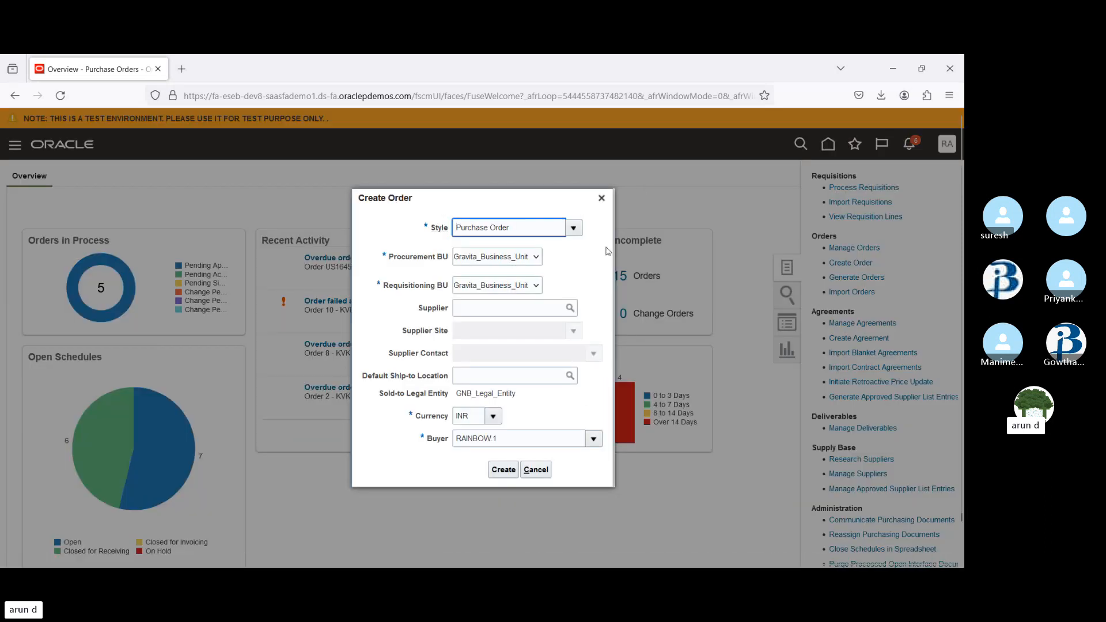
{"action": "left_click", "coordinate": [523, 258]}
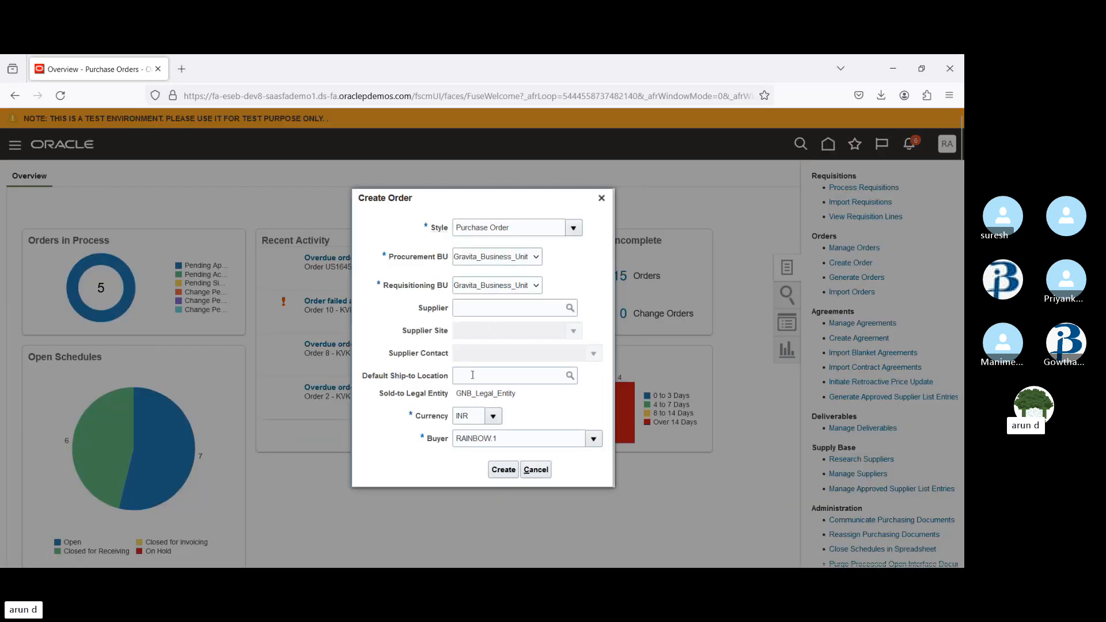